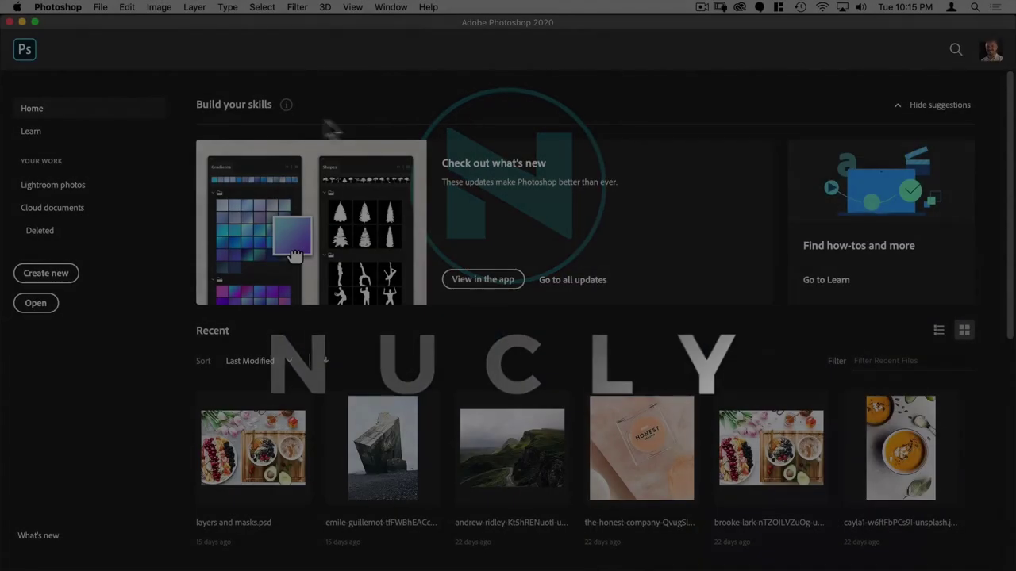
Step: Open the raw photo mahalet-16.dng from the Halo folder in Camera Raw
left_click(100, 7)
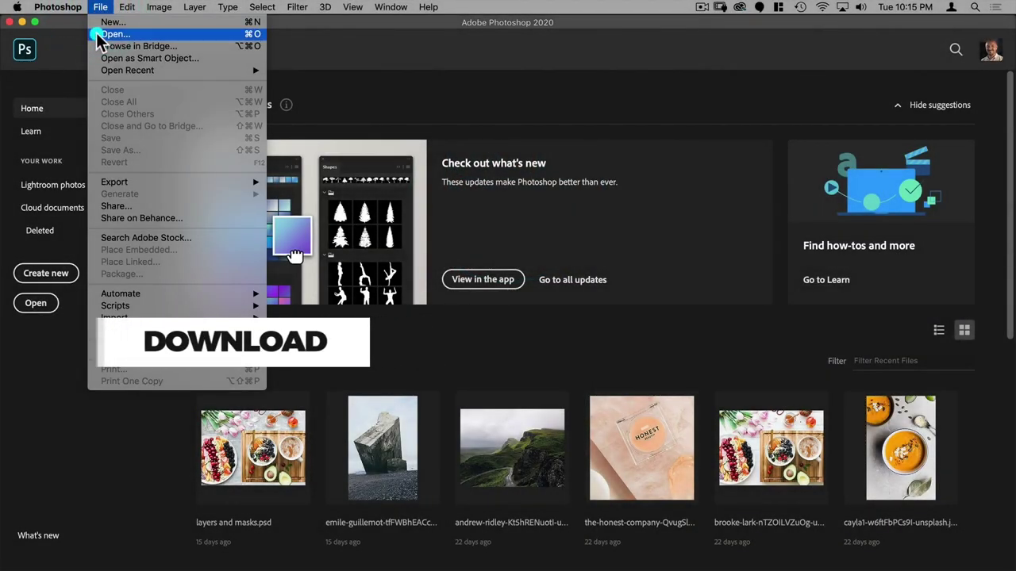
left_click(102, 34)
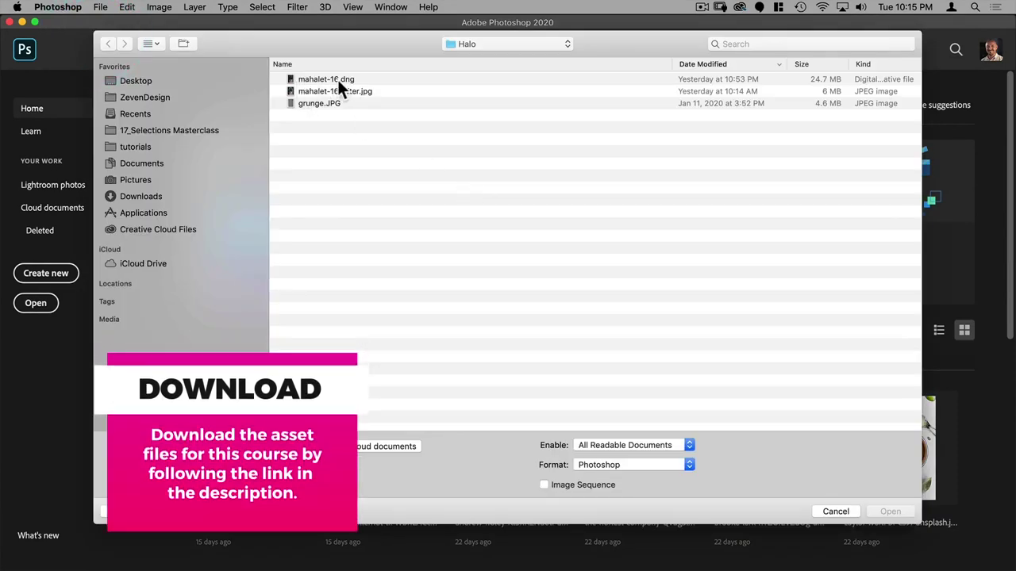
left_click(332, 80)
left_click(890, 512)
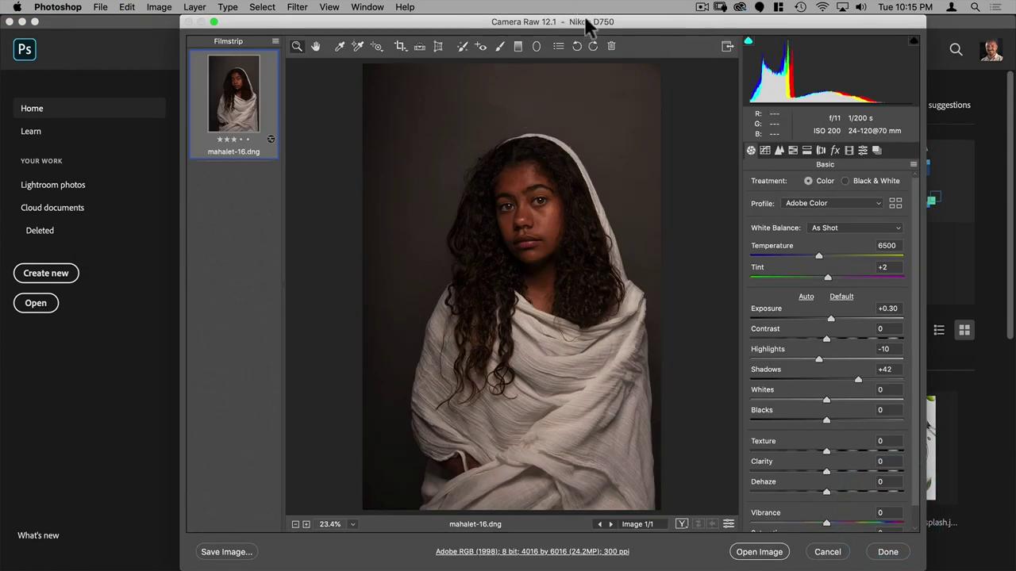
Step: Correct the white balance by sampling the gray backdrop beside the subject's head with the White Balance tool
left_click_drag(587, 24, 514, 16)
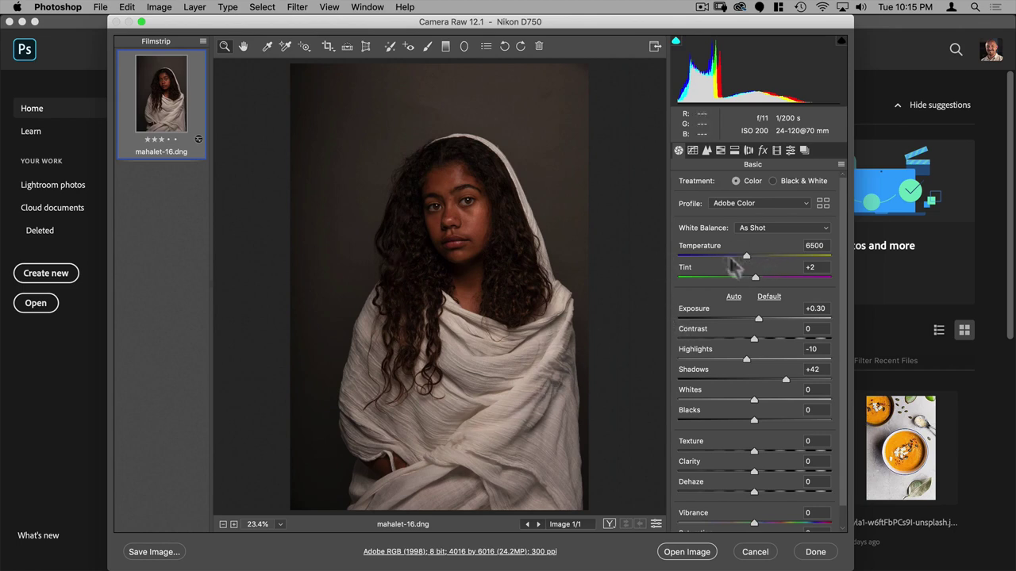
left_click(268, 46)
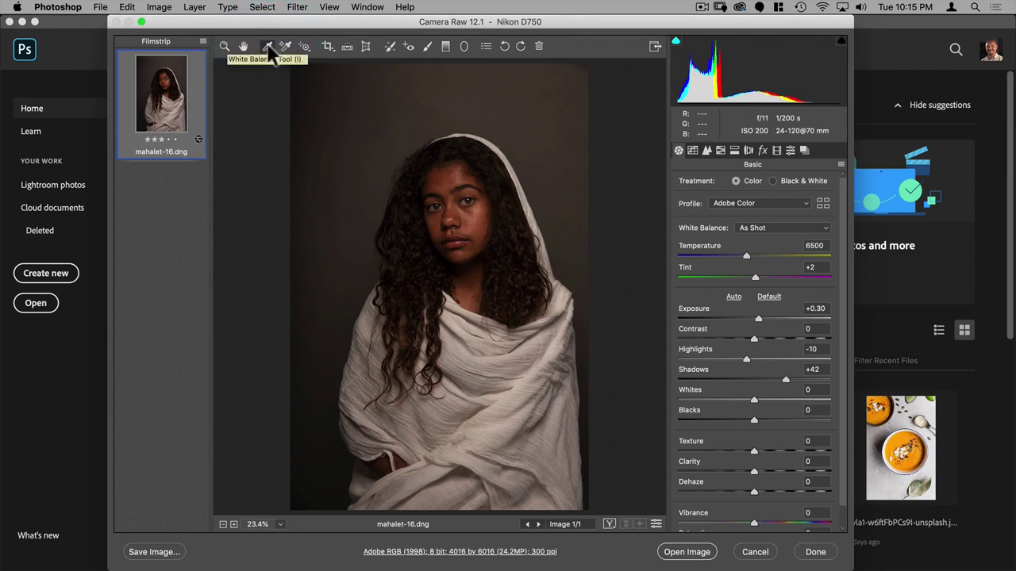
left_click(387, 129)
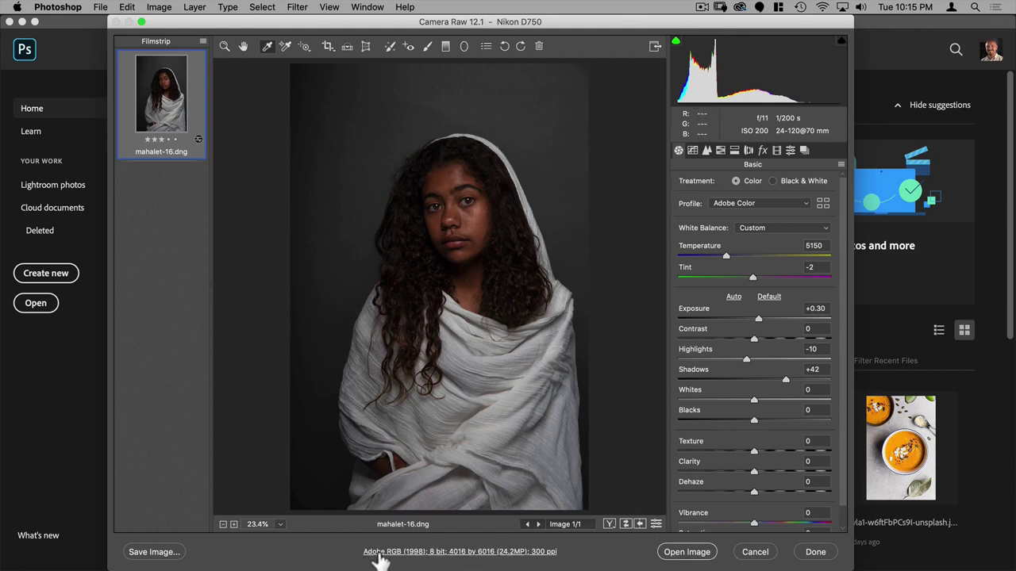
Step: Set the raw workflow depth to 16 Bits/Channel and open the image in Photoshop
left_click(468, 553)
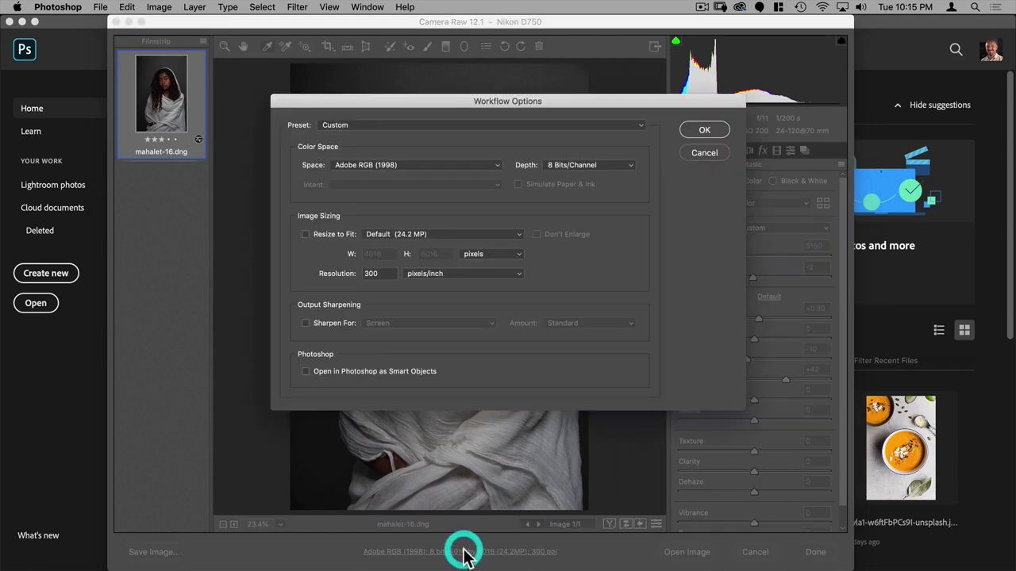
left_click(572, 167)
left_click(584, 176)
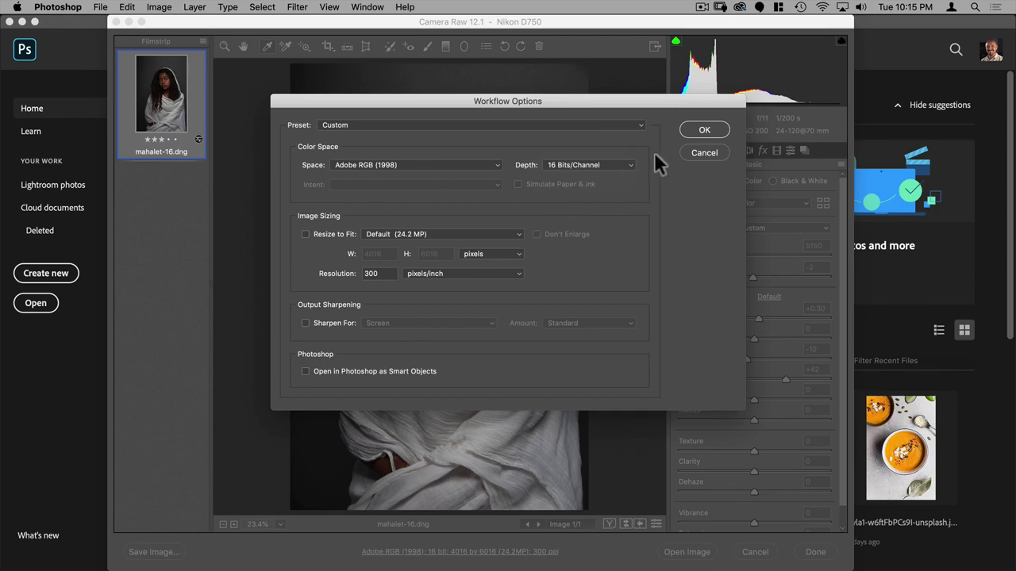
left_click(704, 129)
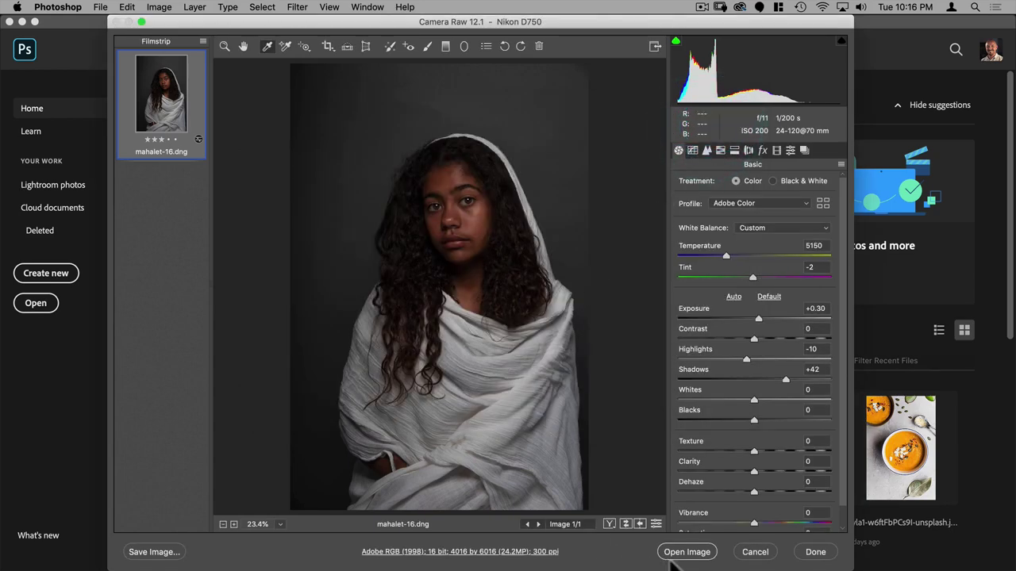
left_click(701, 553)
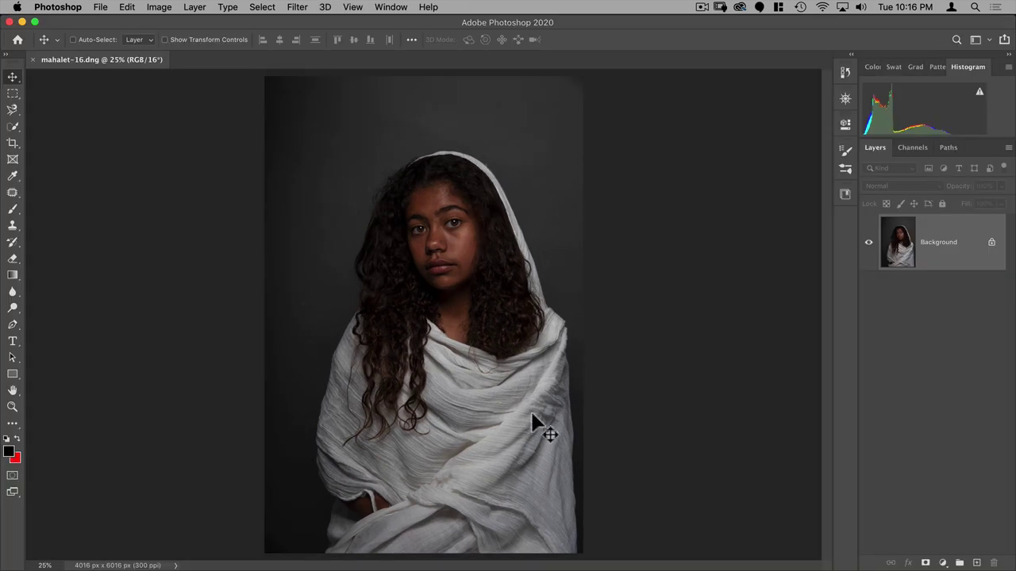
Step: Activate the Crop tool and set its aspect ratio to 4:5 (8:10)
left_click(405, 407)
left_click(12, 143)
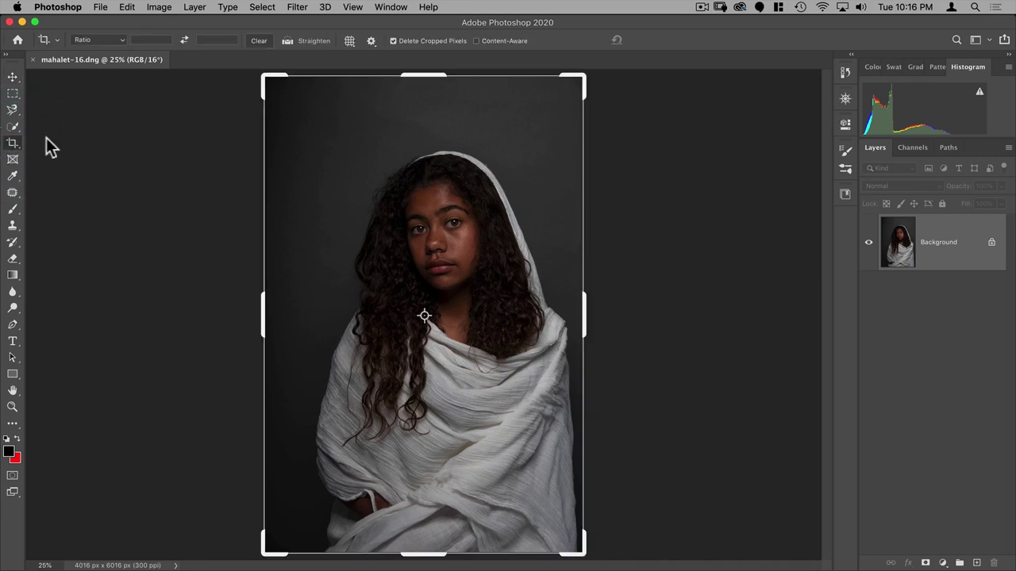
left_click(89, 43)
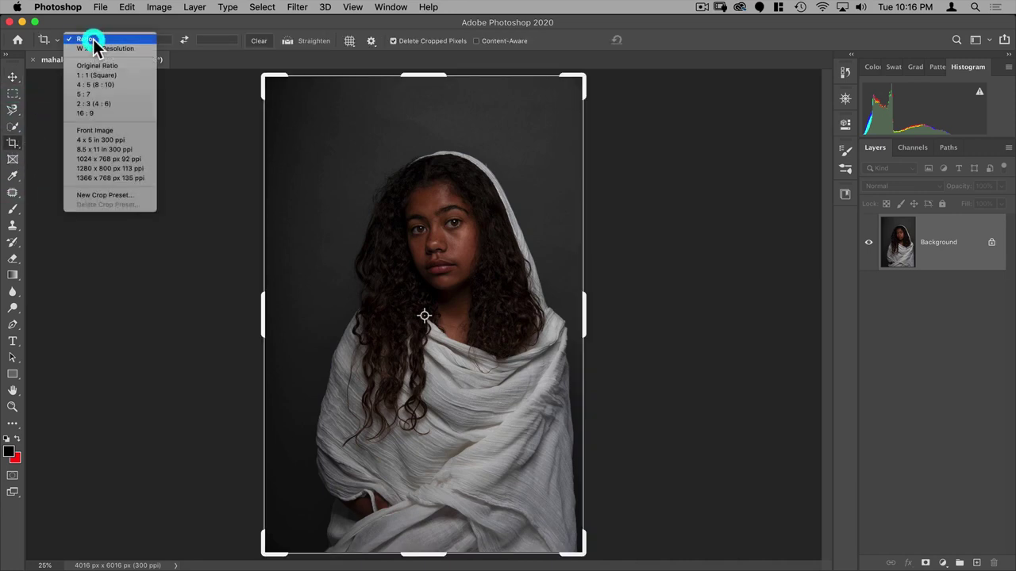
left_click(93, 85)
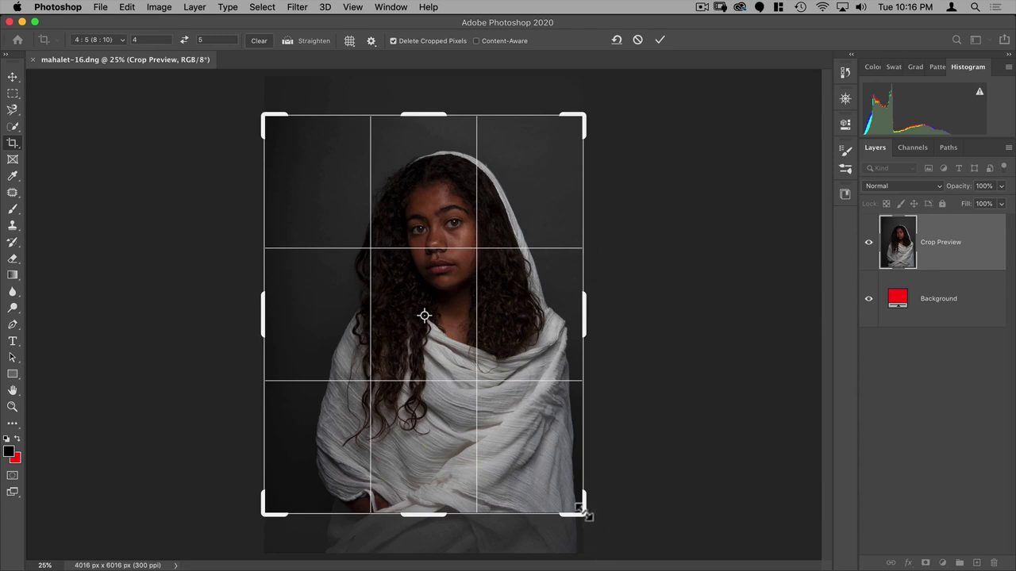
Step: Extend the crop frame past the photo's right side to about 4510 px wide and apply the crop
left_click_drag(585, 512, 601, 527)
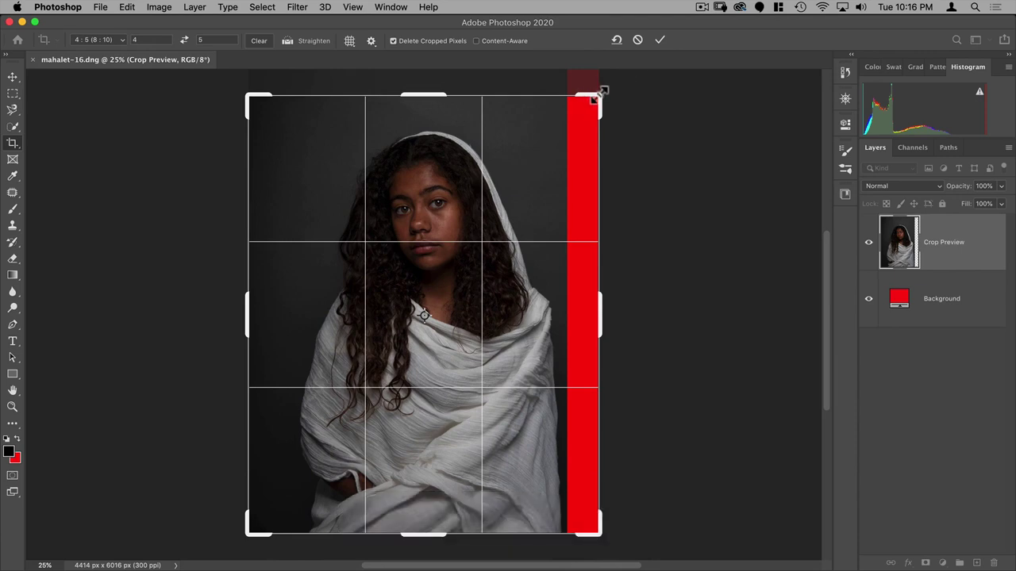
left_click_drag(601, 93, 603, 96)
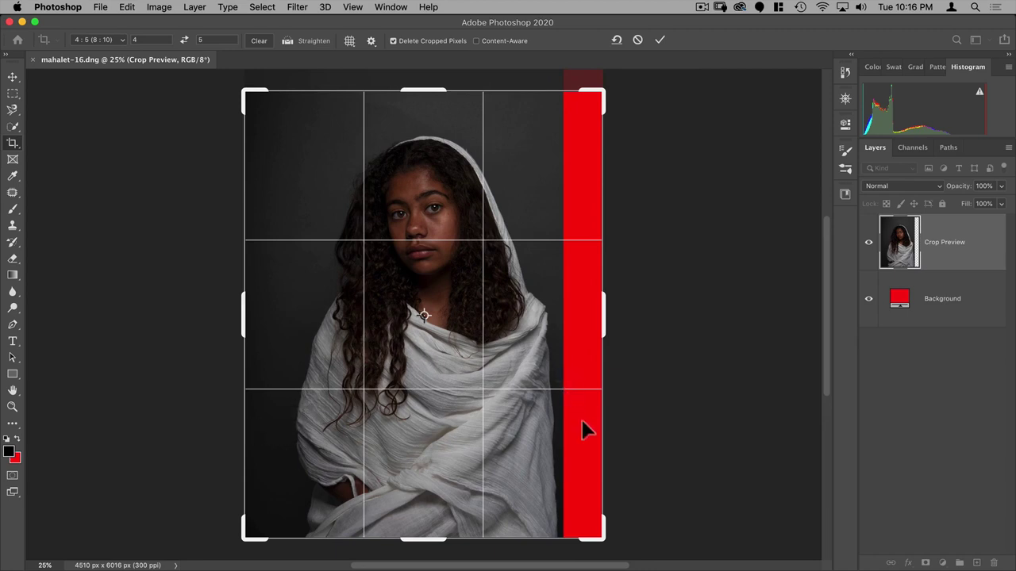
left_click(661, 40)
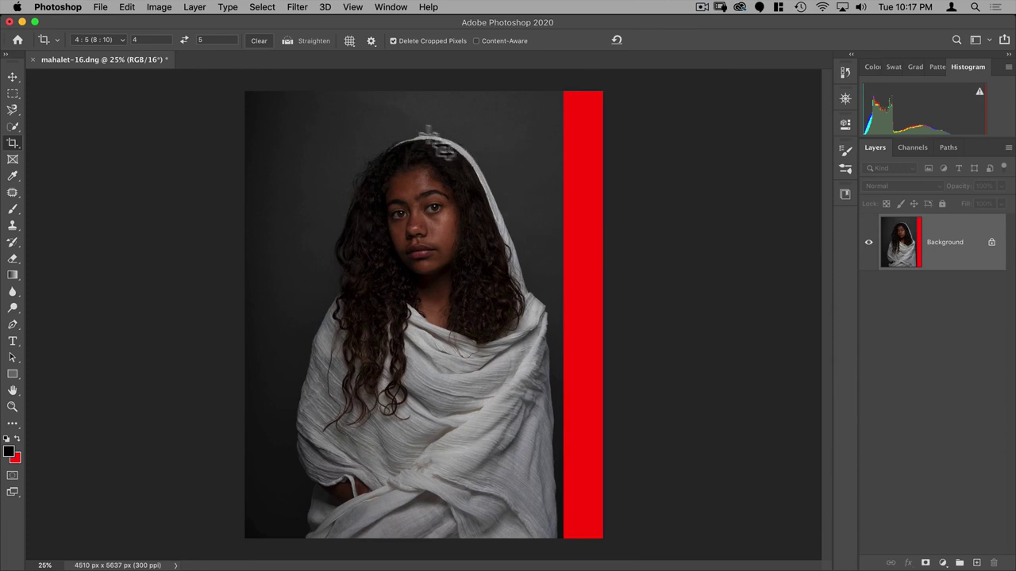
left_click(12, 146)
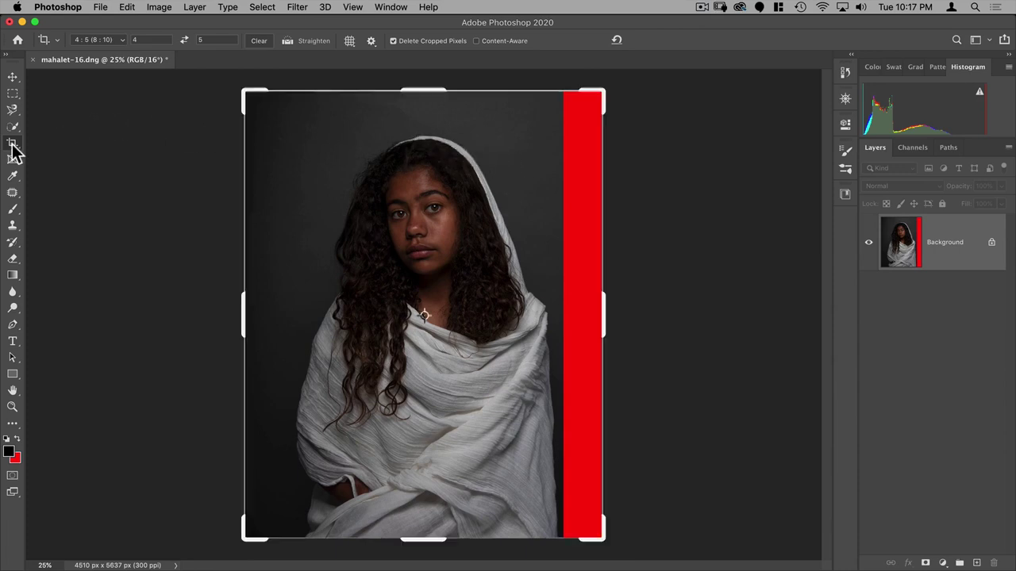
left_click(432, 203)
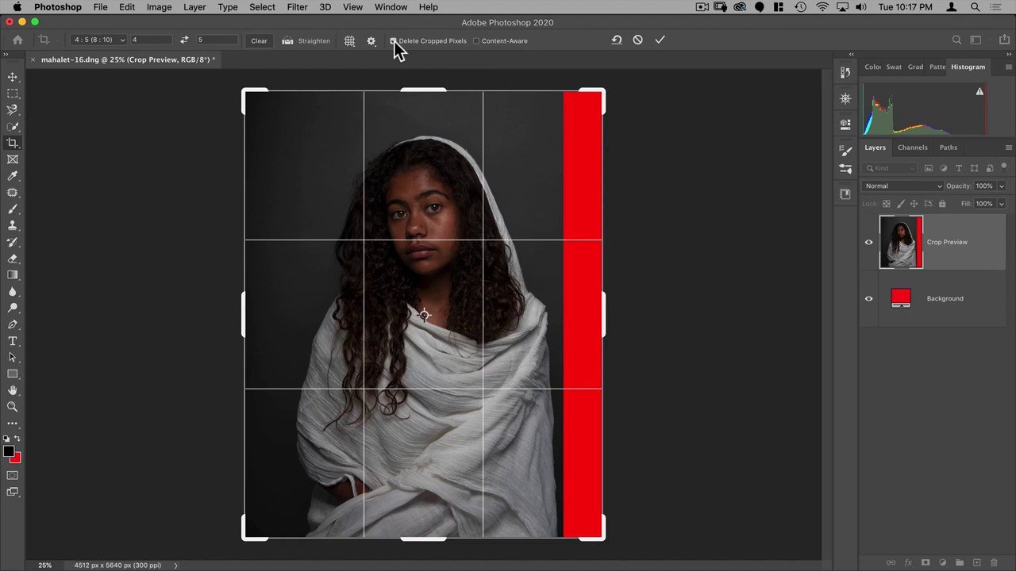
left_click(637, 41)
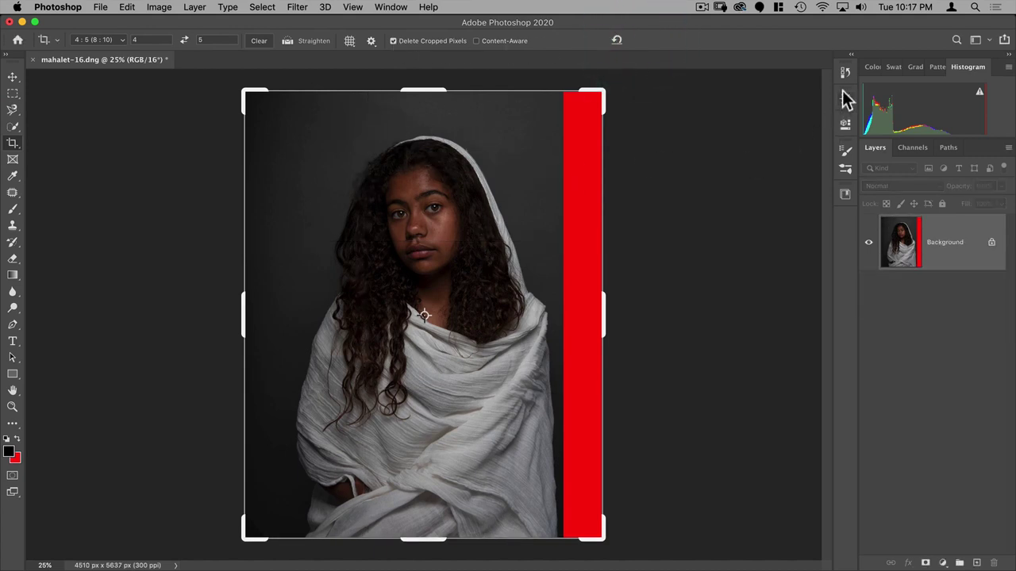
key("Escape")
key("Escape")
key("Escape")
key("Escape")
key("Escape")
key("Escape")
key("Escape")
key("Escape")
key("Escape")
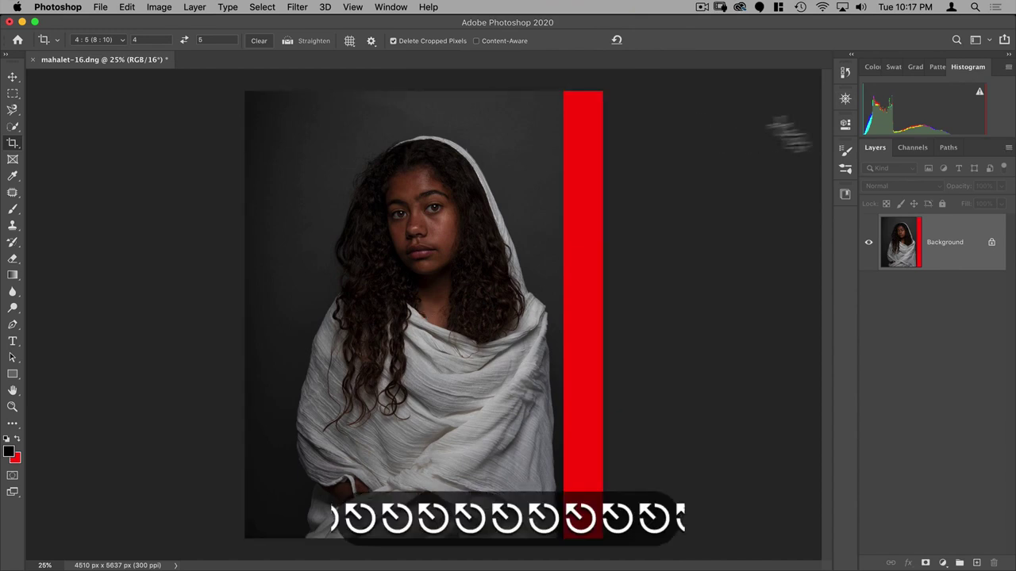
Step: Revert the document to its Open history state and turn off Delete Cropped Pixels for the Crop tool
left_click(845, 73)
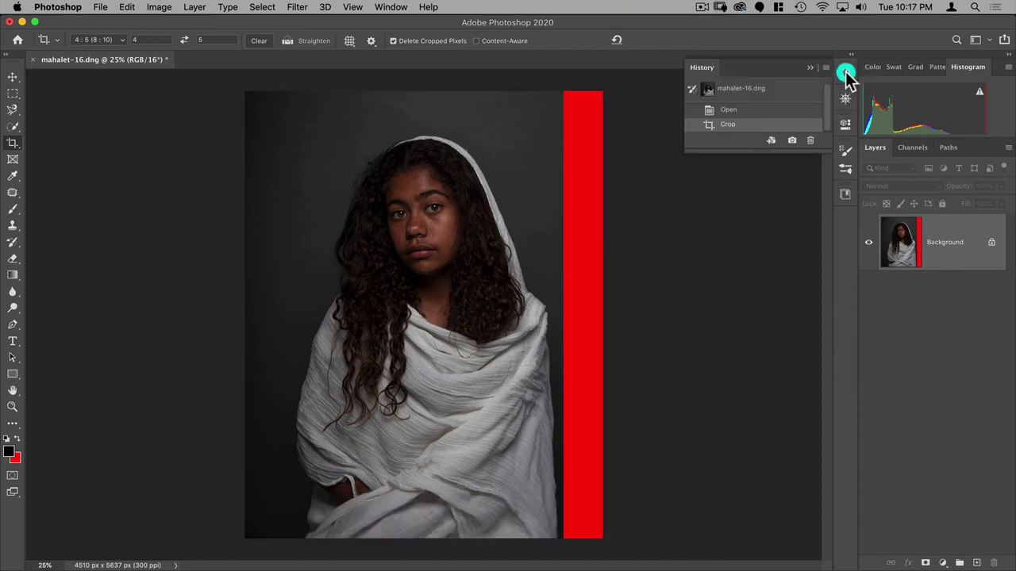
left_click(728, 110)
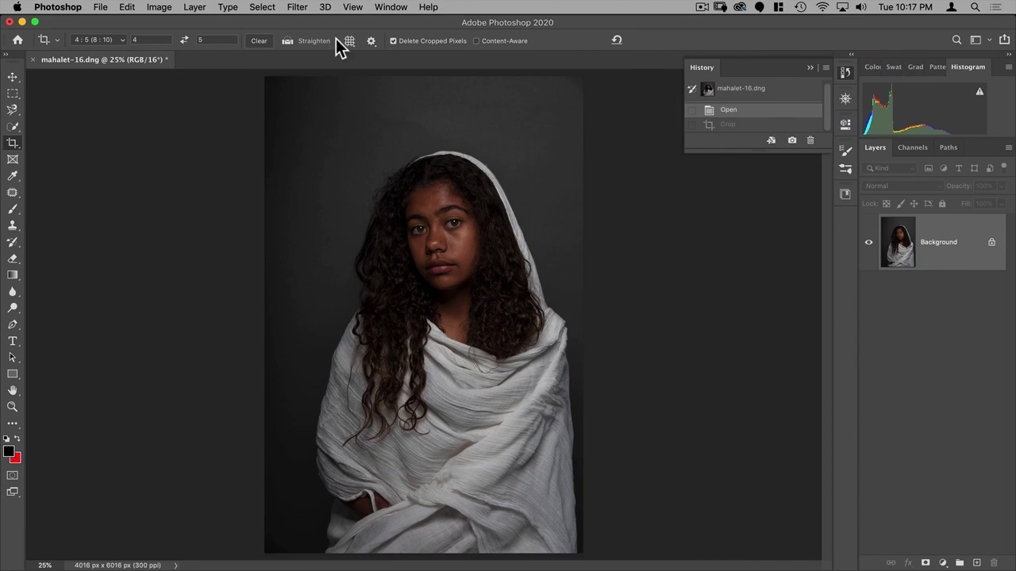
left_click(393, 40)
Step: Crop the photo at 4:5, extending the canvas past the right side to about 4511 x 5639 px, and hide the history
left_click(13, 143)
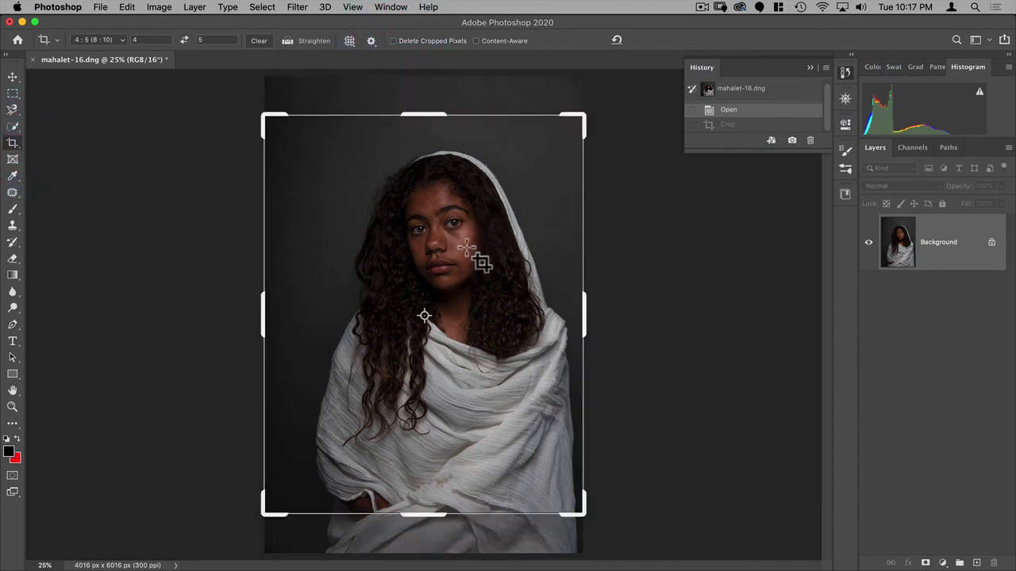
left_click_drag(581, 113, 601, 103)
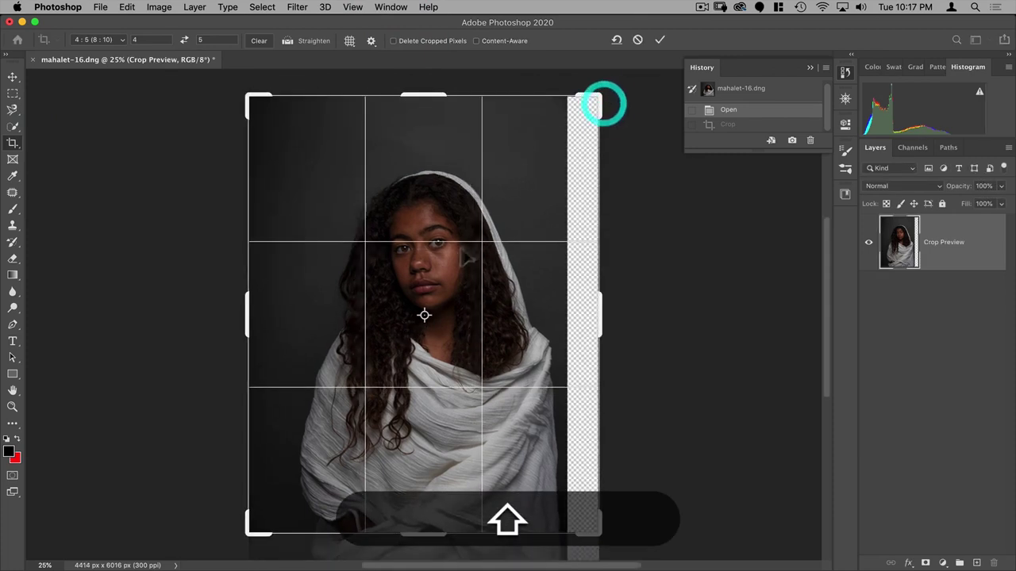
left_click_drag(465, 273, 463, 252)
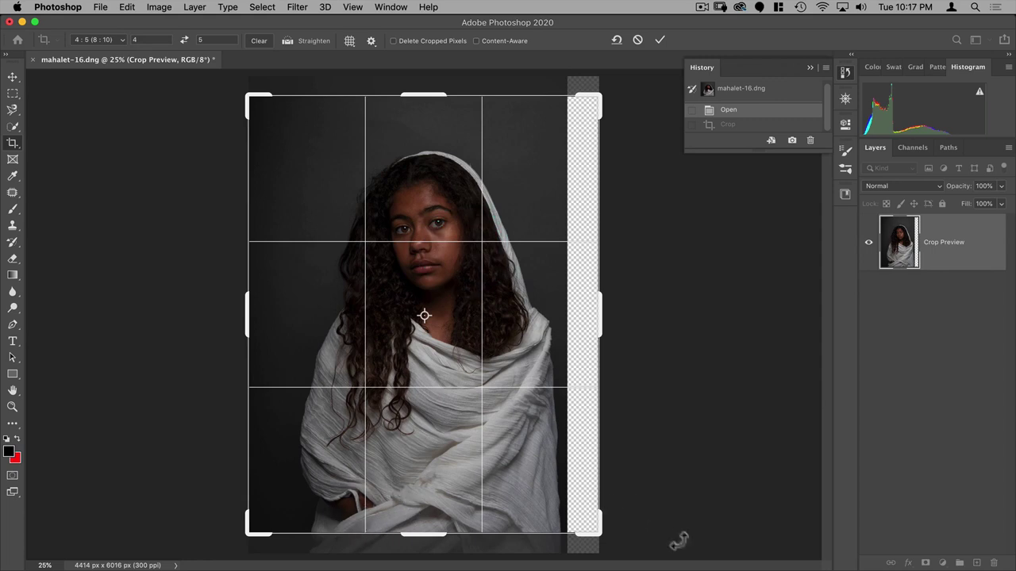
left_click_drag(614, 530, 608, 530)
mouse_move(604, 91)
left_mouse_down()
mouse_move(608, 119)
mouse_move(603, 89)
mouse_move(599, 96)
left_mouse_up()
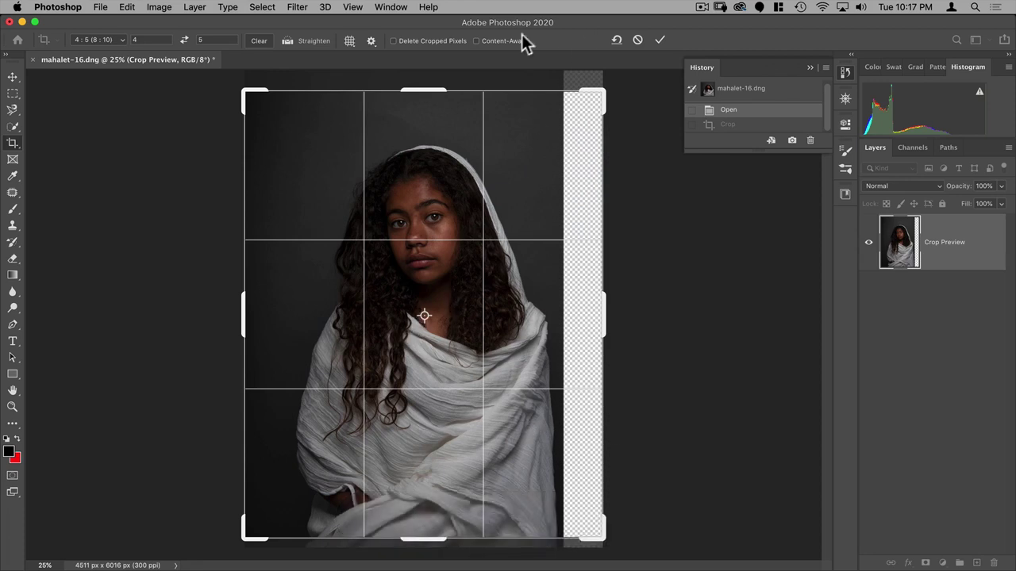
left_click(658, 40)
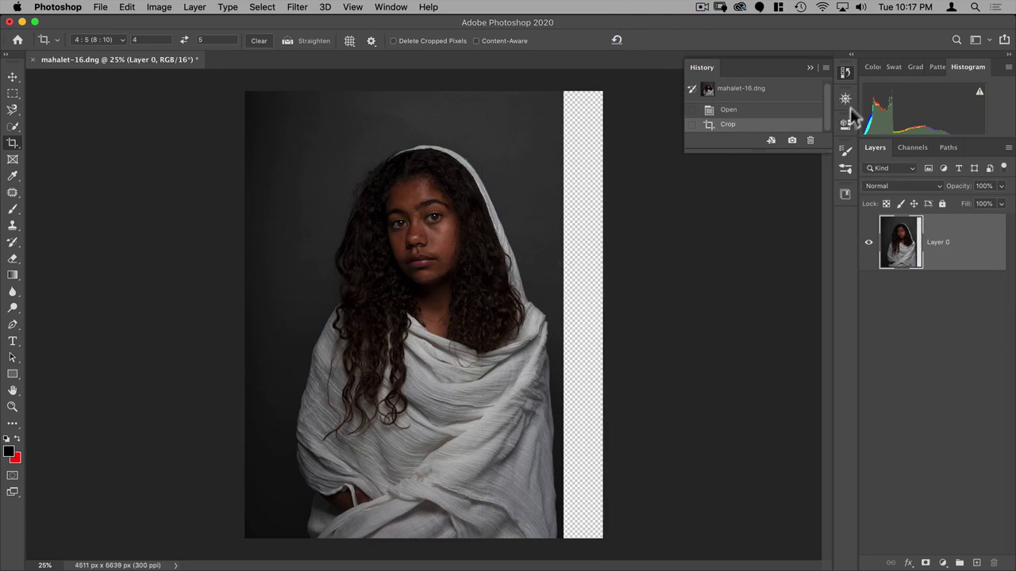
left_click(846, 73)
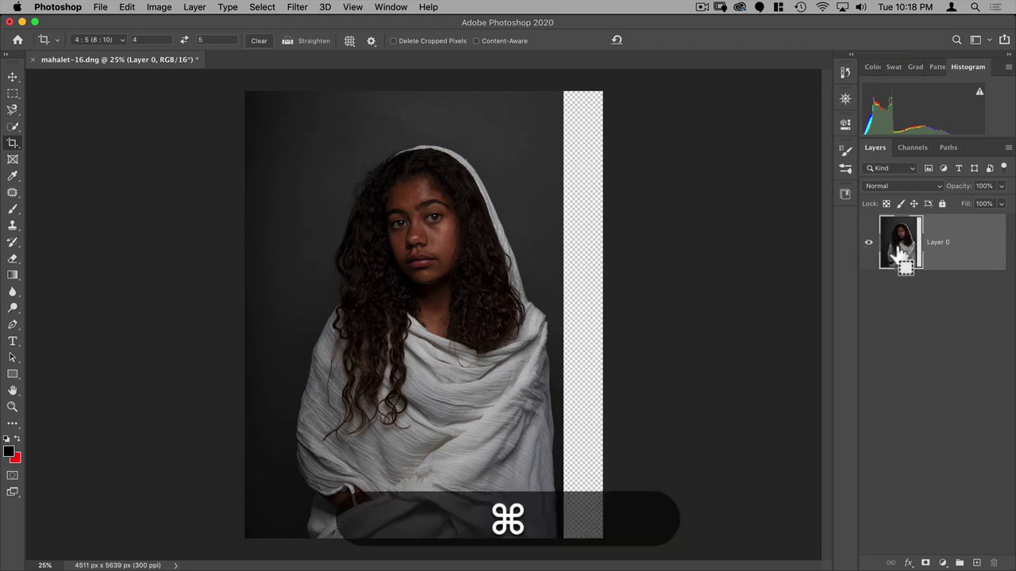
Step: Cover the transparent strip with a horizontally flipped copy of Layer 0, aligned to the canvas's right edge and stacked beneath the original
key("super+j")
left_click(13, 80)
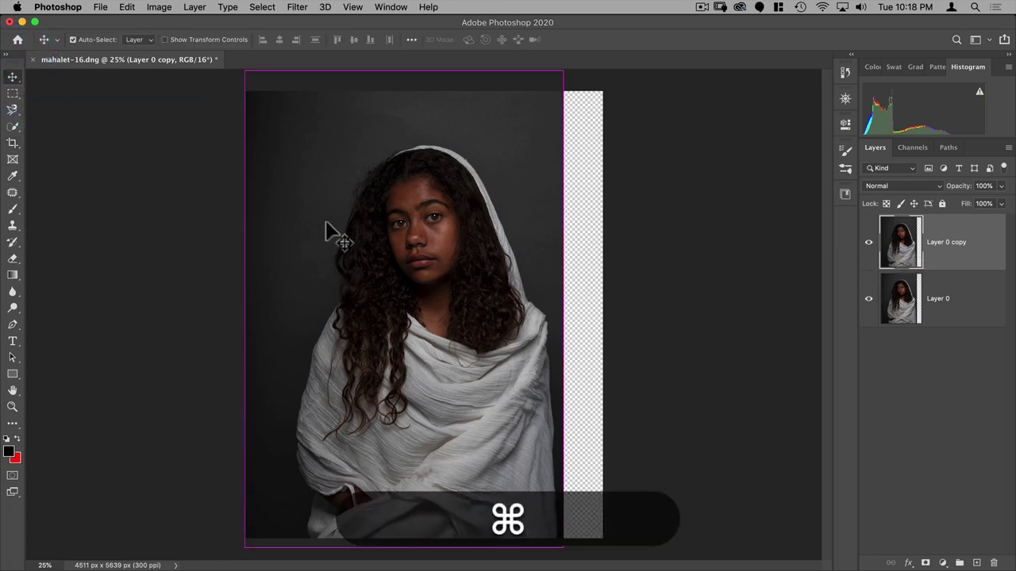
key("super+t")
right_click(420, 113)
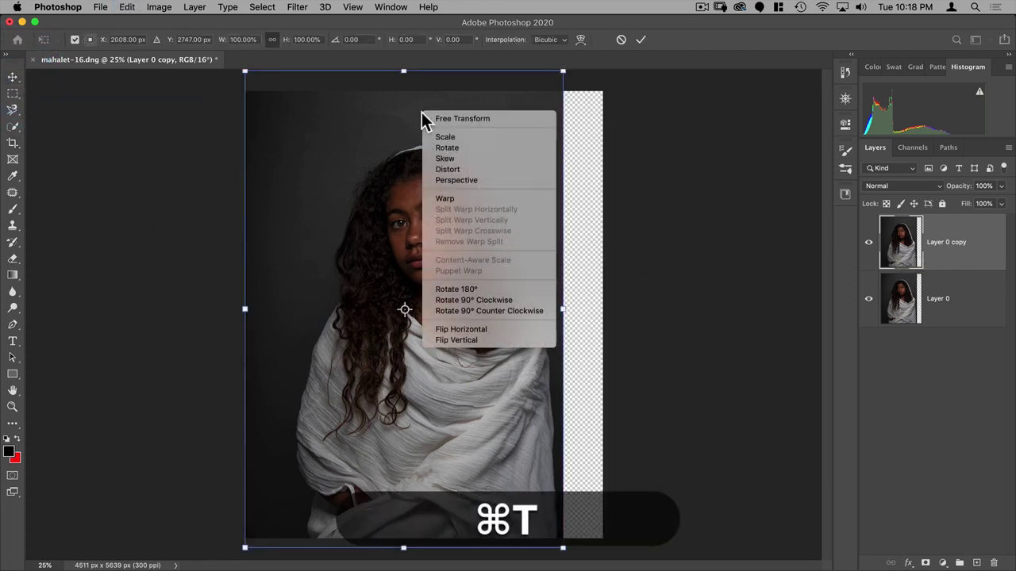
left_click(465, 329)
left_click_drag(434, 311, 470, 311)
double_click(471, 300)
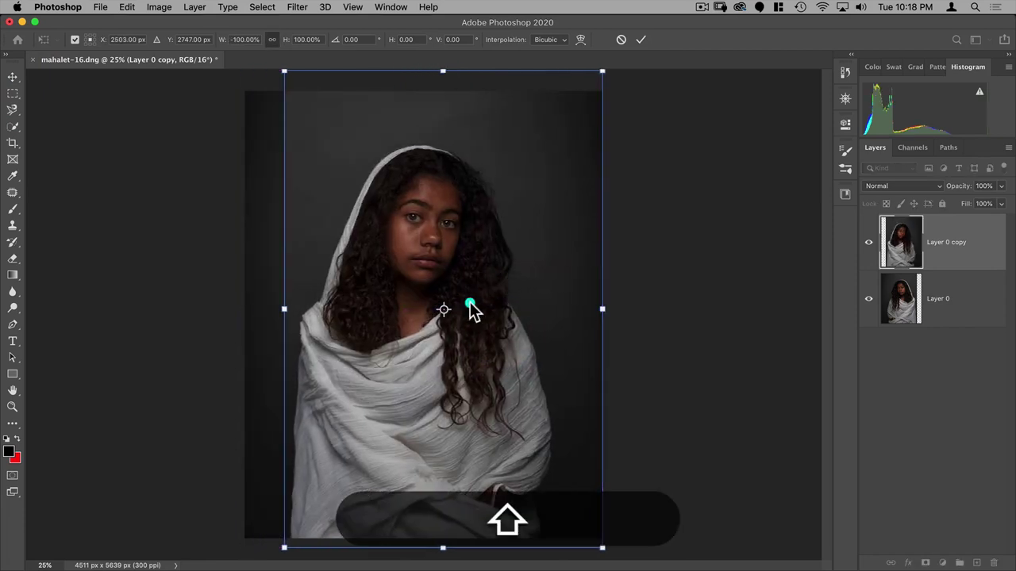
left_click_drag(952, 245, 970, 312)
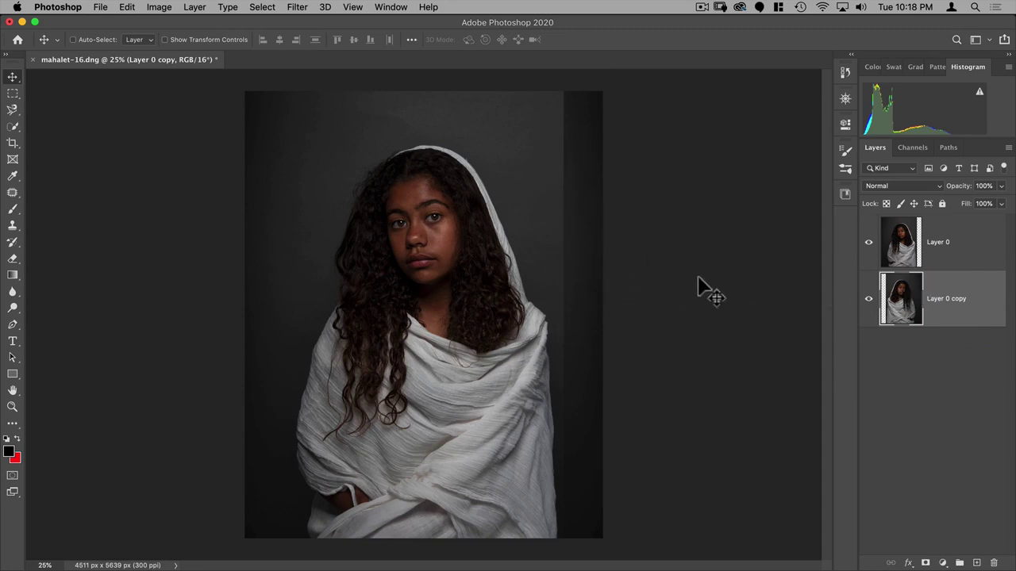
Step: Brighten the flipped copy with Curves, raising the RGB midtones to output 145 at input 124
key("super")
key("super+m")
left_click_drag(702, 129, 736, 128)
left_click_drag(766, 271, 767, 256)
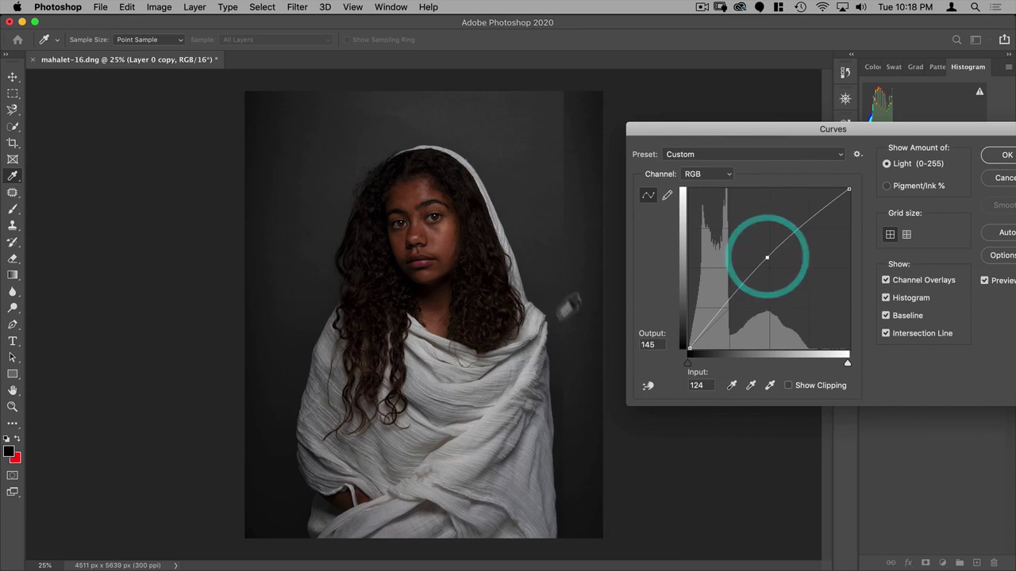
left_click(1003, 156)
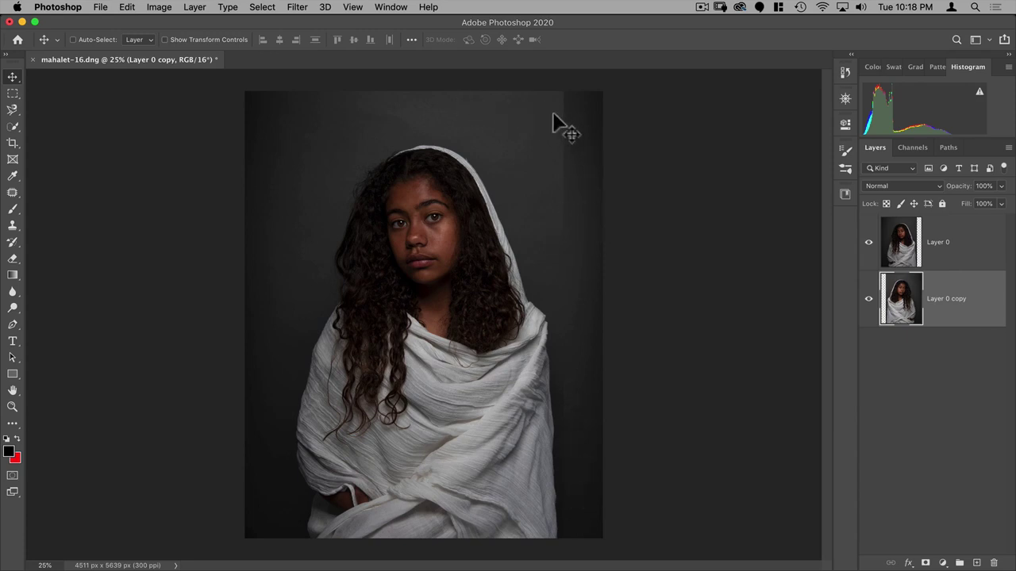
Step: Add a new empty layer above Layer 0 and name it "background replacement"
left_click(959, 248)
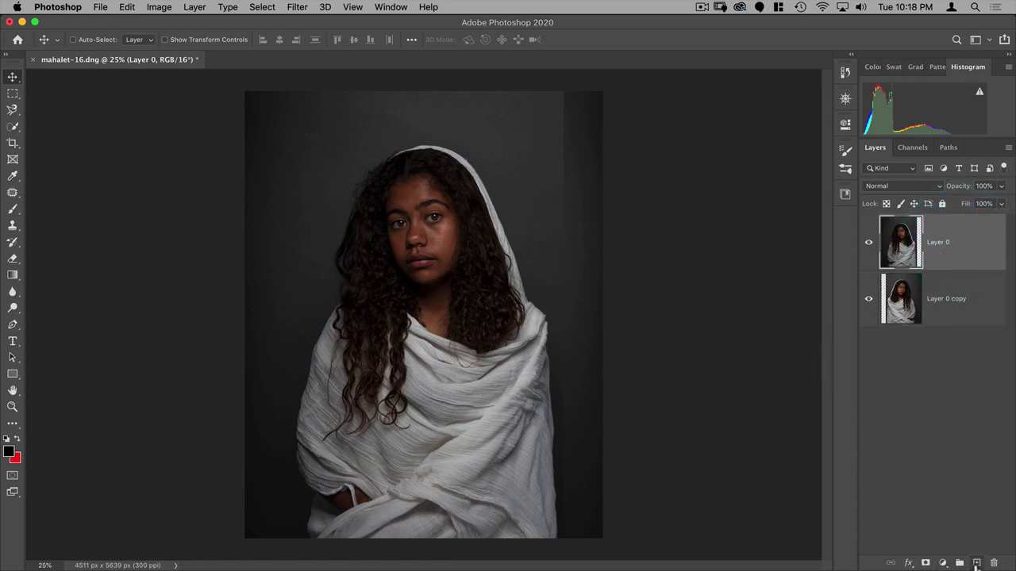
left_click(979, 563)
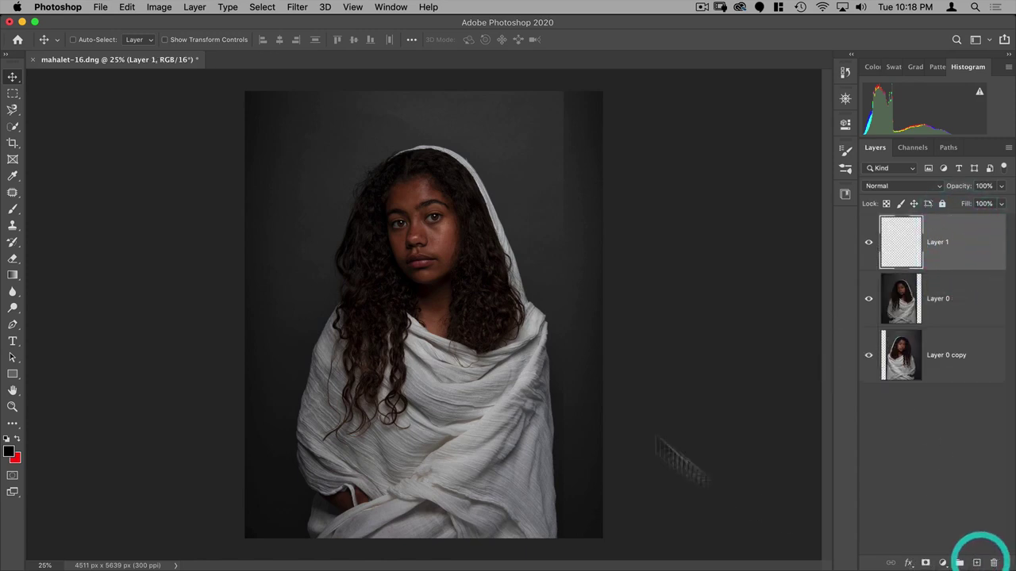
left_click(937, 243)
type("ba")
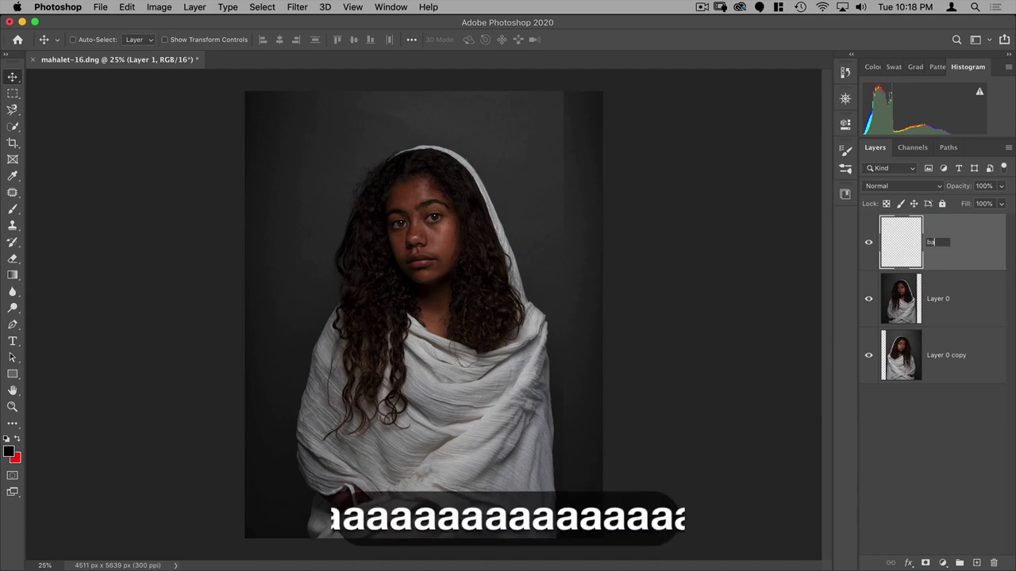
type("ckground replace")
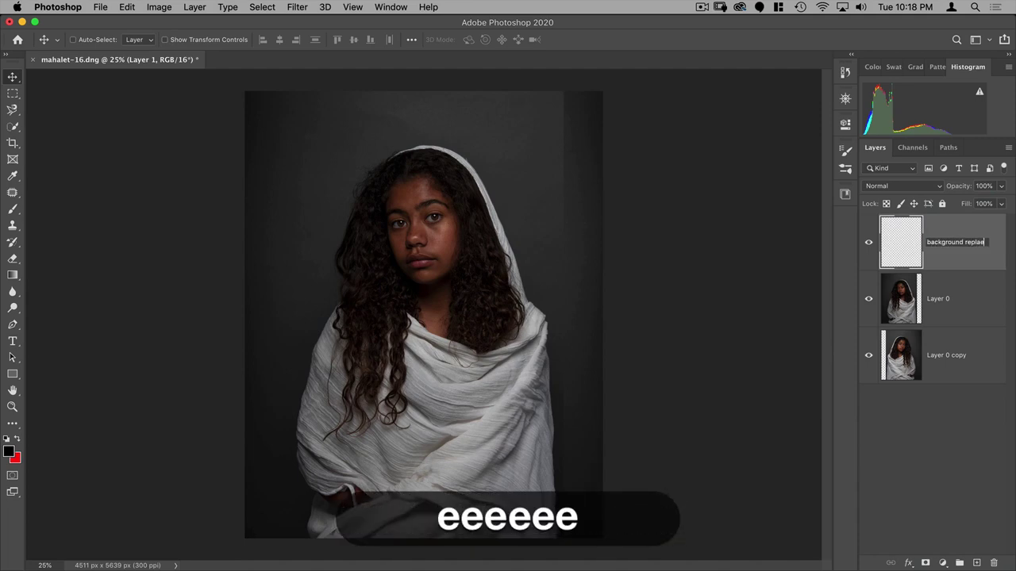
key("BackSpace")
type("ement")
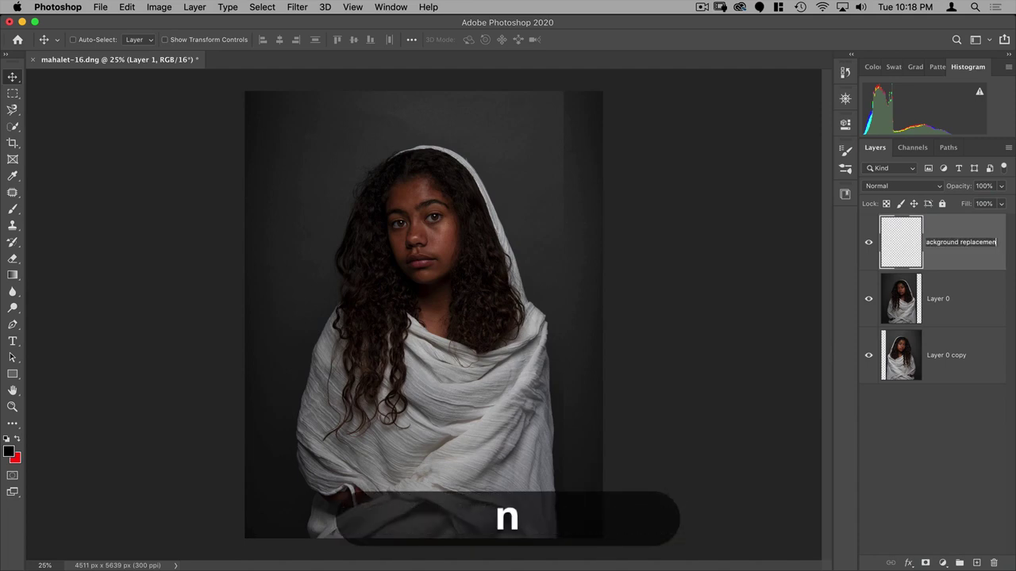
key("Return")
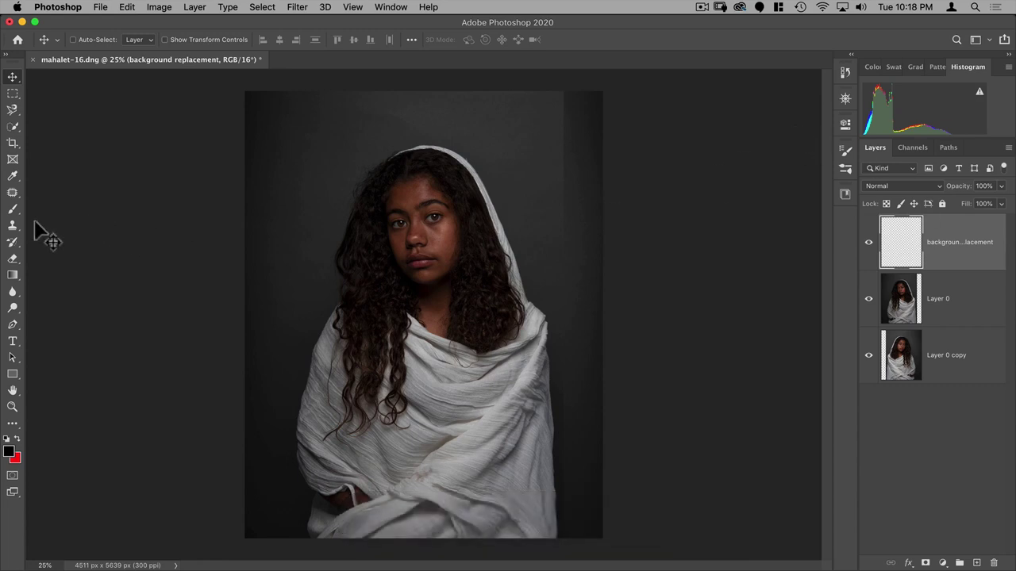
Step: Paint sampled backdrop greys across the upper background and the seam with the Soft Round Pressure Opacity and Flow brush
left_click(11, 209)
right_click(340, 216)
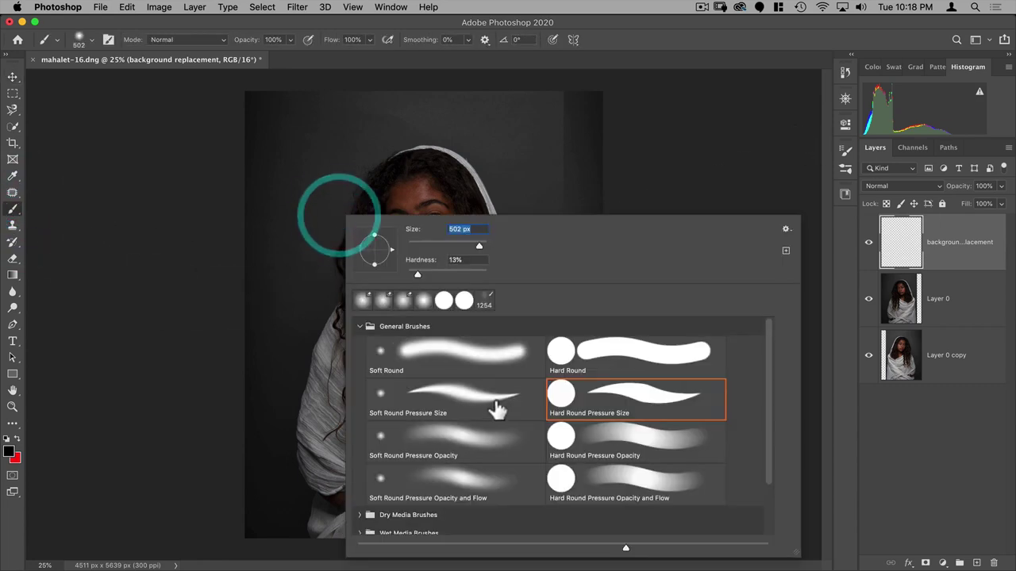
left_click(449, 491)
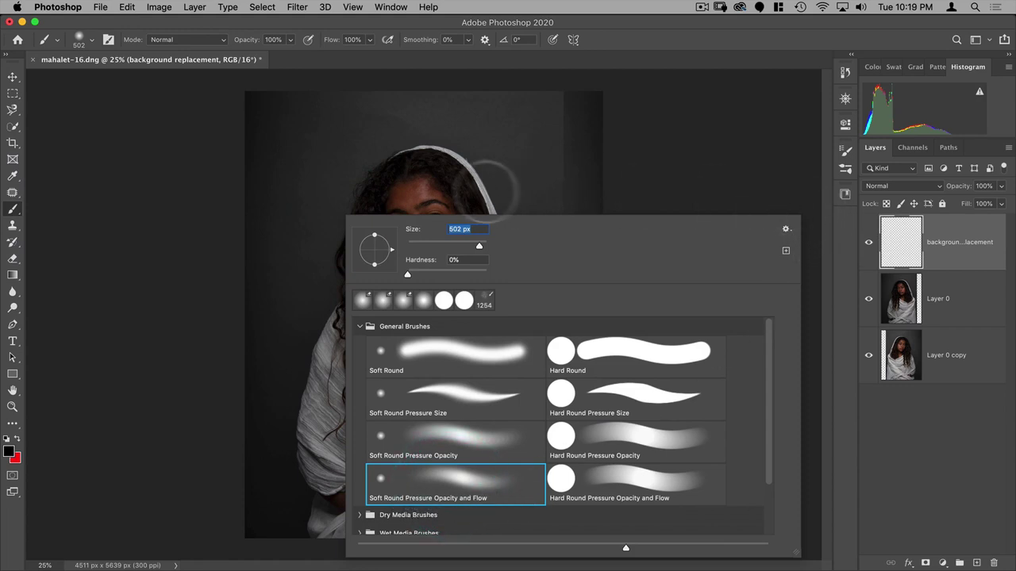
mouse_move(292, 139)
left_mouse_down()
mouse_move(333, 140)
mouse_move(330, 130)
mouse_move(281, 129)
mouse_move(294, 139)
mouse_move(328, 134)
mouse_move(385, 97)
mouse_move(641, 107)
left_mouse_up()
left_click(535, 118, "alt")
mouse_move(549, 141)
left_mouse_down()
mouse_move(447, 104)
mouse_move(314, 121)
mouse_move(517, 113)
mouse_move(483, 90)
mouse_move(293, 107)
mouse_move(588, 111)
left_mouse_up()
left_click(261, 192, "alt")
left_click(603, 154, "alt")
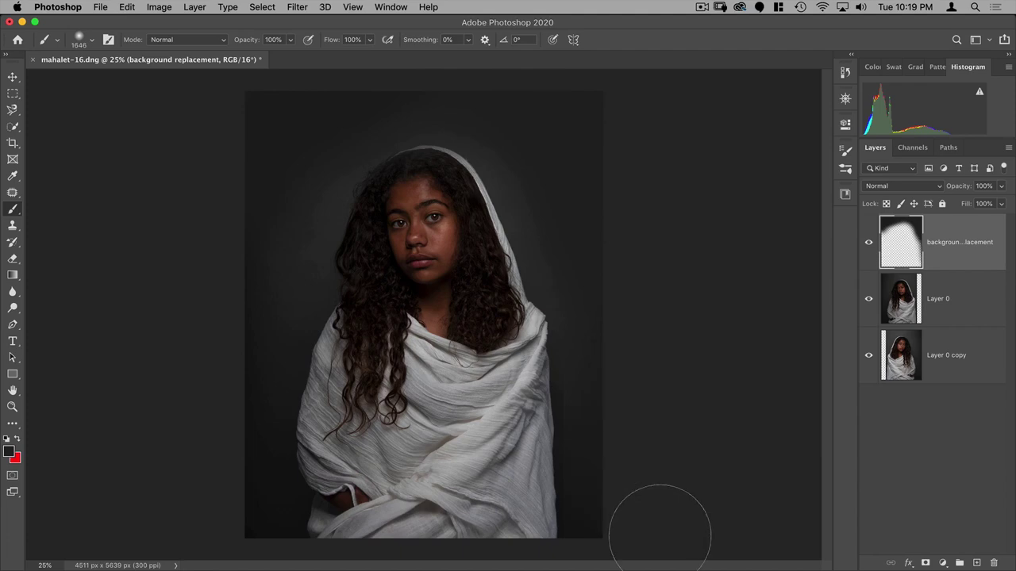
Step: Continue painting sampled backdrop tones with a large soft brush down both sides of the background, blending the seam beside the shawl
scroll(659, 530, "down", 1)
scroll(612, 415, "up", 3)
left_click(424, 281, "alt")
mouse_move(468, 270)
left_mouse_down()
mouse_move(482, 186)
mouse_move(483, 298)
left_mouse_up()
key("super+alt+z")
key("super+alt+z")
key("super+alt+z")
key("super+alt+z")
left_click(460, 218, "alt")
mouse_move(465, 230)
left_mouse_down()
mouse_move(472, 256)
mouse_move(572, 272)
mouse_move(608, 299)
left_mouse_up()
left_click(519, 490, "alt")
scroll(511, 145, "down", 2)
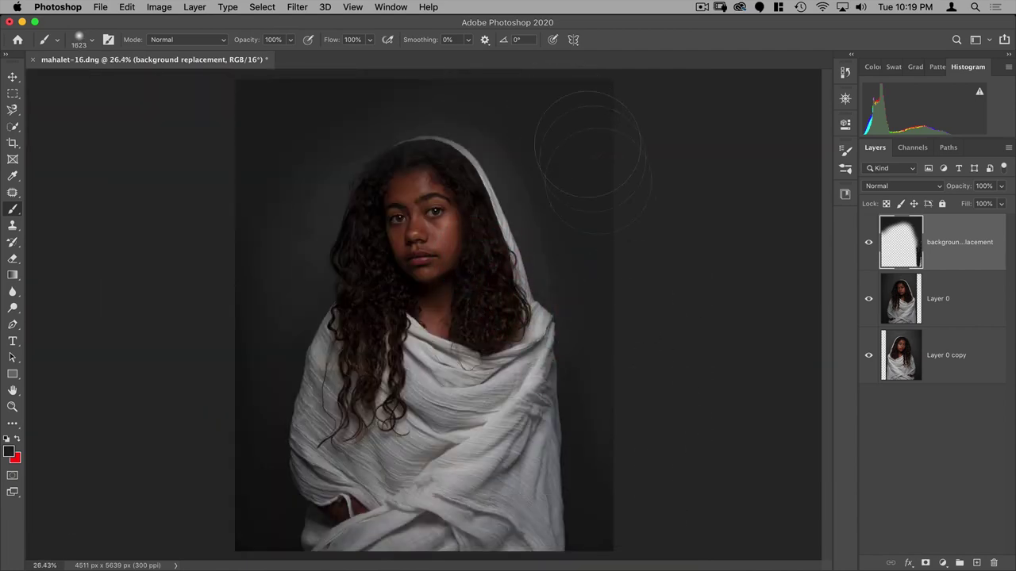
left_click_drag(209, 177, 236, 177)
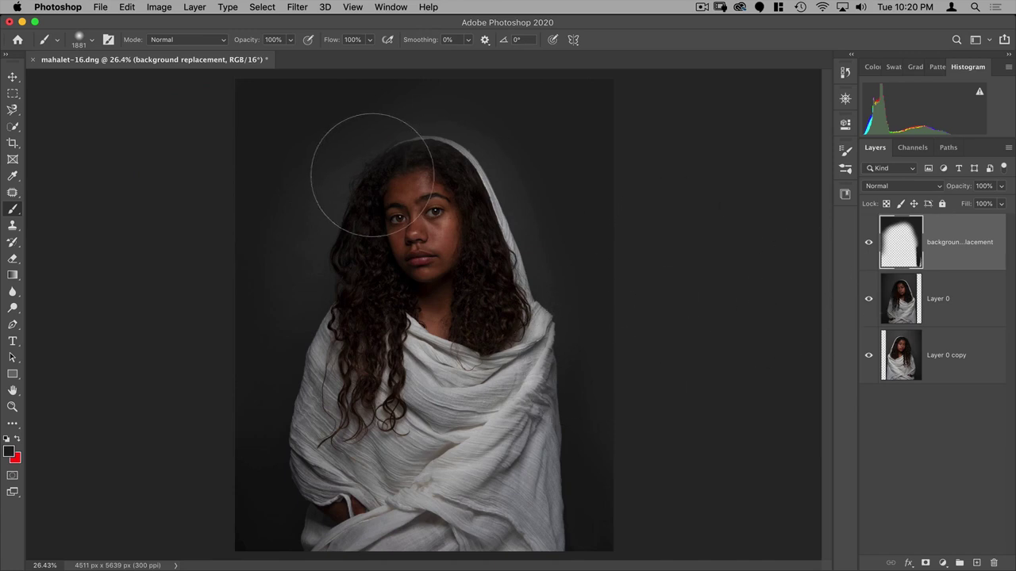
Step: Add a layer mask to the background replacement layer and paint black over the head and hair to uncover the subject
left_click(925, 563)
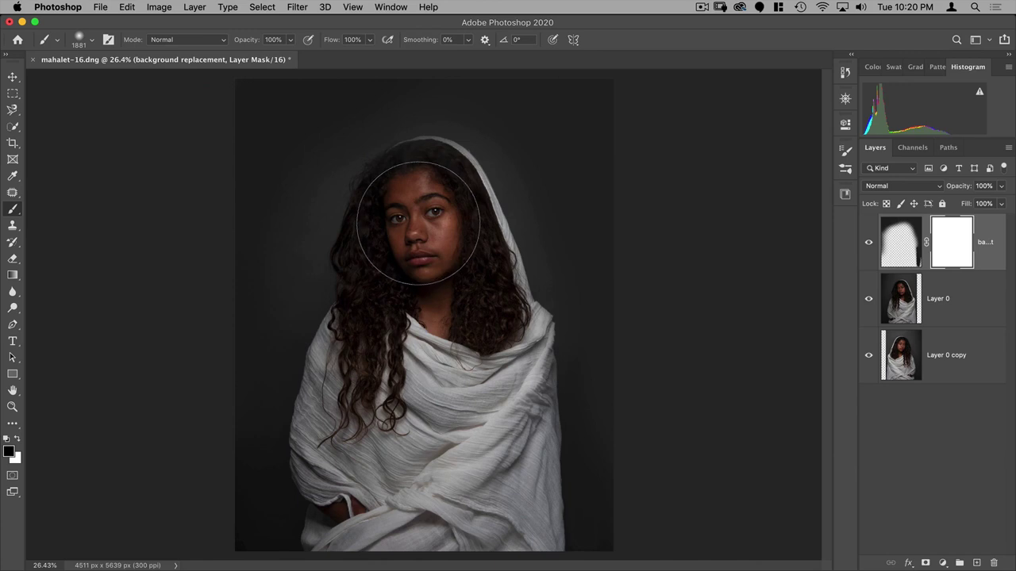
mouse_move(416, 221)
left_mouse_down()
mouse_move(397, 227)
mouse_move(395, 214)
left_mouse_up()
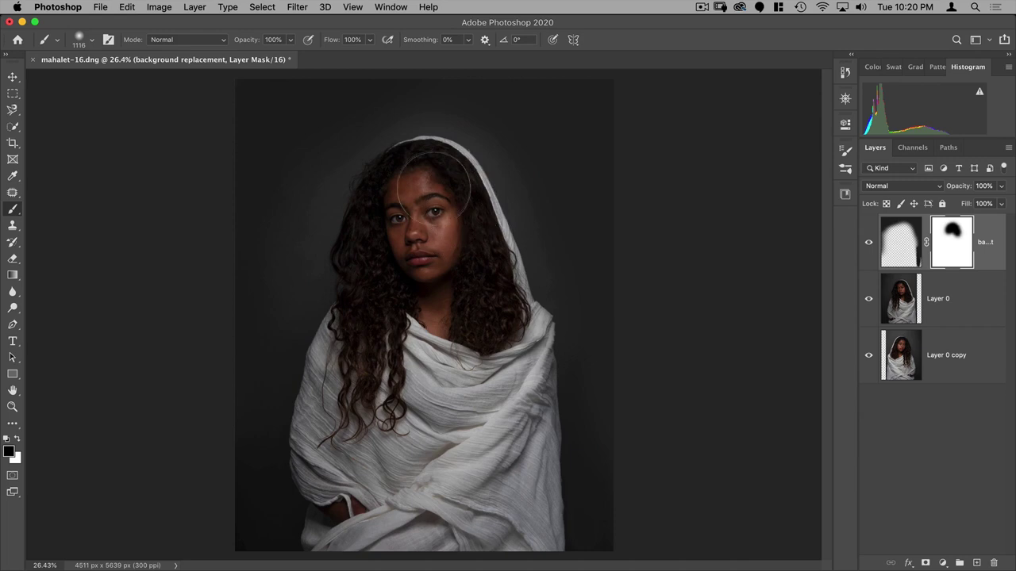
left_click_drag(376, 244, 401, 199)
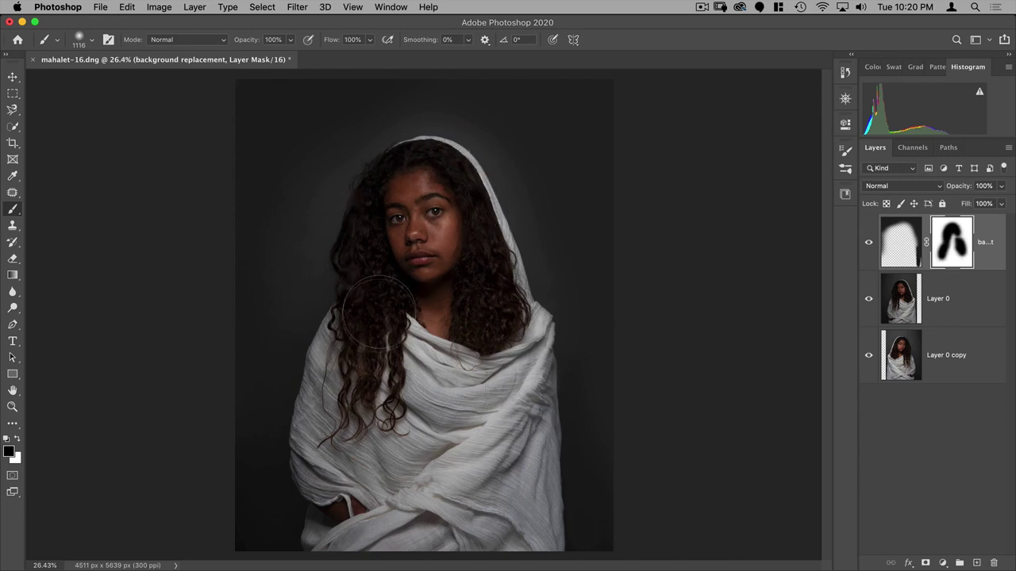
Step: Add a new layer at the top of the stack and stamp all visible layers into it
key("v")
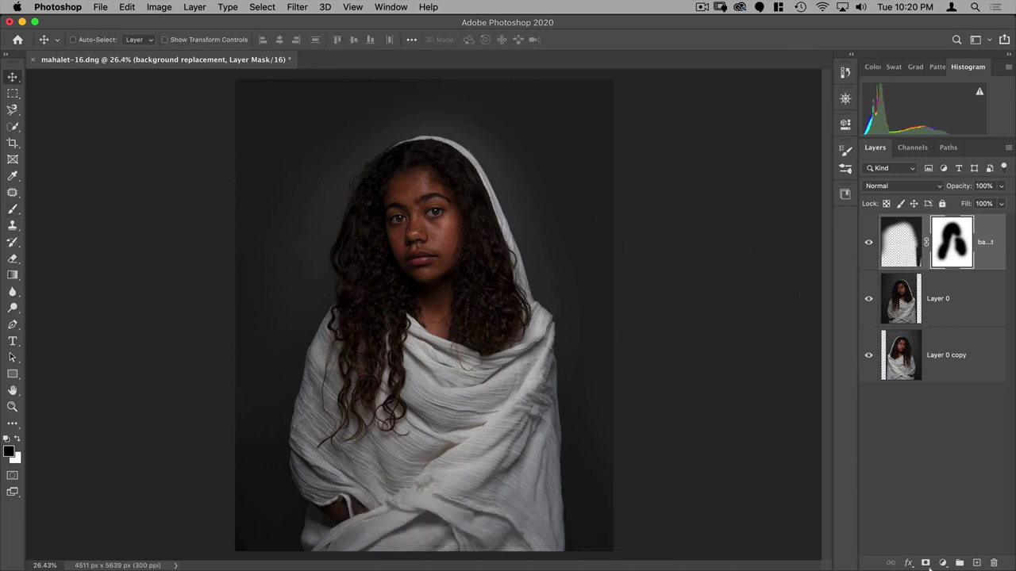
left_click(976, 563)
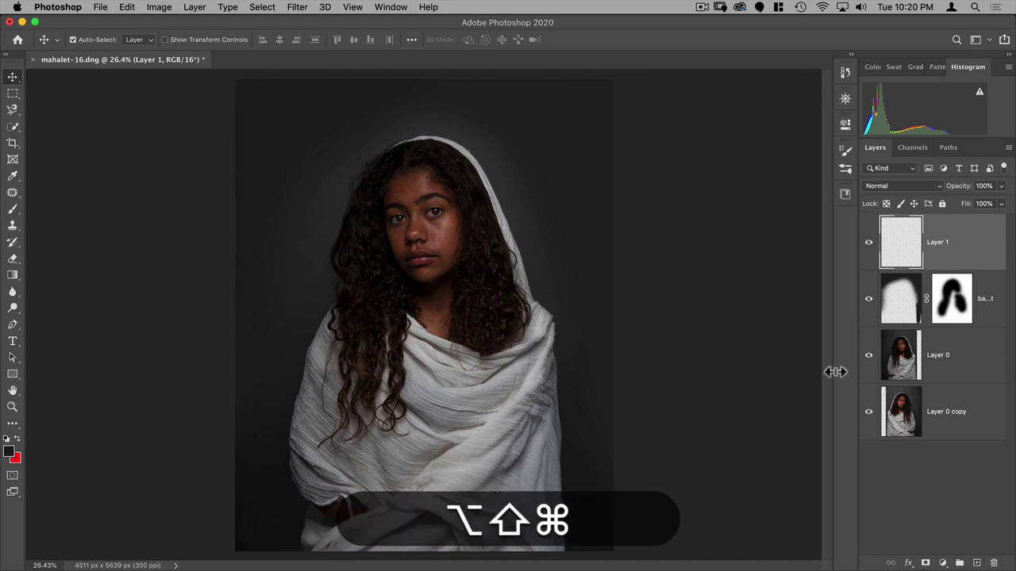
key("alt+shift+super+e")
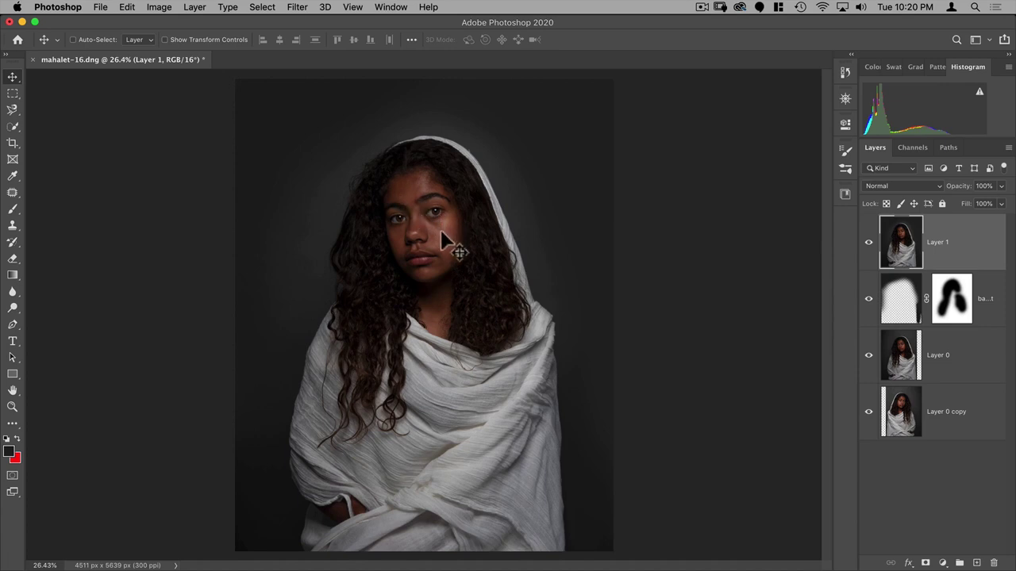
Step: Remove the red blemish between the eyebrows on the stamped layer with the Content-Aware Spot Healing Brush
key("super+space")
left_click_drag(412, 227, 458, 295)
left_click_drag(442, 238, 446, 259)
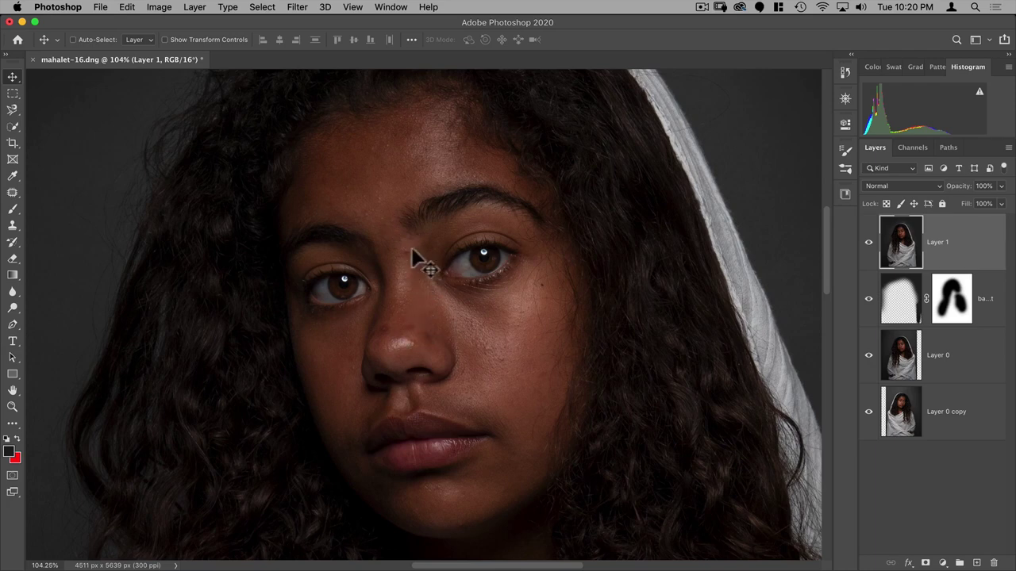
key("super+space")
left_click_drag(406, 249, 444, 242)
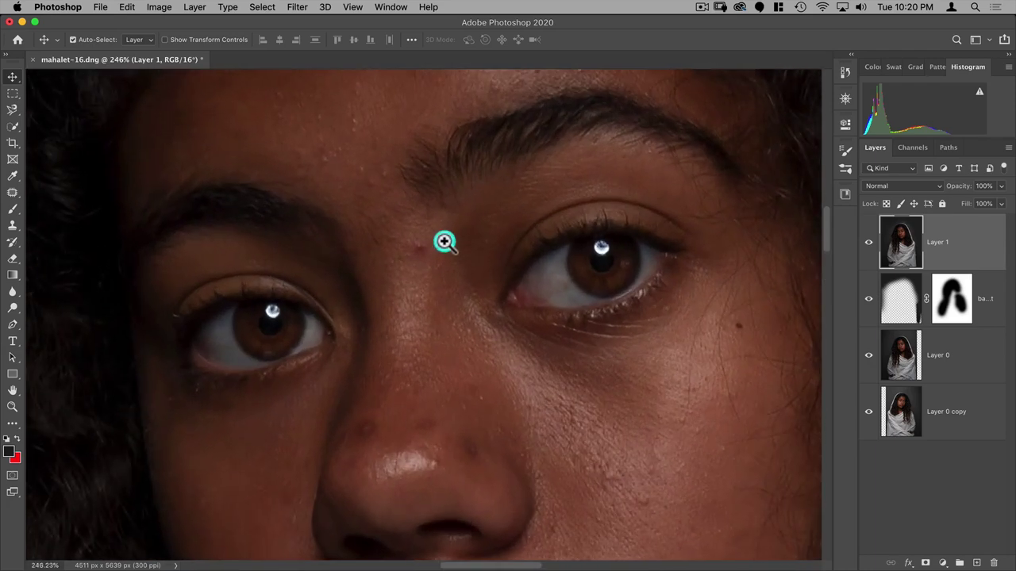
left_click(11, 198)
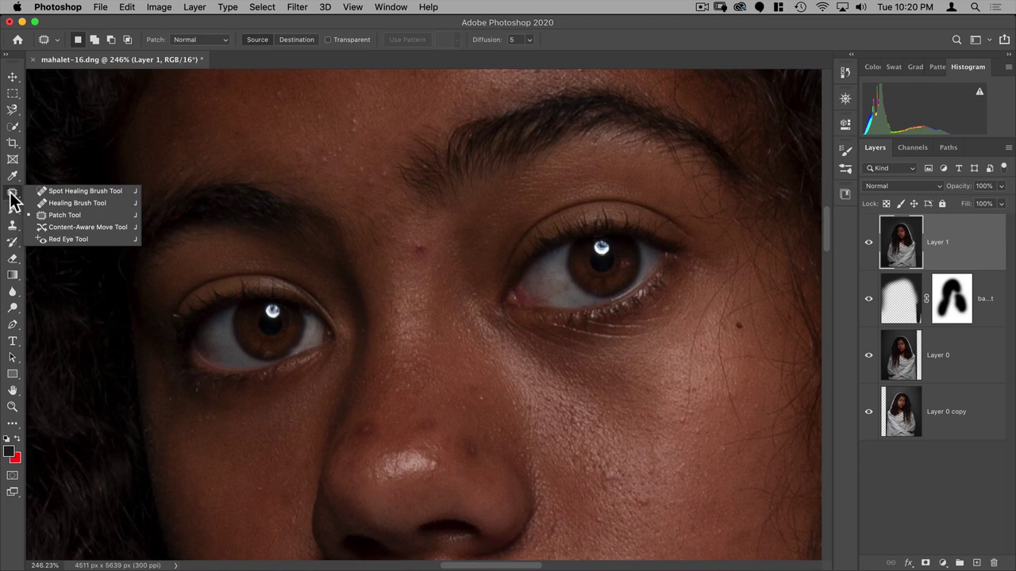
left_click(48, 191)
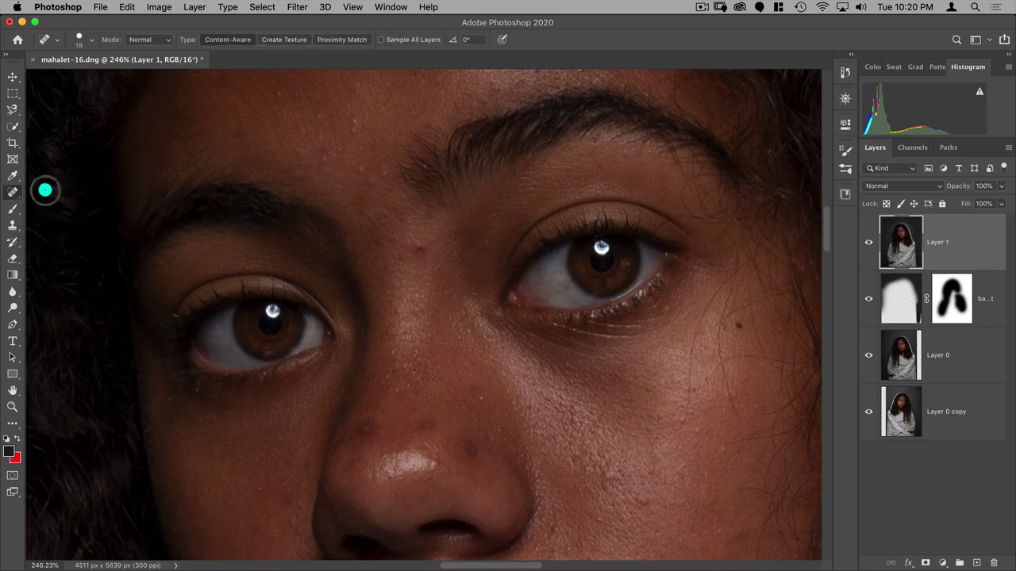
left_click(418, 246)
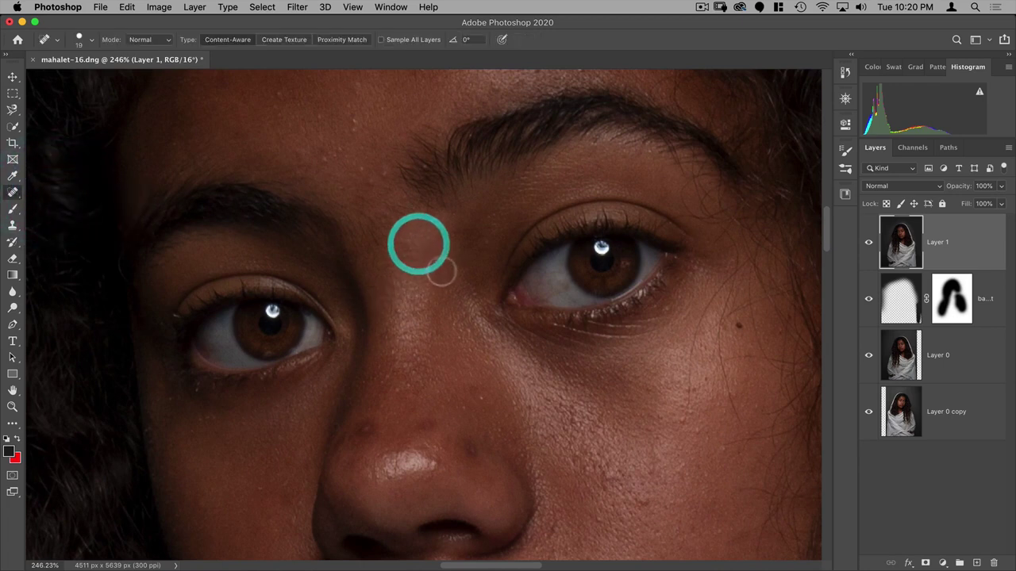
Step: Heal the small spots on the lower forehead and between the eyebrows with a 10 px Spot Healing Brush
mouse_move(351, 131)
left_mouse_down()
mouse_move(343, 138)
mouse_move(340, 129)
left_mouse_up()
left_click(355, 120)
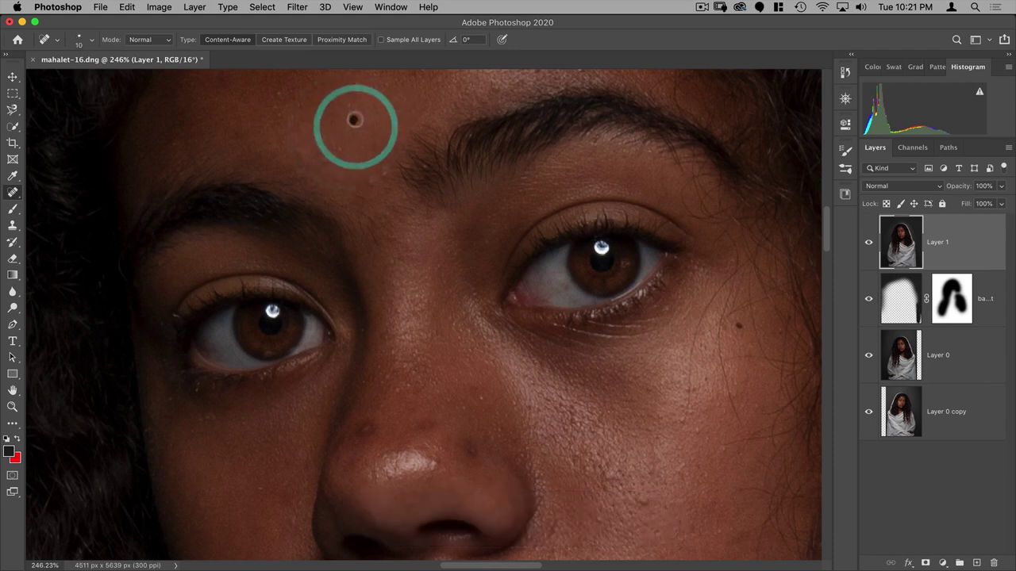
left_click(349, 102)
left_click(358, 86)
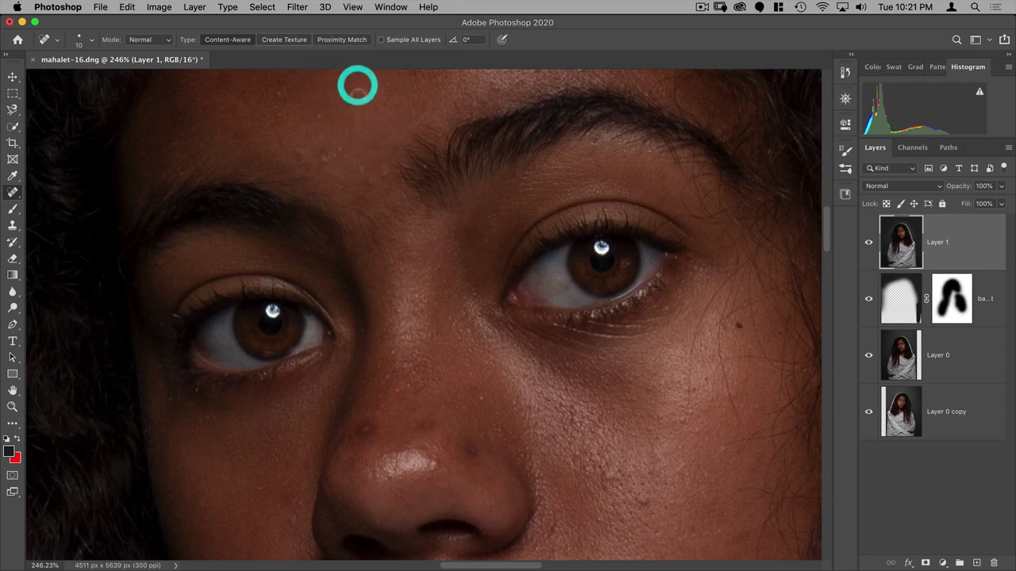
left_click(381, 103)
left_click(423, 167)
left_click(374, 181)
left_click(358, 166)
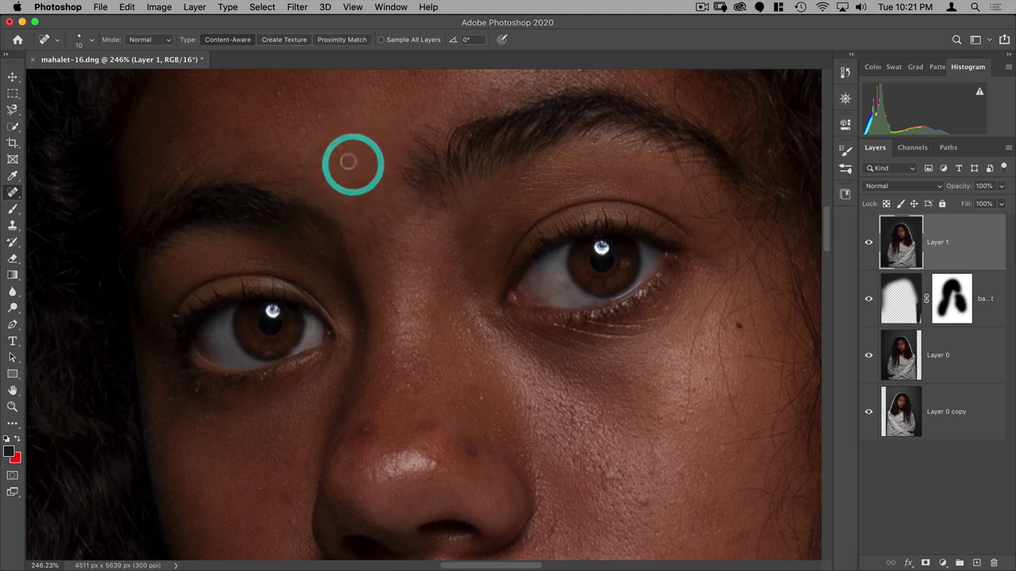
mouse_move(338, 147)
left_mouse_down()
mouse_move(325, 162)
mouse_move(330, 155)
left_mouse_up()
left_click(319, 113)
left_click(298, 149)
left_click(277, 102)
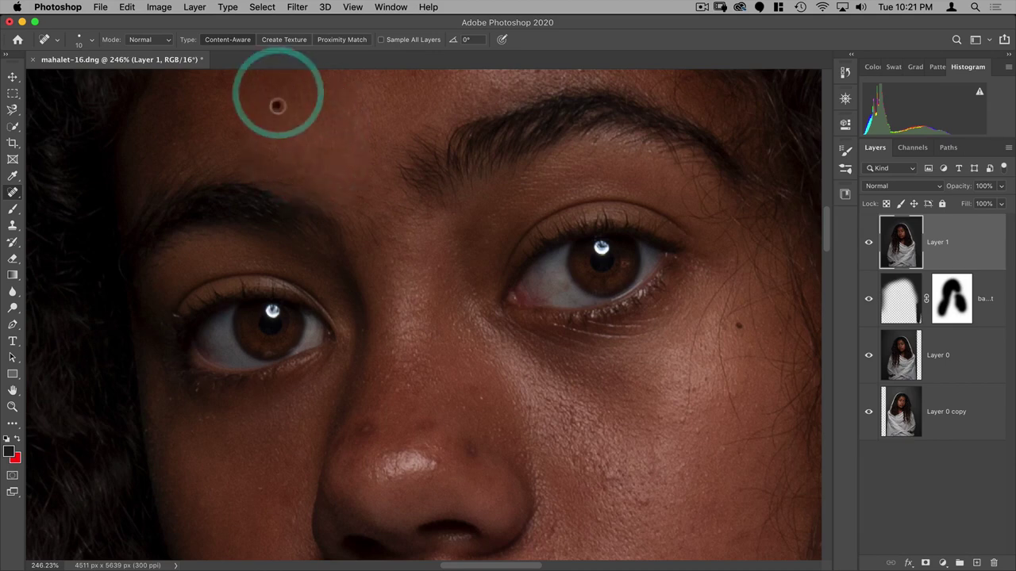
Step: Heal the blemishes on the forehead above both eyebrows, enlarging the healing brush to 22 px
left_click_drag(460, 229, 453, 298)
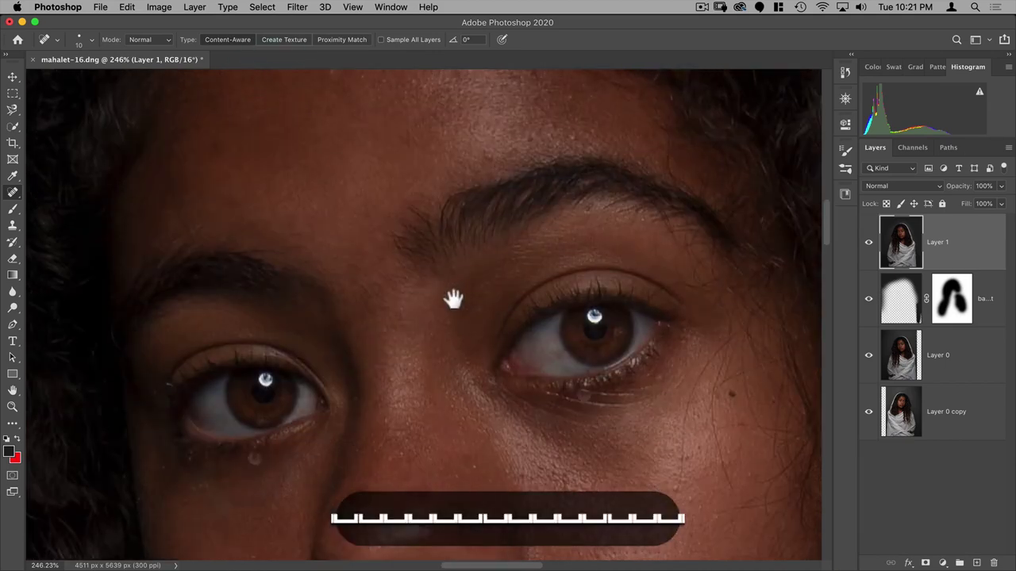
left_click_drag(499, 233, 561, 227)
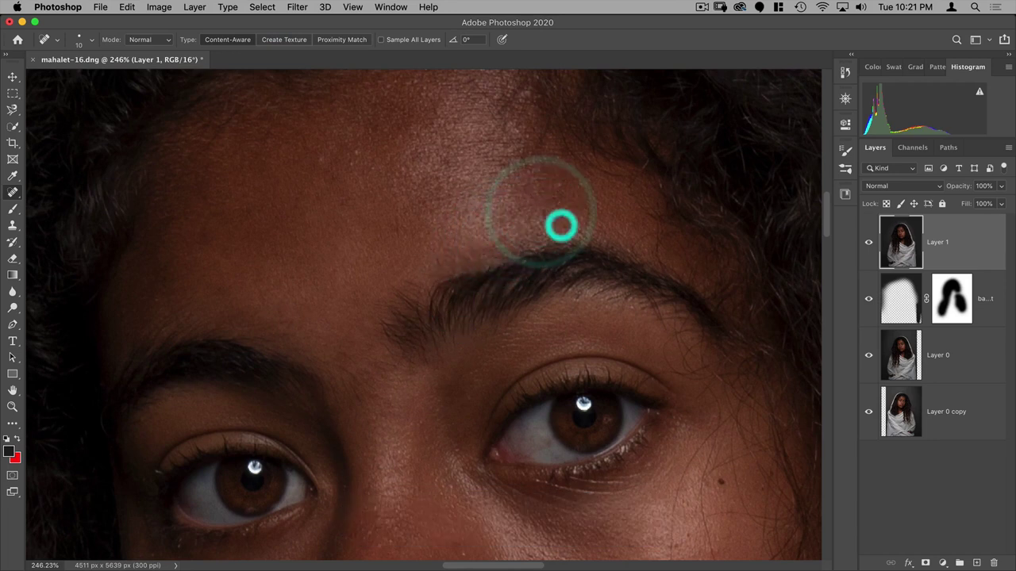
left_click(553, 182)
left_click_drag(329, 171, 361, 153)
left_click(362, 152)
scroll(373, 335, "down", 2)
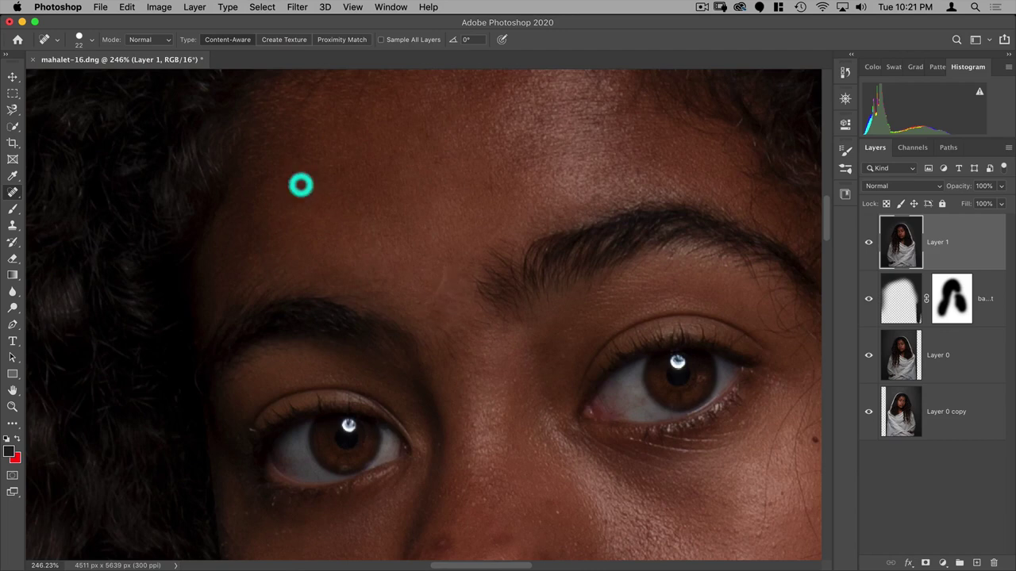
Step: Heal the dark spots on the nose and the blemishes across both cheeks with a 17 px healing brush
scroll(302, 186, "down", 5)
left_click(416, 338)
left_click_drag(524, 312, 539, 302)
left_click_drag(535, 356, 532, 357)
left_click(605, 433)
left_click(704, 404)
left_click(754, 286)
left_click(779, 353)
left_click(794, 299)
left_click(738, 368)
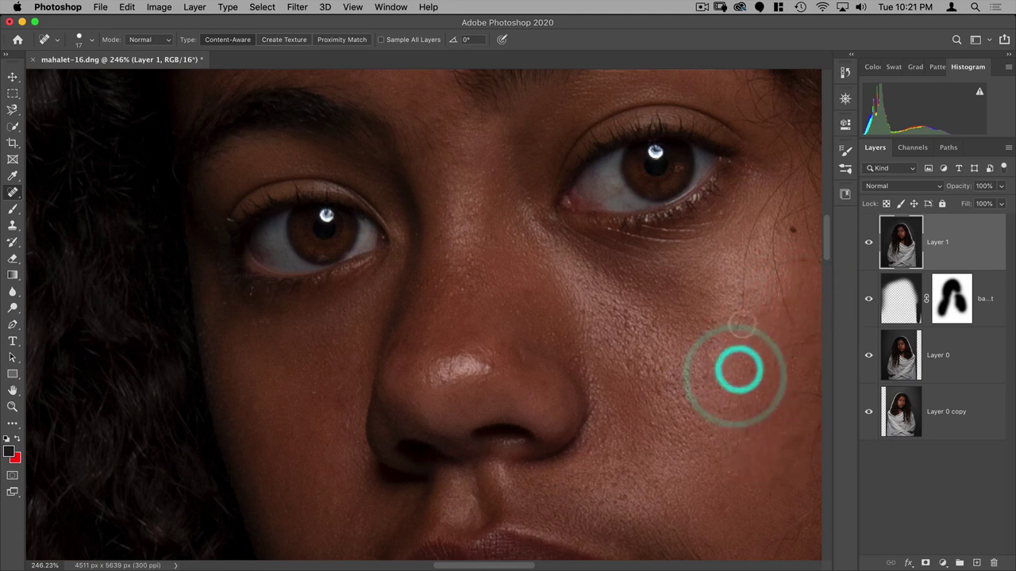
left_click(340, 400)
left_click(228, 219)
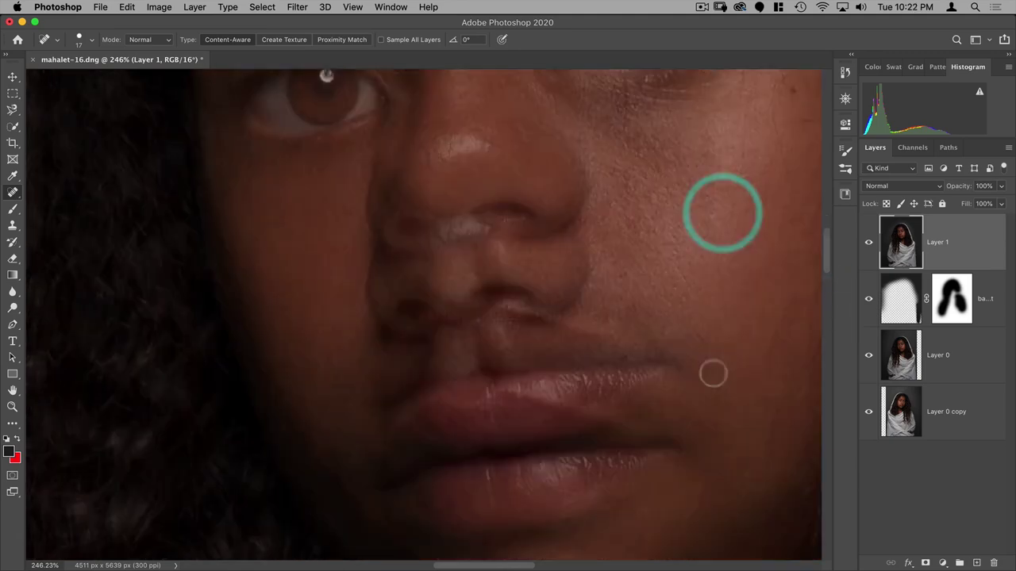
Step: Heal the remaining blemishes on the chin and lower face with the 17 px Spot Healing Brush
left_click_drag(687, 492, 728, 512)
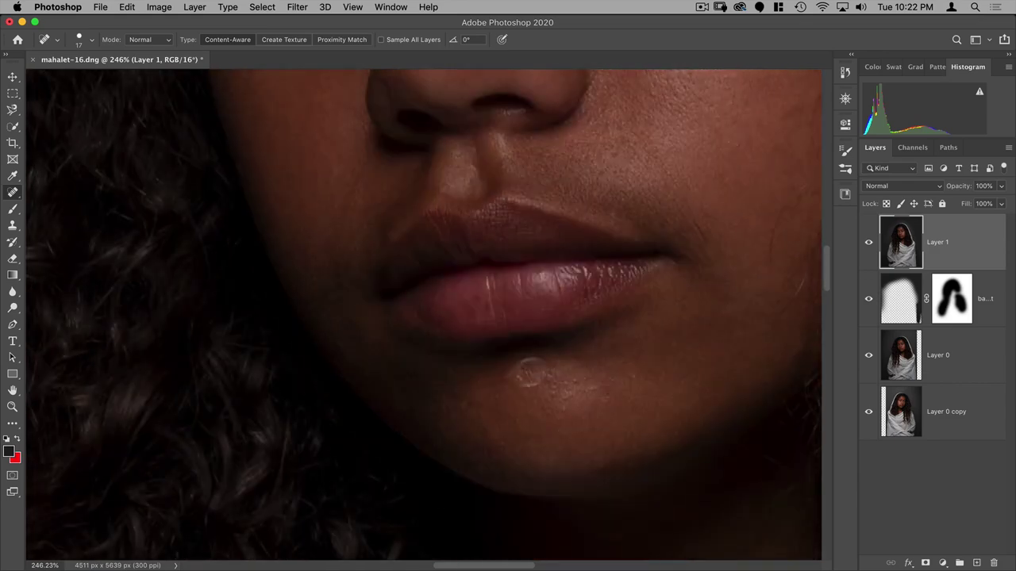
mouse_move(529, 372)
left_mouse_down()
mouse_move(524, 386)
mouse_move(608, 376)
mouse_move(564, 392)
mouse_move(564, 408)
left_mouse_up()
scroll(441, 415, "up", 10)
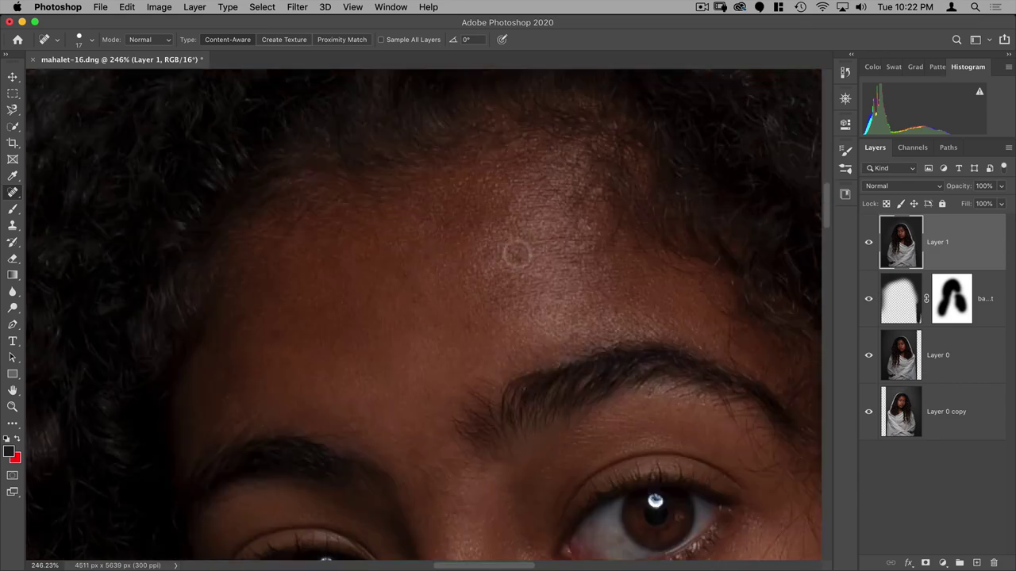
scroll(516, 254, "down", 5)
mouse_move(524, 325)
left_mouse_down()
mouse_move(544, 385)
mouse_move(563, 341)
mouse_move(512, 377)
left_mouse_up()
left_click(592, 349)
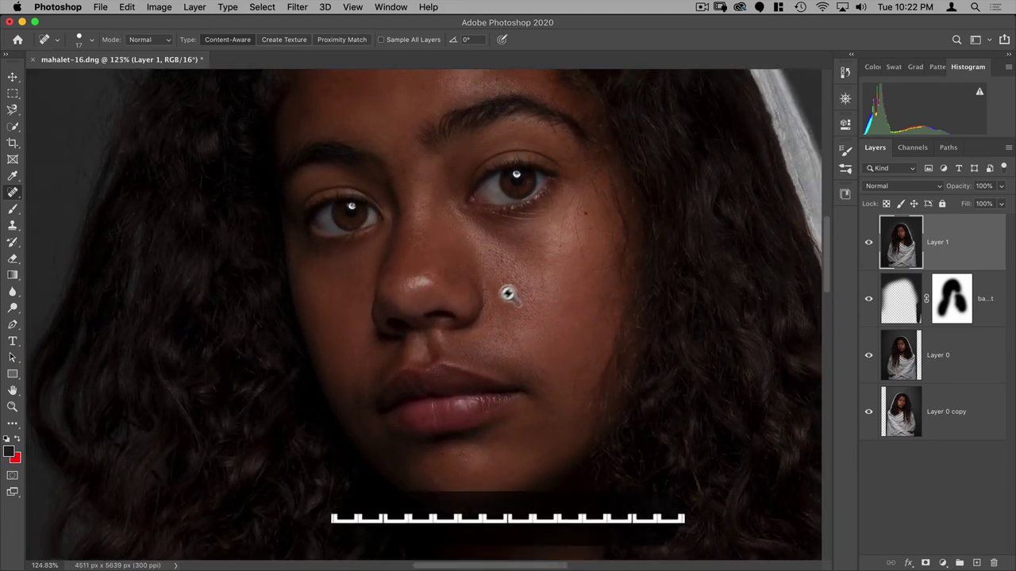
key("super+0")
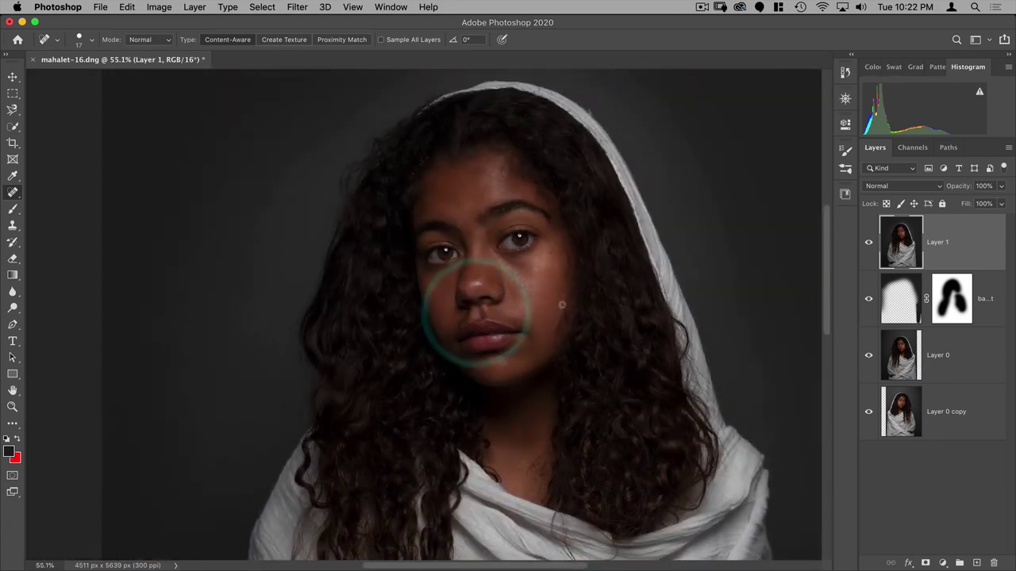
Step: Compare the portrait before and after healing by hiding and reshowing Layer 1, and inspect the face up close
left_click(868, 244)
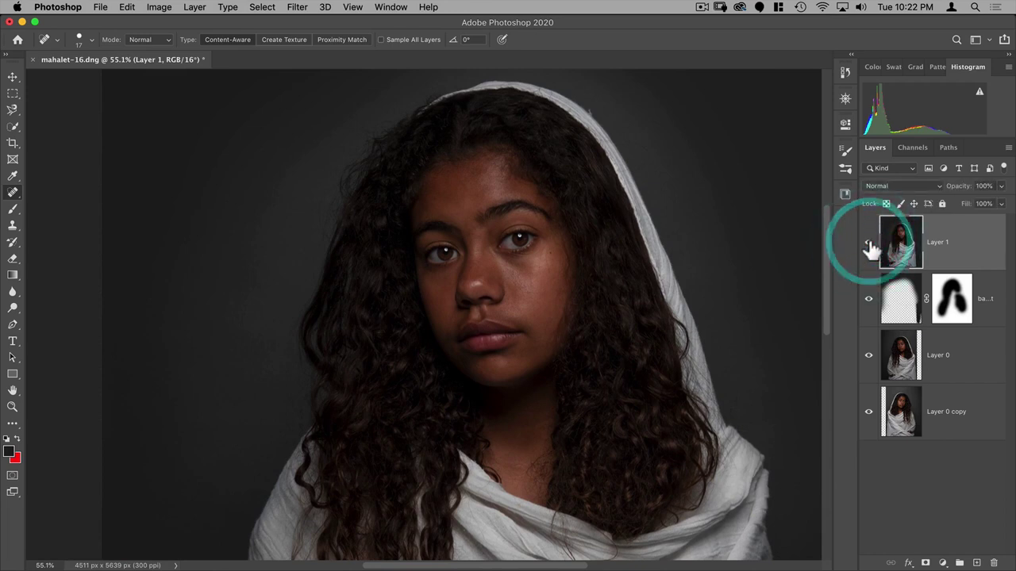
left_click(869, 243)
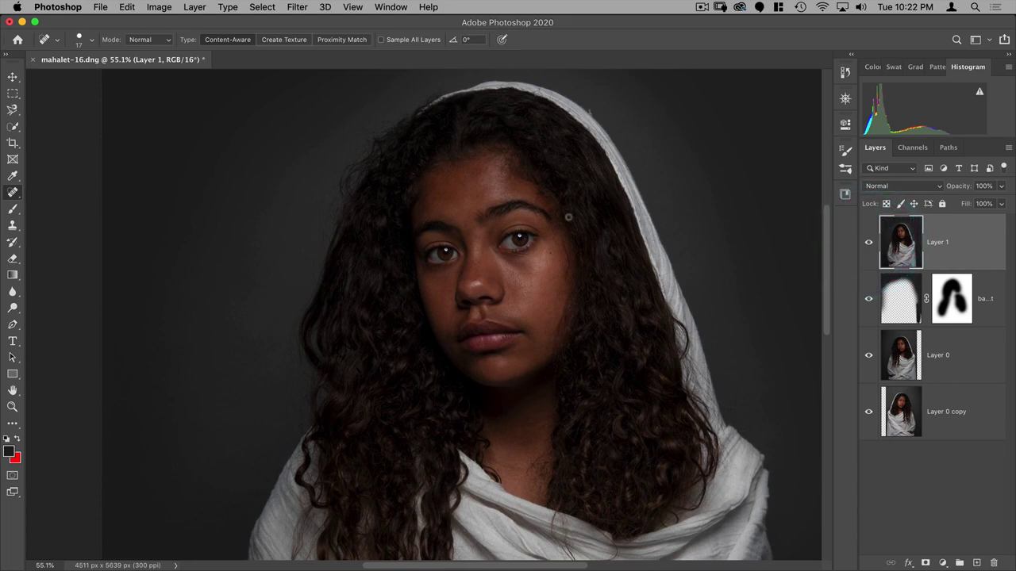
left_click(557, 227, "super")
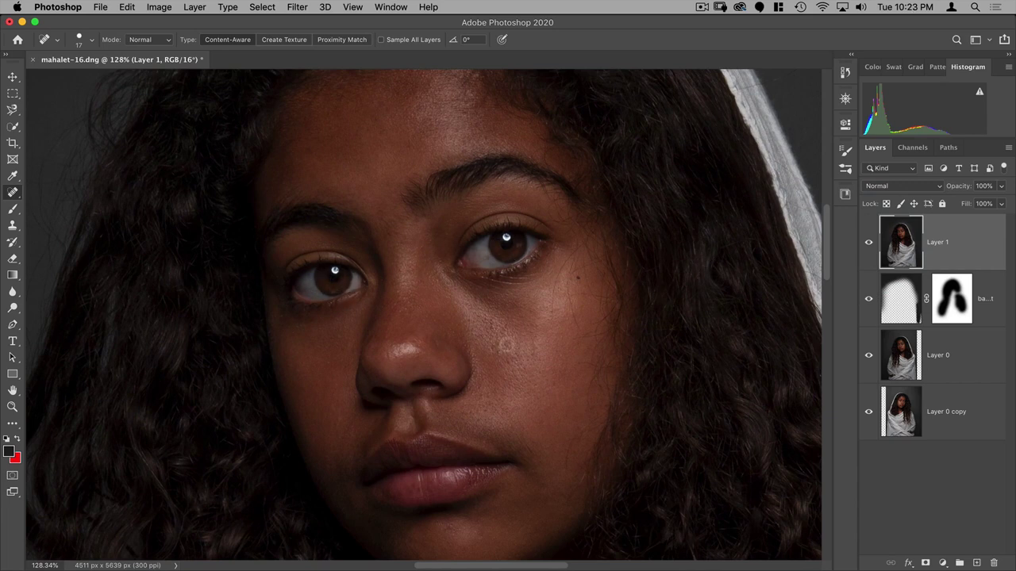
left_click(410, 491)
Step: Add a new empty layer above Layer 1 and set its blend mode to Overlay
left_click(977, 563)
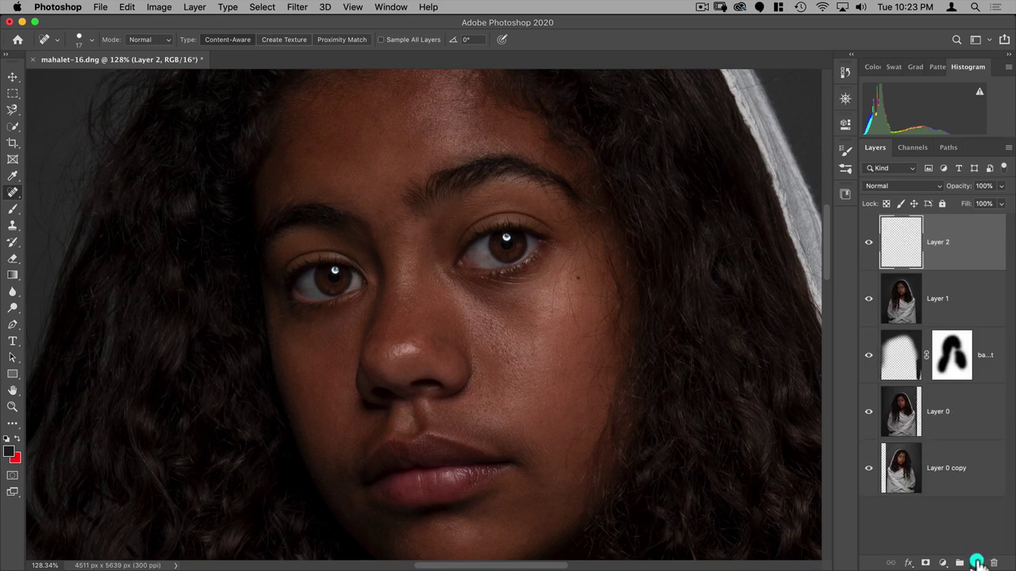
left_click(885, 184)
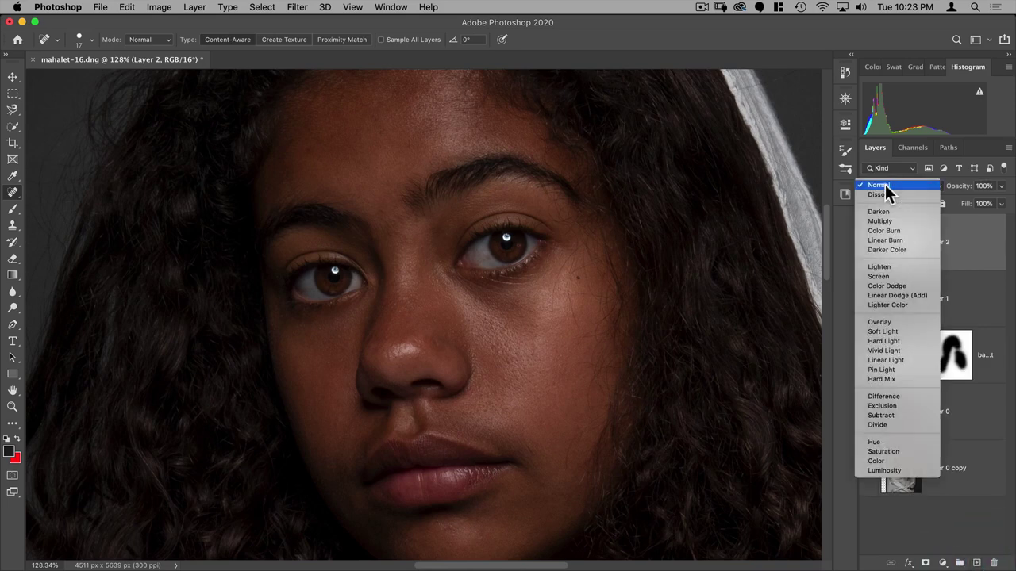
left_click(881, 321)
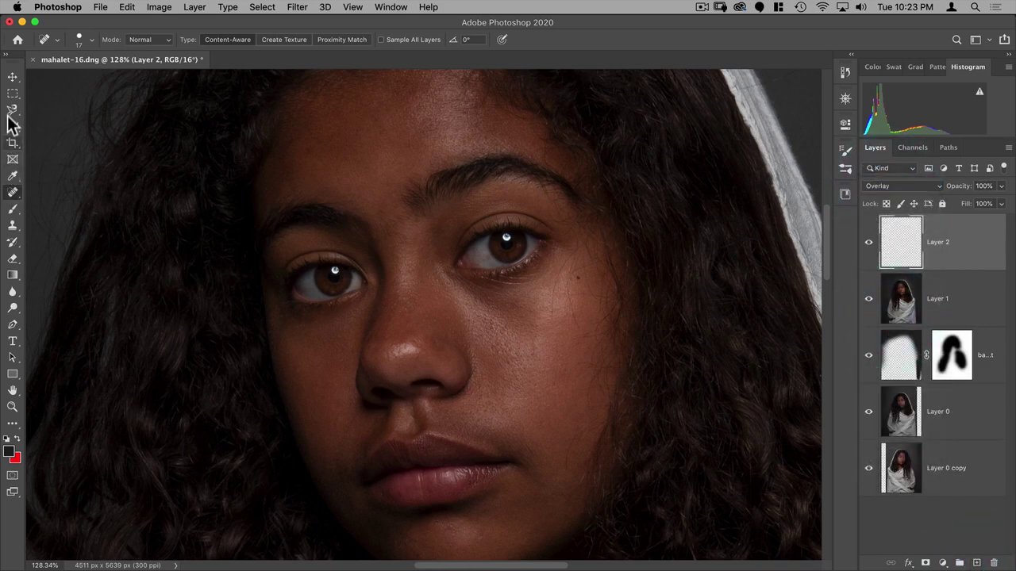
Step: Set up the Brush tool with the Soft Round Pressure Opacity and Flow preset at 30 px
left_click(13, 209)
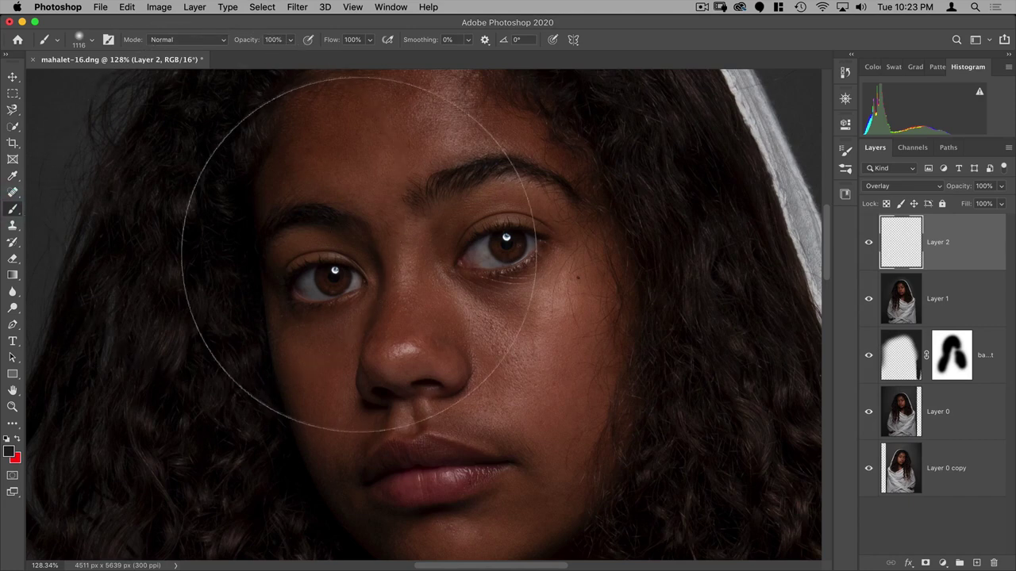
left_click(419, 340, "ctrl+alt")
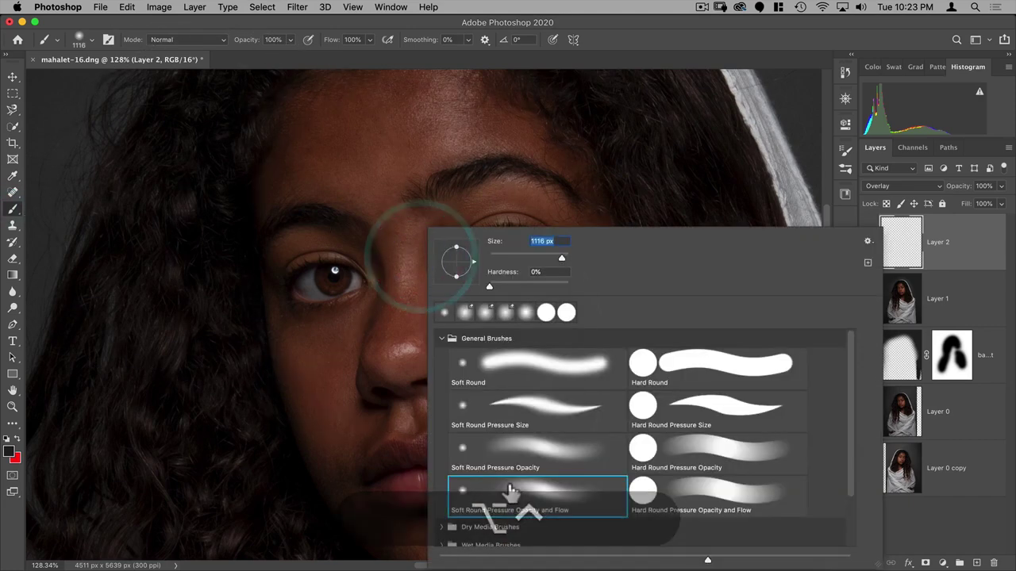
left_click(534, 508)
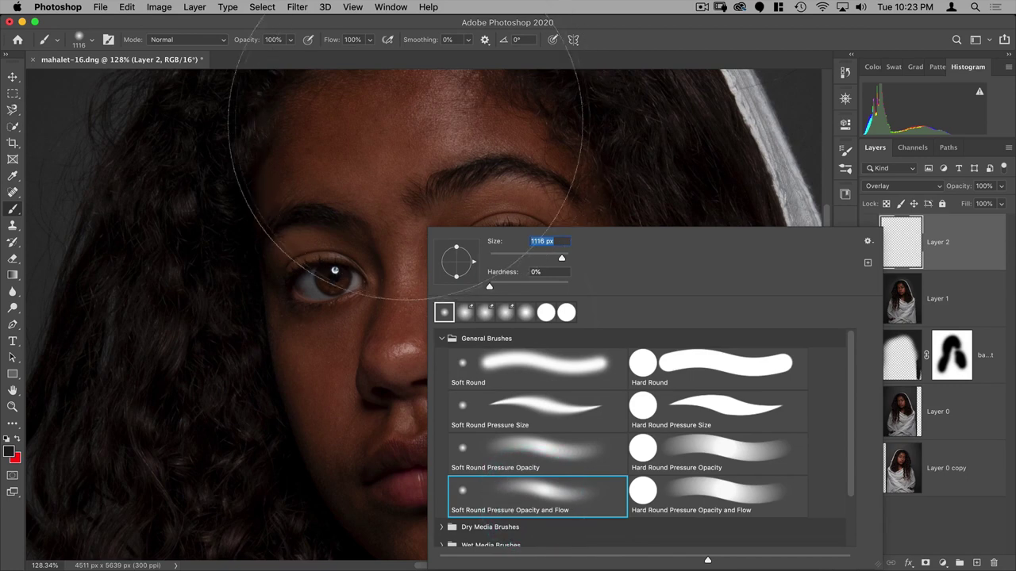
left_click(505, 256)
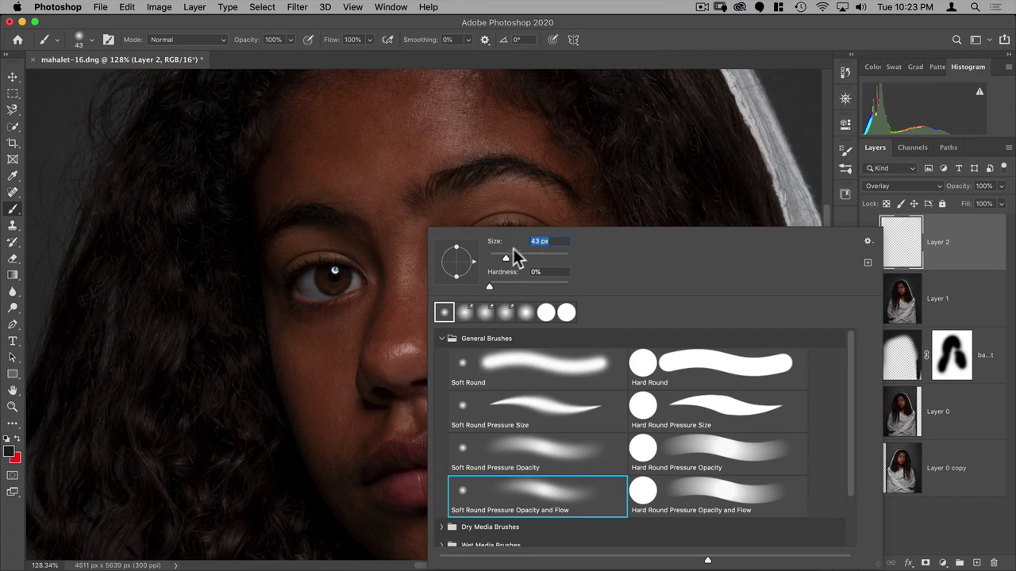
left_click(501, 257)
Step: Set the brush flow to 5% and paint a dark test stroke across the forehead
mouse_move(366, 39)
left_mouse_down()
mouse_move(349, 54)
mouse_move(313, 52)
left_mouse_up()
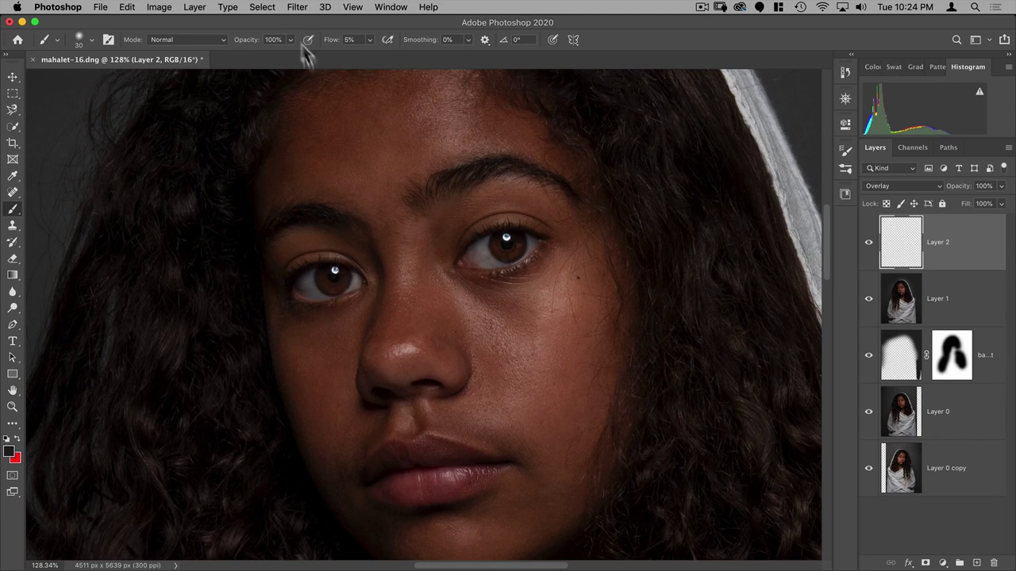
left_click_drag(334, 49, 329, 49)
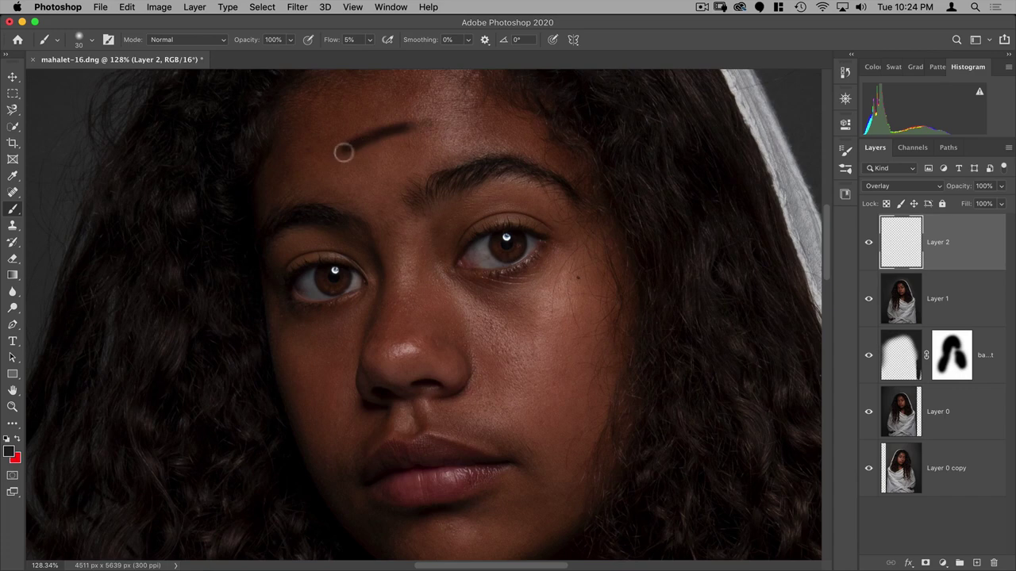
left_click_drag(336, 148, 281, 152)
Step: Set the brush flow to 100% and opacity to 5%, and paint comparison strokes just below the dark forehead stroke
type("100")
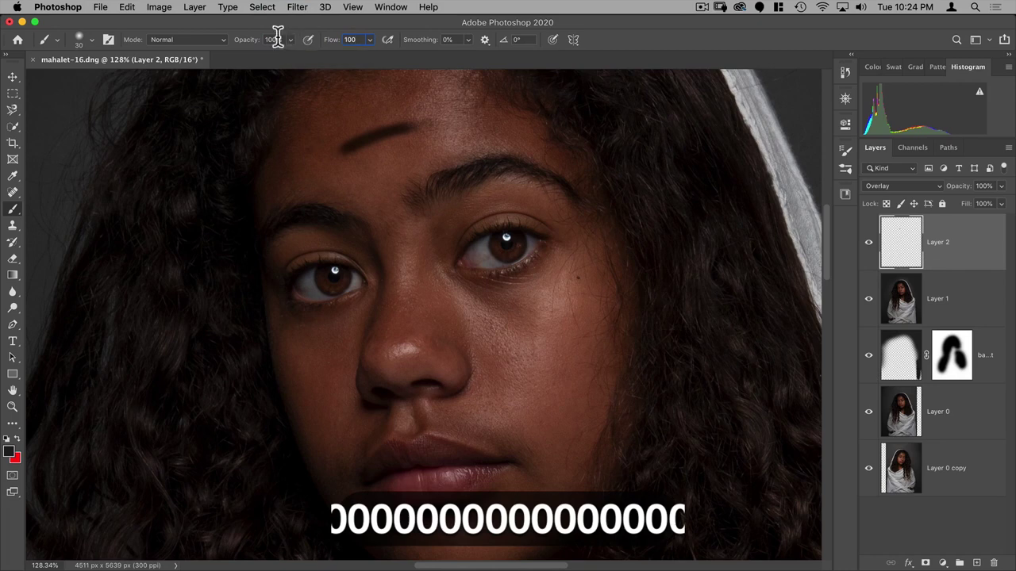
left_click_drag(227, 39, 222, 32)
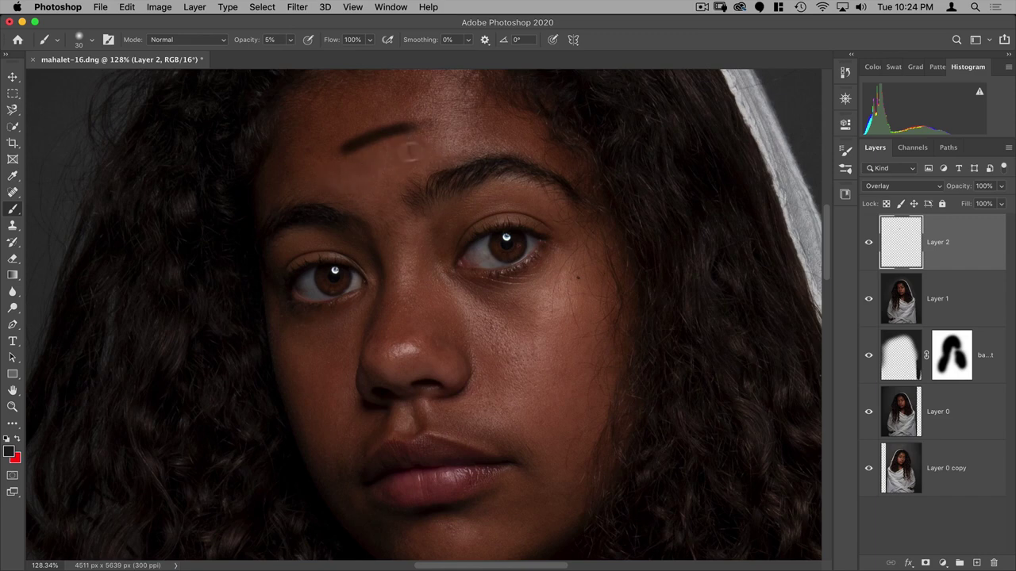
mouse_move(369, 166)
left_mouse_down()
mouse_move(440, 140)
mouse_move(352, 171)
mouse_move(422, 151)
mouse_move(376, 164)
left_mouse_up()
mouse_move(375, 164)
left_mouse_down()
mouse_move(359, 167)
mouse_move(420, 147)
mouse_move(387, 140)
left_mouse_up()
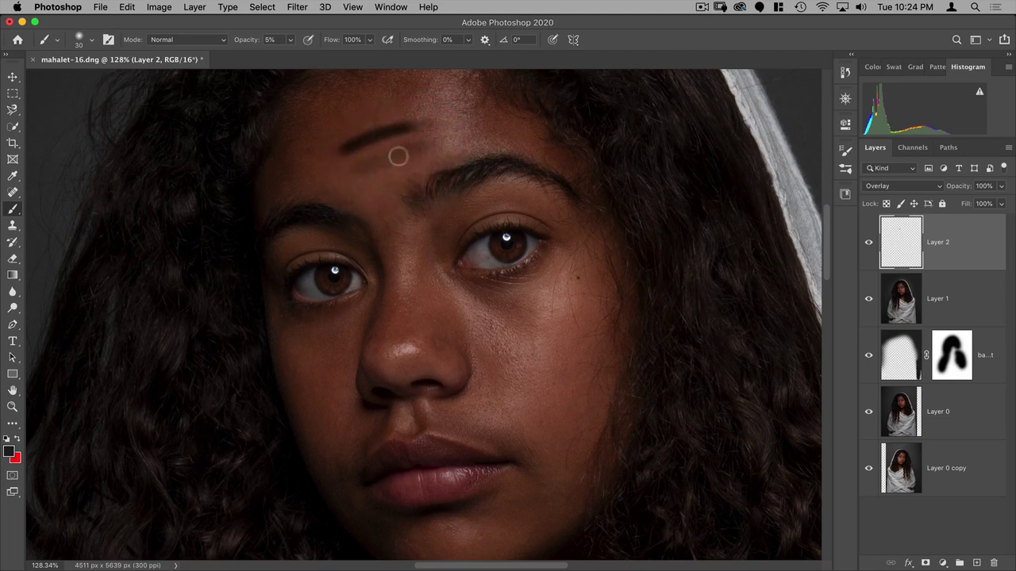
Step: Remove the test strokes from the forehead
key("BackSpace")
key("BackSpace")
key("BackSpace")
key("BackSpace")
key("BackSpace")
key("BackSpace")
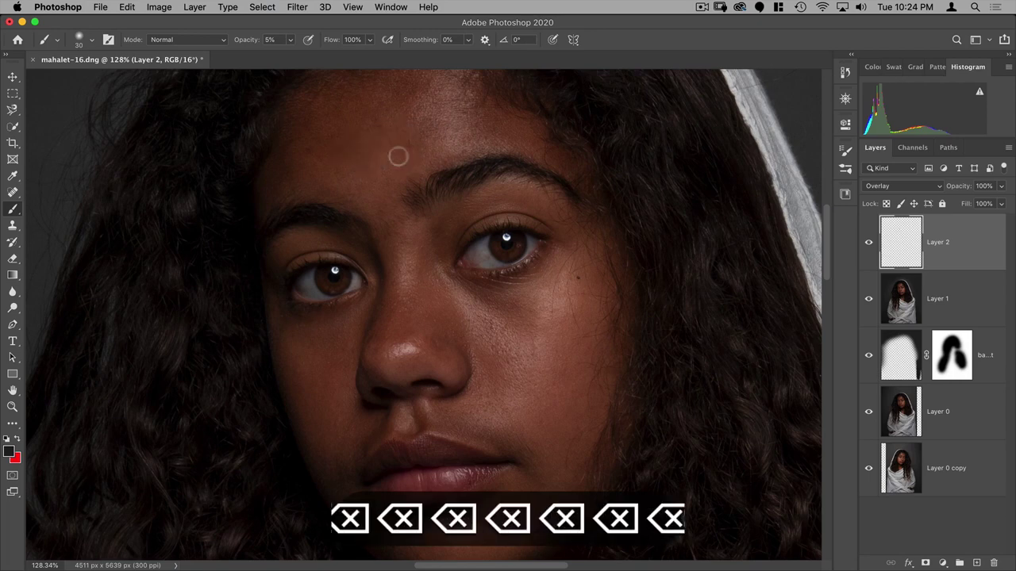
Step: Reset the colors to default black and white and make white the foreground color
key("super+d")
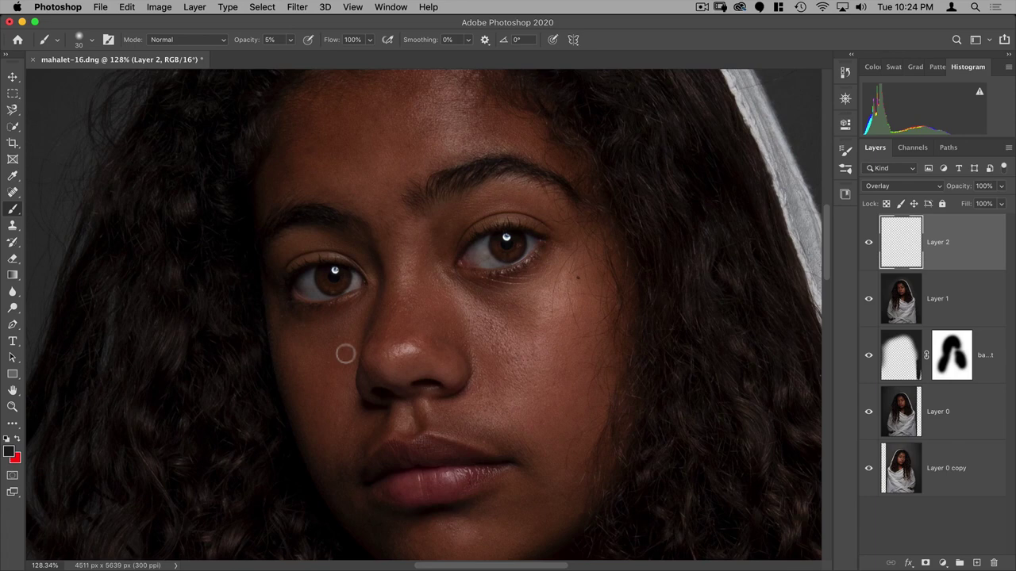
key("d")
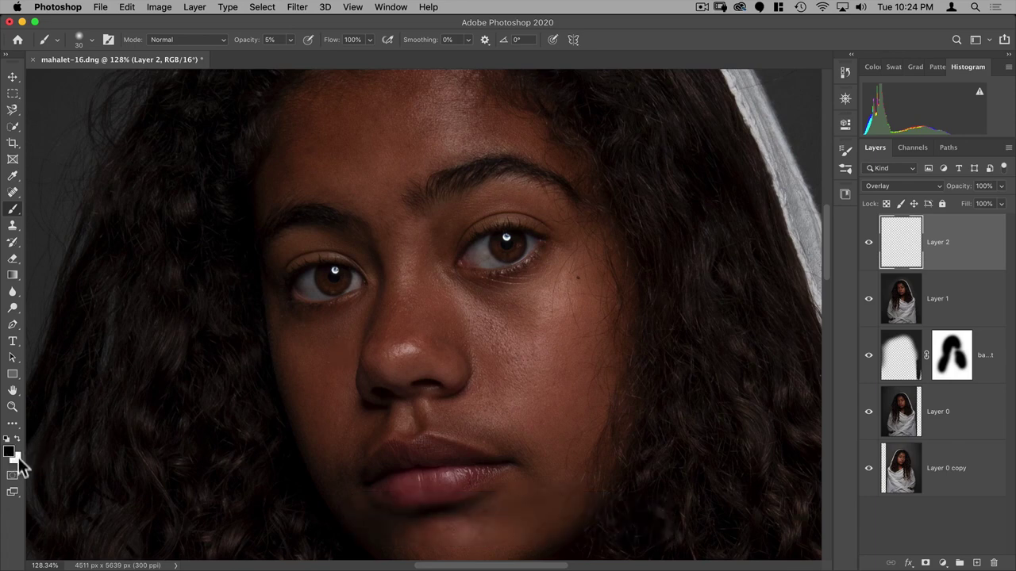
key("x")
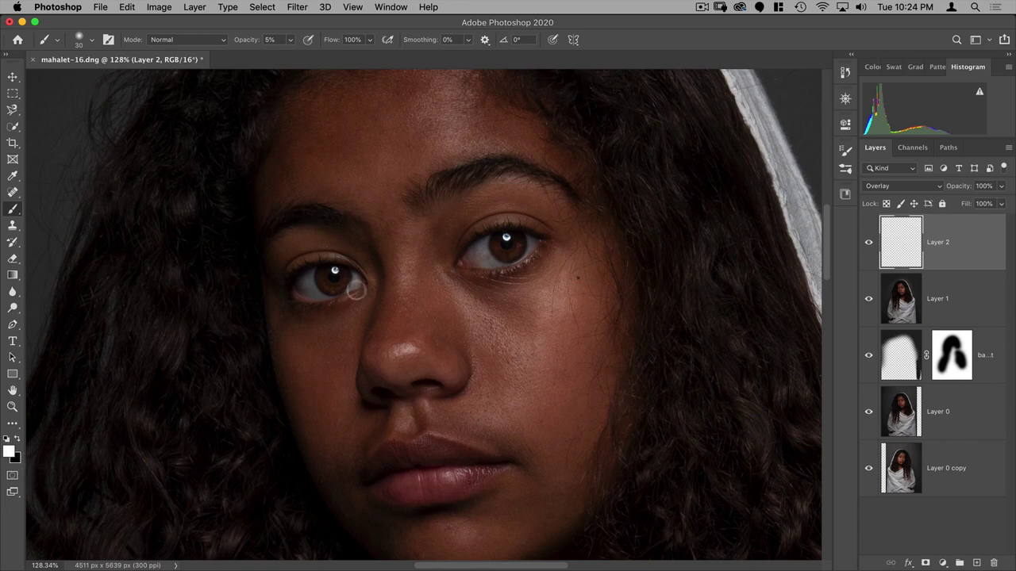
Step: Set the brush opacity to 100% and the flow to 5% for working on the eyes
key("super+space")
left_click_drag(352, 277, 420, 261)
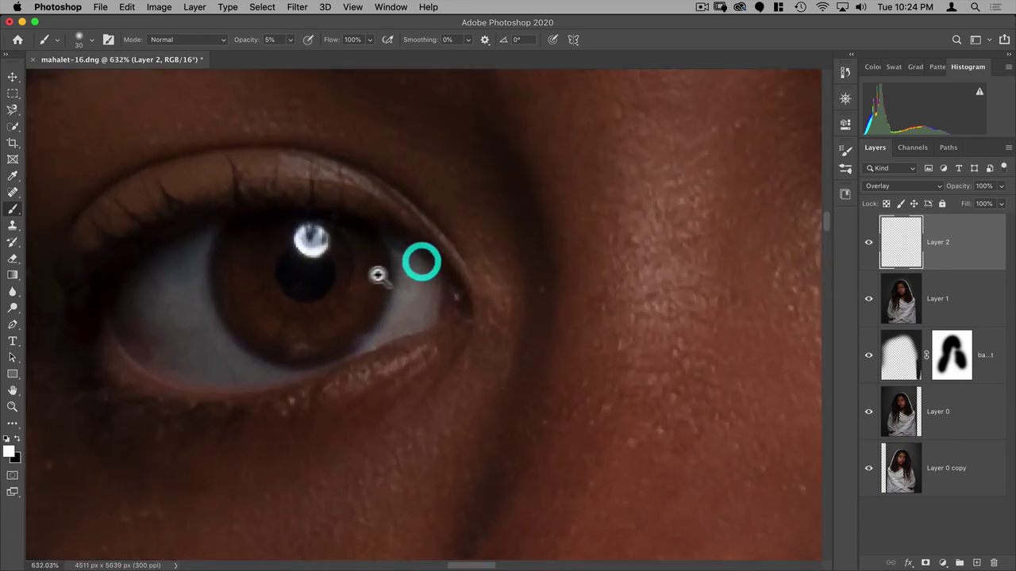
left_click(227, 34)
type("100")
key("Tab")
type("5")
key("Return")
Step: Paint white over the irises of both eyes on the Overlay layer to brighten them
mouse_move(265, 281)
left_mouse_down()
mouse_move(248, 259)
mouse_move(256, 312)
mouse_move(324, 323)
mouse_move(353, 280)
mouse_move(353, 299)
mouse_move(289, 324)
mouse_move(262, 291)
mouse_move(260, 262)
mouse_move(263, 312)
mouse_move(331, 313)
mouse_move(347, 278)
mouse_move(322, 329)
mouse_move(260, 308)
mouse_move(259, 255)
mouse_move(249, 289)
mouse_move(317, 322)
mouse_move(351, 265)
mouse_move(349, 300)
mouse_move(290, 324)
mouse_move(240, 261)
mouse_move(254, 246)
mouse_move(263, 321)
mouse_move(320, 321)
mouse_move(341, 276)
mouse_move(334, 306)
mouse_move(246, 276)
mouse_move(245, 262)
mouse_move(289, 320)
mouse_move(345, 300)
mouse_move(320, 273)
mouse_move(318, 240)
mouse_move(298, 238)
mouse_move(365, 270)
left_mouse_up()
key("space")
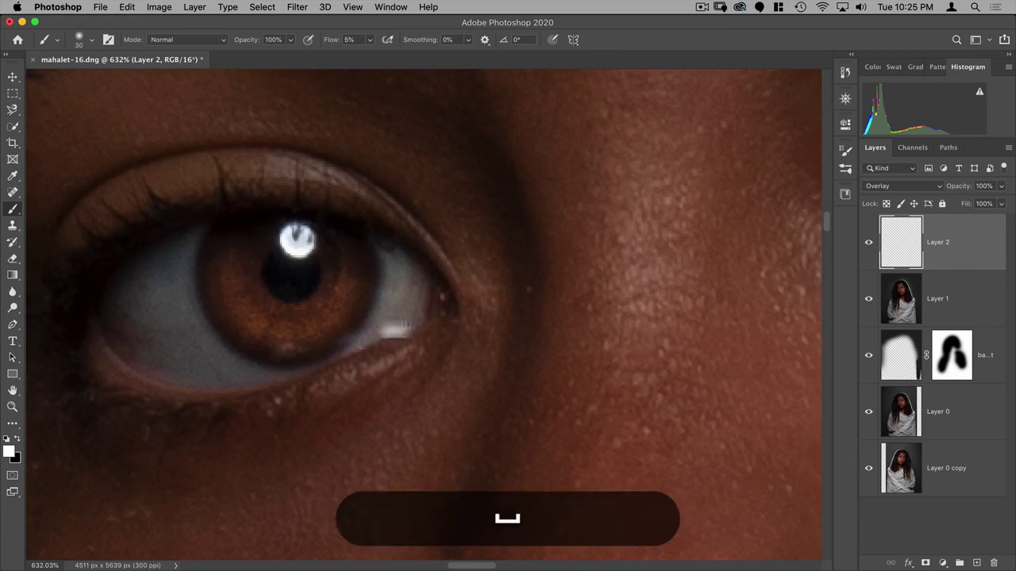
left_click_drag(709, 364, 296, 325)
key("space")
left_click_drag(681, 215, 341, 465)
mouse_move(356, 300)
left_mouse_down()
mouse_move(355, 329)
mouse_move(430, 369)
mouse_move(486, 309)
mouse_move(472, 294)
mouse_move(464, 326)
mouse_move(391, 359)
mouse_move(360, 291)
mouse_move(366, 338)
mouse_move(466, 330)
mouse_move(465, 292)
mouse_move(465, 306)
mouse_move(420, 344)
mouse_move(365, 291)
mouse_move(366, 278)
mouse_move(391, 350)
mouse_move(473, 319)
mouse_move(471, 299)
mouse_move(451, 335)
mouse_move(377, 314)
mouse_move(365, 287)
mouse_move(387, 348)
mouse_move(466, 320)
mouse_move(413, 256)
mouse_move(461, 284)
mouse_move(465, 315)
mouse_move(414, 377)
mouse_move(369, 325)
mouse_move(364, 336)
mouse_move(489, 351)
mouse_move(434, 362)
mouse_move(332, 419)
left_mouse_up()
Step: Reduce the opacity of the eye-brightening Layer 2 to 45%
key("super+space")
mouse_move(402, 420)
left_mouse_down()
mouse_move(379, 442)
mouse_move(452, 415)
mouse_move(510, 261)
left_mouse_up()
key("v")
key("super+space")
left_click_drag(966, 192, 925, 184)
left_click(469, 292, "alt")
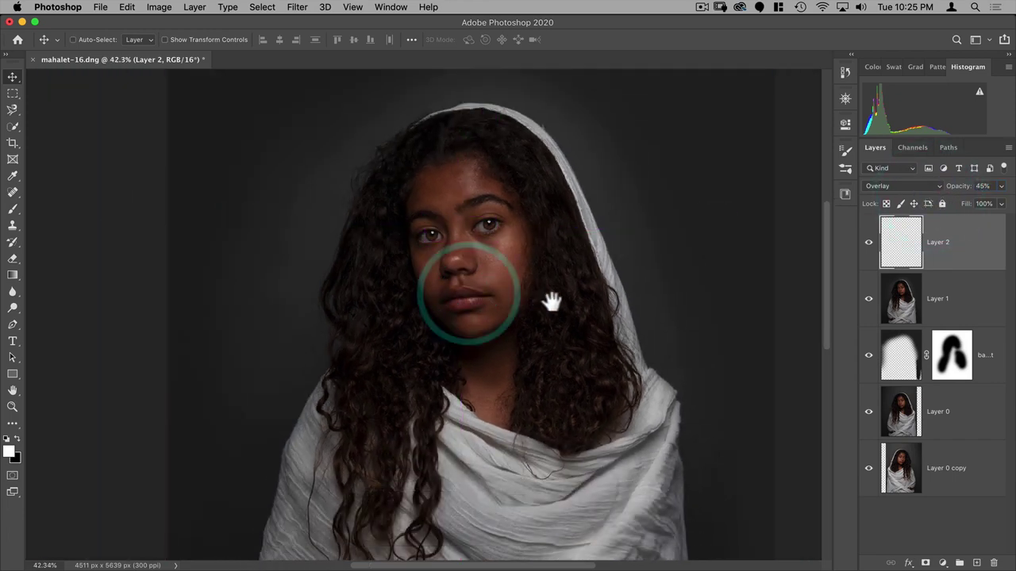
left_click_drag(547, 301, 499, 290)
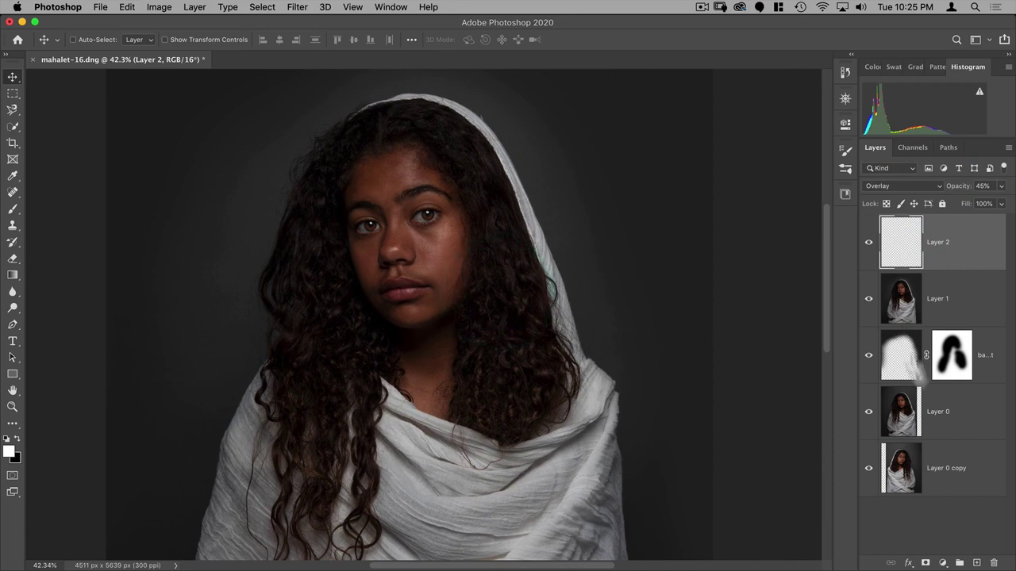
Step: Add a new layer at the top of the stack and stamp all visible layers into it
left_click(977, 563)
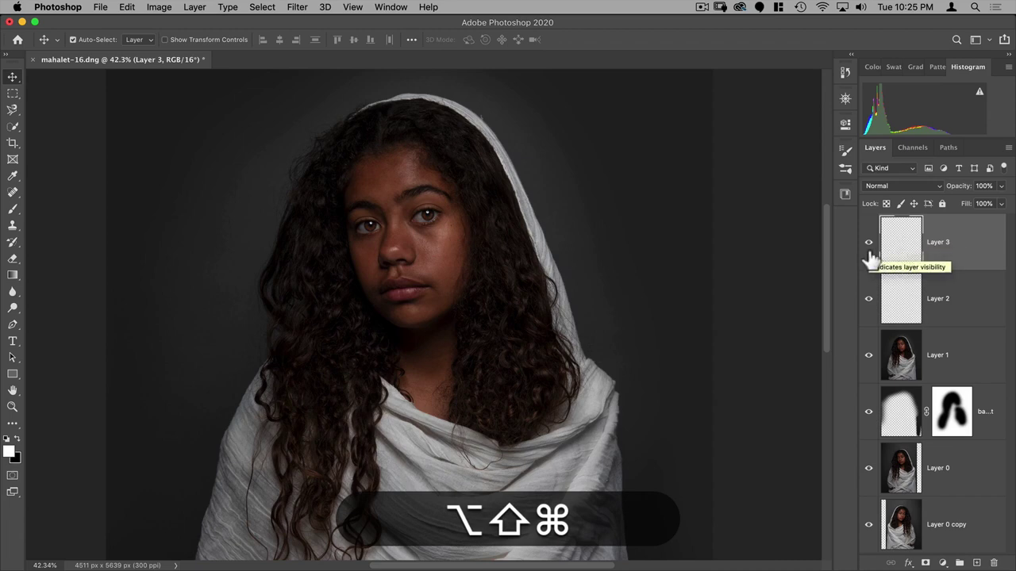
key("super+alt+shift+e")
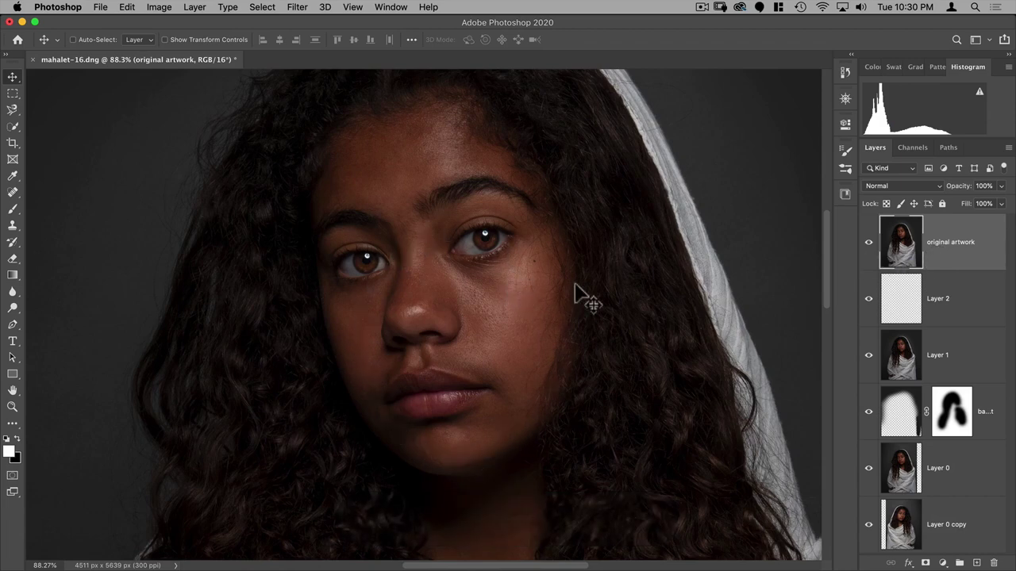
Step: Duplicate the original artwork layer and name the copy "blurred"
left_click_drag(903, 248, 976, 562)
left_click(950, 245)
double_click(950, 244)
type("blurred")
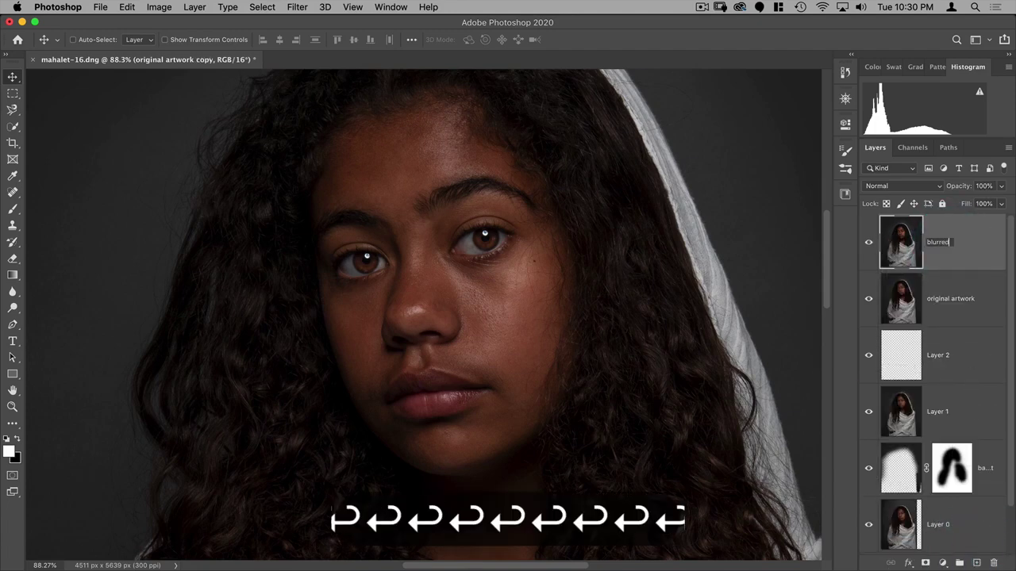
key("Return")
Step: Duplicate the blurred layer and name the copy "high frequency"
left_click_drag(934, 242, 972, 561)
double_click(944, 242)
type("high f")
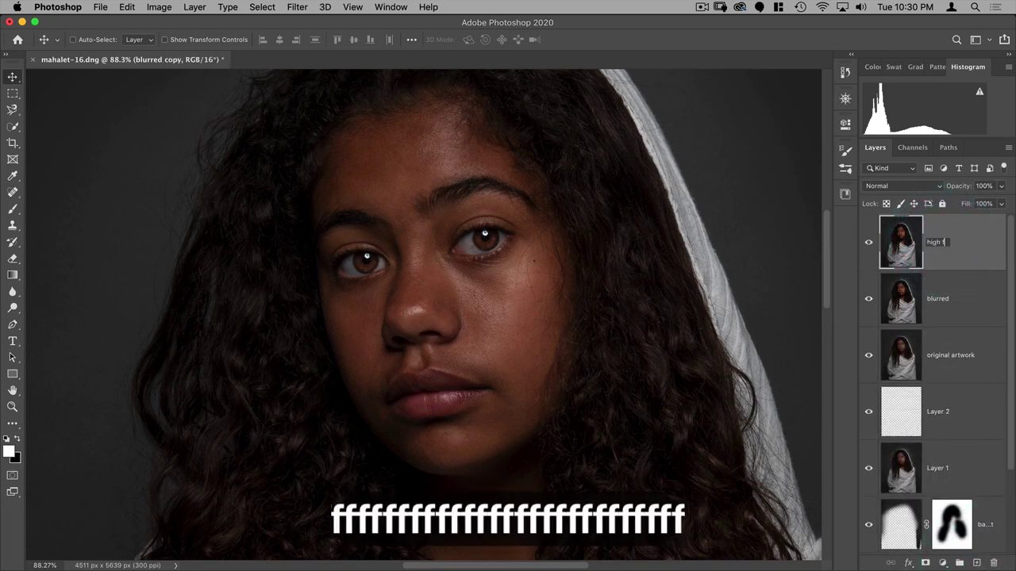
type("requency")
key("Return")
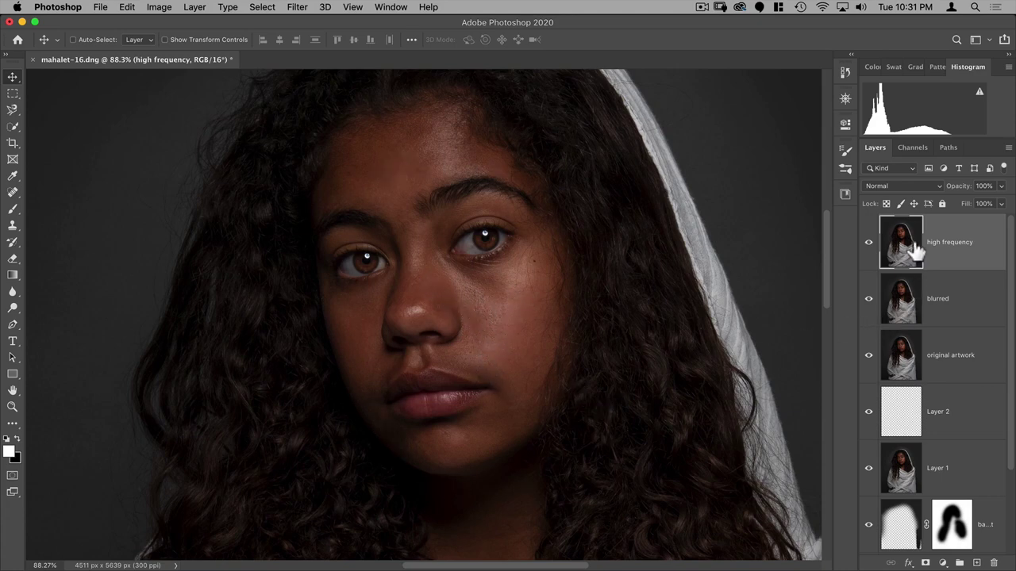
Step: Hide the high frequency layer
left_click(903, 312)
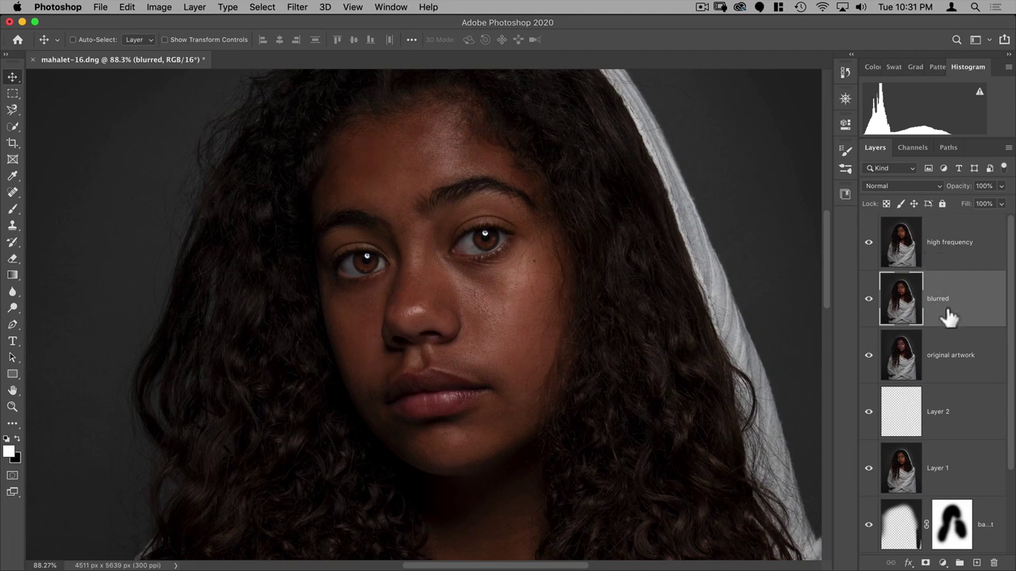
left_click(905, 242)
left_click(868, 242)
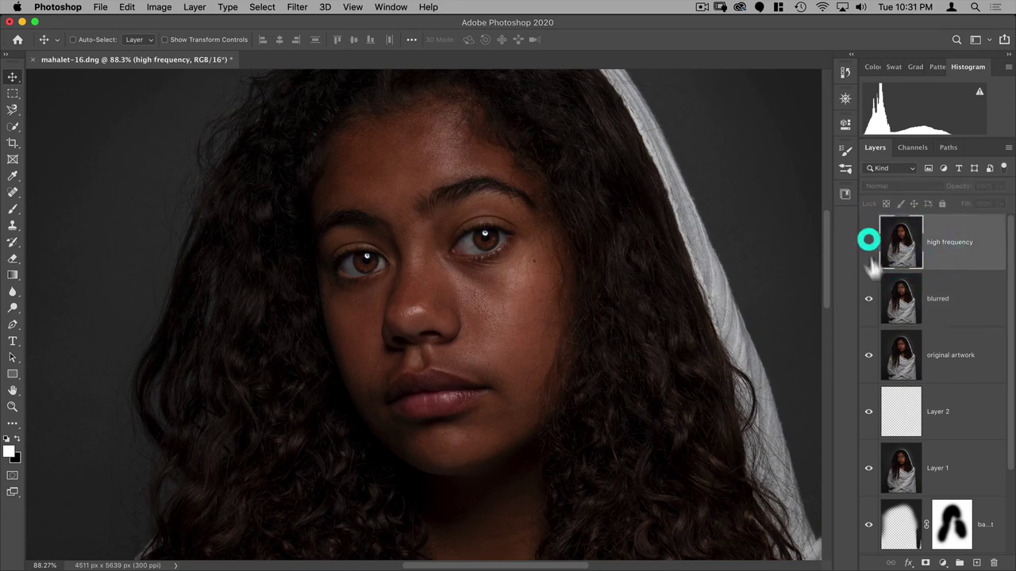
Step: Start a Gaussian Blur on the blurred layer, preview the cheek skin, and lower the radius to 0.1 pixels
left_click(902, 309)
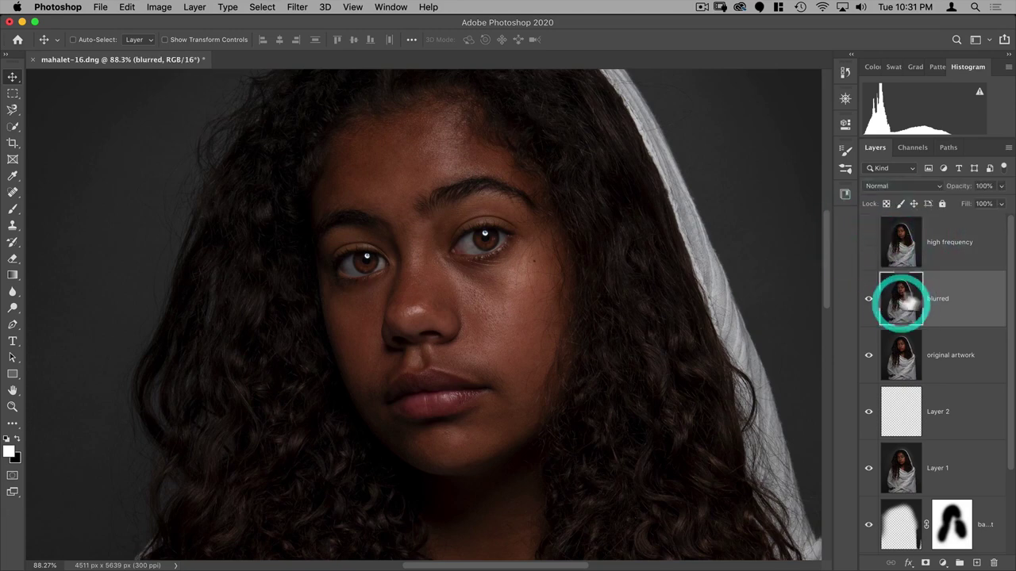
left_click(262, 10)
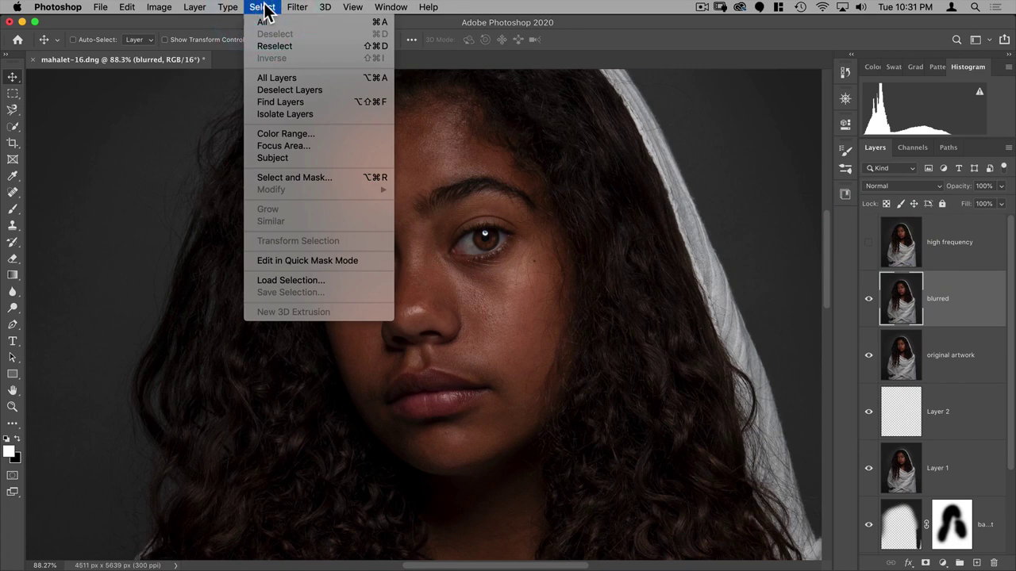
mouse_move(296, 10)
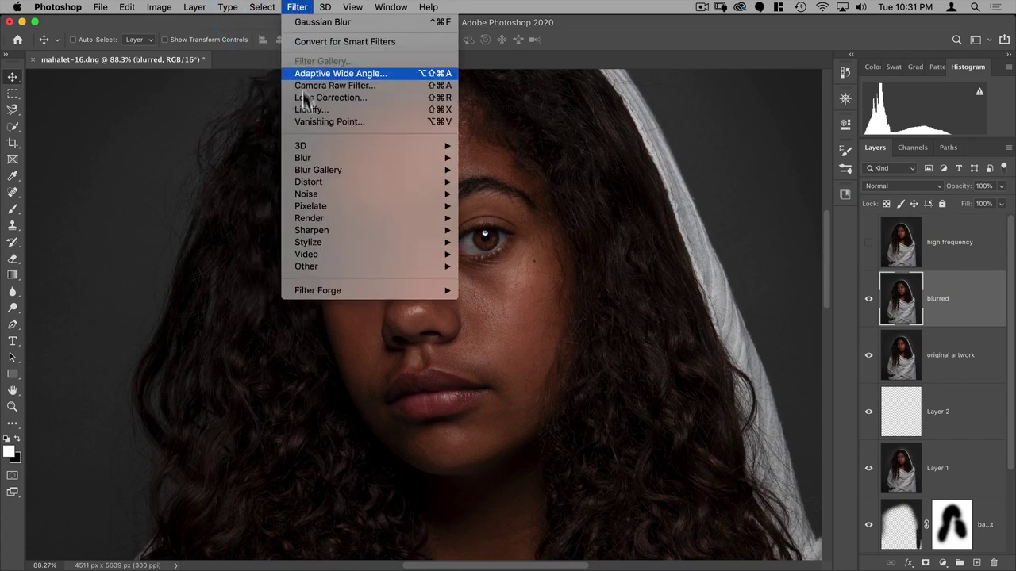
mouse_move(323, 161)
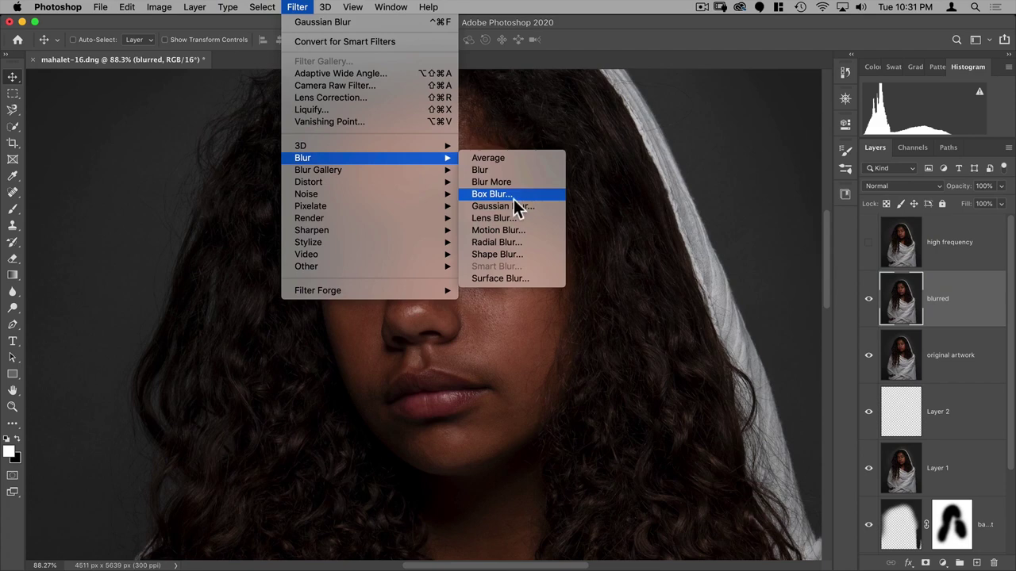
left_click(512, 205)
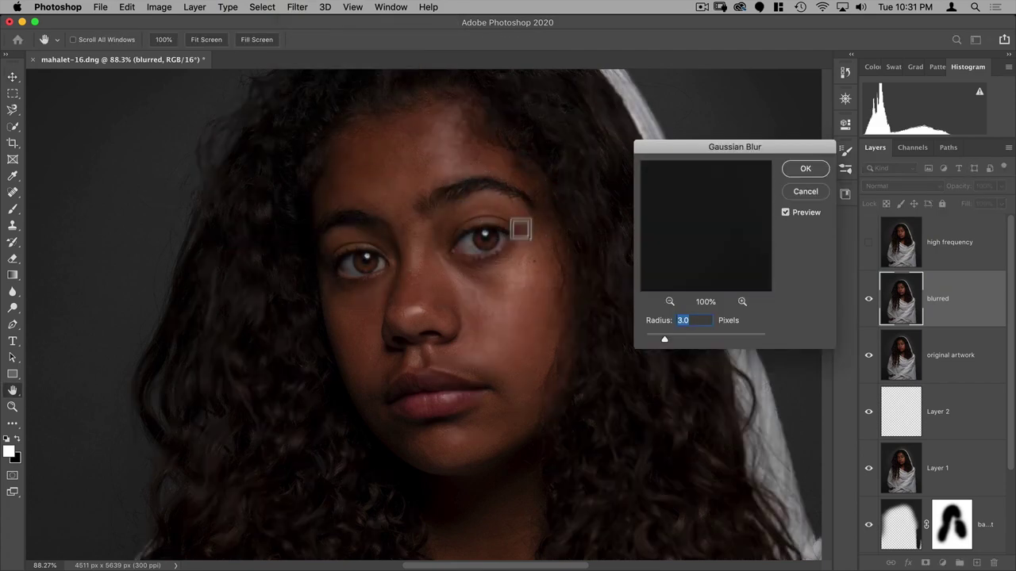
left_click(490, 309)
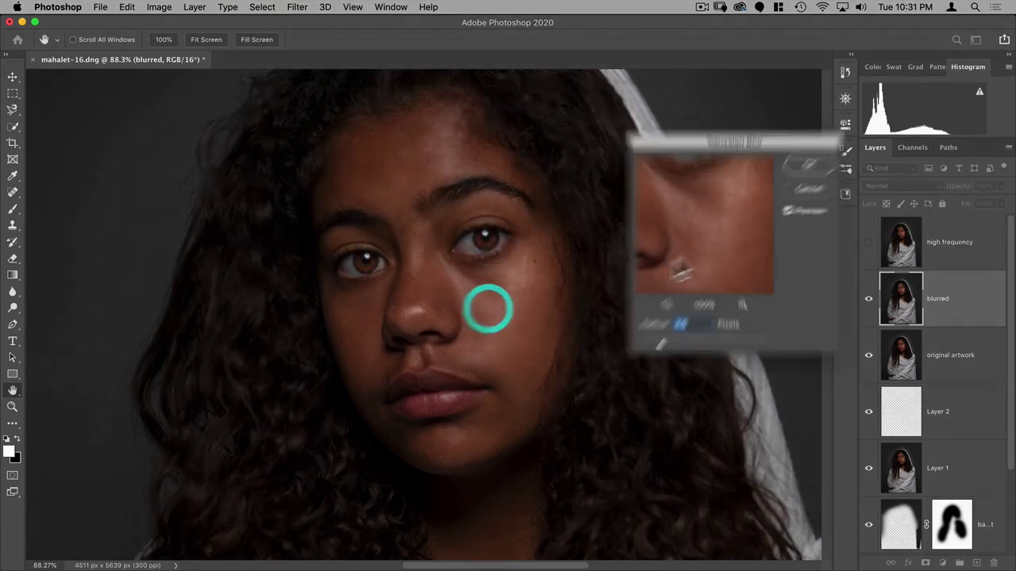
left_click(696, 275)
left_click_drag(664, 339, 638, 338)
left_click(585, 404)
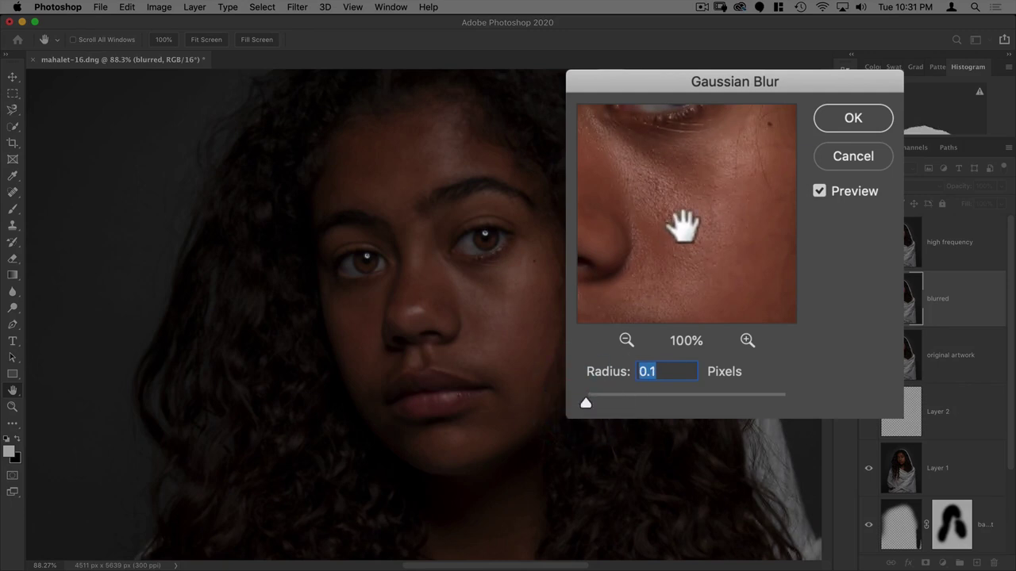
Step: Enlarge the blur preview to 200% on the skin and apply the Gaussian Blur with a 3.3 pixel radius
left_click(745, 340)
left_click_drag(732, 301, 664, 299)
left_click_drag(585, 401, 621, 395)
left_click(623, 395)
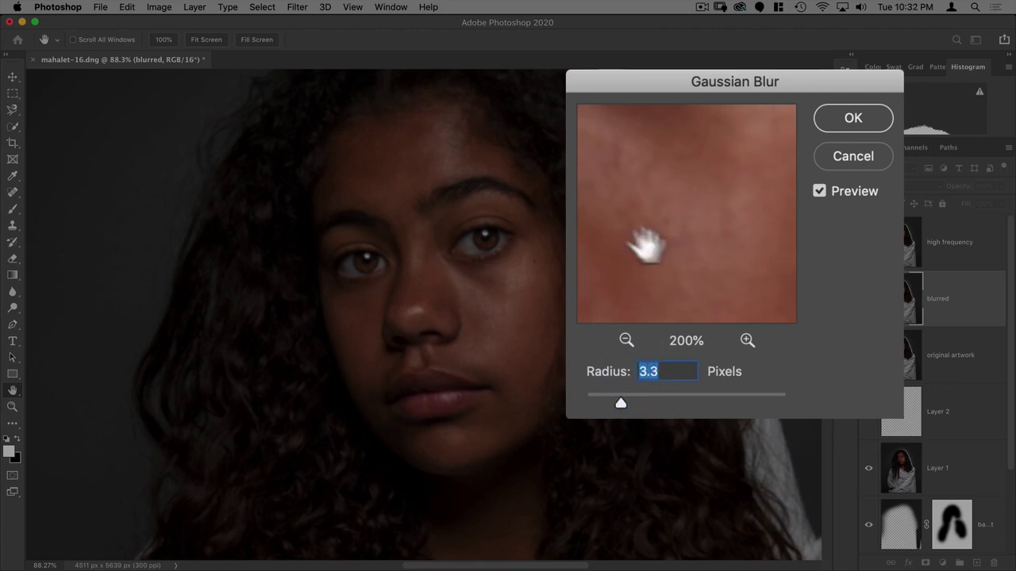
left_click(859, 114)
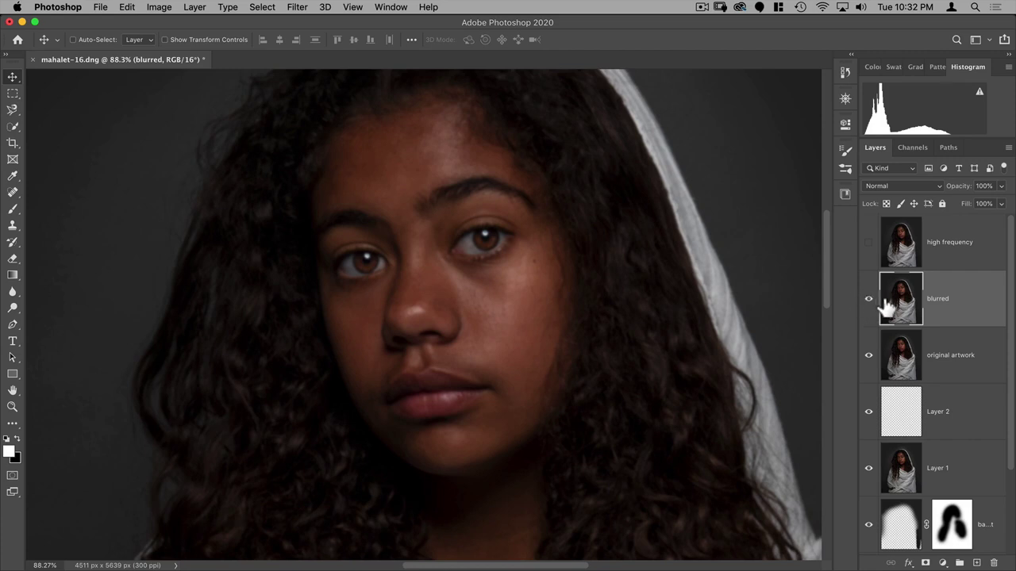
Step: Show the high frequency layer and set Apply Image to the original artwork layer, inverted, with Add blending and scale 2
left_click(868, 243)
left_click(904, 240)
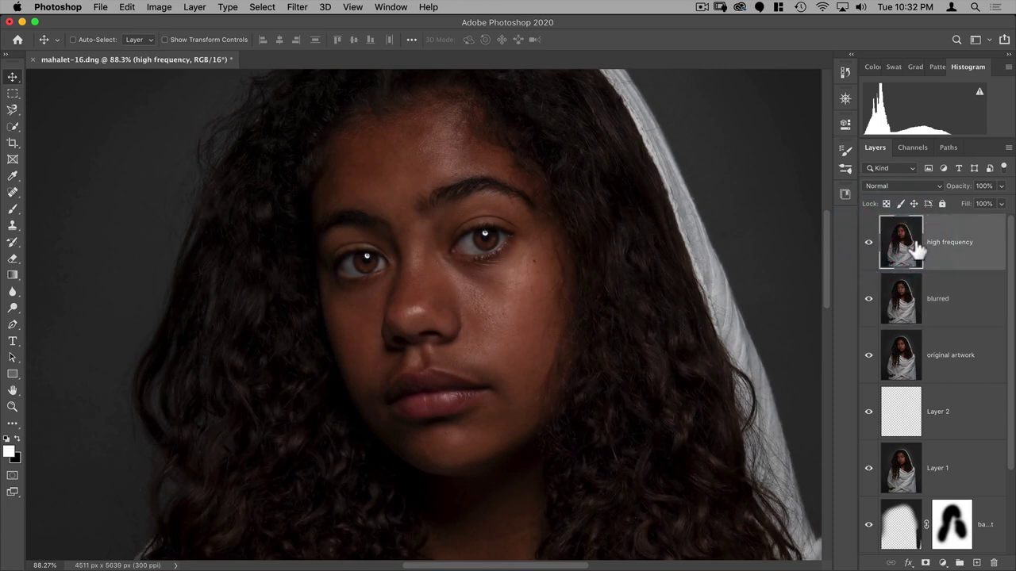
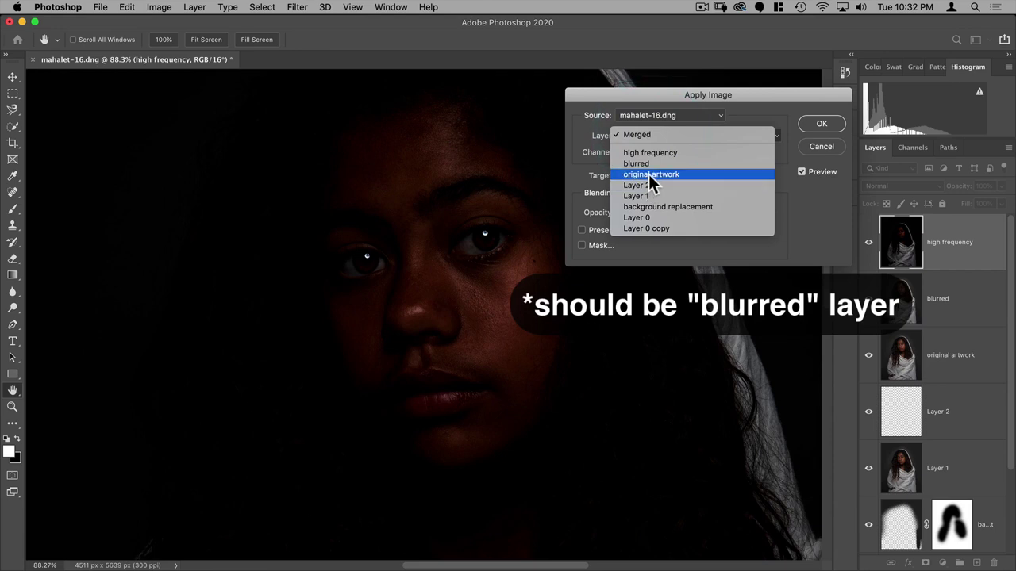
left_click(648, 174)
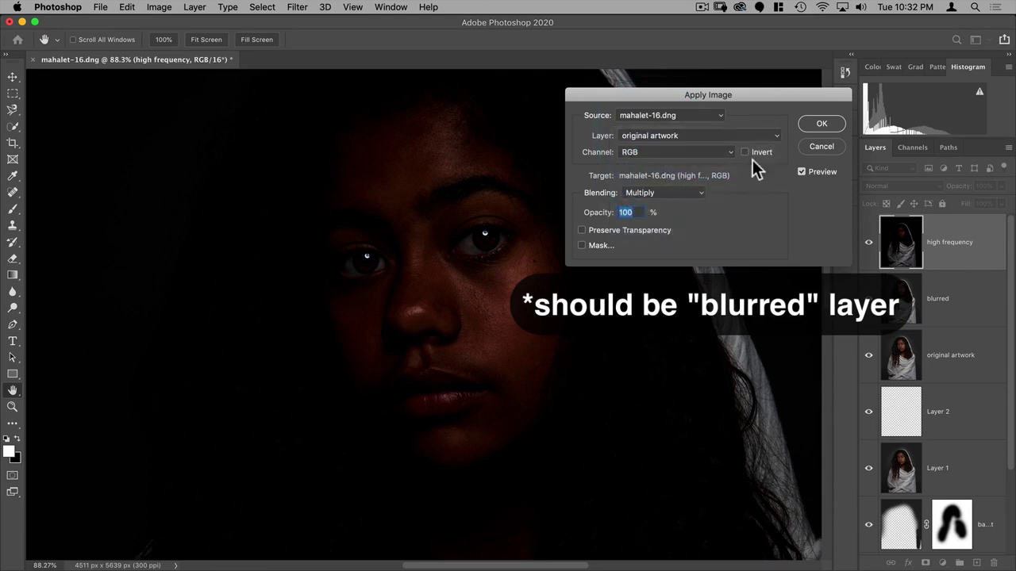
left_click(744, 152)
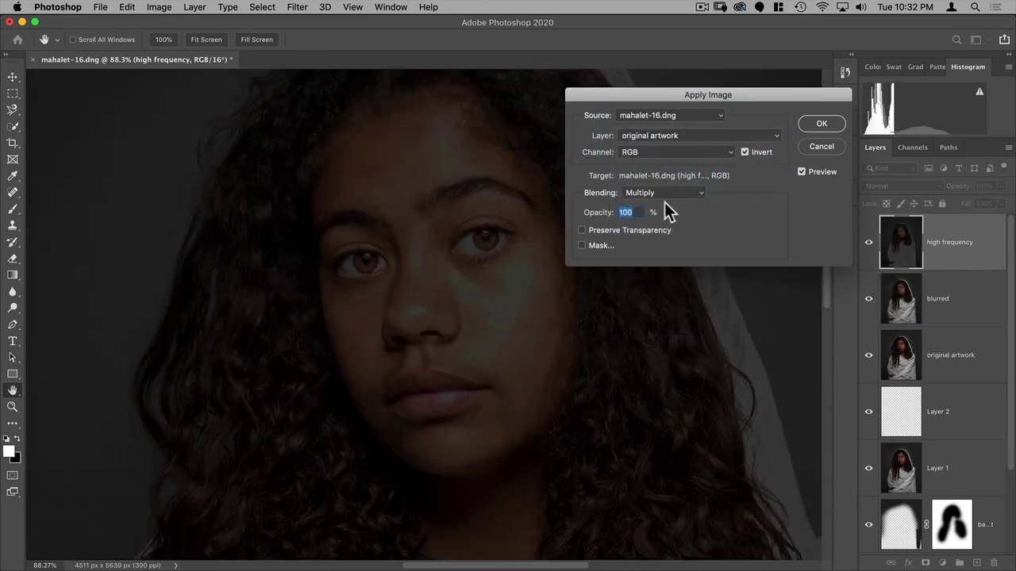
left_click(660, 193)
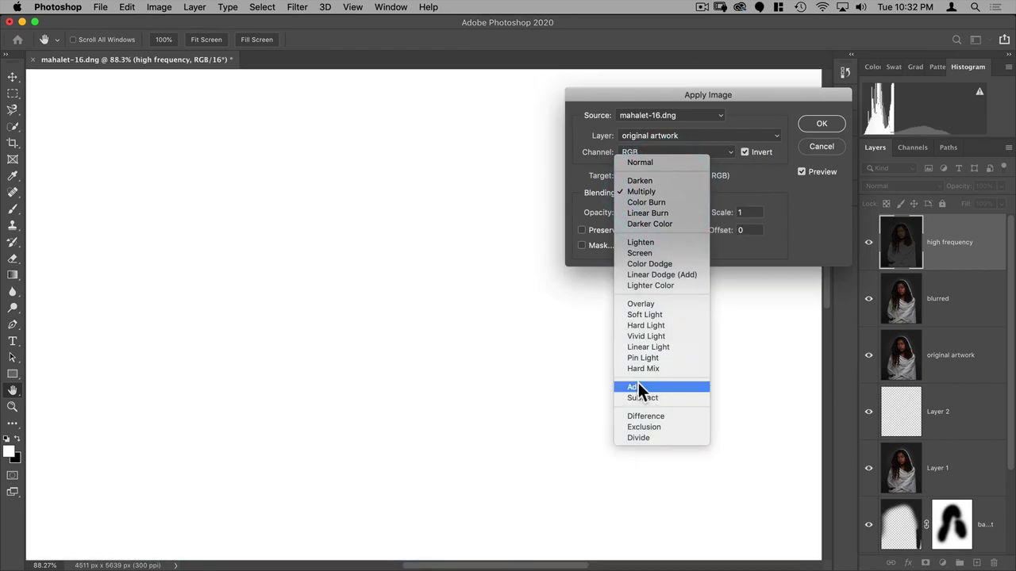
left_click(640, 387)
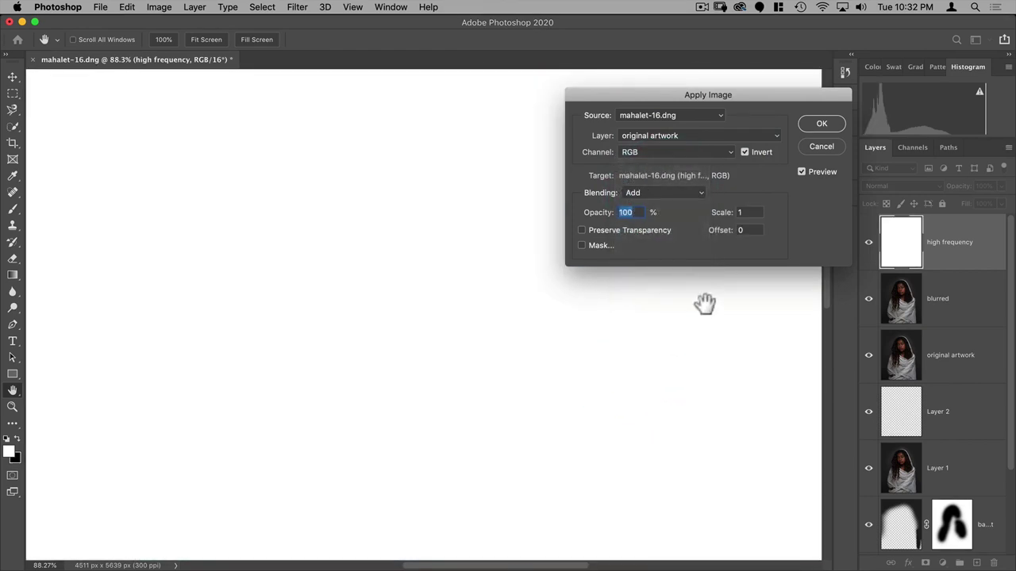
left_click(750, 213)
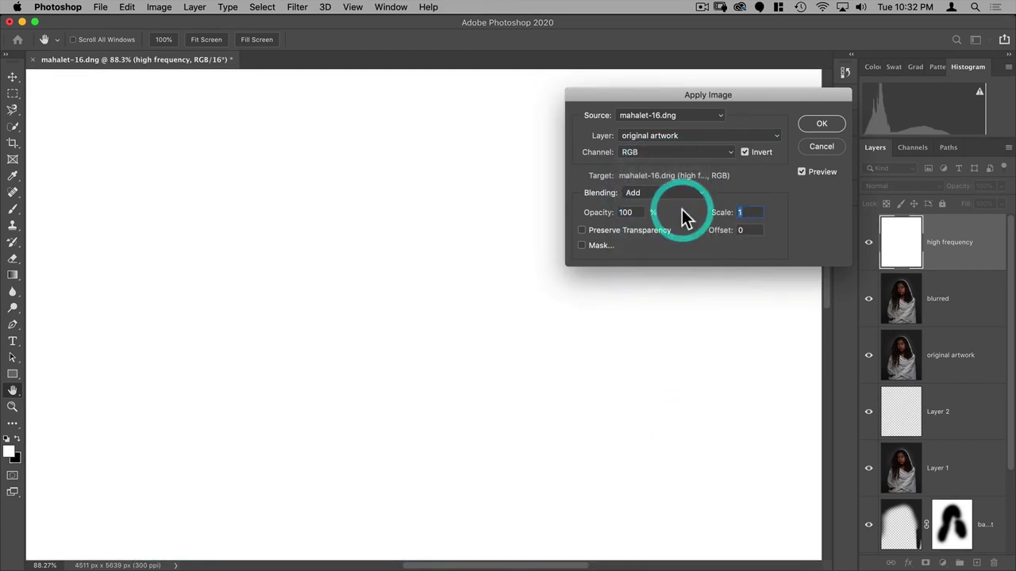
type("2")
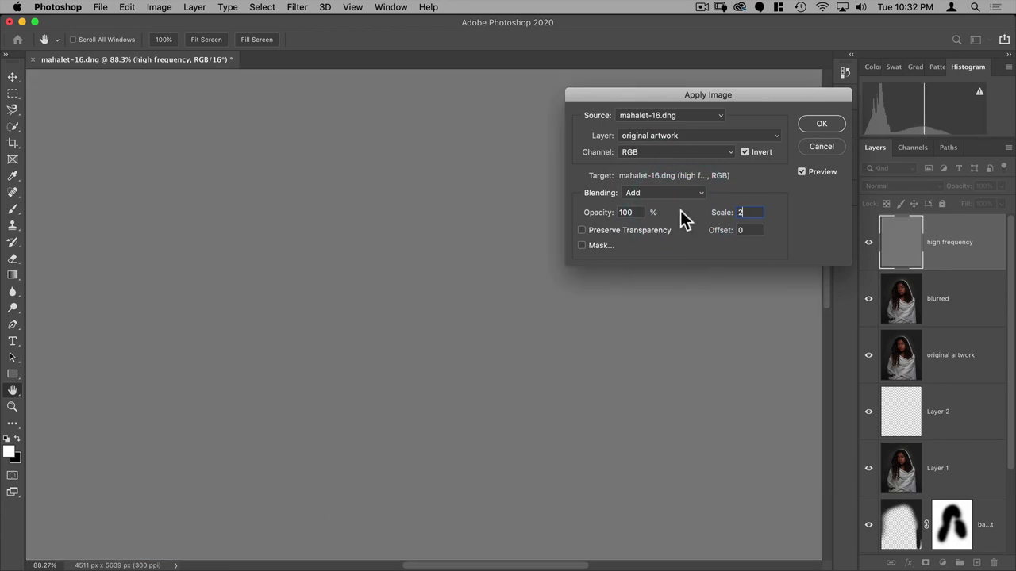
Step: Apply the image with blurred as the source layer and set the high frequency layer's blend mode to Linear Light
left_click(642, 131)
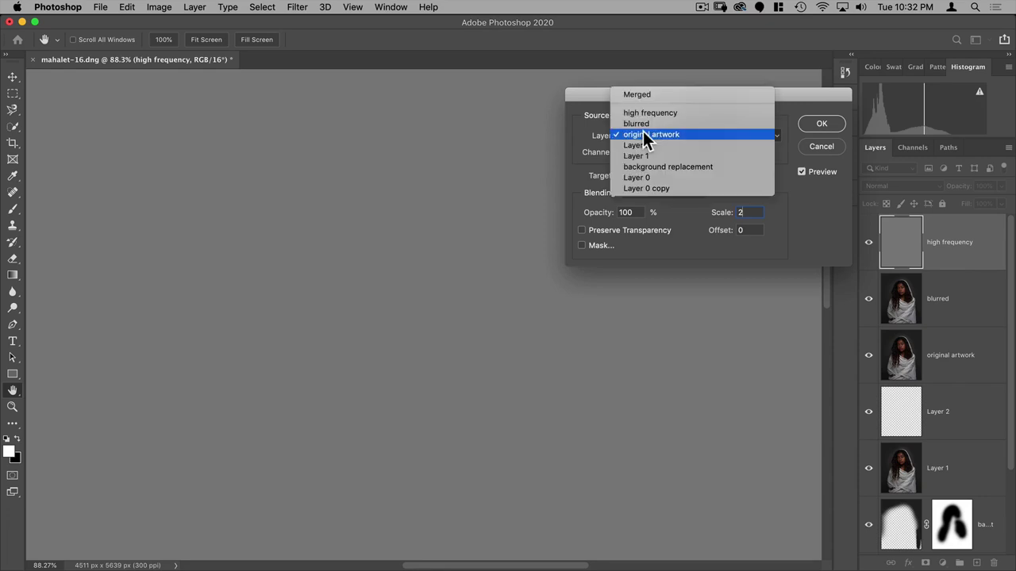
left_click(644, 123)
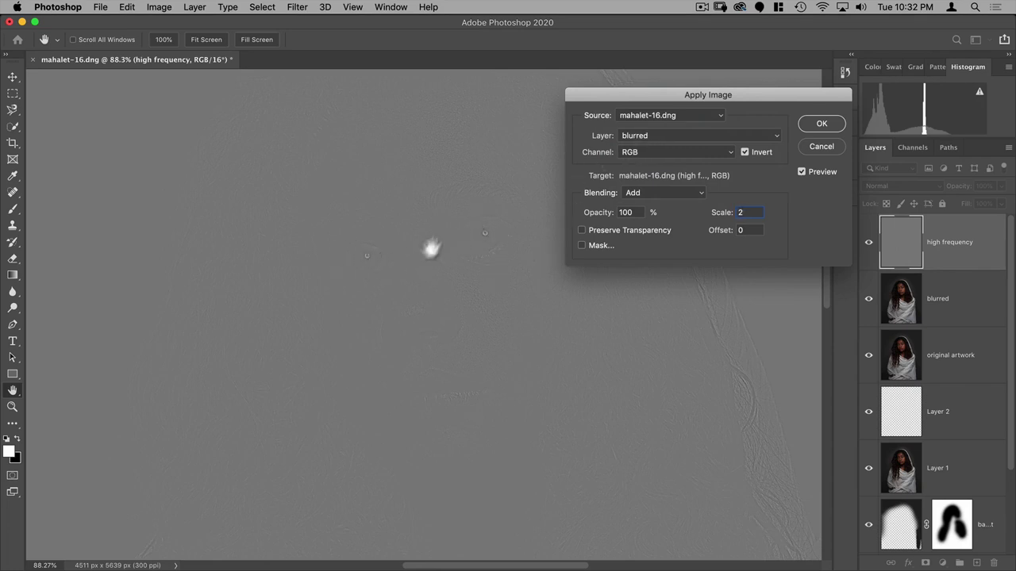
left_click(821, 125)
left_click(880, 186)
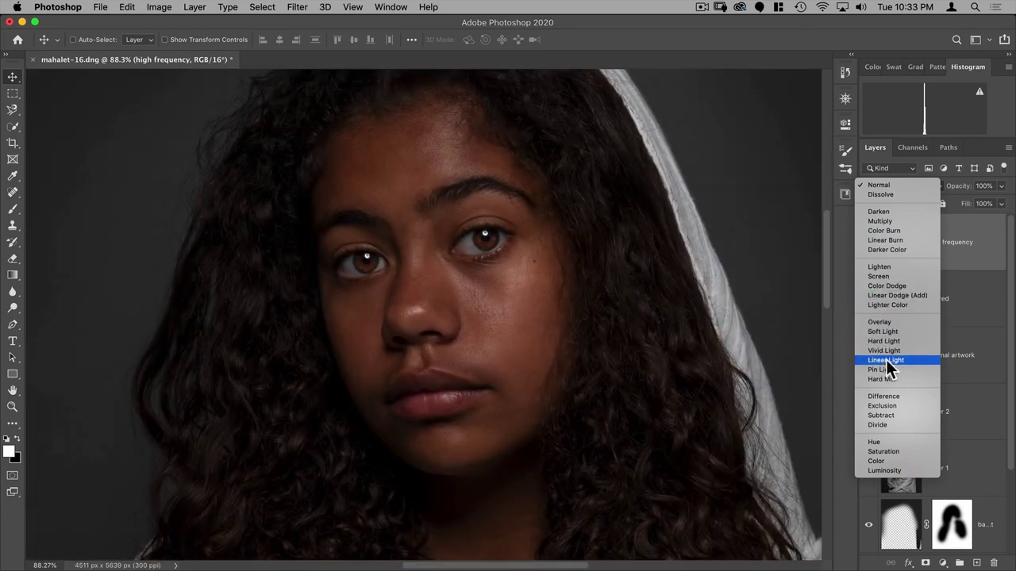
left_click(886, 359)
Step: Group the high frequency and blurred layers and name the group "frequency separation"
left_click(939, 298)
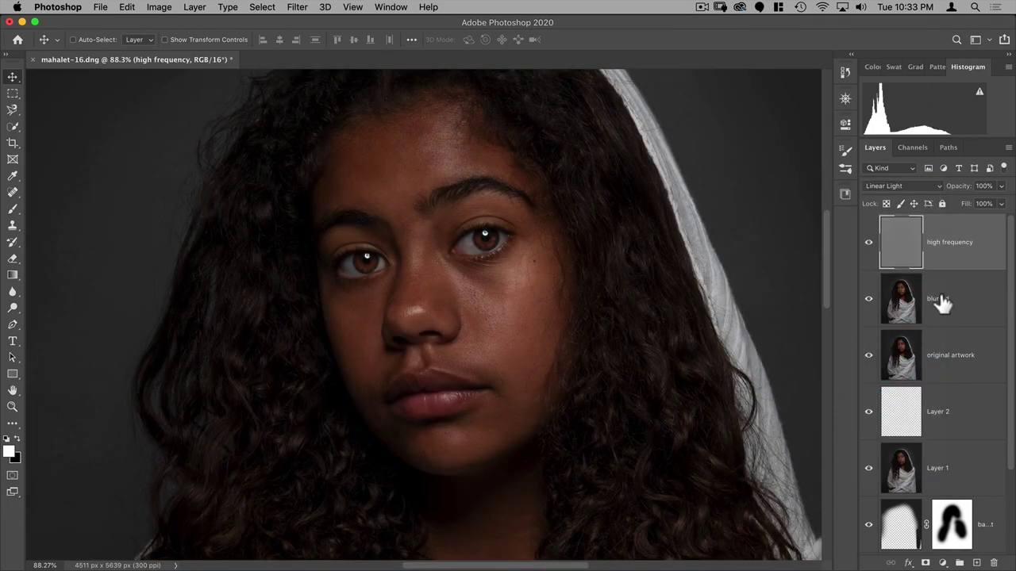
left_click(950, 248)
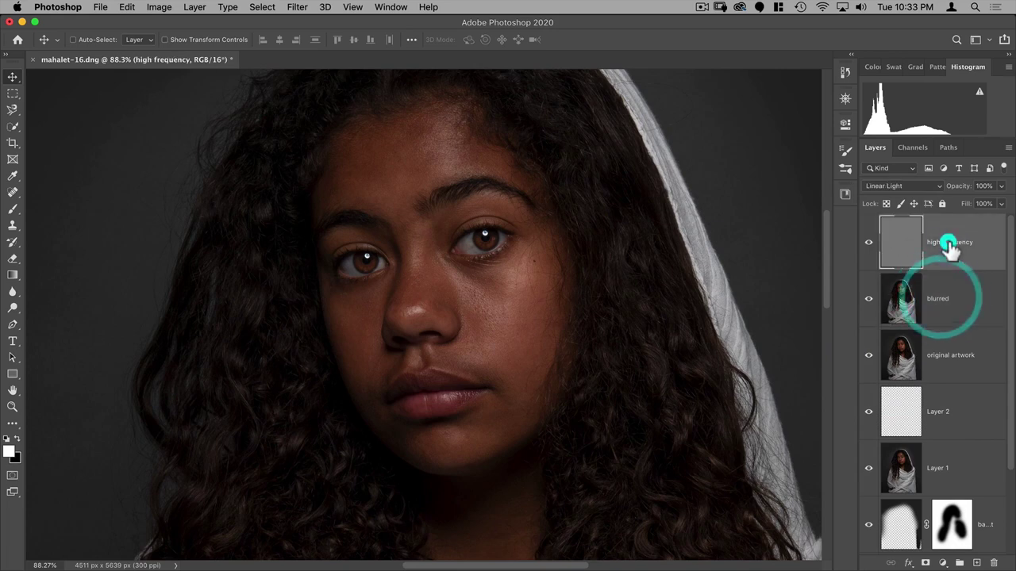
left_click(942, 299, "shift")
key("super+g")
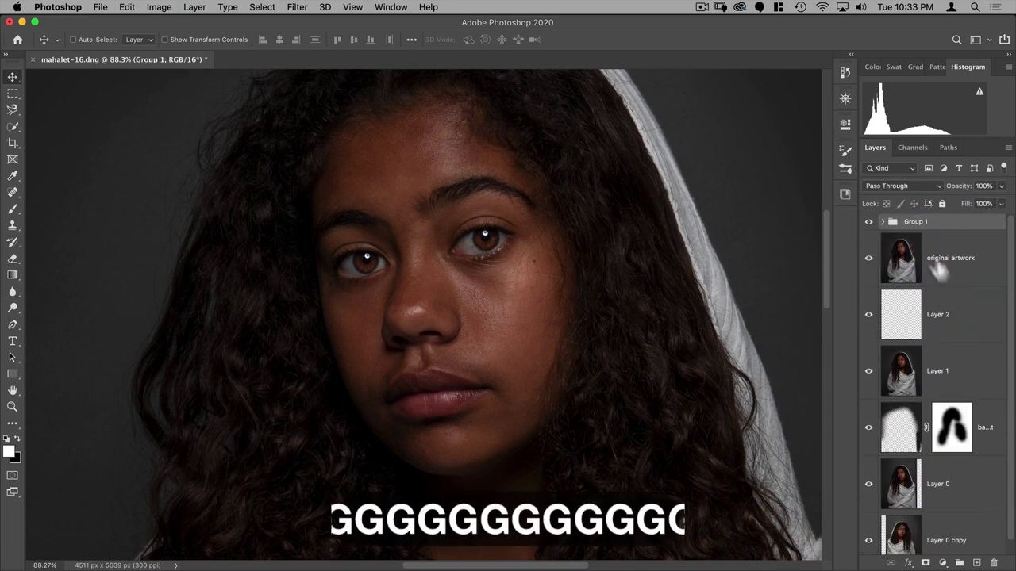
double_click(917, 222)
type("fr")
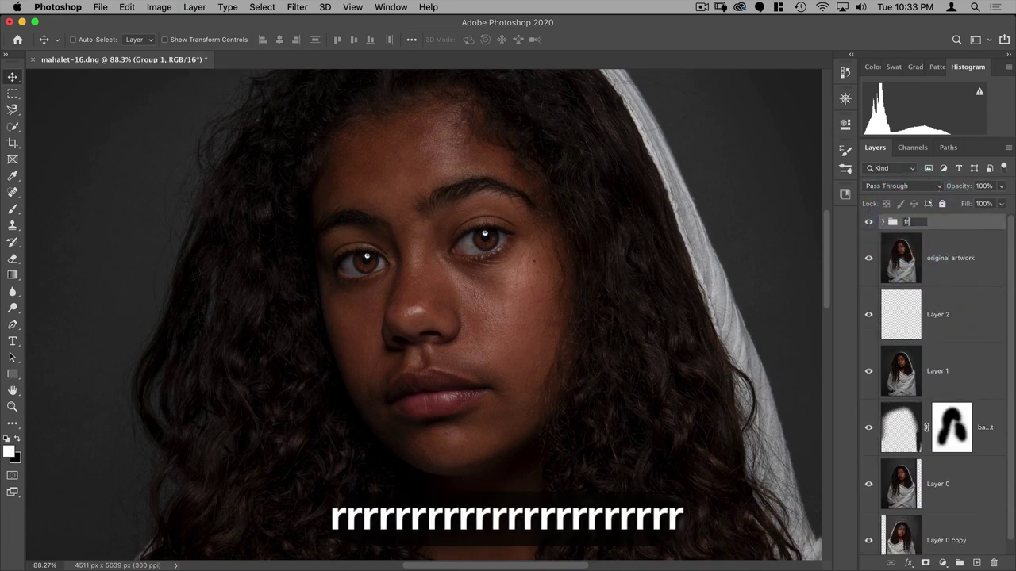
type("equency sep")
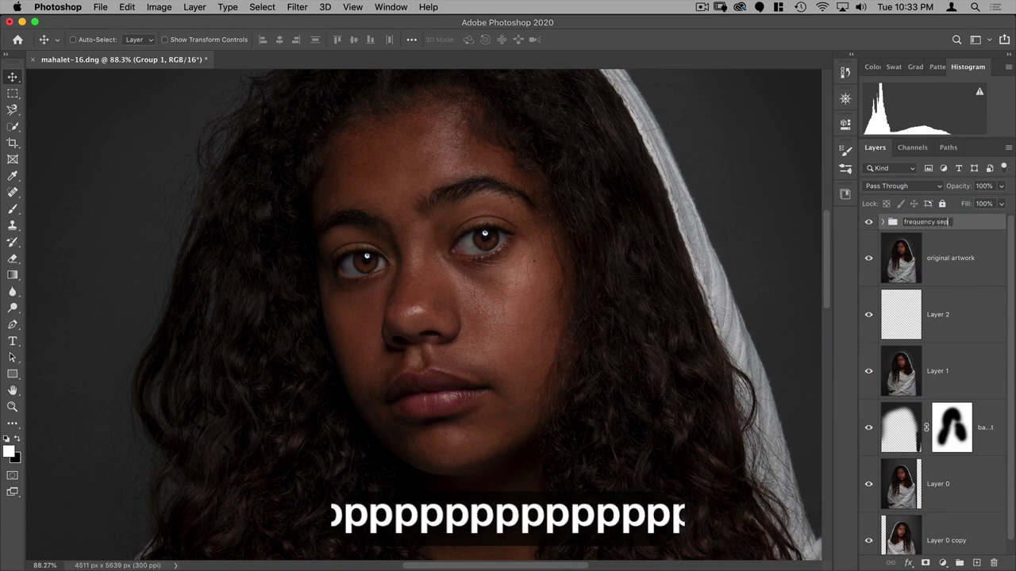
type("aration")
key("Return")
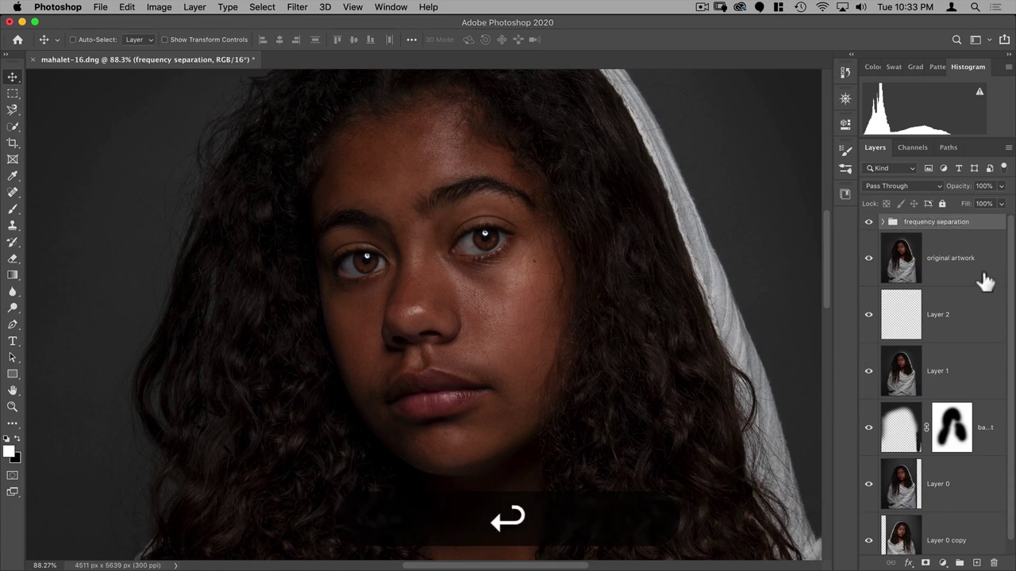
Step: Compare the portrait with the frequency separation group hidden and shown
left_click(869, 224)
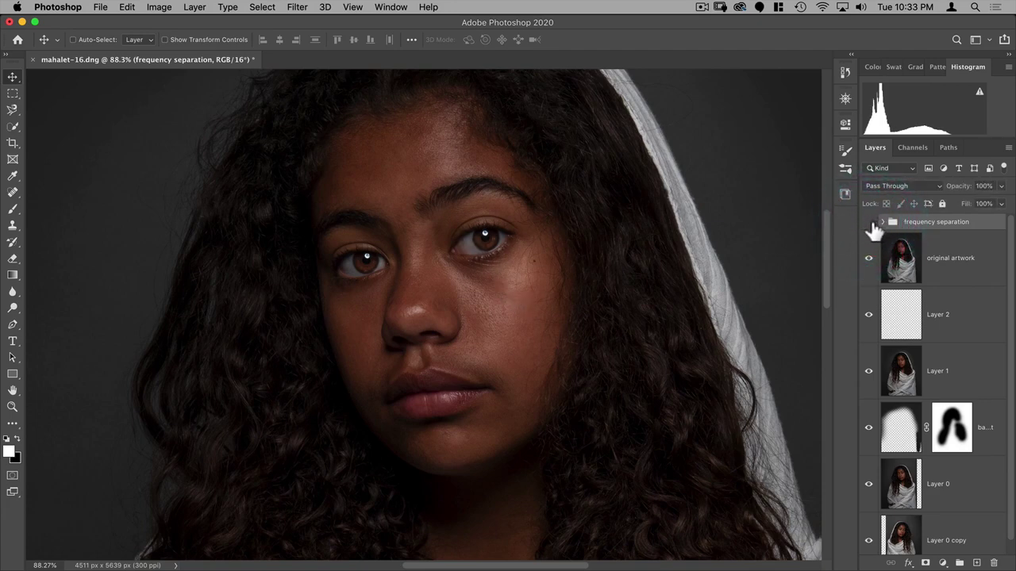
left_click(868, 223)
left_click(871, 223)
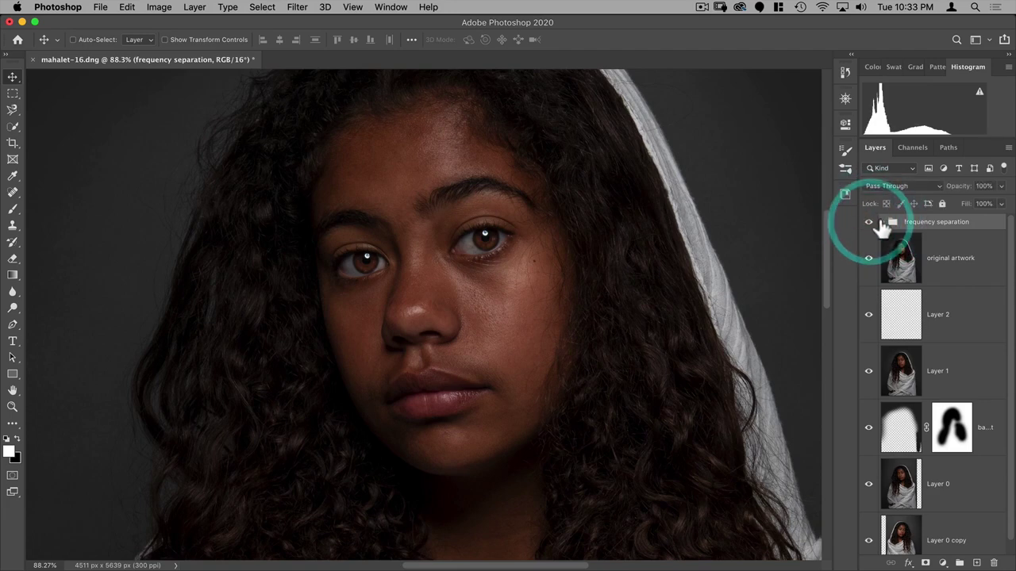
left_click(882, 221)
left_click(882, 221)
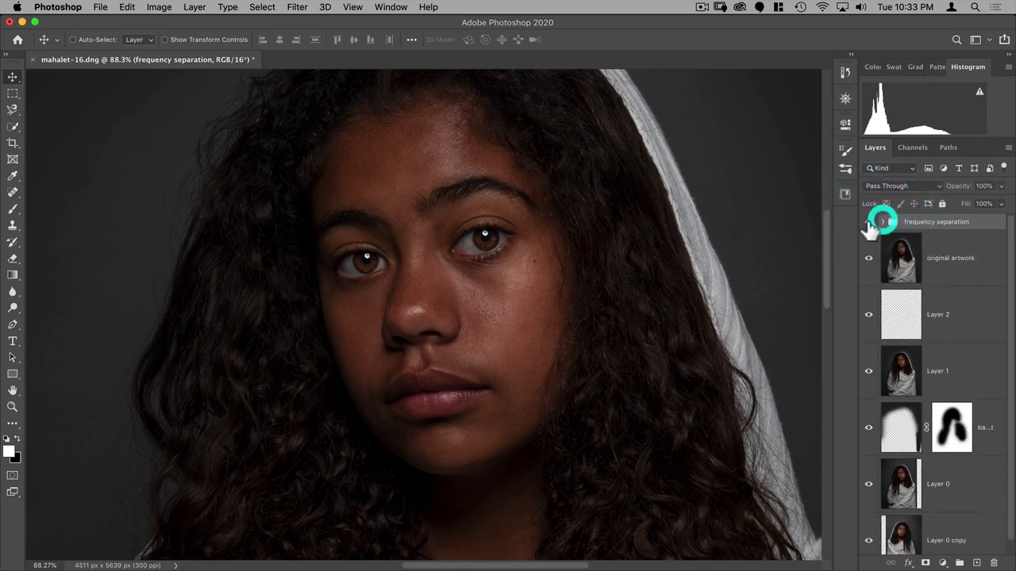
left_click(868, 221)
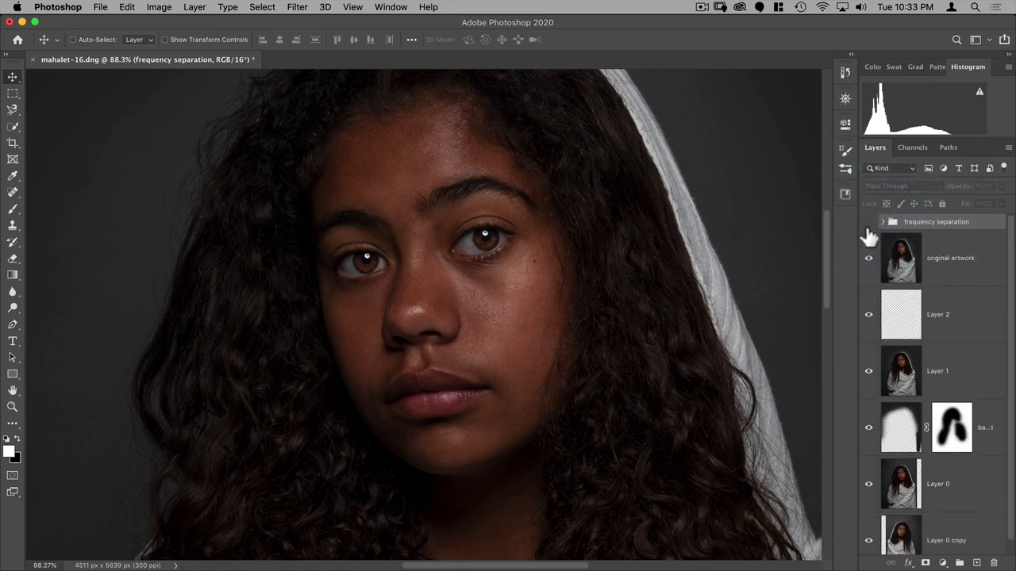
left_click(869, 222)
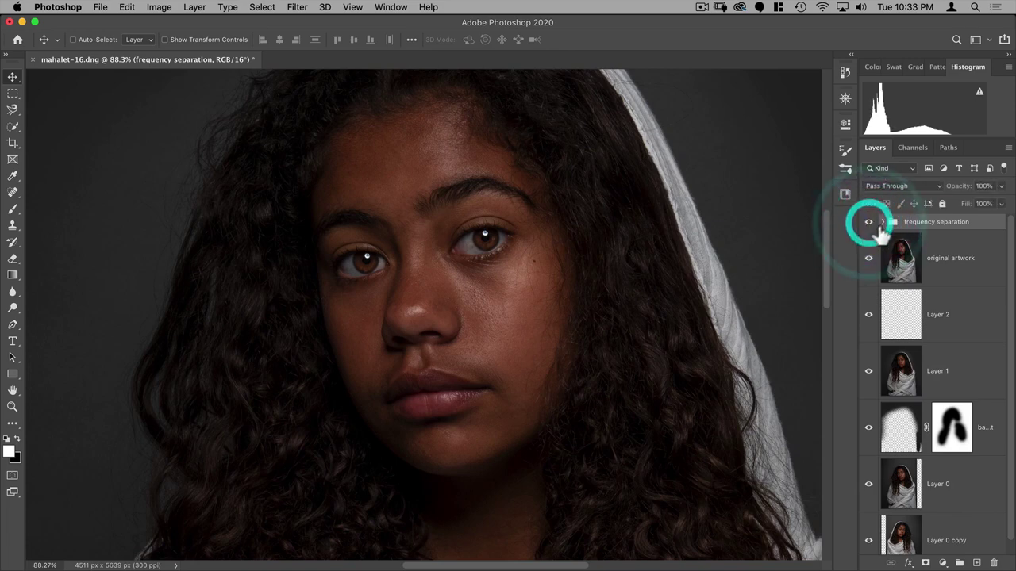
Step: Duplicate the blurred layer inside the frequency separation group and name the copy "corrected"
left_click(882, 222)
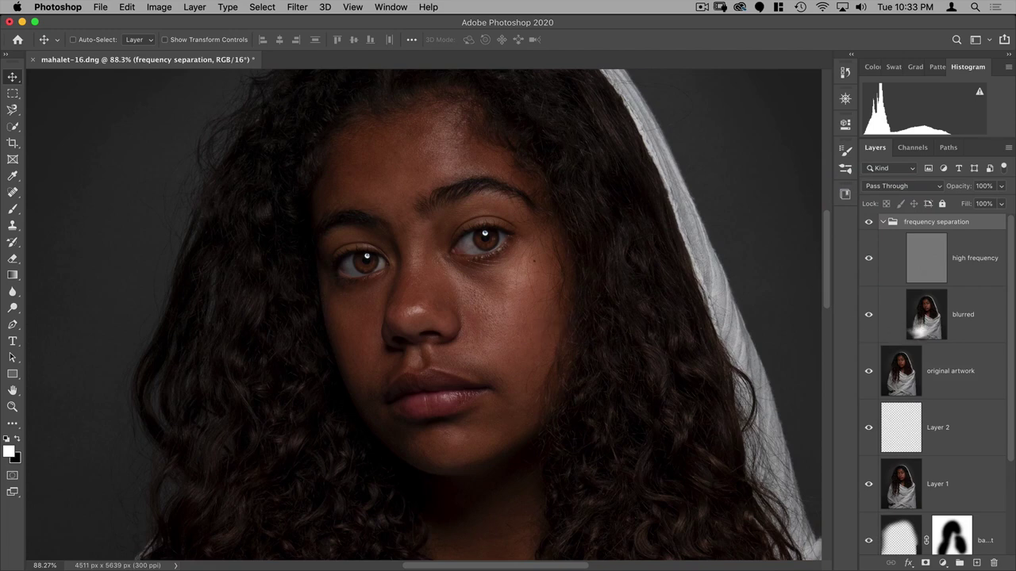
left_click(935, 308)
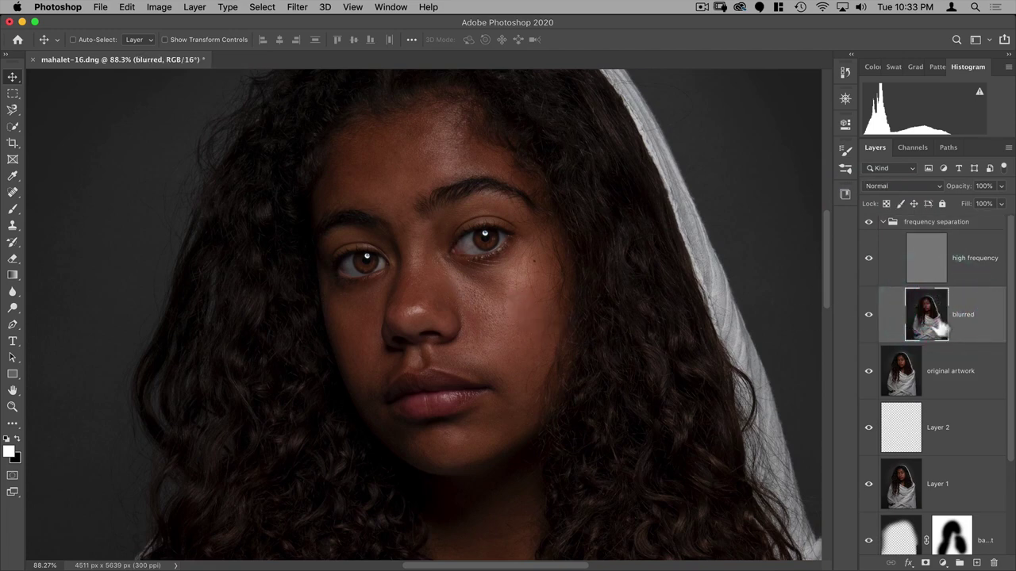
key("super")
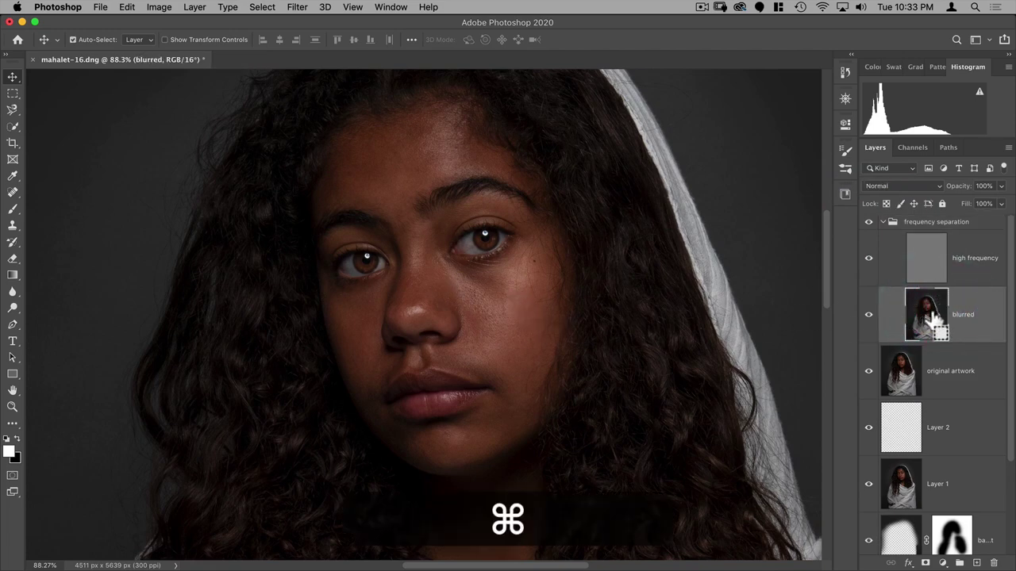
key("super+j")
double_click(969, 314)
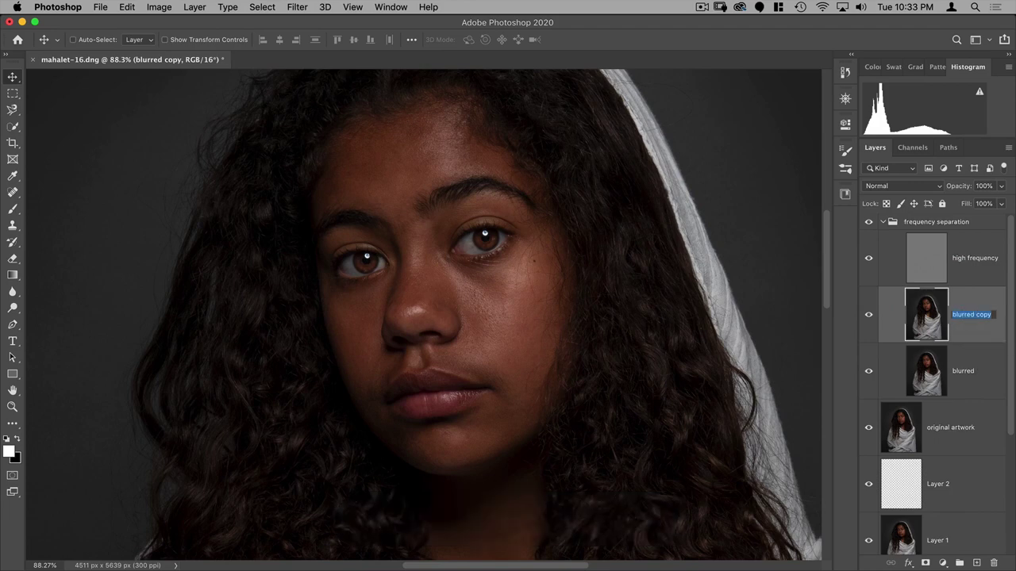
type("corrected")
key("Return")
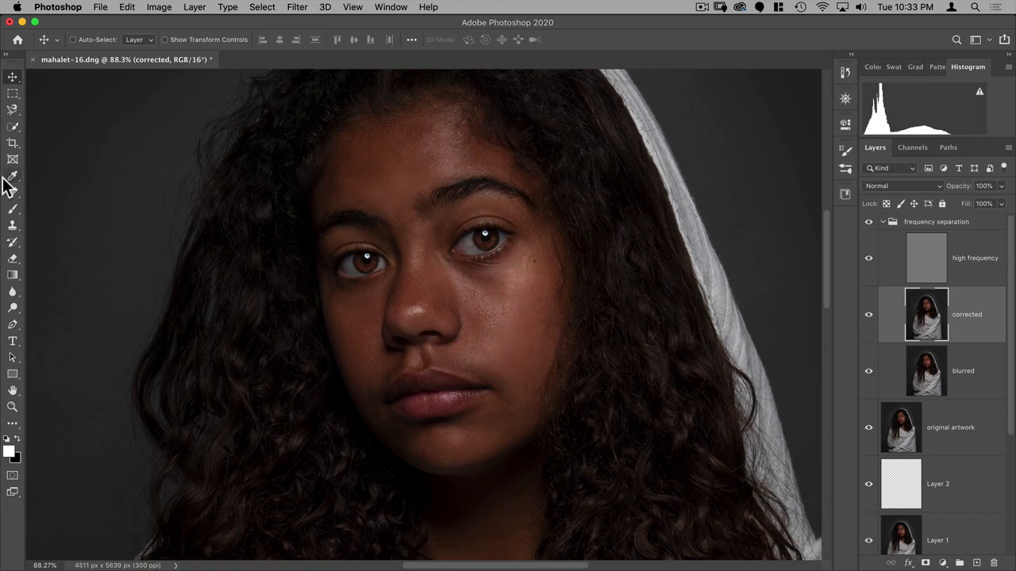
Step: Switch to the Mixer Brush, clean the brush and turn off loading the brush after each stroke
left_click(12, 208)
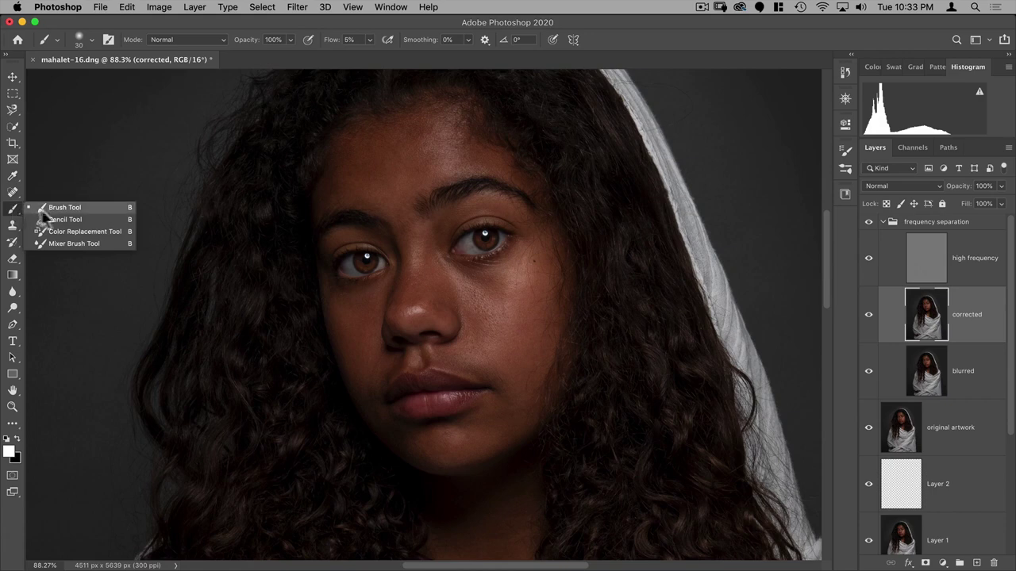
left_click(77, 244)
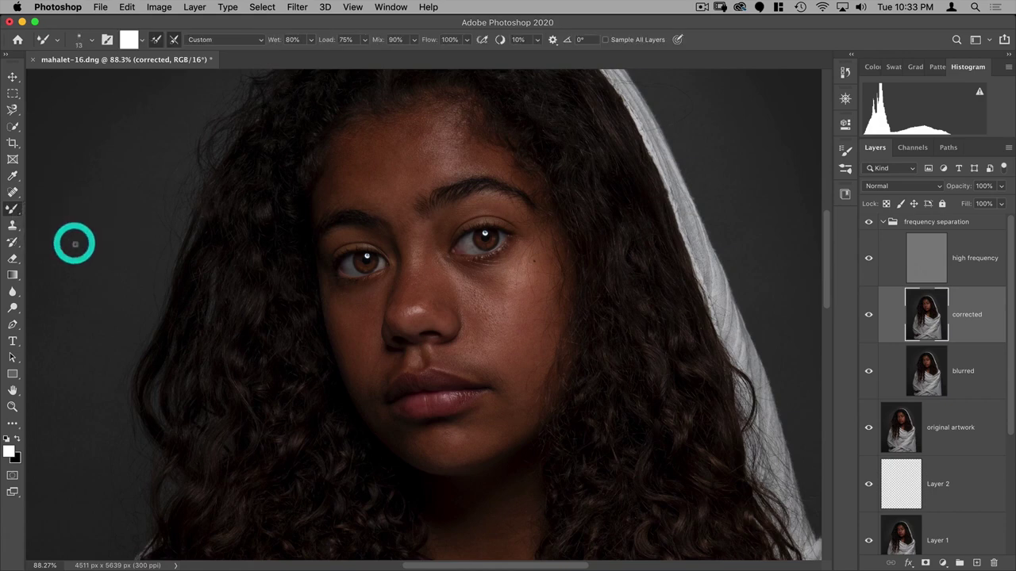
left_click(142, 40)
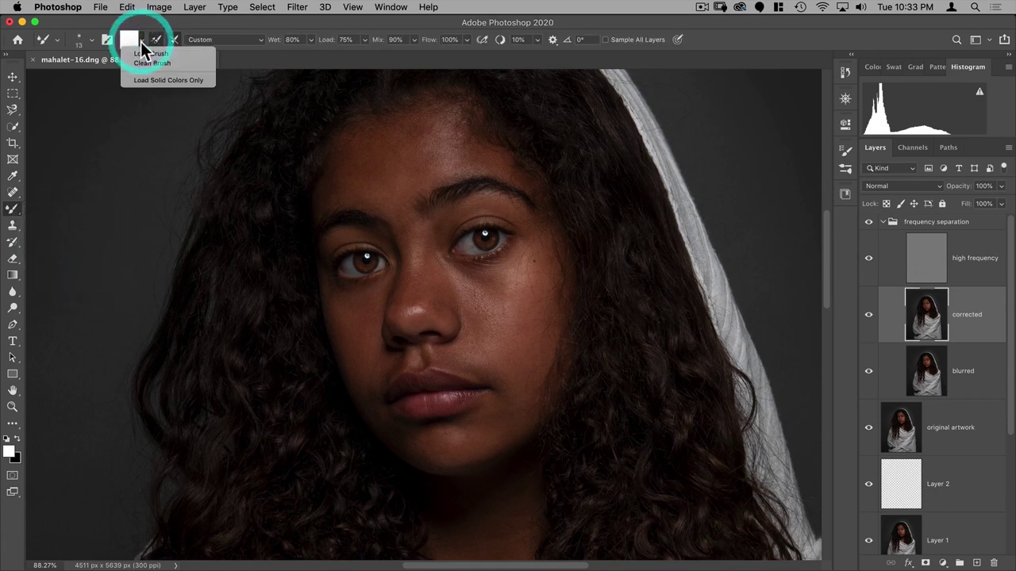
left_click(145, 61)
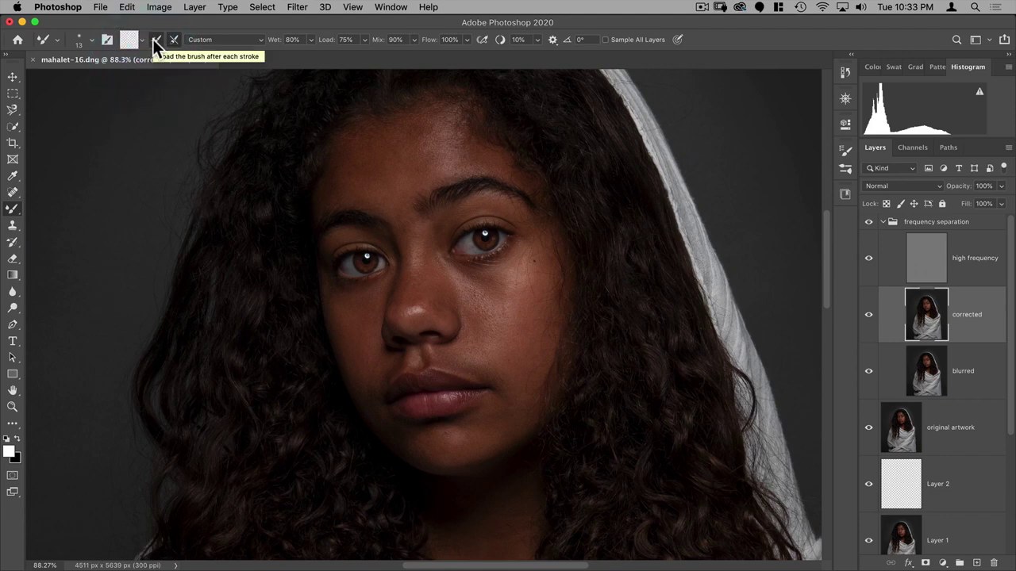
left_click(154, 40)
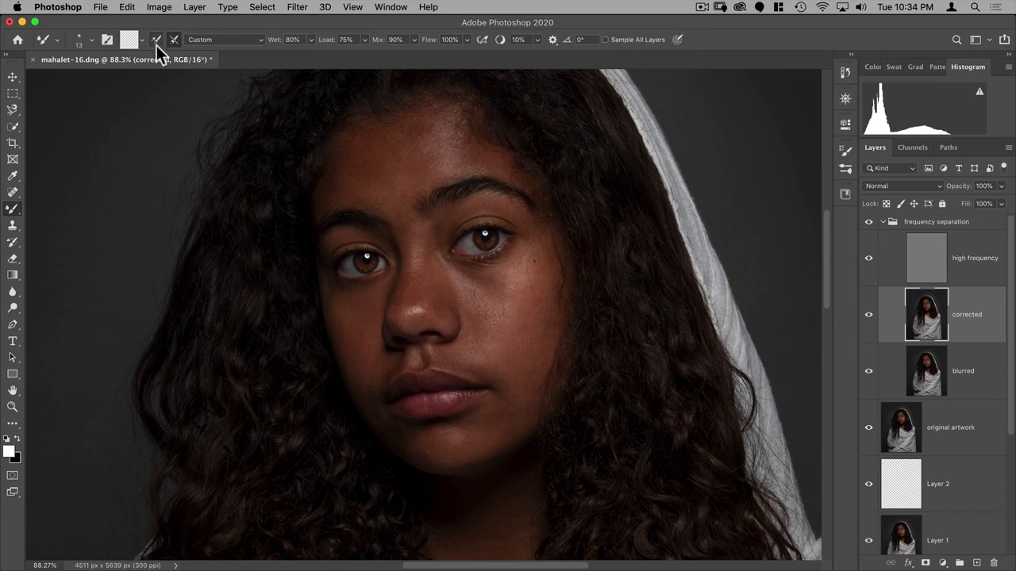
Step: Set the Mixer Brush to Wet 20%, Load 5%, Mix 20% and Flow 20%
left_click(274, 41)
type("20")
left_click(329, 39)
type("5")
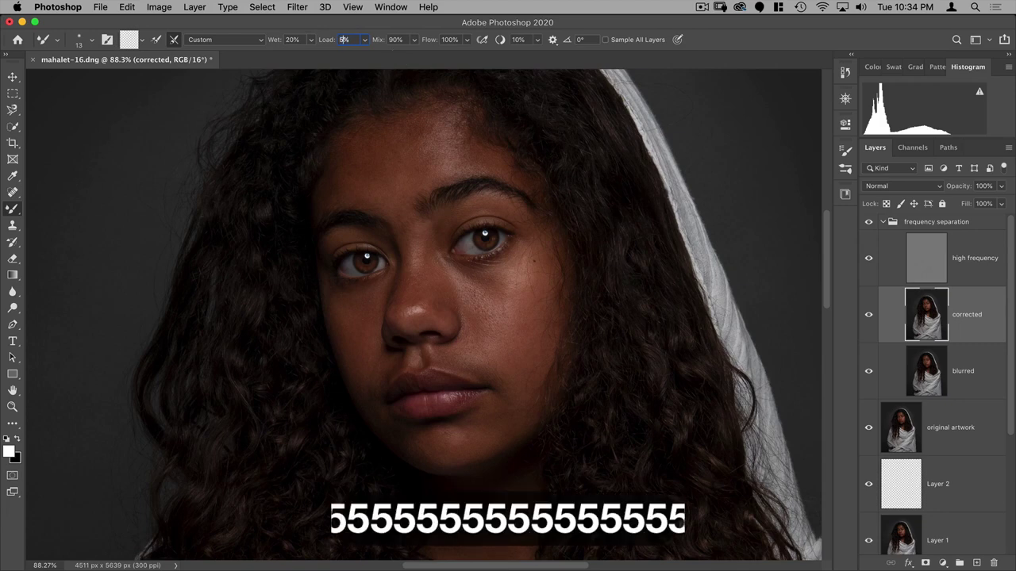
left_click(371, 40)
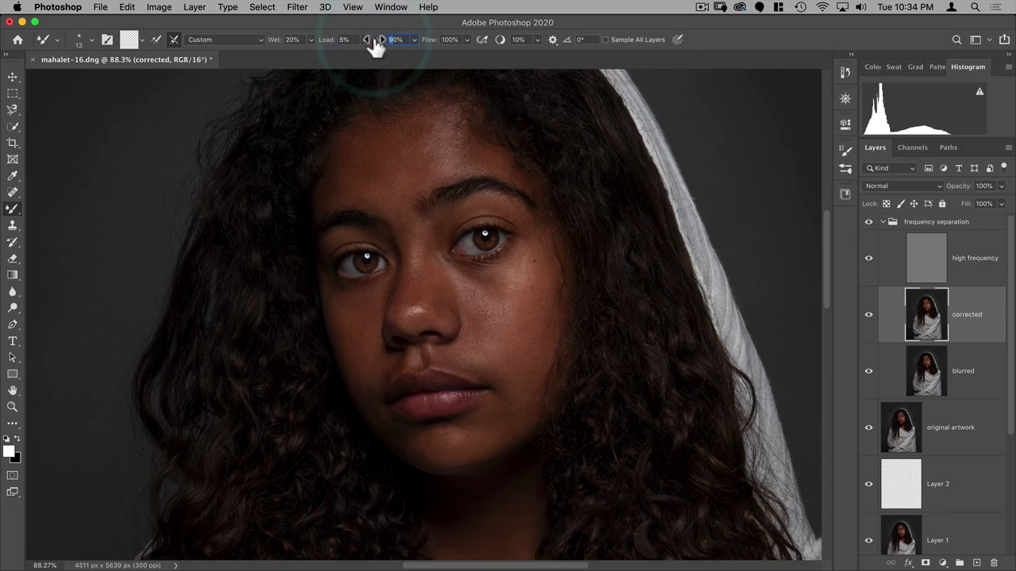
key("2")
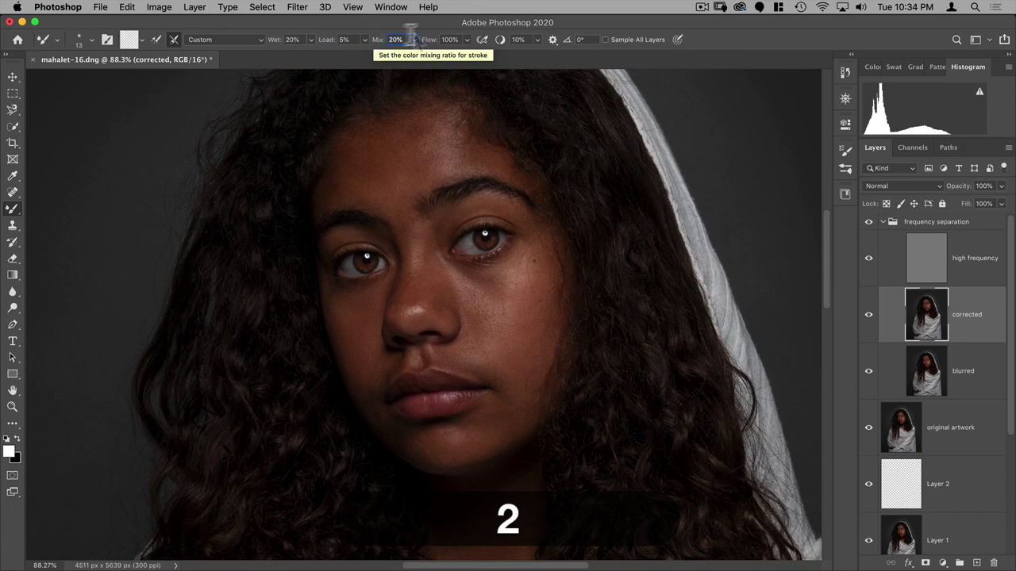
left_click(431, 40)
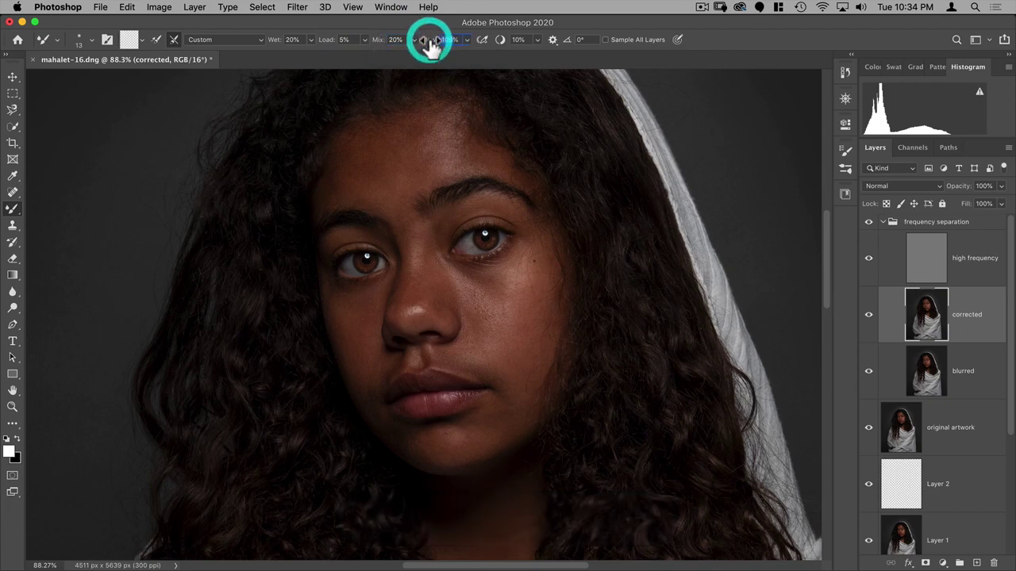
type("20")
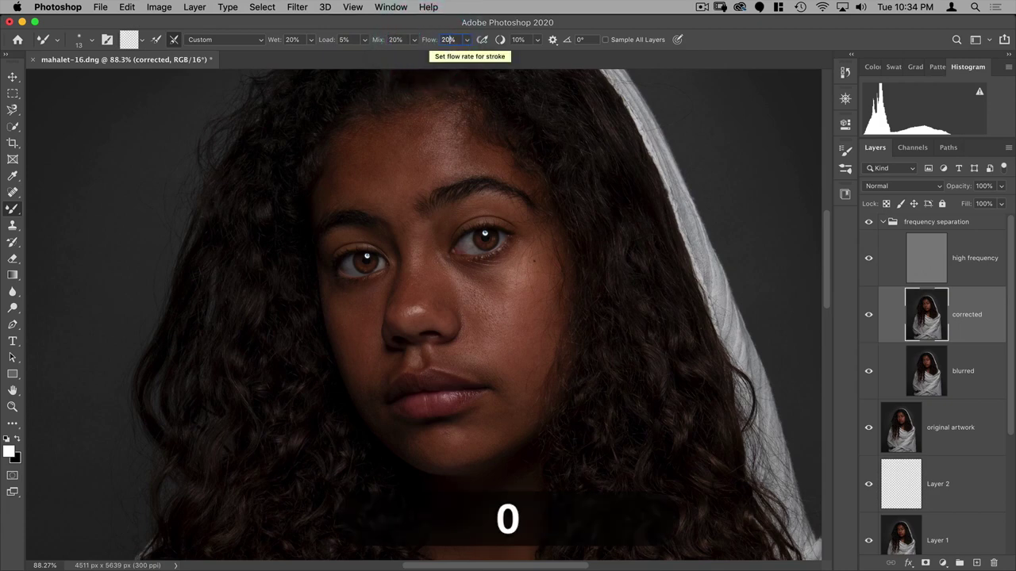
left_click(445, 17)
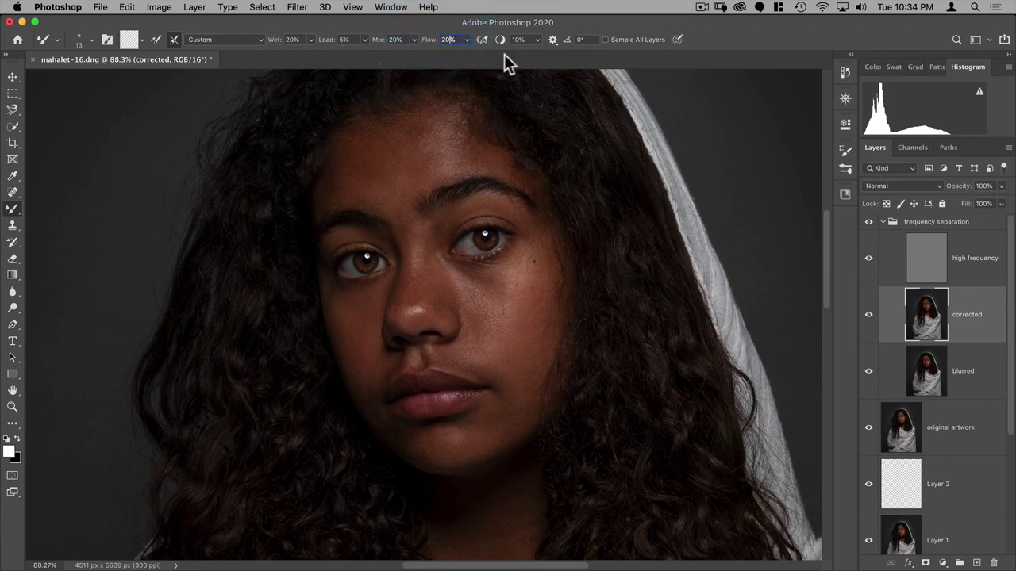
left_click(423, 22)
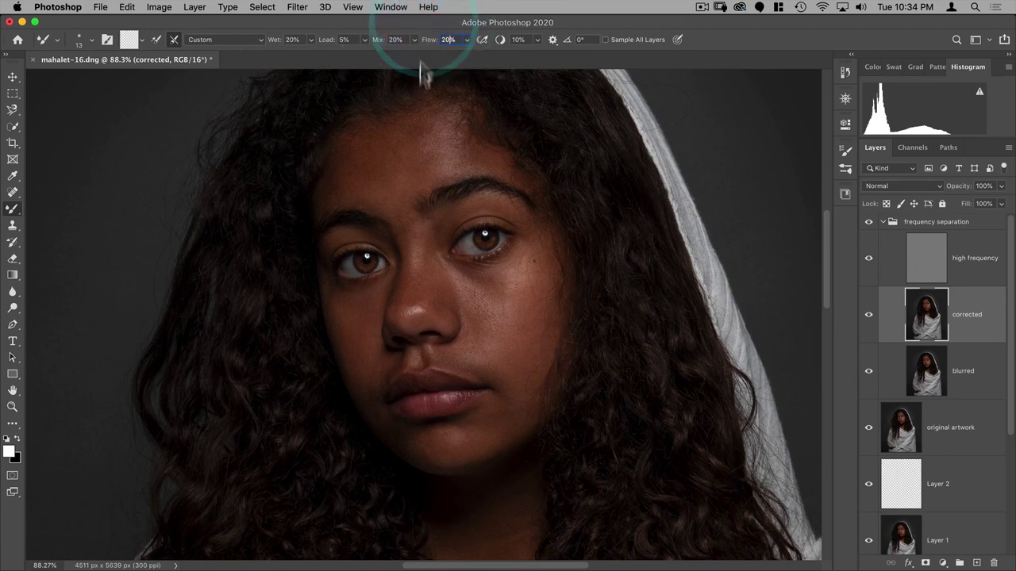
Step: Try blending the cheek and forehead with a 255 px Mixer Brush while the high frequency layer is hidden, and undo the strokes
mouse_move(391, 185)
left_mouse_down()
mouse_move(449, 188)
mouse_move(453, 174)
left_mouse_up()
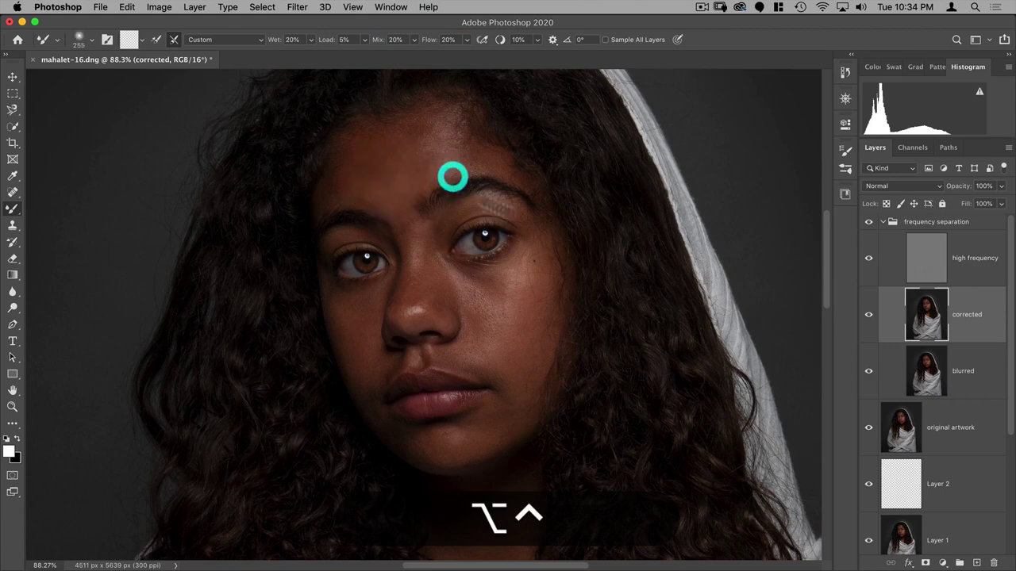
left_click(868, 258)
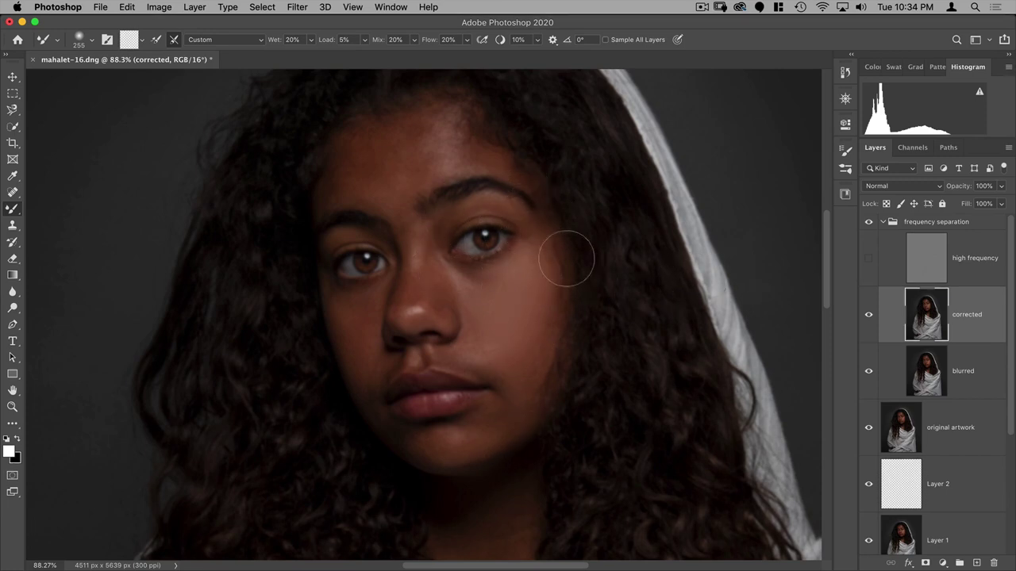
left_click_drag(566, 258, 522, 287)
mouse_move(456, 181)
left_mouse_down()
mouse_move(409, 214)
mouse_move(433, 164)
mouse_move(374, 205)
mouse_move(433, 160)
mouse_move(469, 166)
mouse_move(391, 181)
mouse_move(448, 153)
mouse_move(457, 170)
mouse_move(398, 182)
left_mouse_up()
key("super+z")
left_click(845, 73)
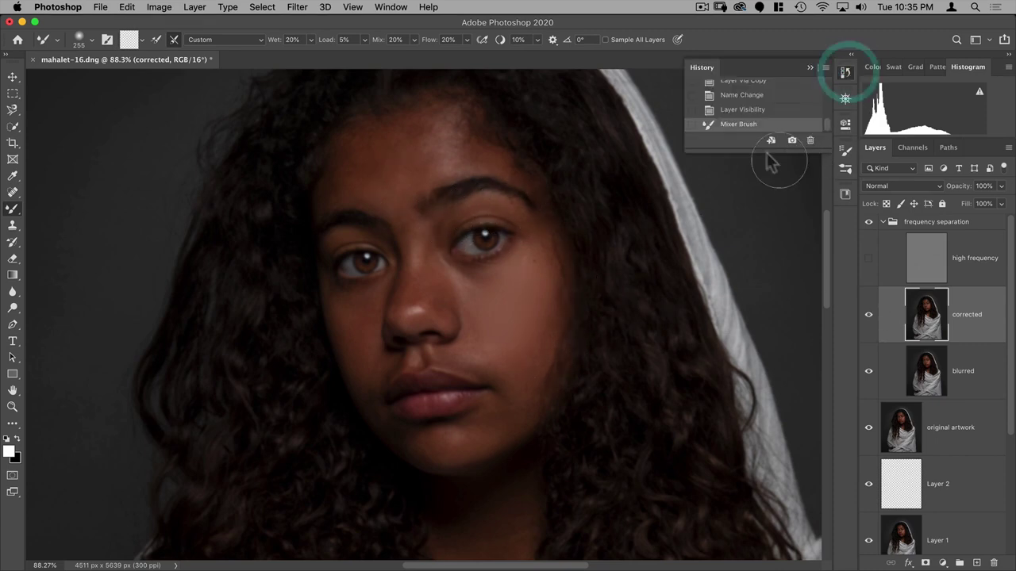
left_click(845, 74)
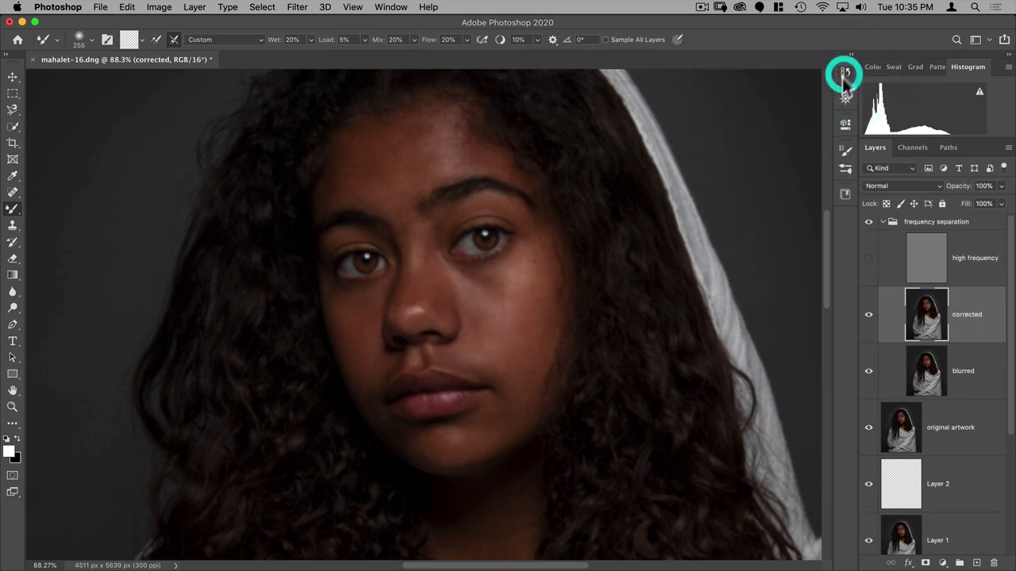
left_click(868, 258)
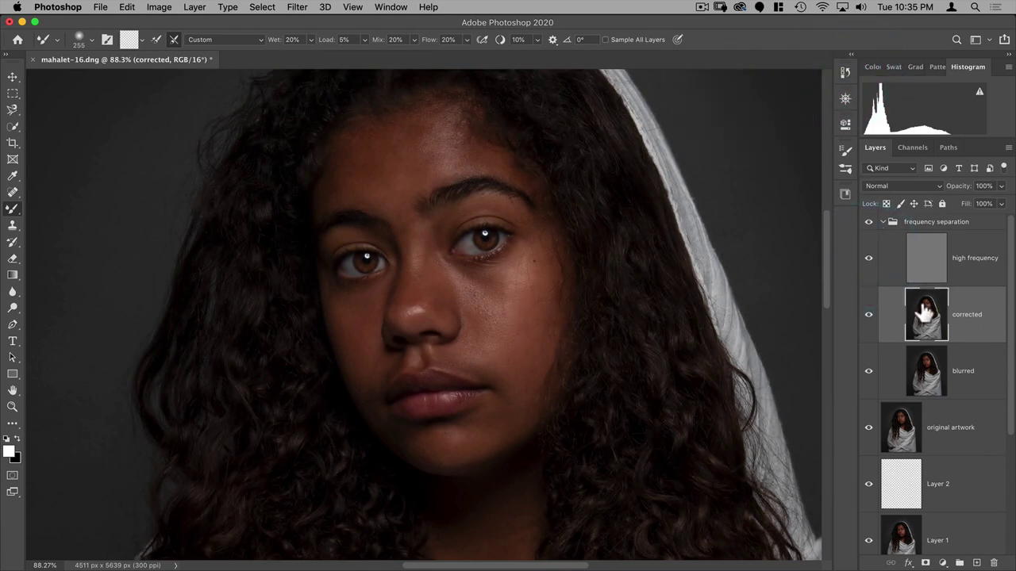
Step: Blend the skin tones on the cheeks and nose of the corrected layer, reducing the Mixer Brush to 123 px
key("super+space")
mouse_move(469, 292)
left_mouse_down()
mouse_move(503, 304)
mouse_move(499, 335)
mouse_move(467, 342)
left_mouse_up()
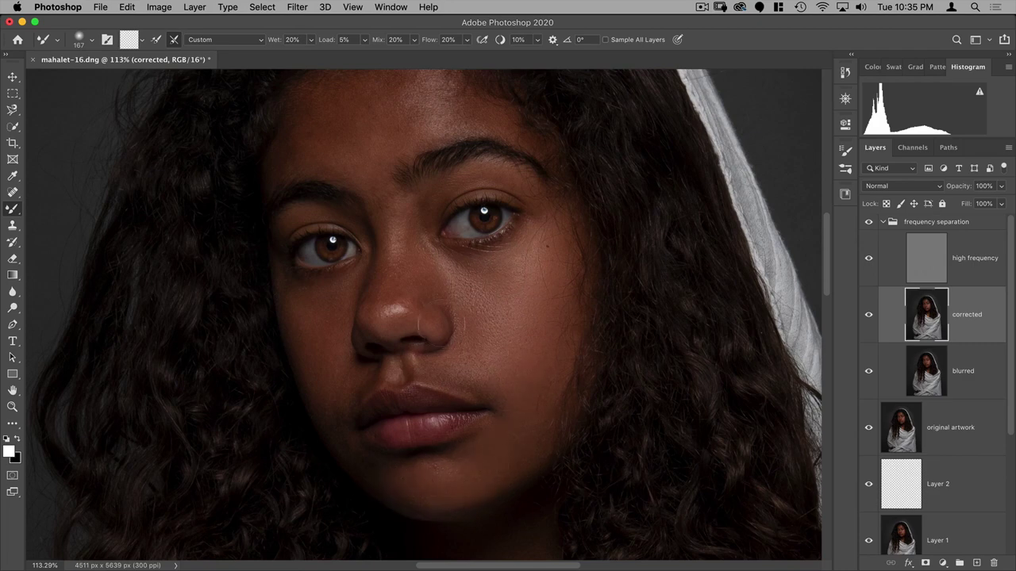
left_click_drag(385, 256, 386, 307)
left_click_drag(391, 242, 381, 199)
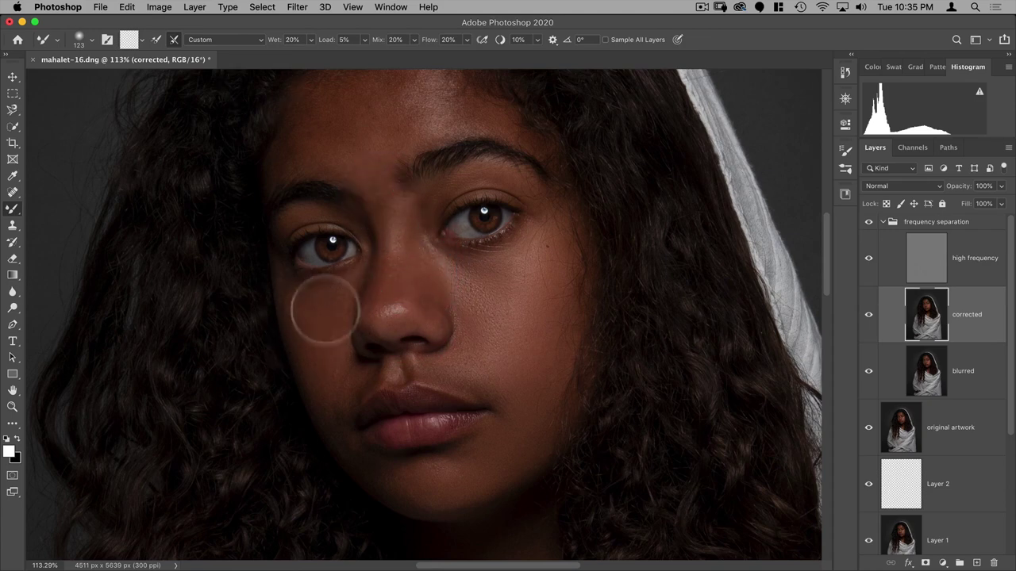
mouse_move(326, 309)
left_mouse_down()
mouse_move(317, 380)
mouse_move(309, 325)
left_mouse_up()
Step: Smooth the highlights and tone transitions across the forehead with the 123 px Mixer Brush
key("space")
left_click_drag(374, 131, 386, 208)
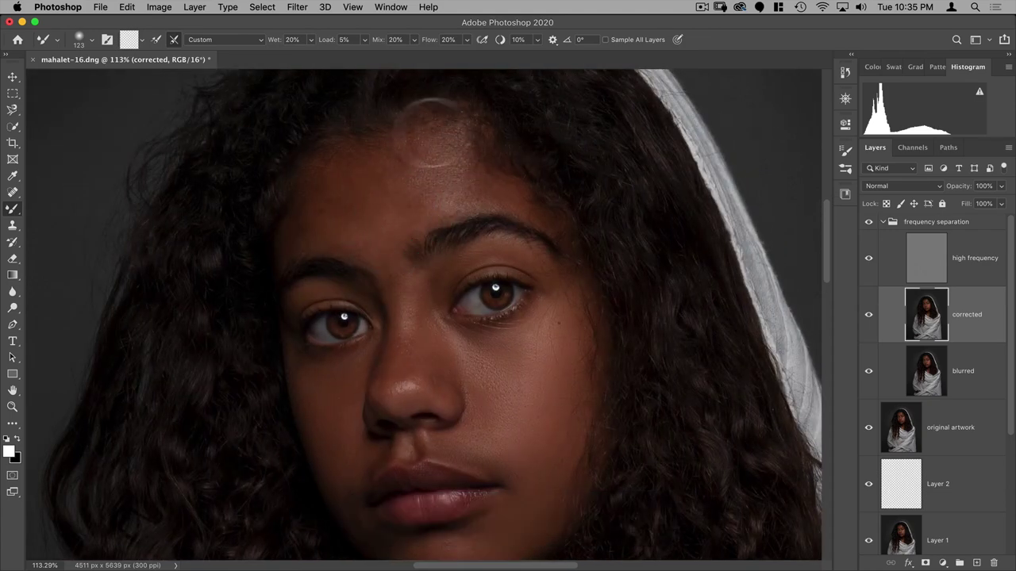
left_click(395, 164)
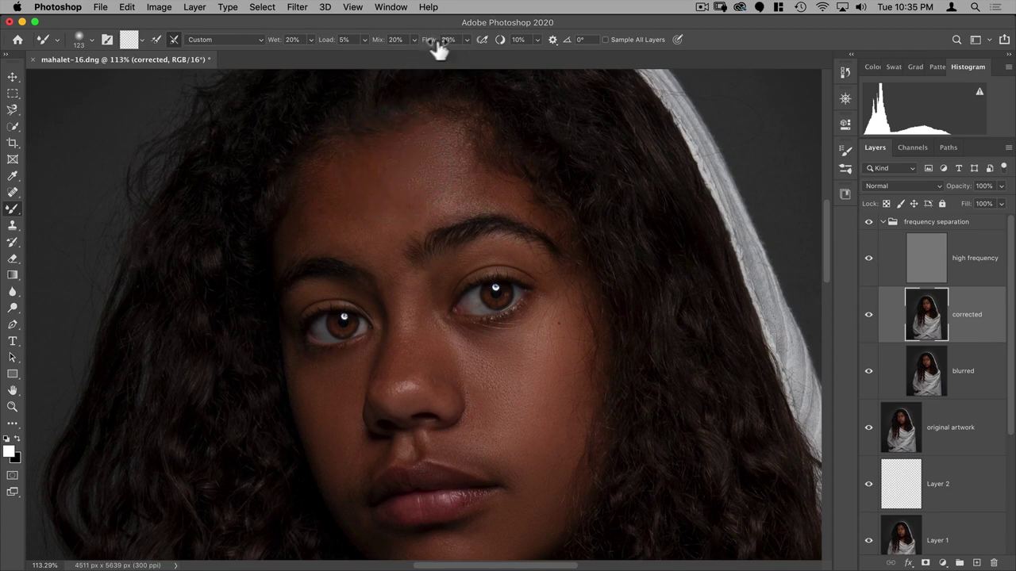
left_click(431, 211)
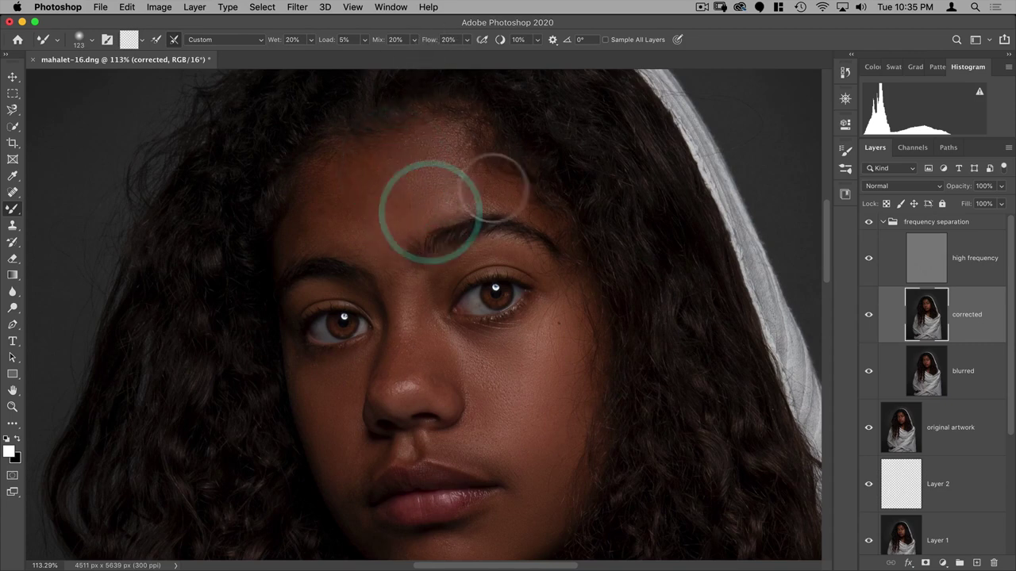
left_click(521, 212)
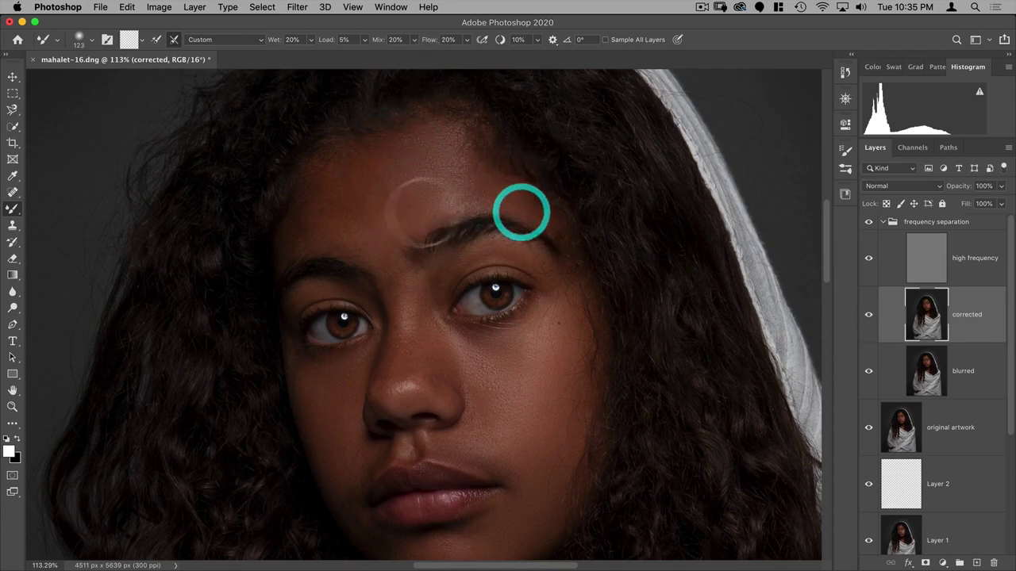
left_click(403, 211)
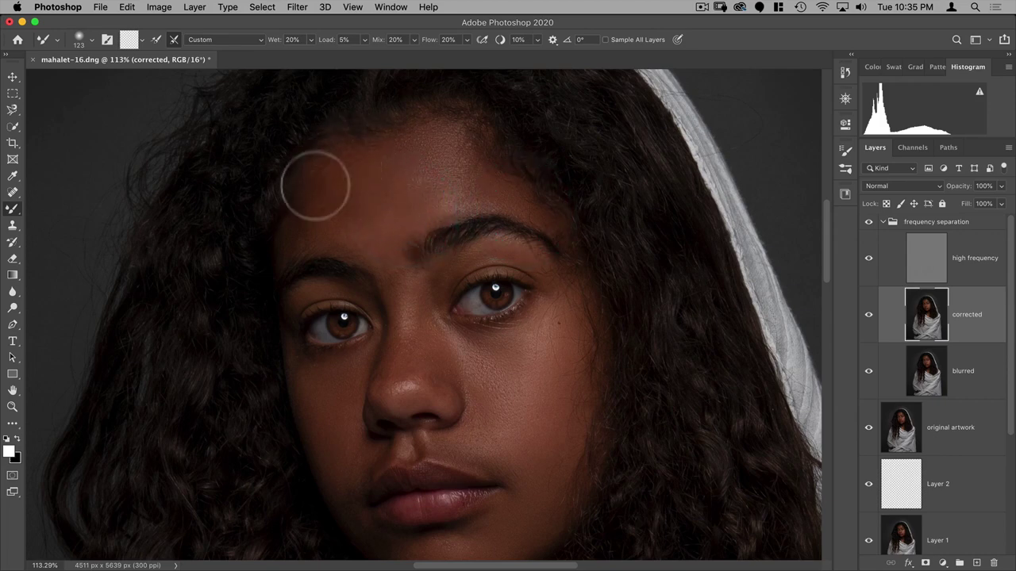
left_click(370, 229)
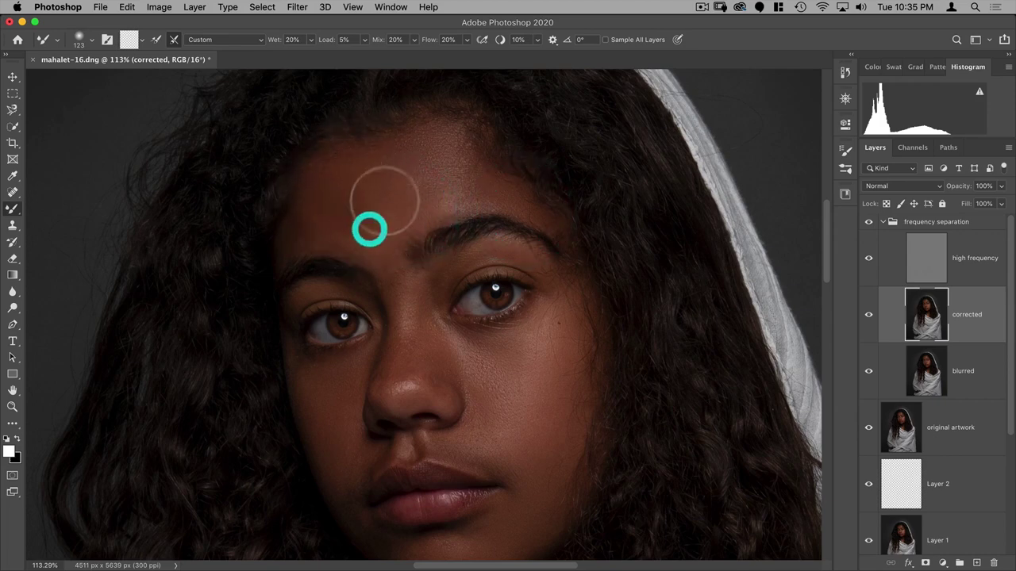
left_click(374, 183)
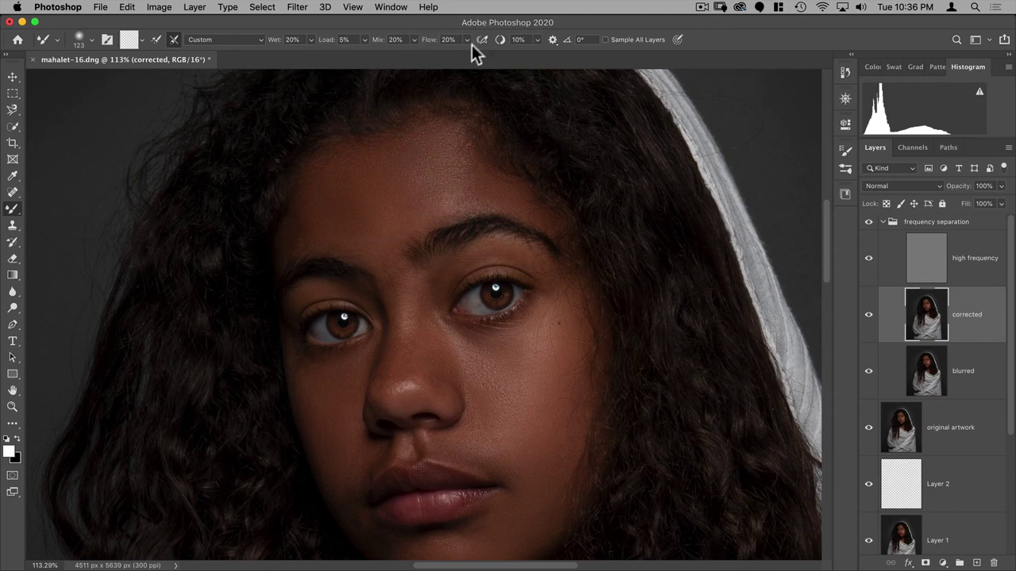
left_click(436, 205)
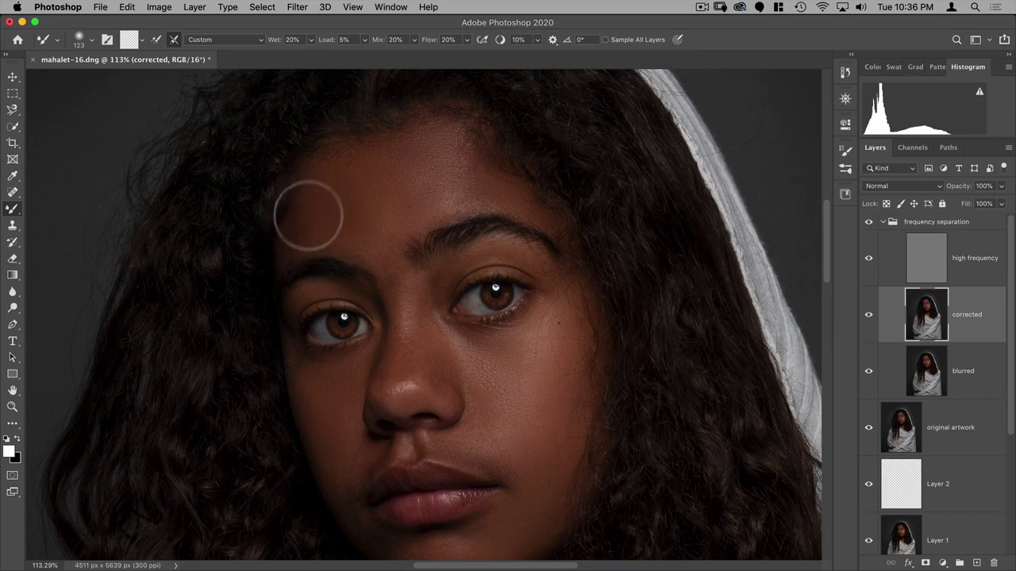
Step: Blend the skin tones at the temples, between the eyebrows and along the hairline with the Mixer Brush
left_click_drag(305, 212, 318, 228)
left_click_drag(402, 265, 397, 287)
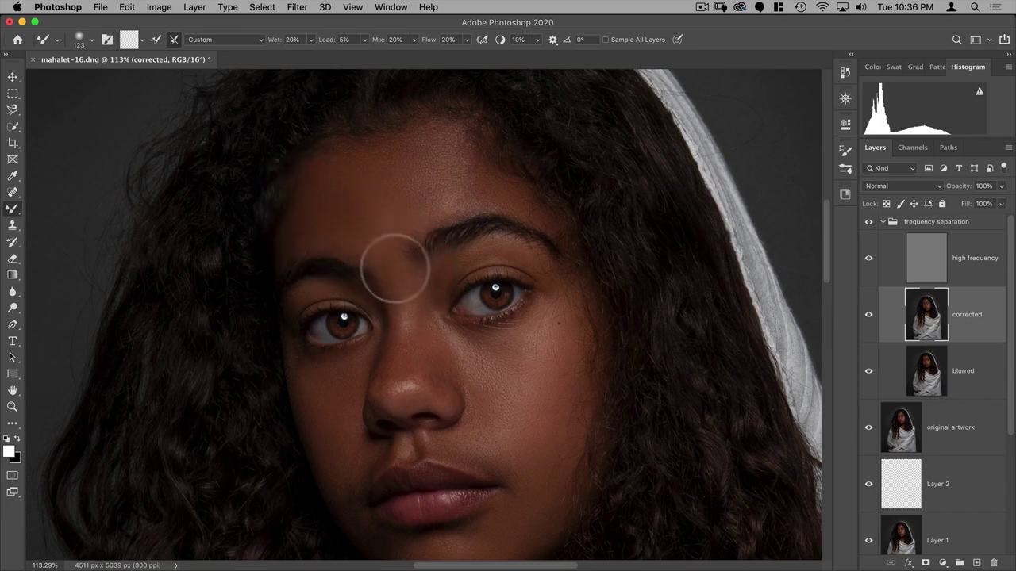
mouse_move(377, 224)
left_mouse_down()
mouse_move(415, 175)
mouse_move(331, 157)
left_mouse_up()
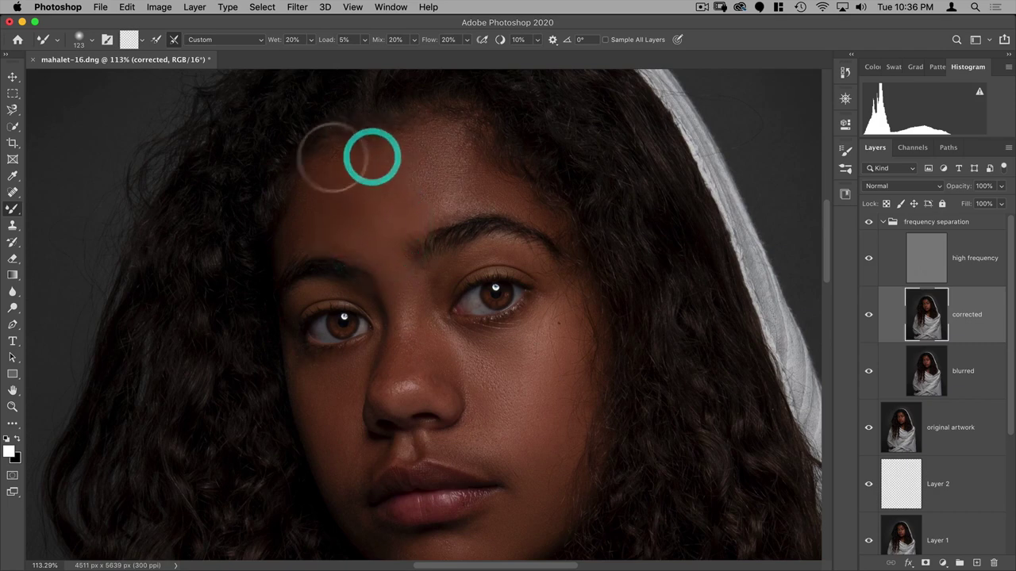
left_click_drag(431, 134, 444, 143)
left_click_drag(492, 168, 516, 191)
Step: Blend the remaining skin tones around the nose, cheeks and mouth with the Mixer Brush
mouse_move(564, 233)
left_mouse_down()
mouse_move(582, 272)
mouse_move(509, 253)
mouse_move(559, 282)
mouse_move(447, 271)
mouse_move(434, 286)
mouse_move(348, 296)
mouse_move(309, 286)
mouse_move(272, 306)
mouse_move(381, 320)
mouse_move(447, 305)
mouse_move(410, 325)
left_mouse_up()
left_click(423, 288)
left_click(267, 311)
left_click_drag(437, 437, 465, 418)
left_click(460, 423)
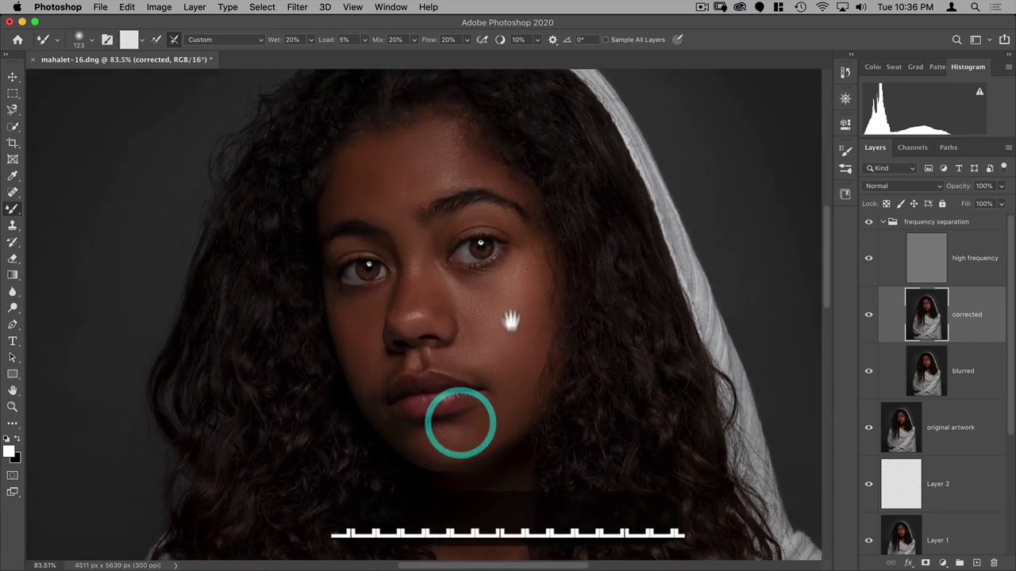
Step: Blend the skin tones on the nose, cheek and jaw of the corrected layer, reducing the Mixer Brush to 78 px
left_click_drag(511, 321, 495, 278)
left_click(397, 225)
mouse_move(396, 225)
left_mouse_down()
mouse_move(395, 235)
mouse_move(349, 235)
mouse_move(380, 234)
mouse_move(399, 263)
mouse_move(415, 197)
mouse_move(431, 177)
mouse_move(444, 195)
left_mouse_up()
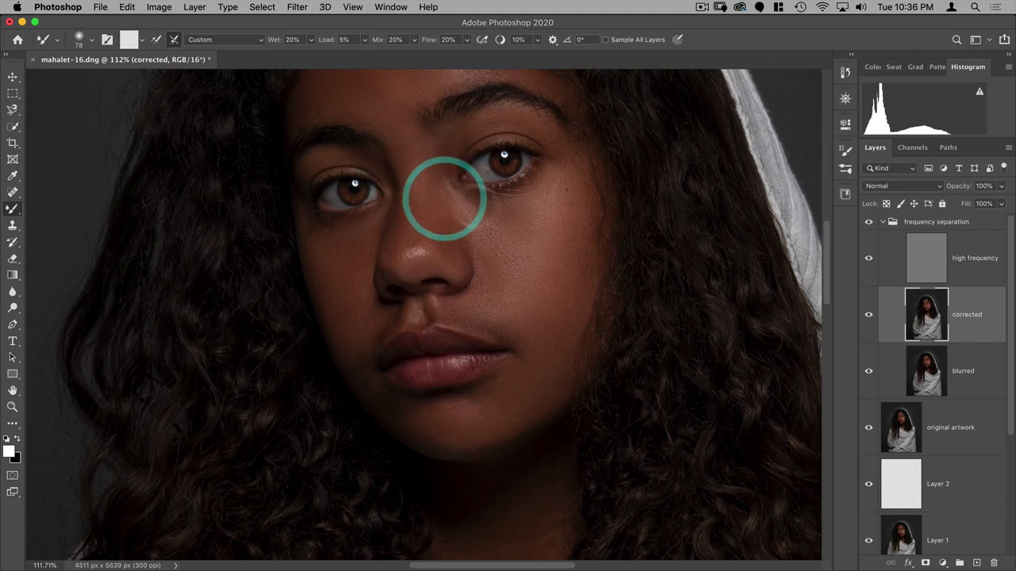
mouse_move(525, 193)
left_mouse_down()
mouse_move(563, 187)
mouse_move(546, 212)
mouse_move(594, 235)
left_mouse_up()
left_click(590, 288)
left_click(560, 342)
left_click(505, 397)
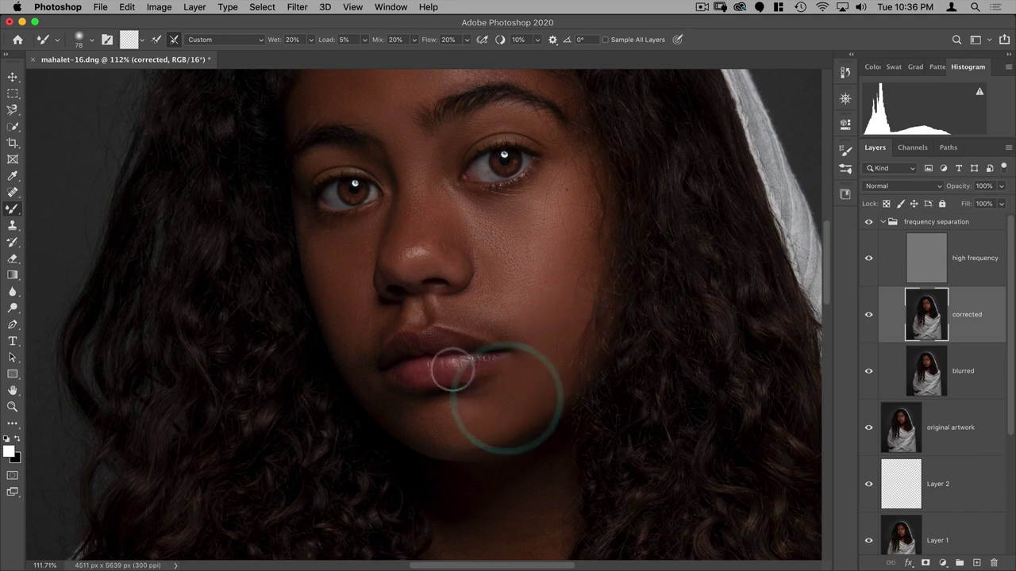
Step: Smooth the tones across the lips, mouth corners and chin with the 78 px Mixer Brush
mouse_move(437, 367)
left_mouse_down()
mouse_move(412, 374)
mouse_move(433, 380)
mouse_move(457, 366)
mouse_move(415, 374)
mouse_move(441, 342)
mouse_move(431, 339)
mouse_move(442, 343)
mouse_move(397, 370)
left_mouse_up()
left_click(447, 347)
left_click(400, 367)
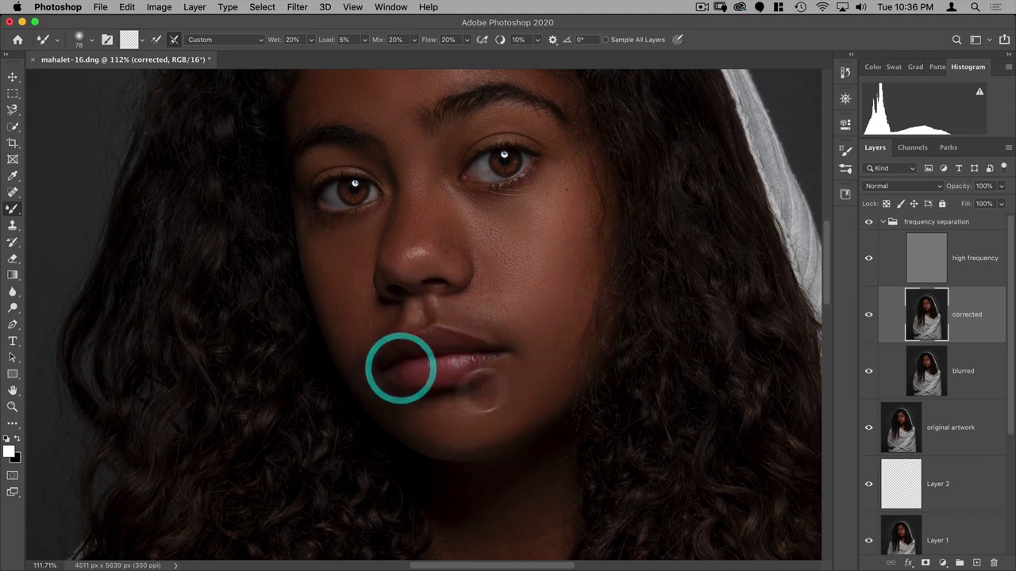
mouse_move(455, 409)
left_mouse_down()
mouse_move(365, 397)
mouse_move(344, 333)
mouse_move(356, 368)
left_mouse_up()
left_click(455, 426)
left_click_drag(508, 372, 483, 368)
left_click(481, 367)
Step: Lower the corrected layer's opacity to 70% and compare the face with that layer hidden and shown
key("v")
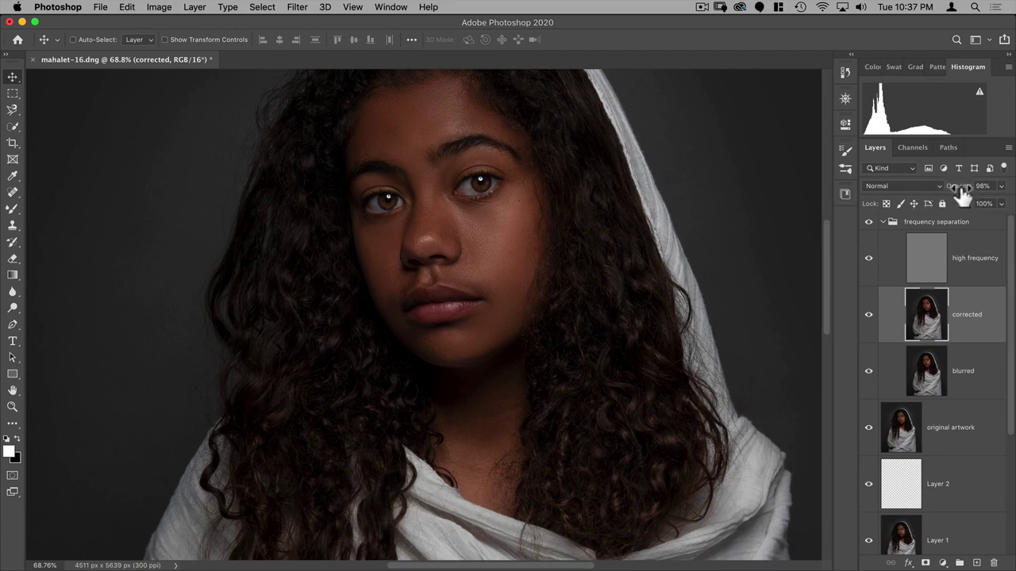
key("7")
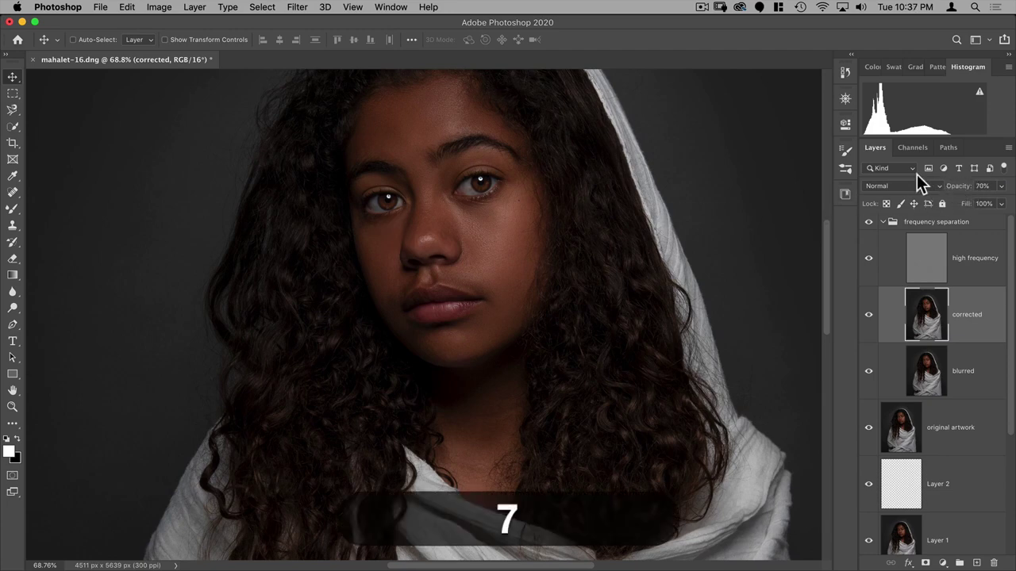
left_click(868, 316)
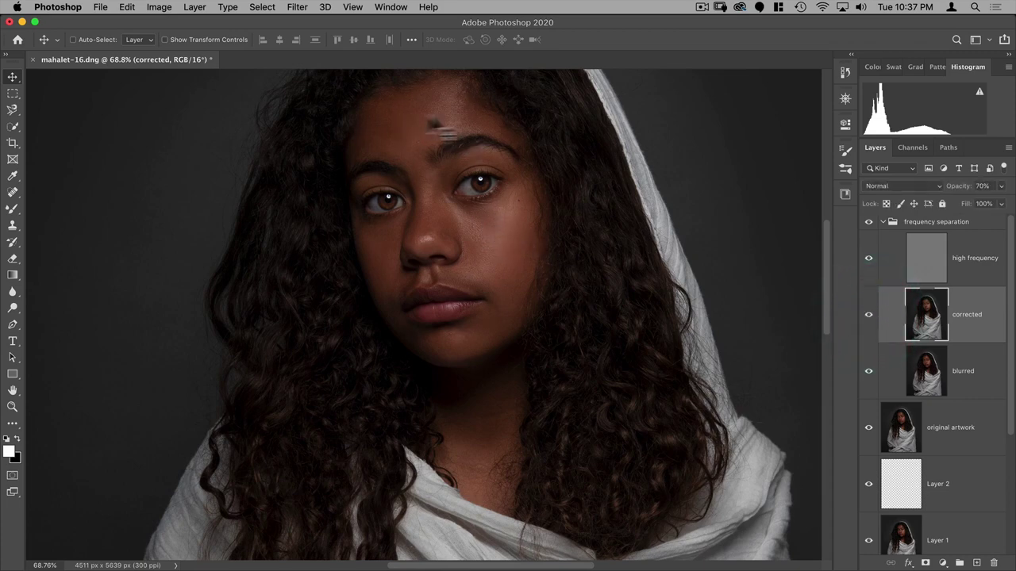
scroll(489, 295, "down", 3)
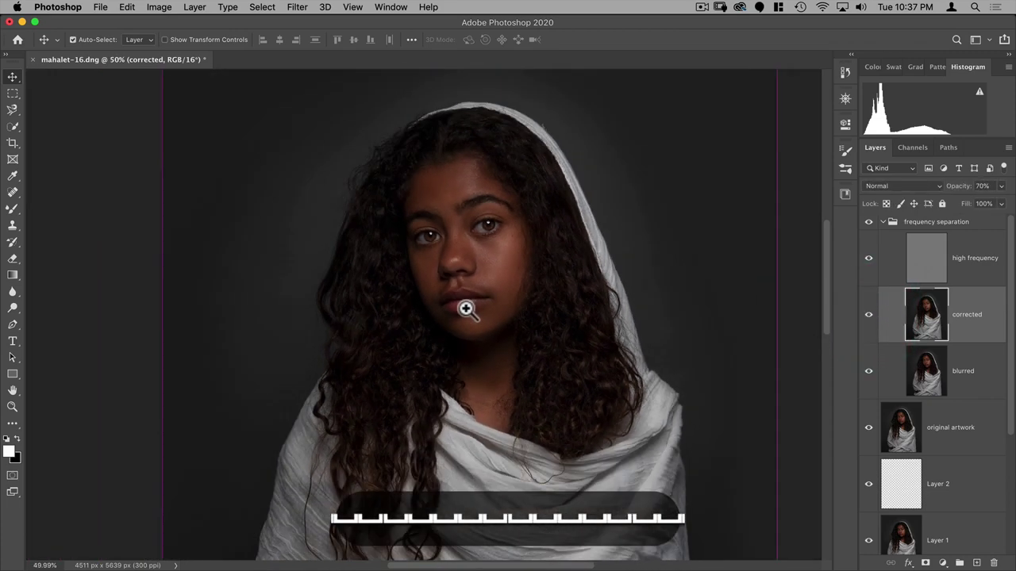
left_click(465, 309)
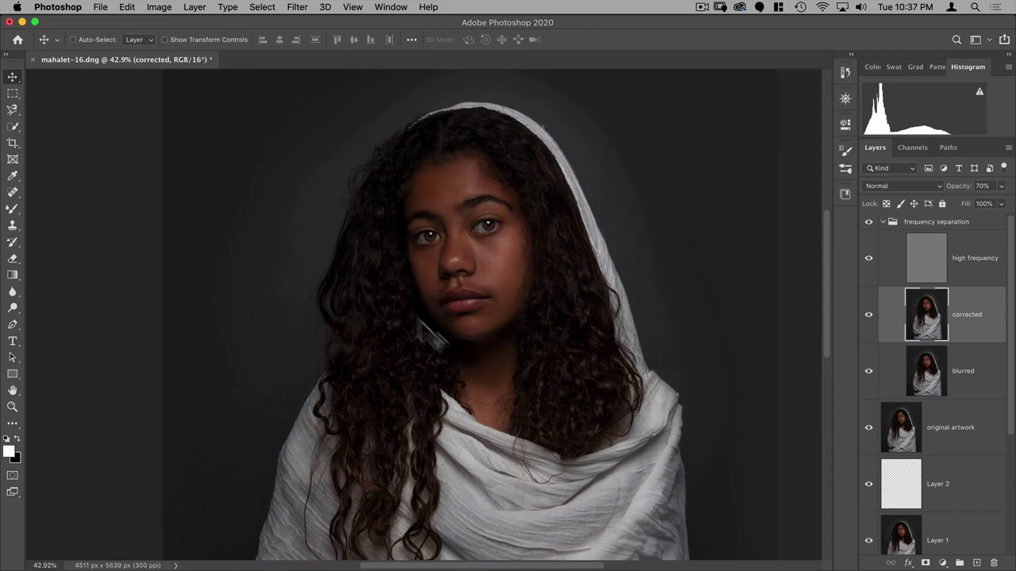
left_click(870, 317)
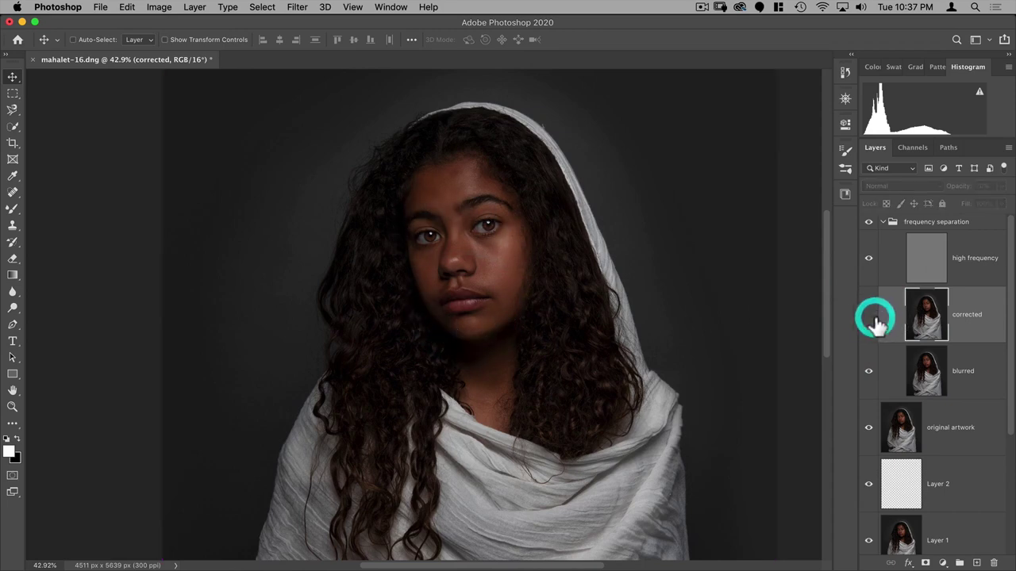
Step: Collapse the frequency separation group and stamp all visible layers into a new layer above it
key("super+space")
left_click_drag(495, 293, 467, 301)
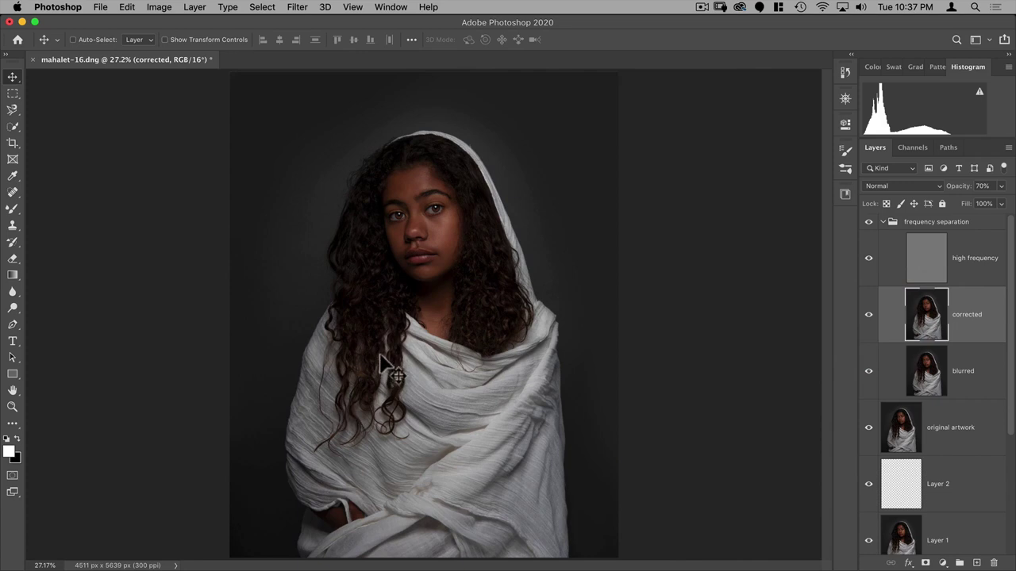
left_click(883, 227)
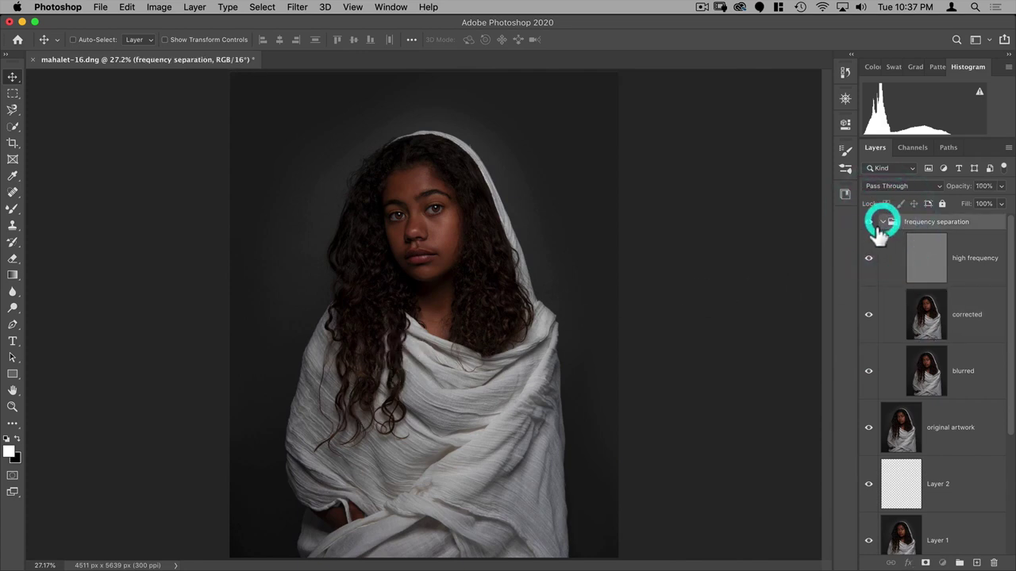
left_click(881, 222)
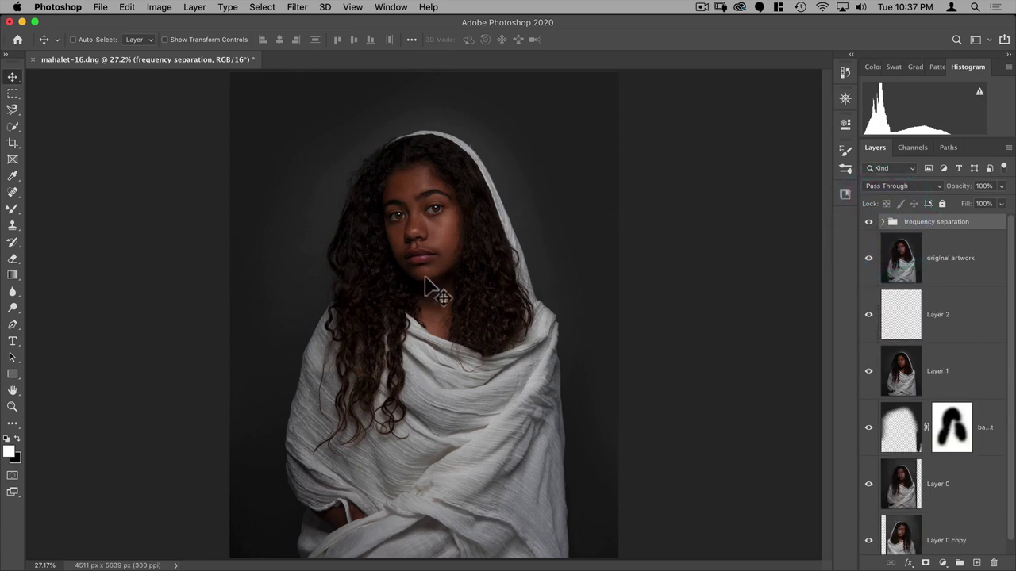
left_click(977, 563)
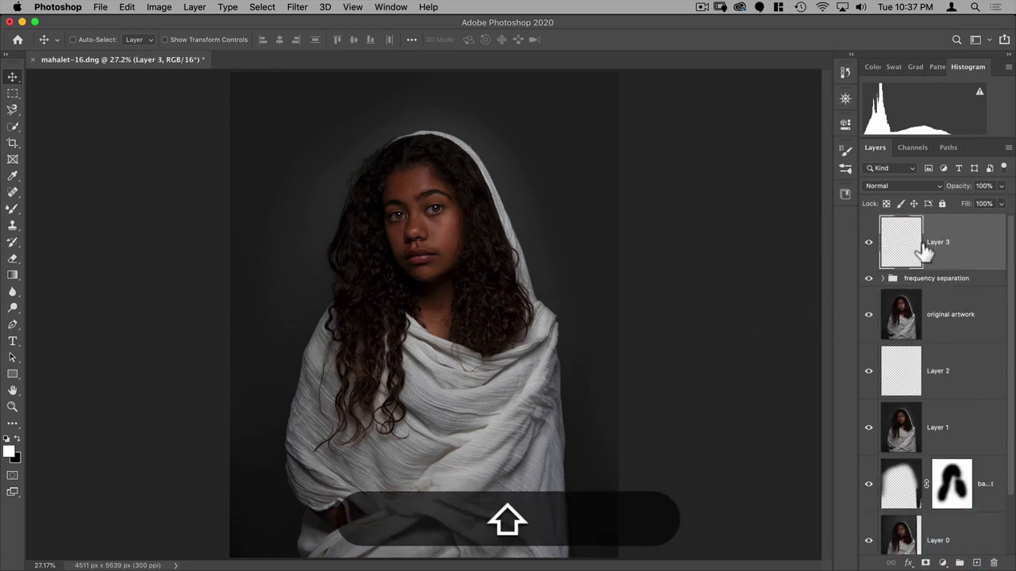
key("alt+shift+super+e")
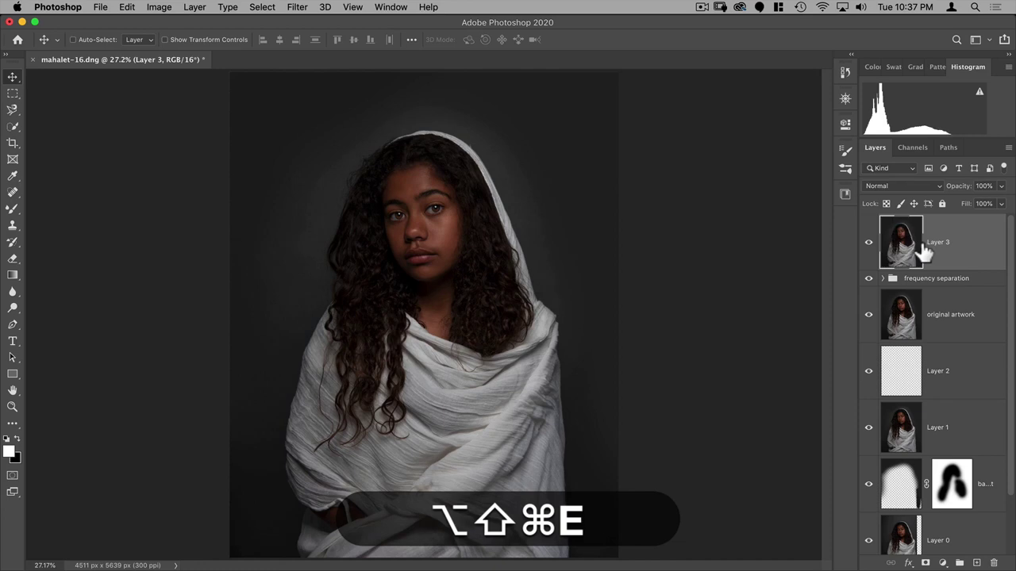
Step: Select the subject automatically on the merged layer and open the selection in Select and Mask
left_click(13, 127)
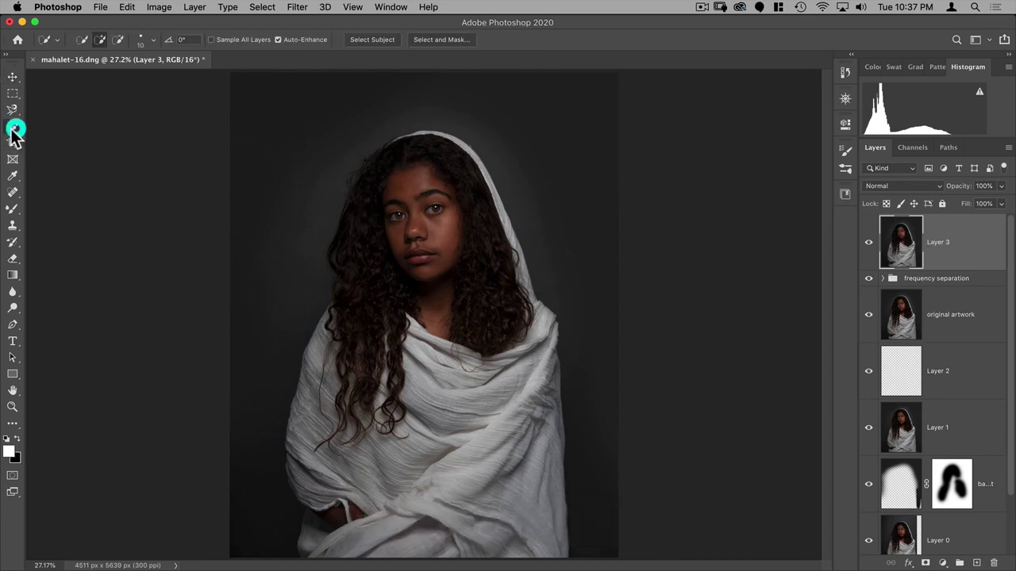
left_click(372, 41)
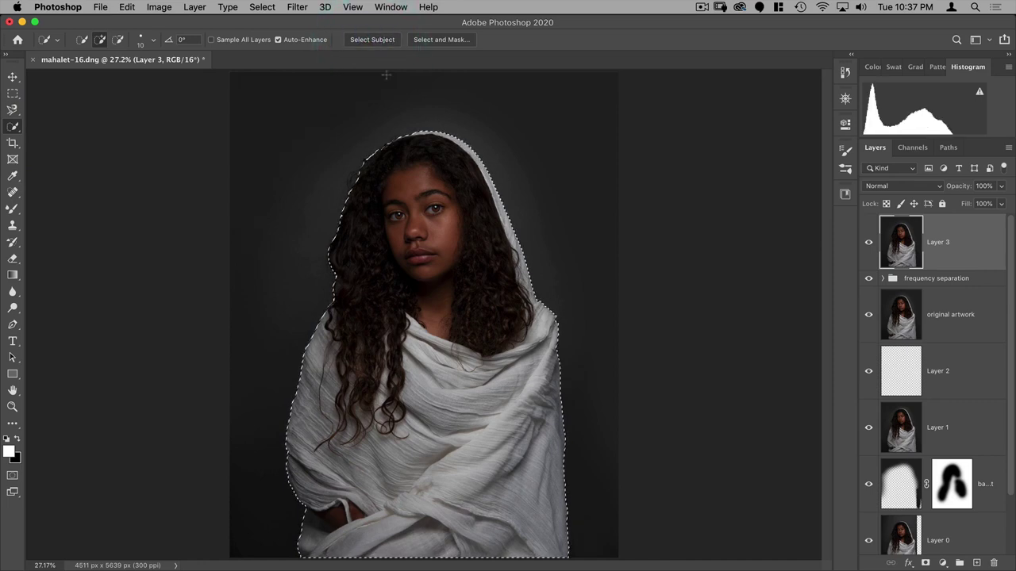
left_click(439, 42)
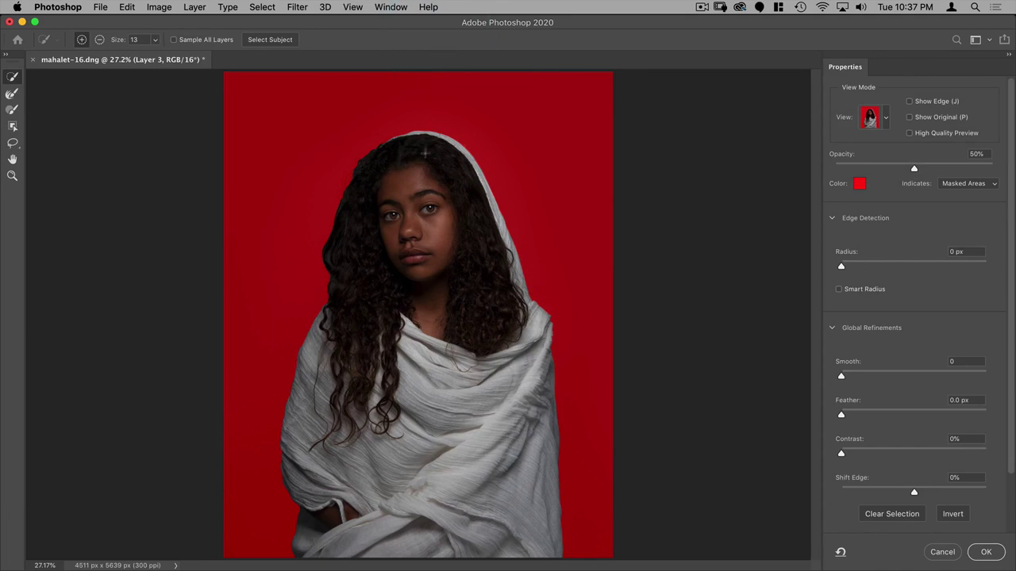
Step: Refine the selection along the curly hair's outer edge with a 242 px Refine Edge Brush
scroll(329, 190, "up", 3)
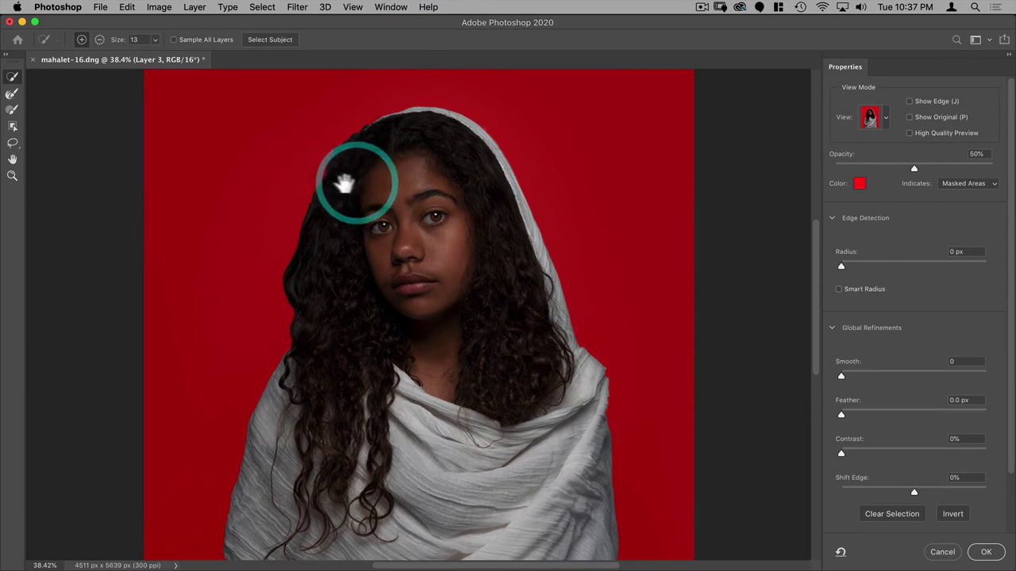
left_click_drag(343, 184, 446, 204)
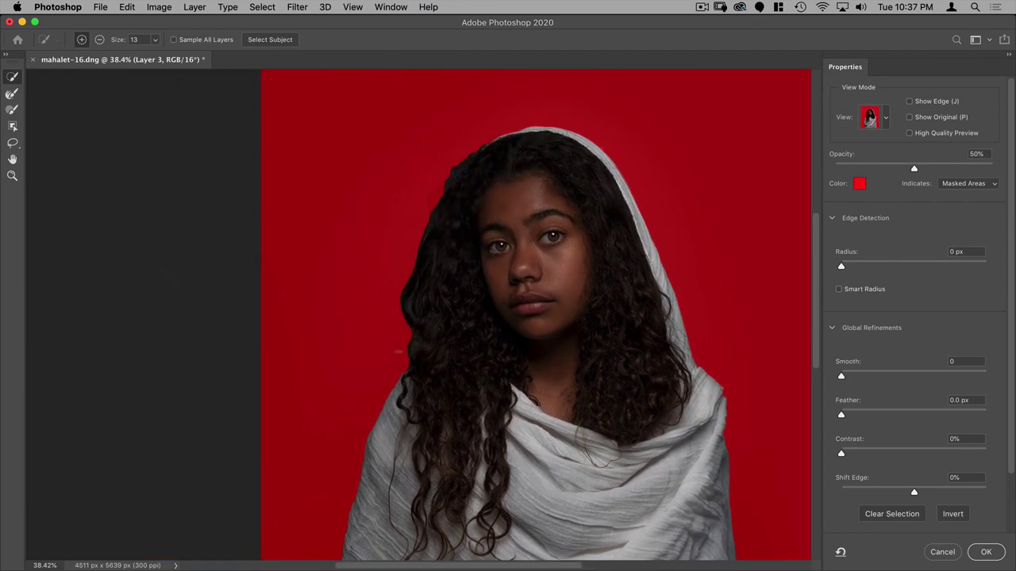
left_click(12, 95)
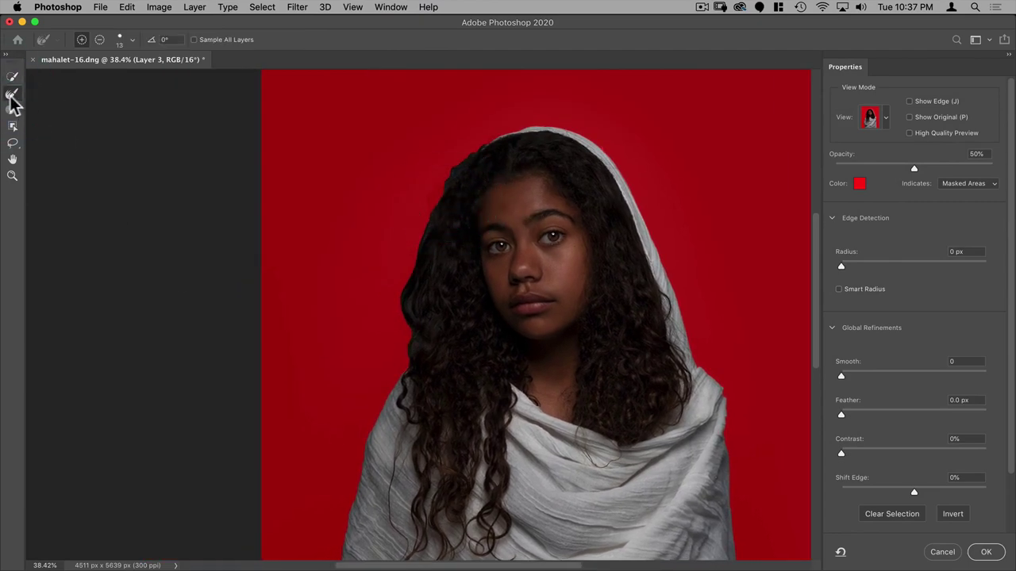
mouse_move(418, 181)
left_mouse_down()
mouse_move(454, 174)
mouse_move(413, 246)
mouse_move(399, 296)
mouse_move(408, 358)
mouse_move(407, 274)
mouse_move(400, 304)
left_mouse_up()
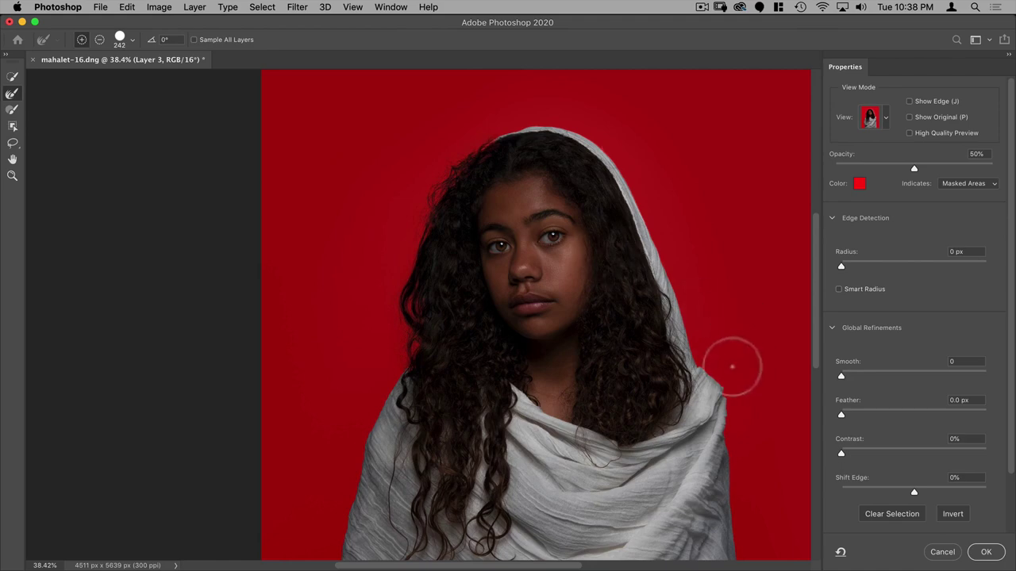
key("space")
mouse_move(684, 275)
left_mouse_down()
mouse_move(642, 158)
mouse_move(645, 340)
left_mouse_up()
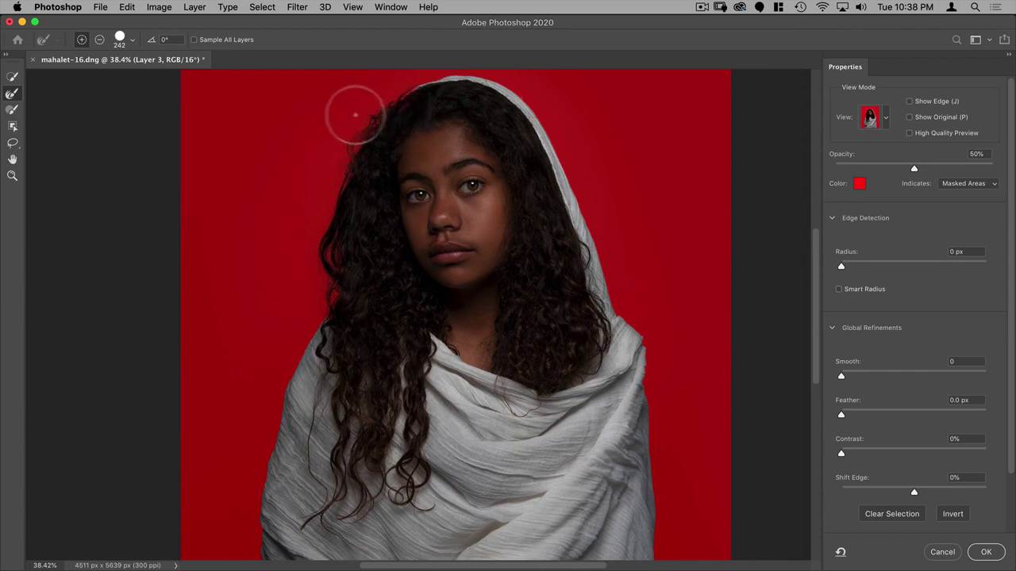
Step: Add the hair and scarf edge near the top of the head to the selection with the 13 px Quick Selection brush, subtracting the excess outside it
left_click(12, 77)
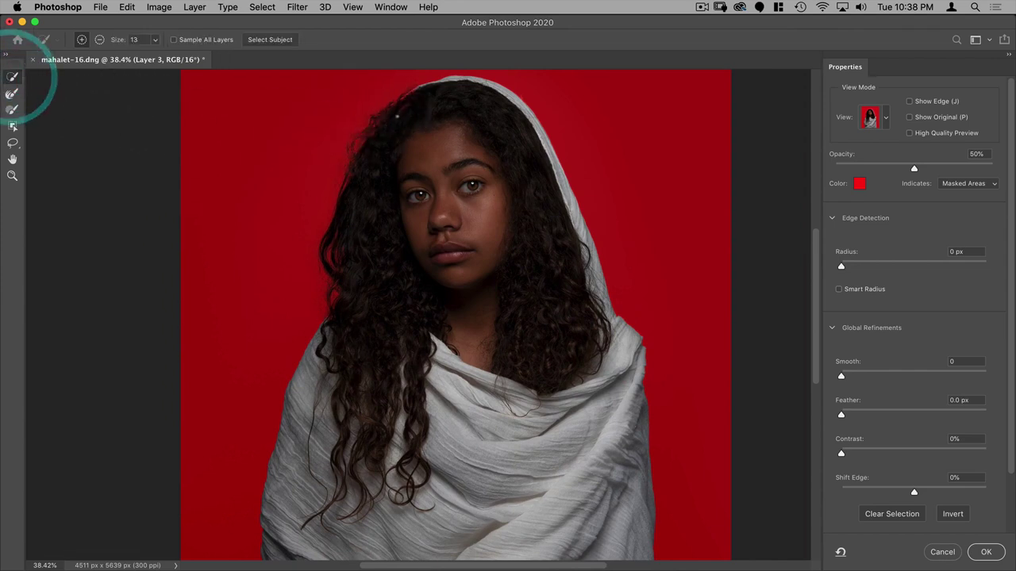
left_click(431, 96)
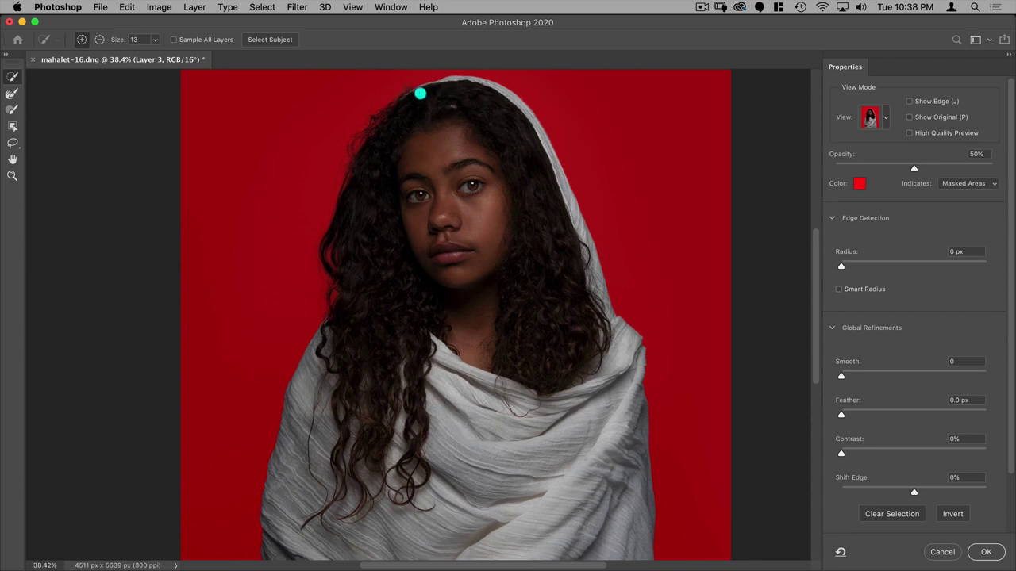
left_click(421, 94)
left_click(418, 83, "alt")
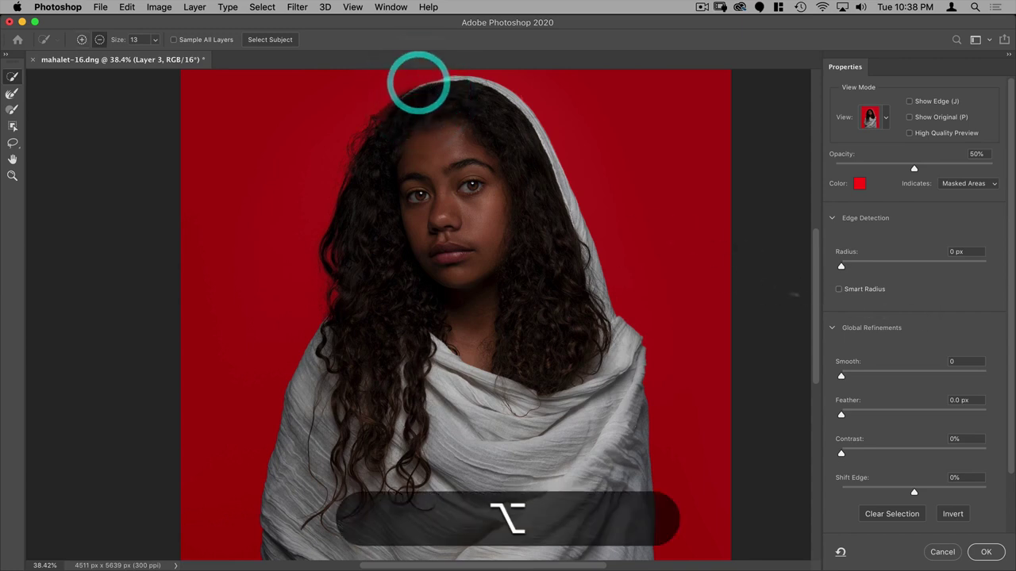
Step: Turn on Smart Radius, set the edge detection radius to 6 px, check the fabric edges and accept the refined selection
left_click(837, 289)
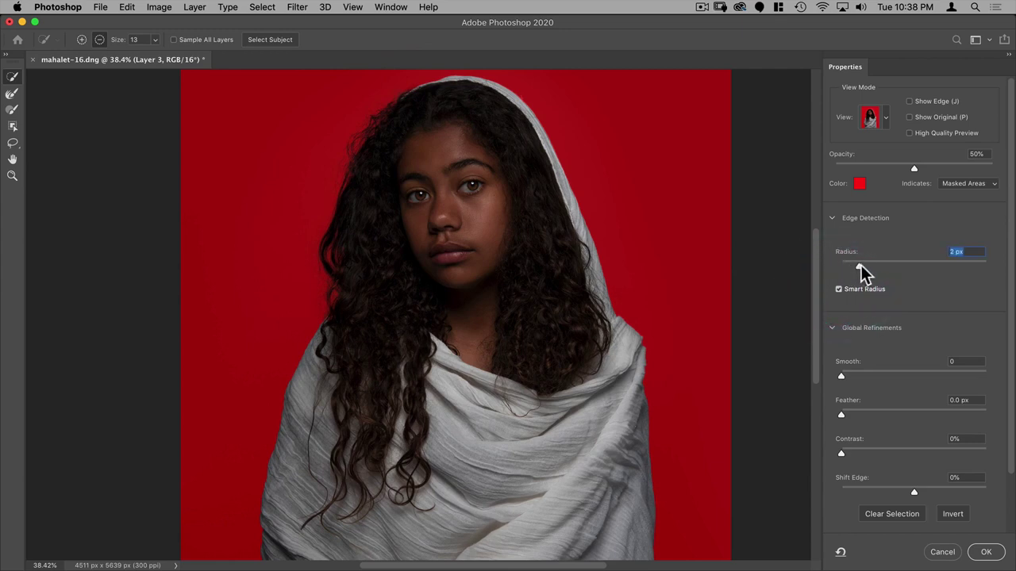
left_click(864, 264)
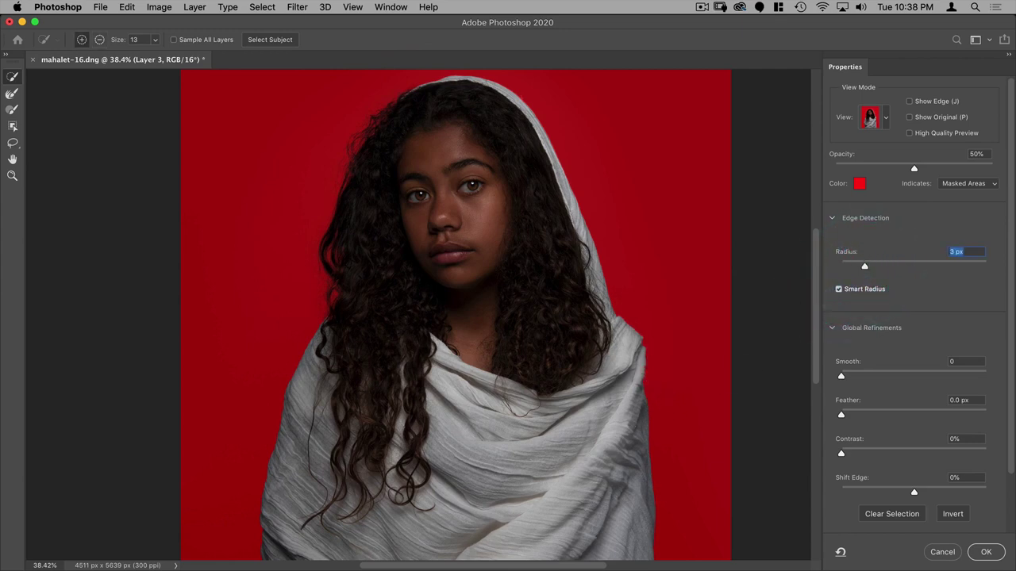
key("space")
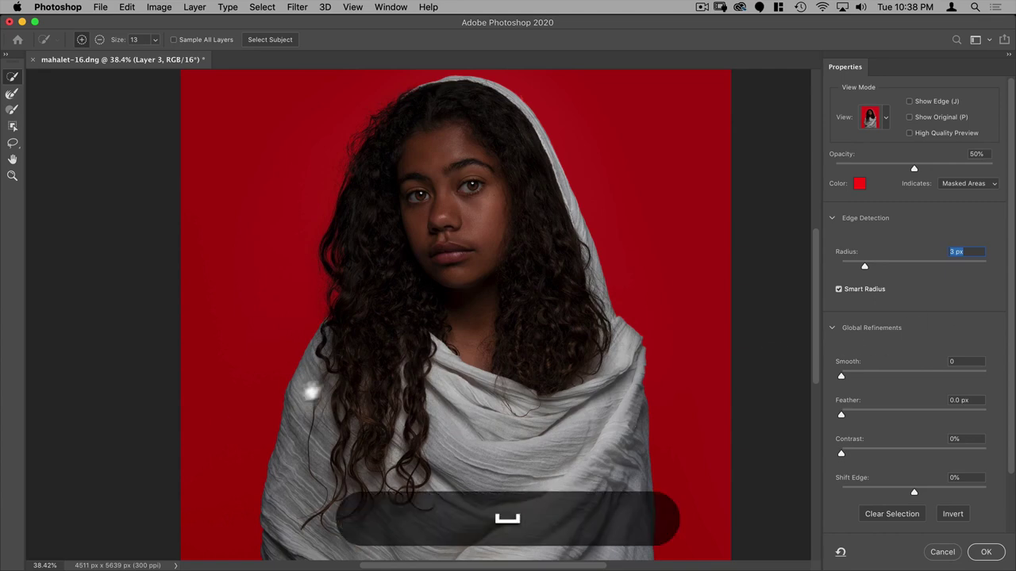
left_click_drag(310, 390, 308, 245)
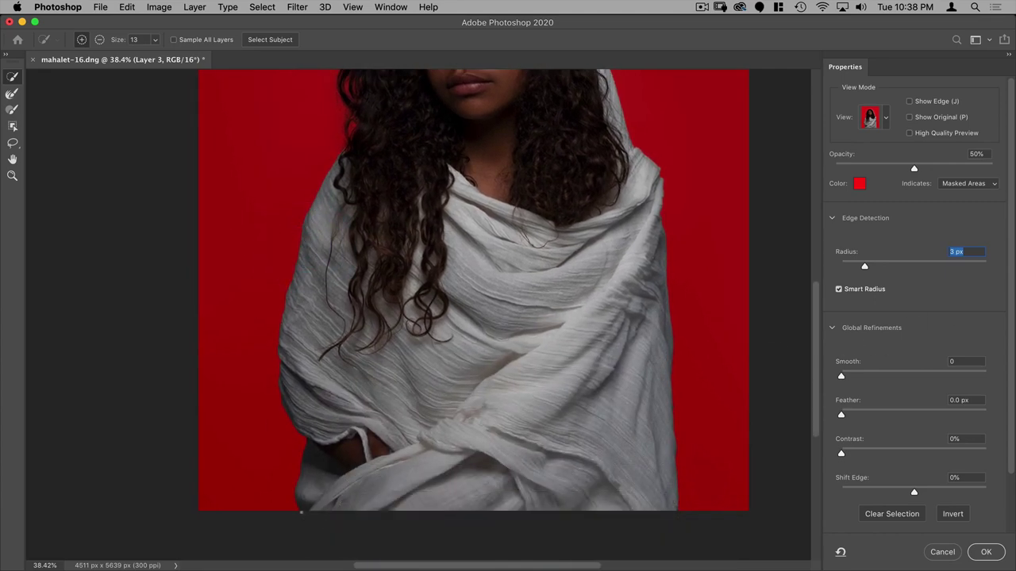
key("super+space")
left_click_drag(673, 402, 727, 399)
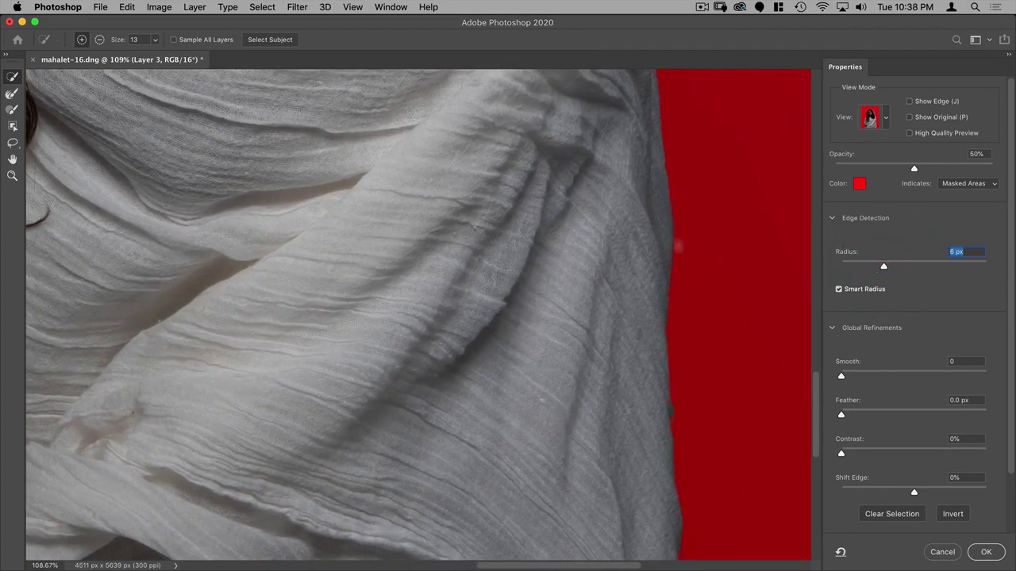
left_click(984, 552)
Step: Copy the selected subject onto its own layer and check the cut-out by toggling its visibility
key("super+space")
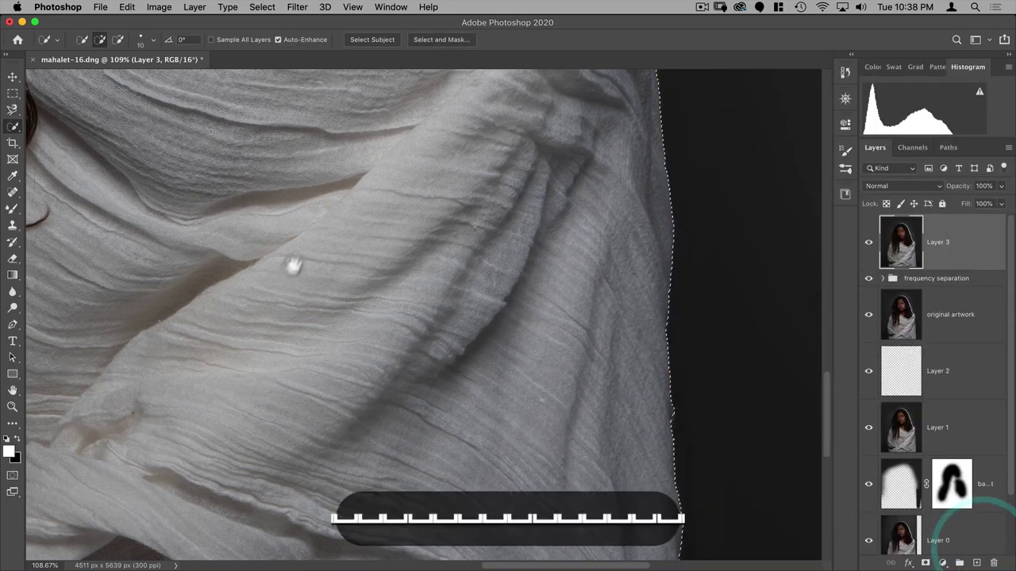
left_click_drag(291, 262, 264, 274)
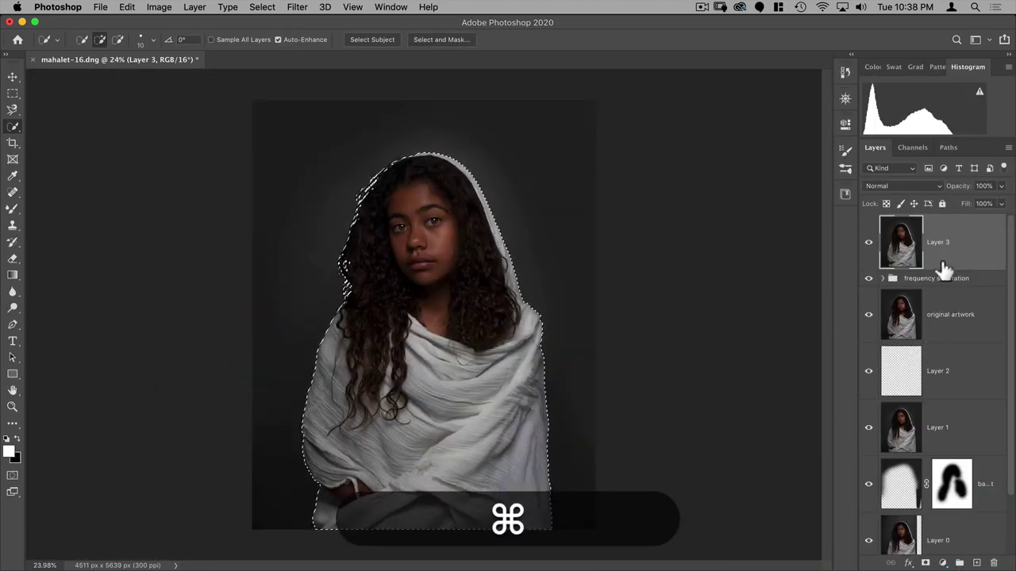
key("super+j")
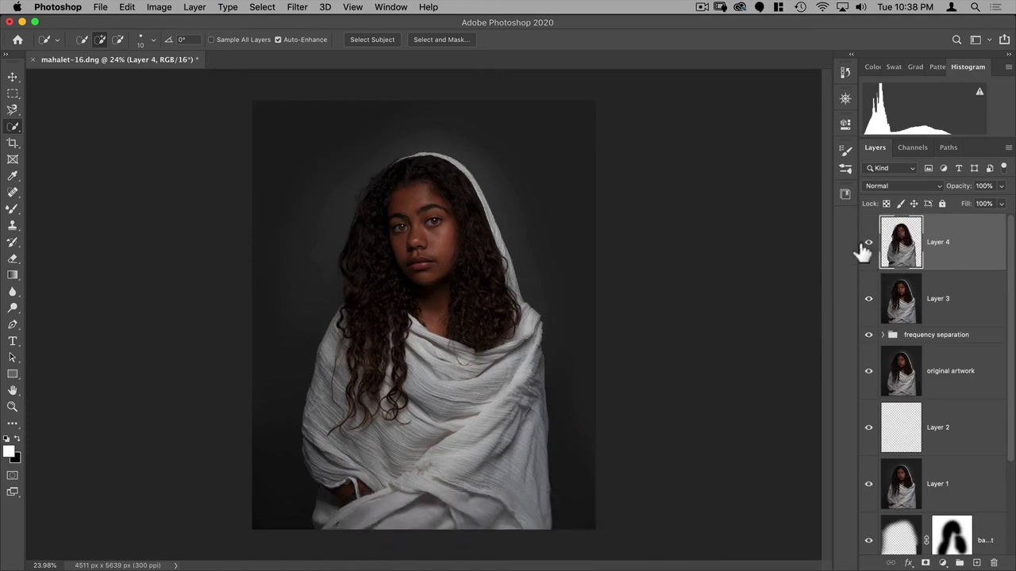
left_click(868, 243)
key("v")
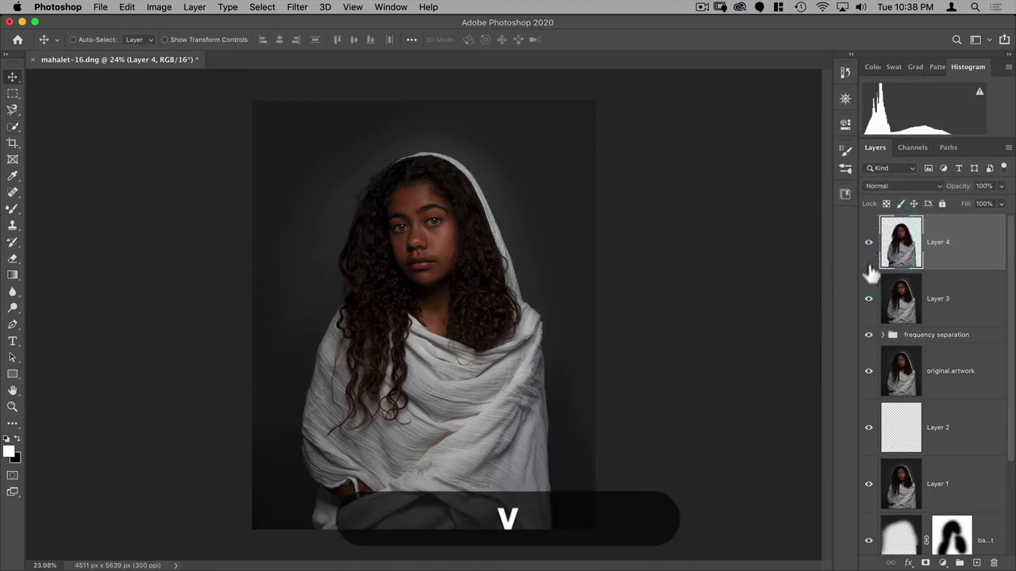
Step: Place grunge.JPG as an embedded image above Layer 3 and scale it to about 44.75% so it covers the whole canvas
left_click(903, 294)
left_click(98, 7)
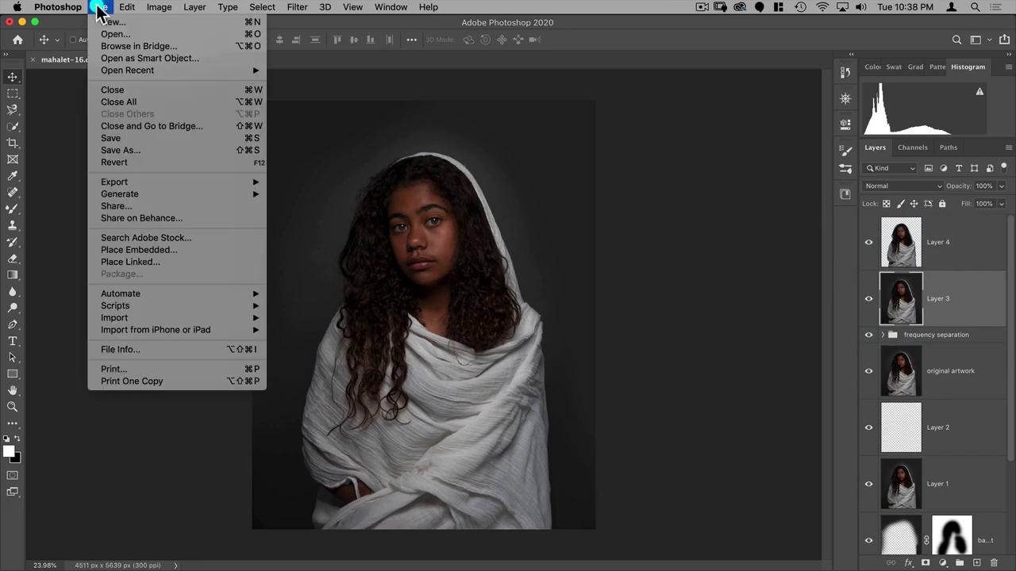
left_click(137, 250)
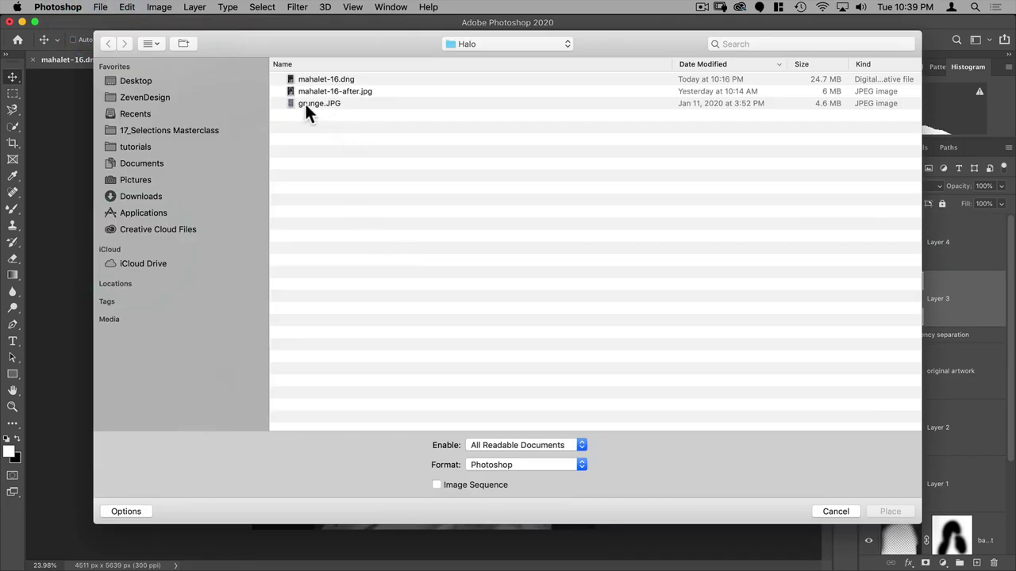
double_click(306, 103)
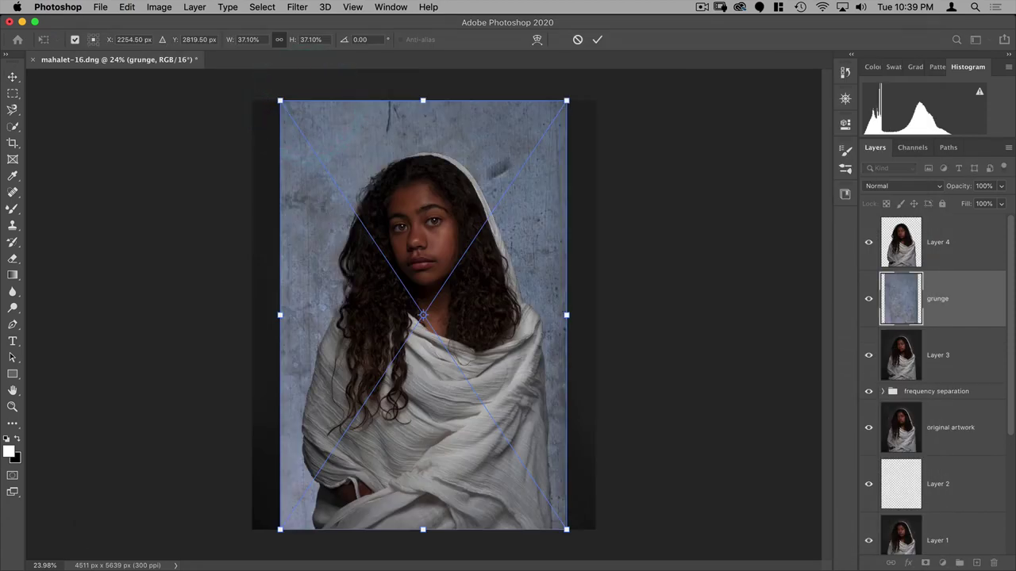
left_click_drag(570, 96, 599, 61)
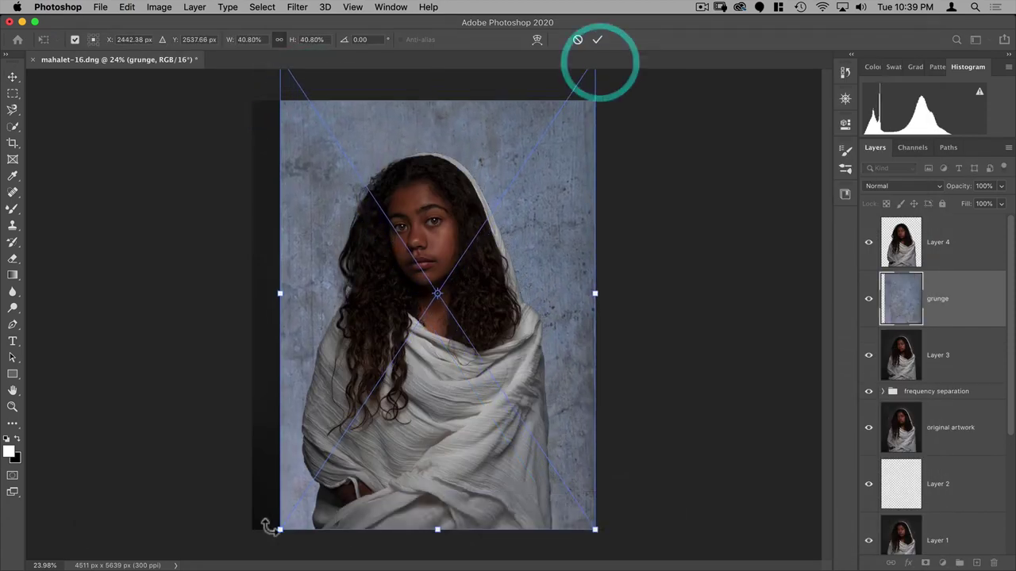
left_click_drag(279, 528, 246, 560)
left_click_drag(352, 306, 352, 291)
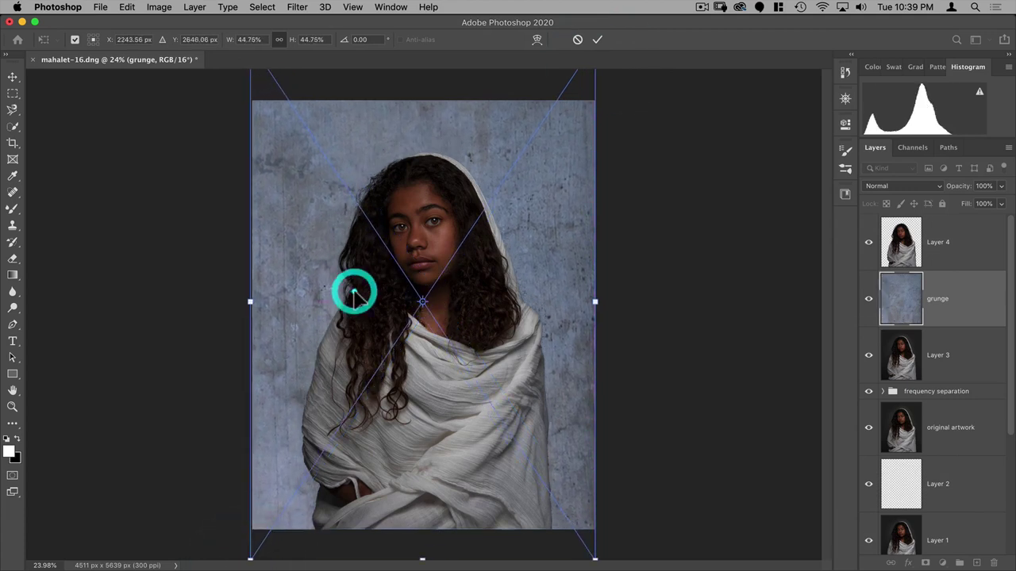
key("Return")
Step: Set the grunge layer's blend mode to Soft Light and apply a Black & White adjustment with the Default preset
left_click(876, 186)
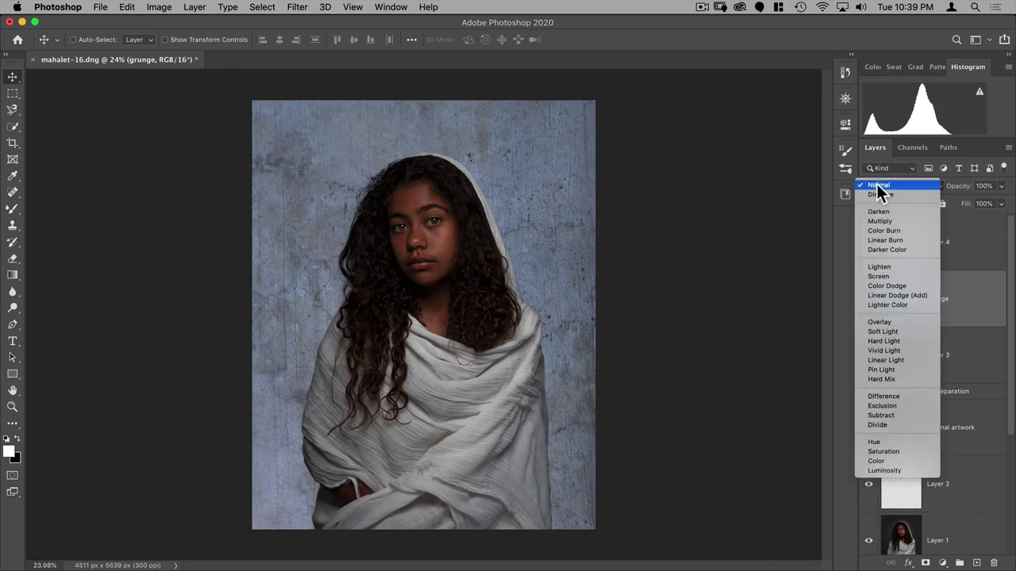
left_click(882, 331)
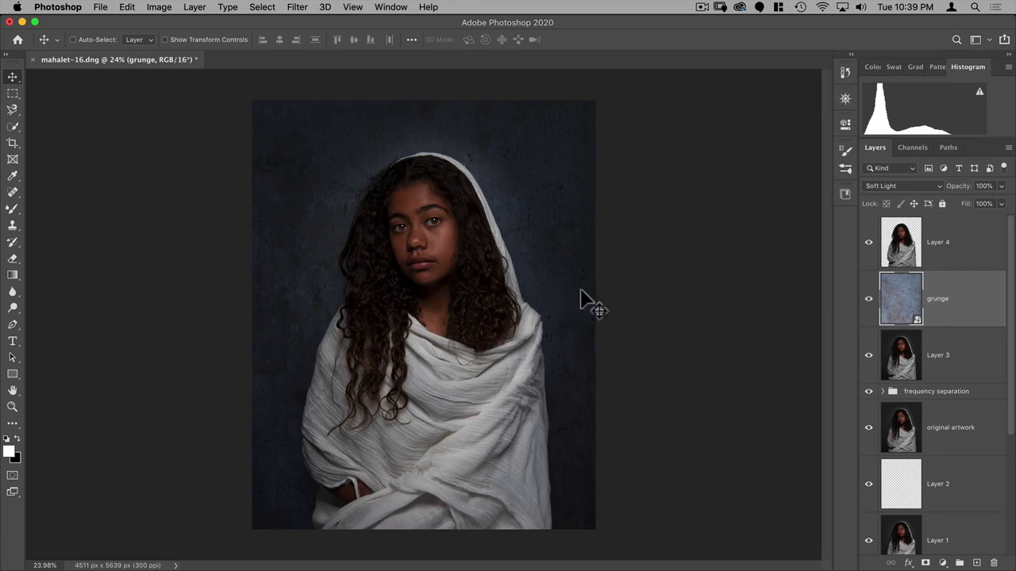
left_click(159, 8)
mouse_move(158, 41)
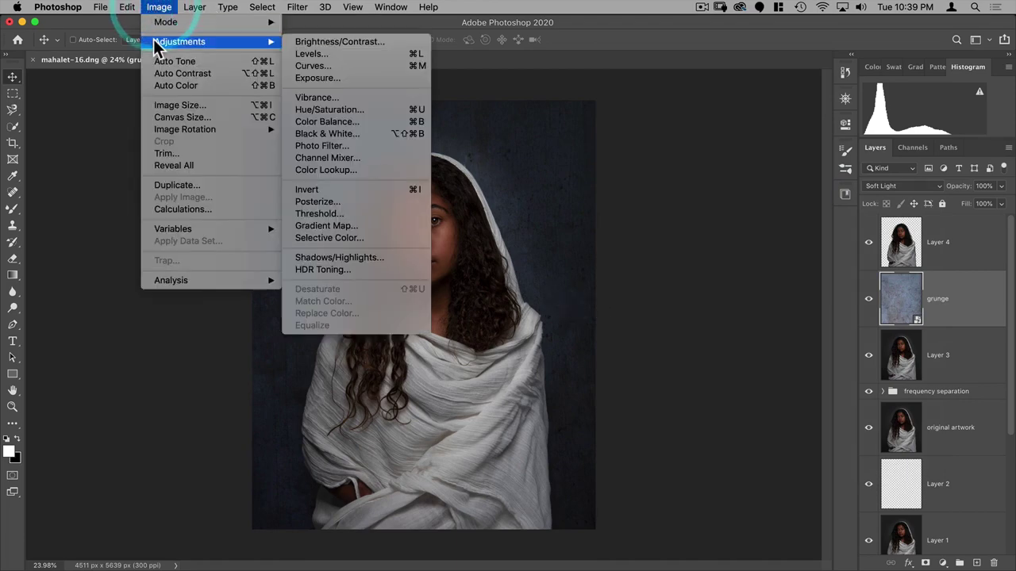
left_click(329, 133)
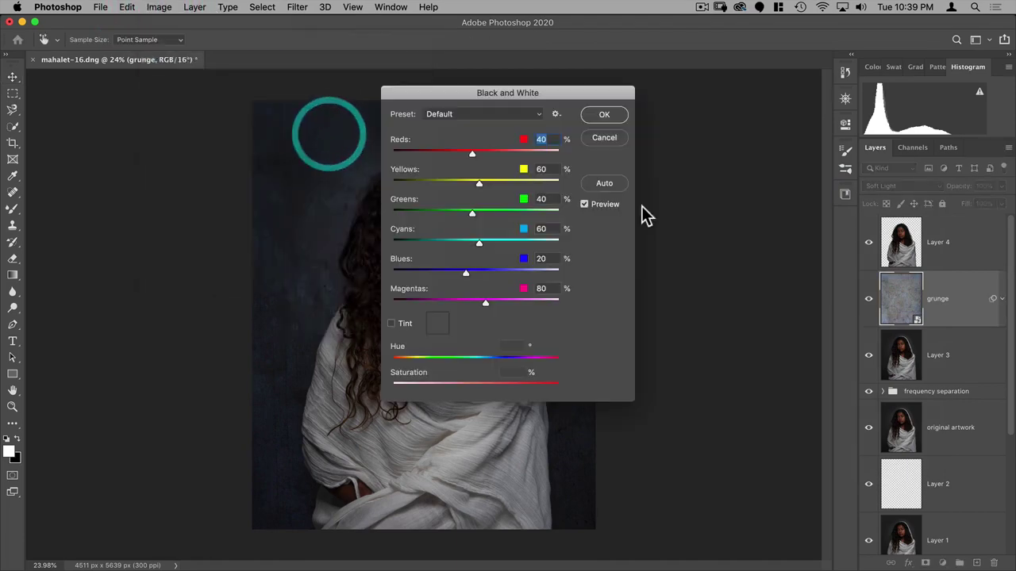
left_click_drag(559, 99, 809, 126)
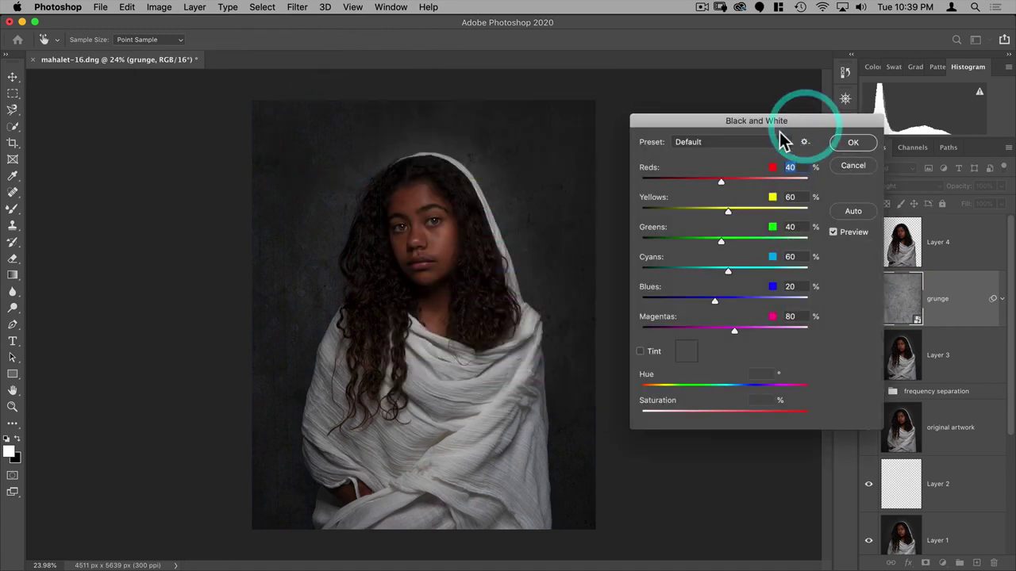
left_click(846, 143)
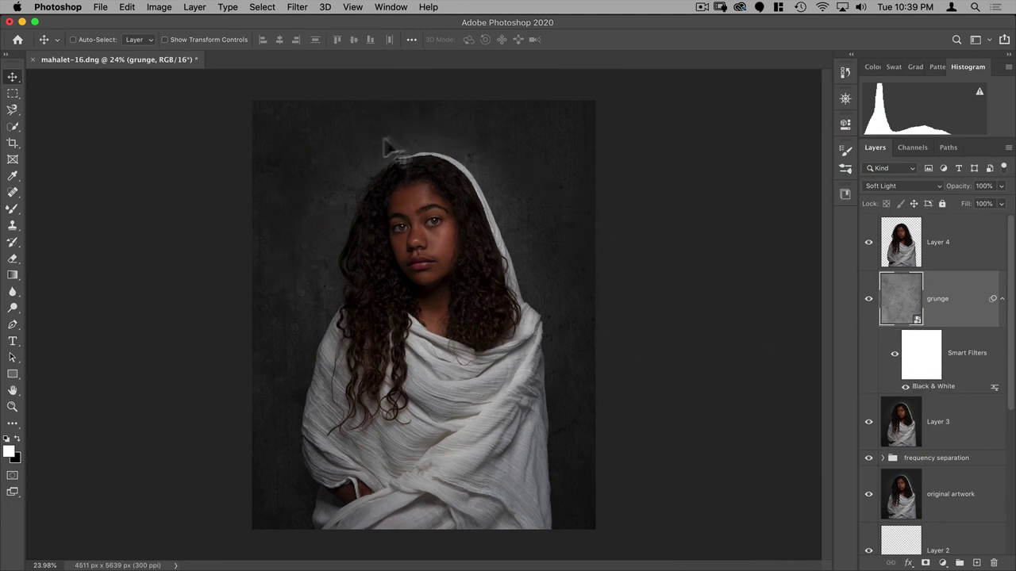
Step: Fill the grunge layer's smart filter mask with black and set the mask density to 30%
left_click(920, 357)
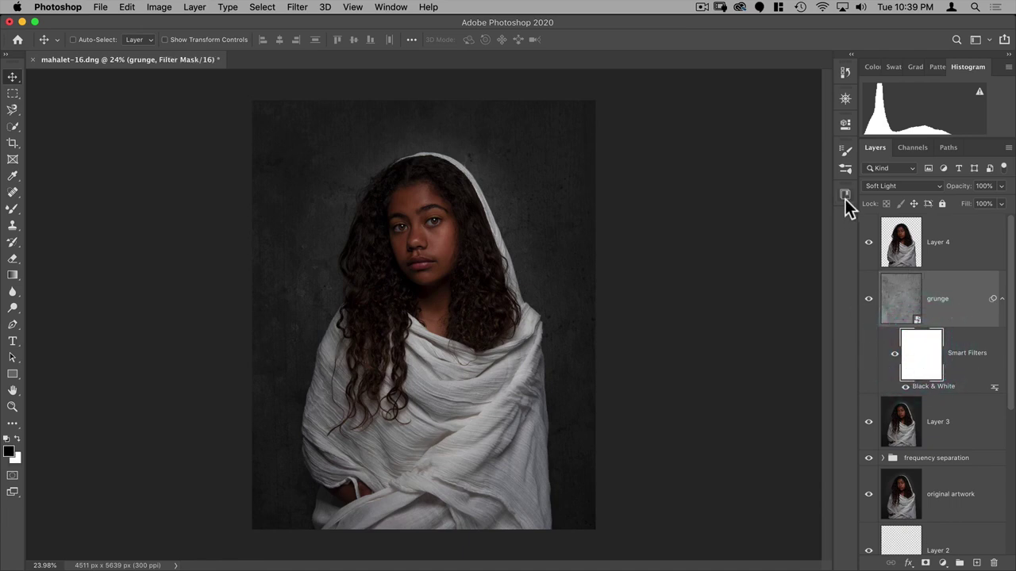
left_click(845, 125)
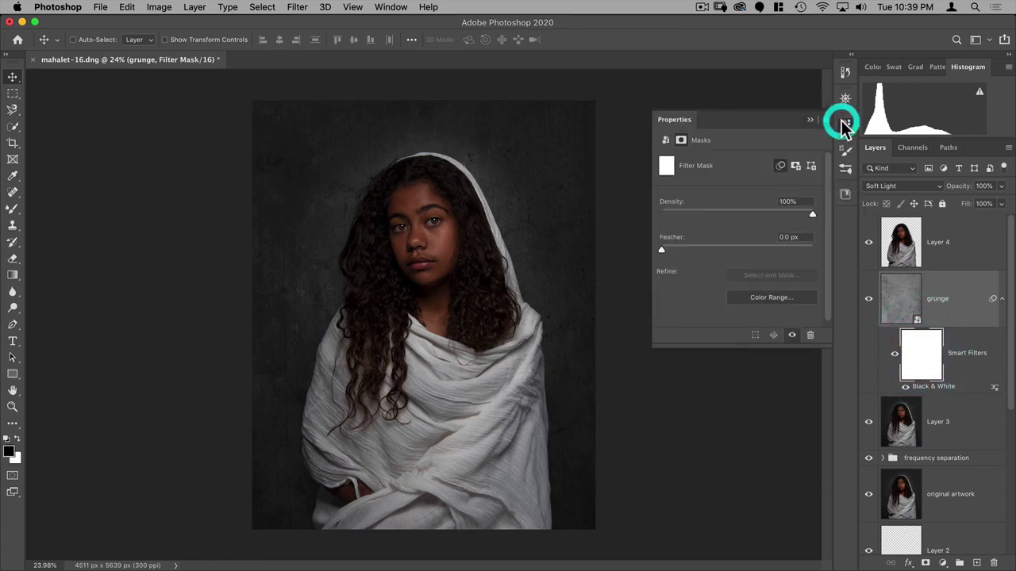
left_click(920, 364)
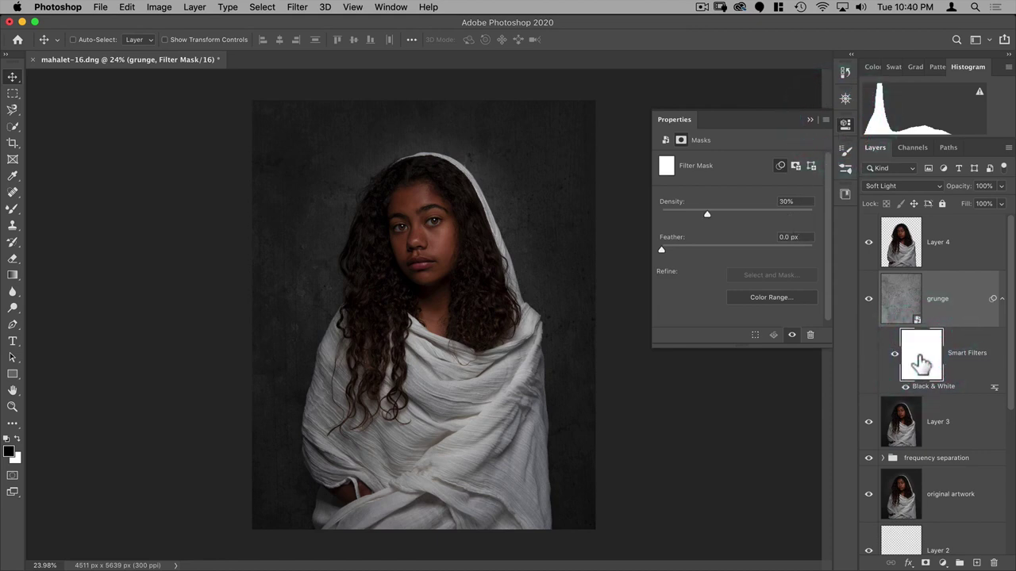
key("alt+BackSpace")
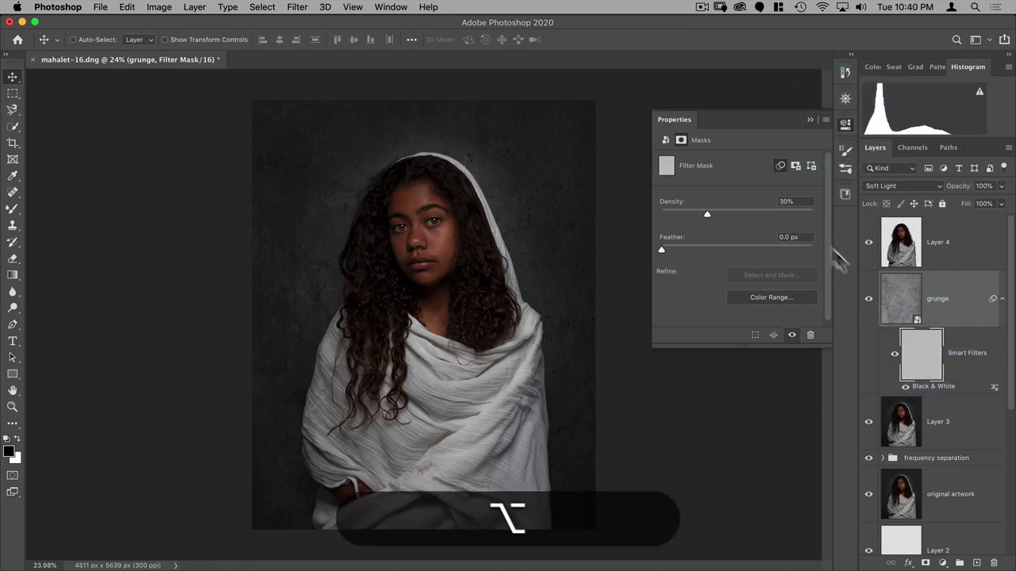
mouse_move(707, 214)
left_mouse_down()
mouse_move(749, 215)
mouse_move(707, 216)
left_mouse_up()
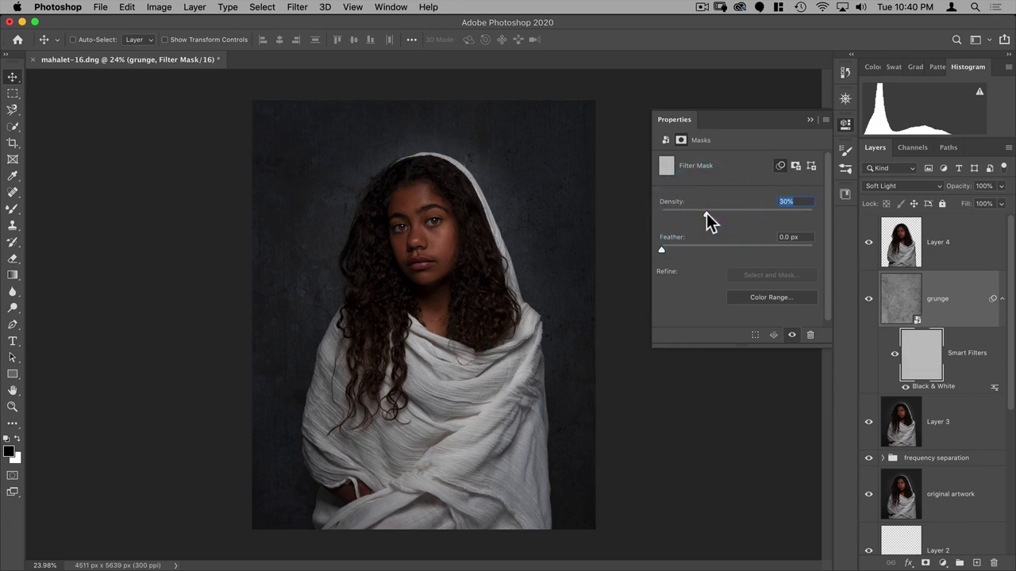
left_click(707, 213)
left_click(845, 124)
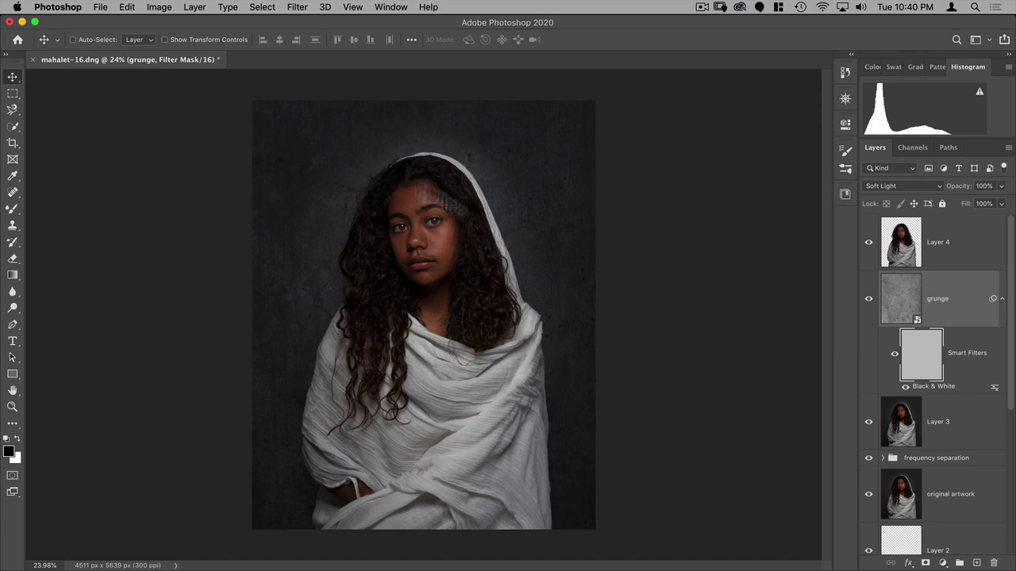
Step: Add a new layer above Layer 4 and draw a circular marquee about 2700 px wide, centred around the woman's head
left_click(13, 93)
left_click(13, 93)
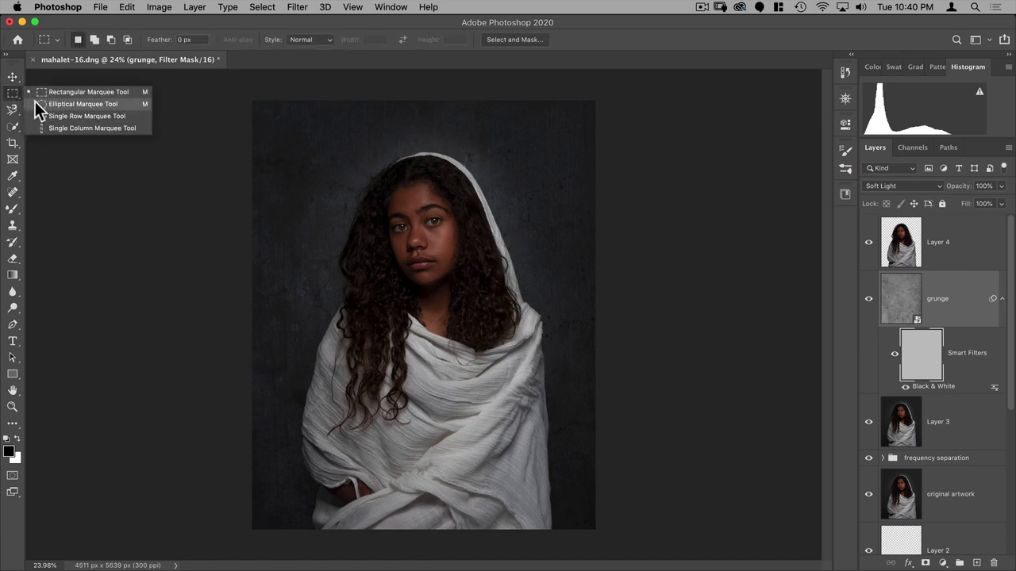
left_click(40, 102)
left_click(917, 237)
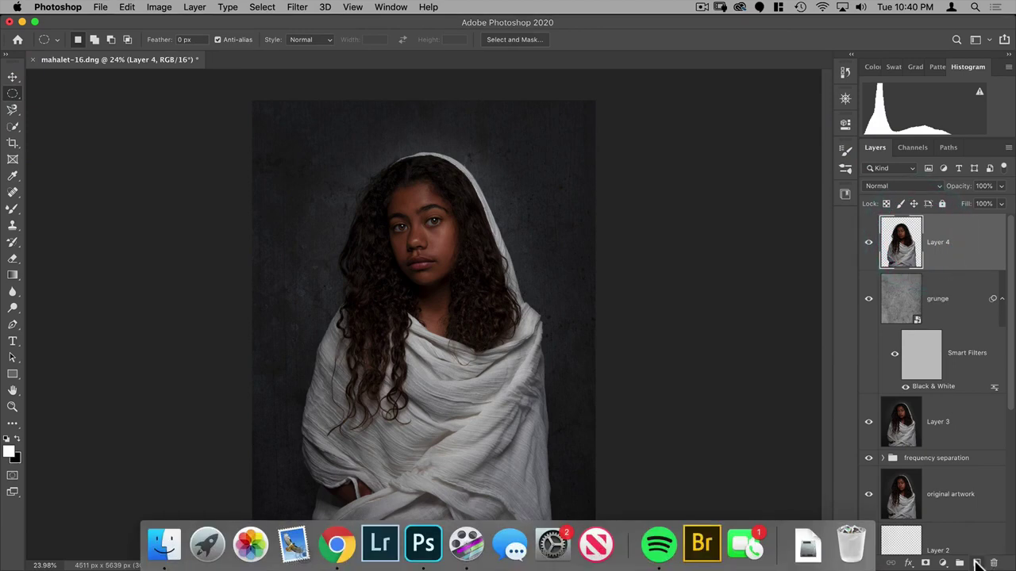
left_click(977, 563)
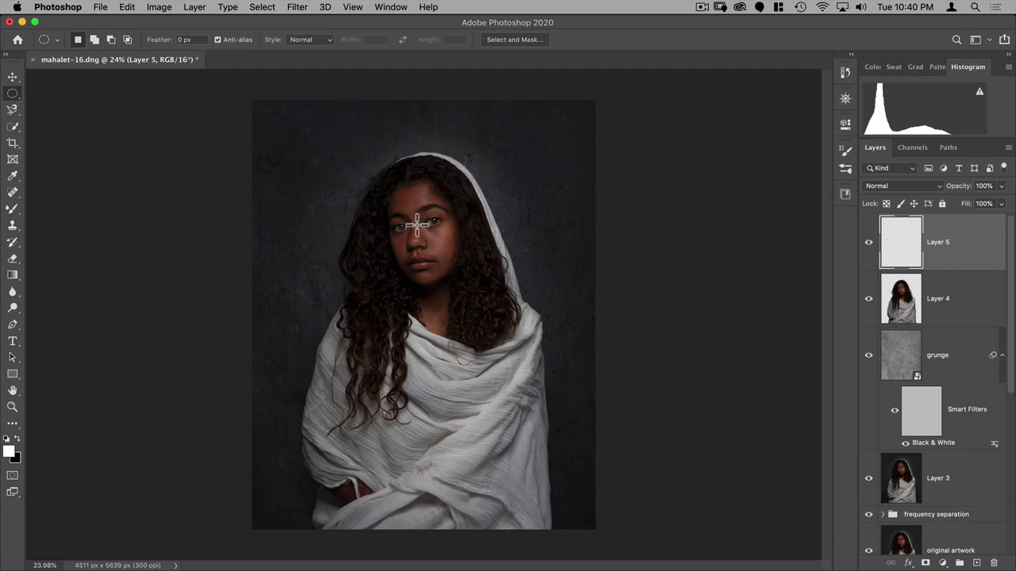
key("alt")
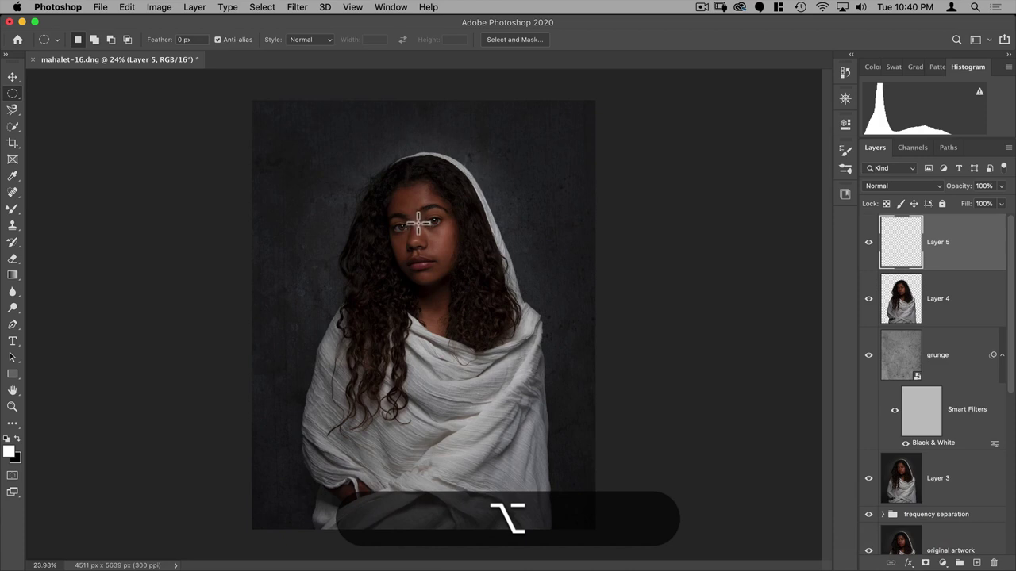
left_click_drag(418, 225, 523, 113)
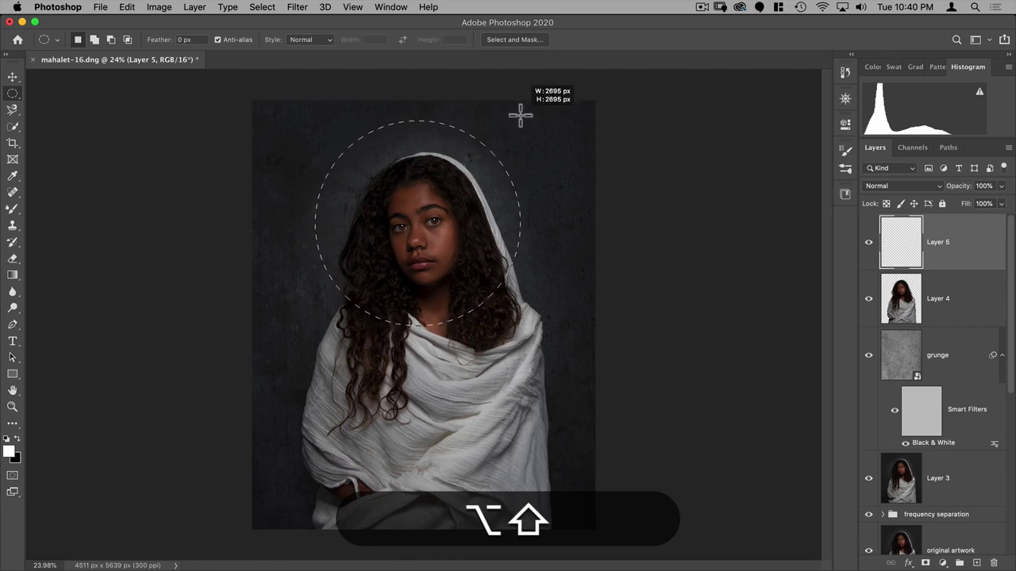
left_click_drag(518, 117, 517, 119)
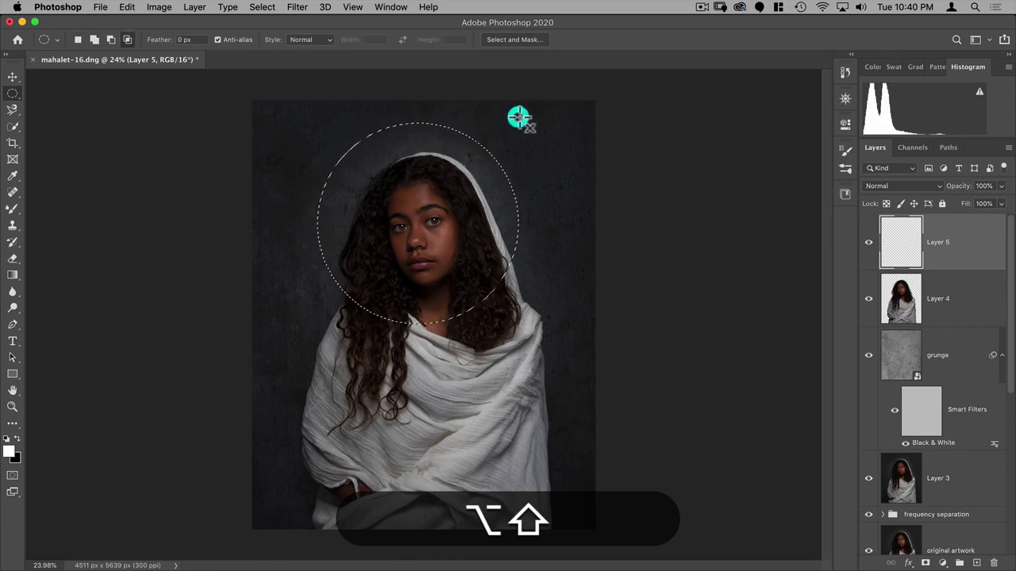
left_click_drag(444, 241, 450, 242)
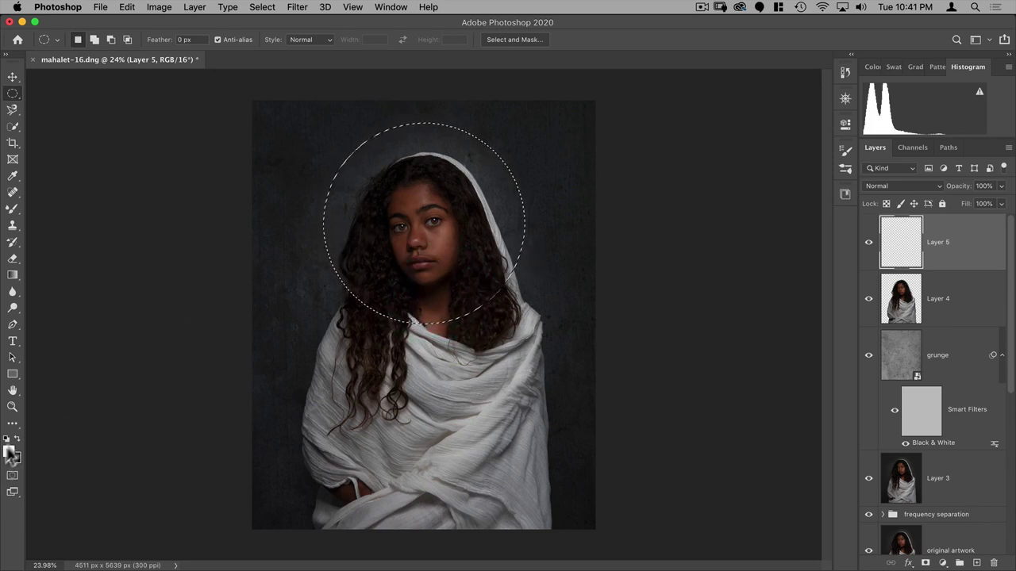
Step: Rename the new empty layer as halo
double_click(935, 242)
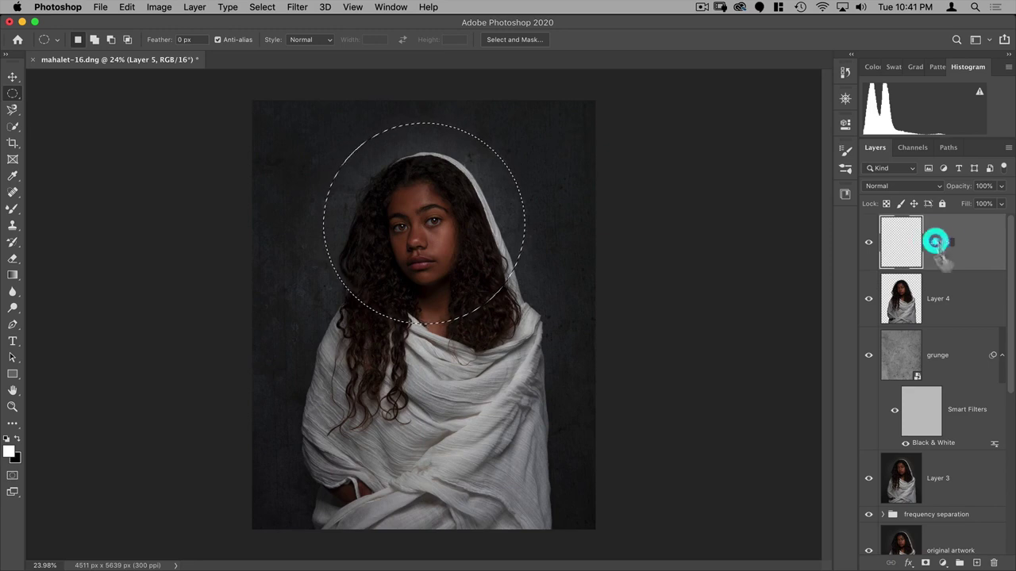
type("ha")
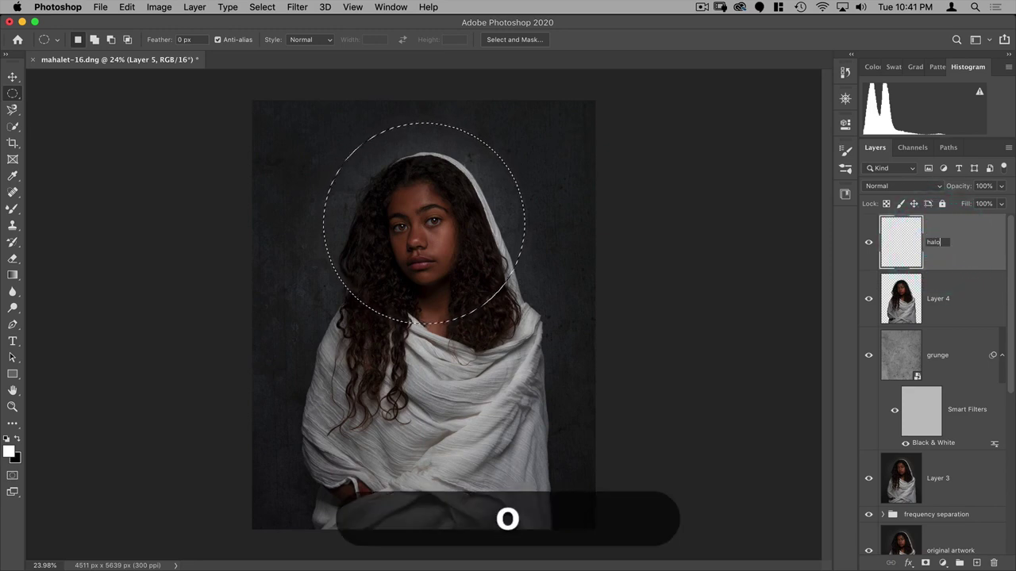
type("lo")
key("BackSpace")
key("BackSpace")
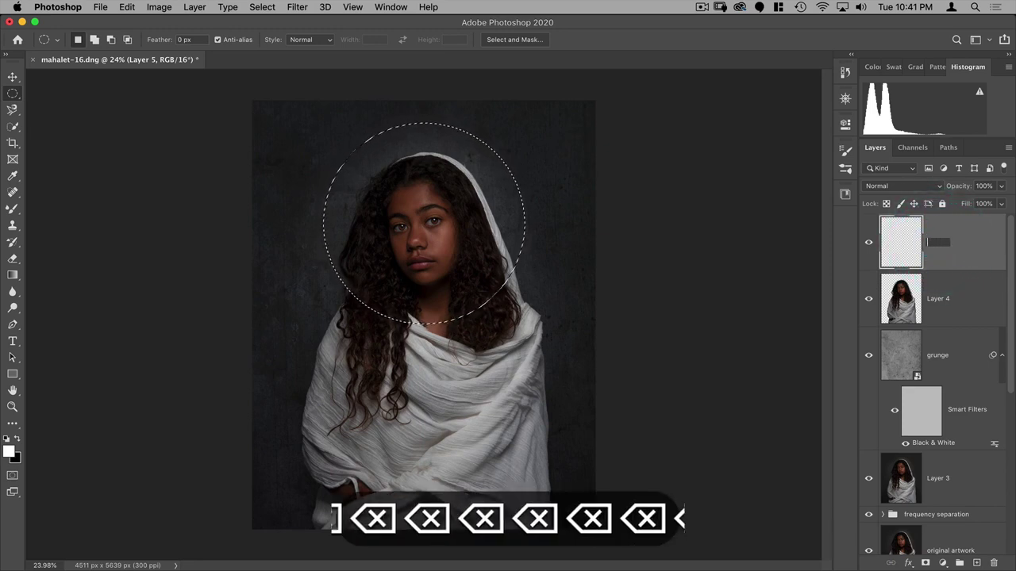
type("halo")
key("Return")
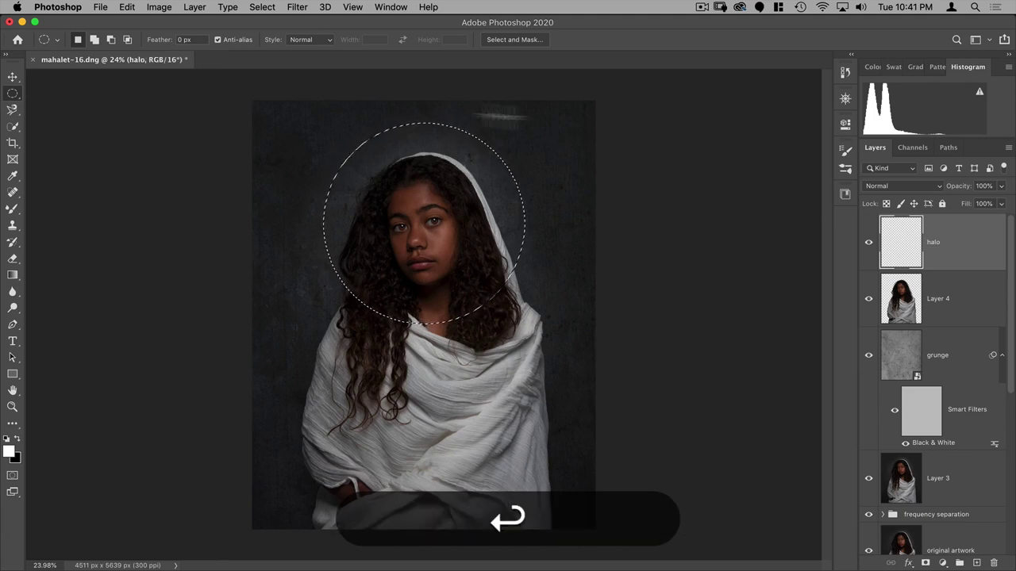
Step: Try a 30 px white stroke centred on the circular selection, then undo it
left_click(127, 7)
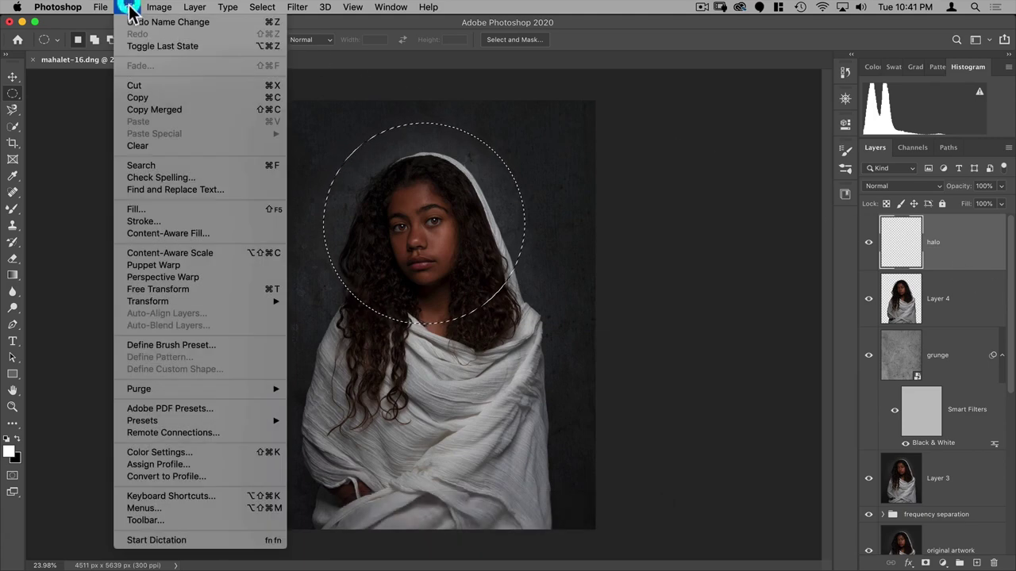
left_click(154, 222)
mouse_move(442, 197)
left_mouse_down()
mouse_move(650, 167)
mouse_move(634, 167)
left_mouse_up()
left_click(590, 196)
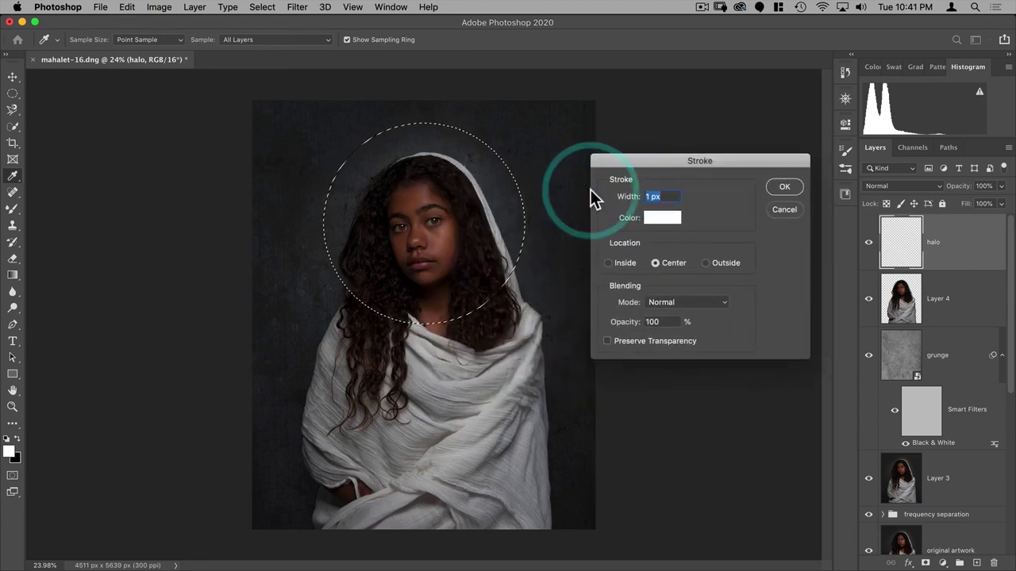
type("30")
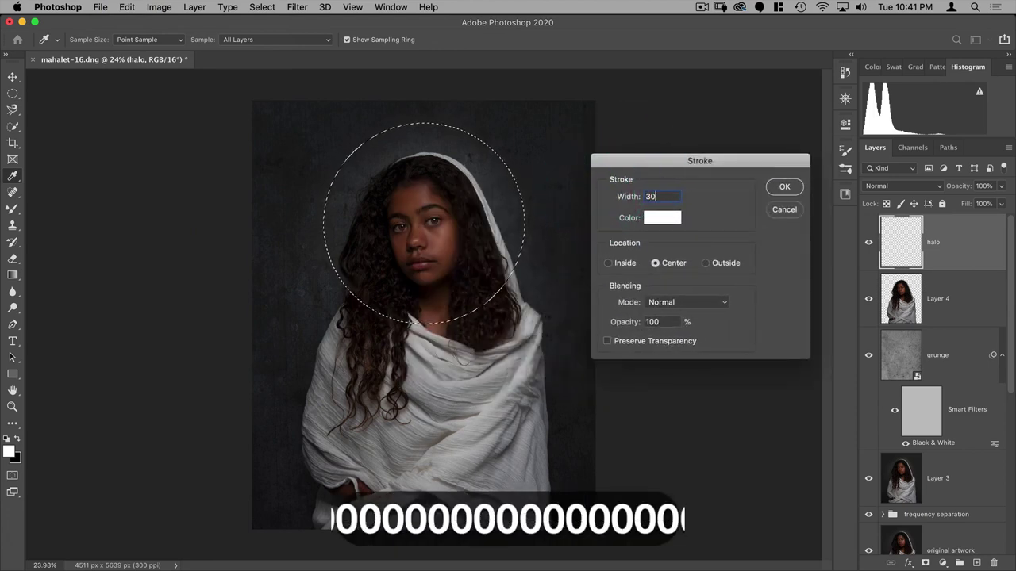
left_click(784, 189)
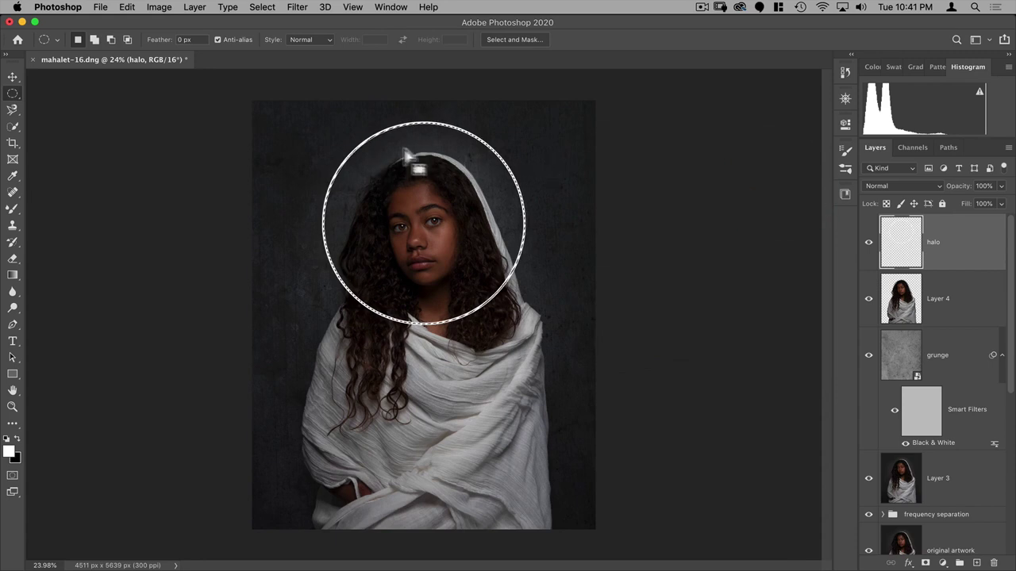
key("super+z")
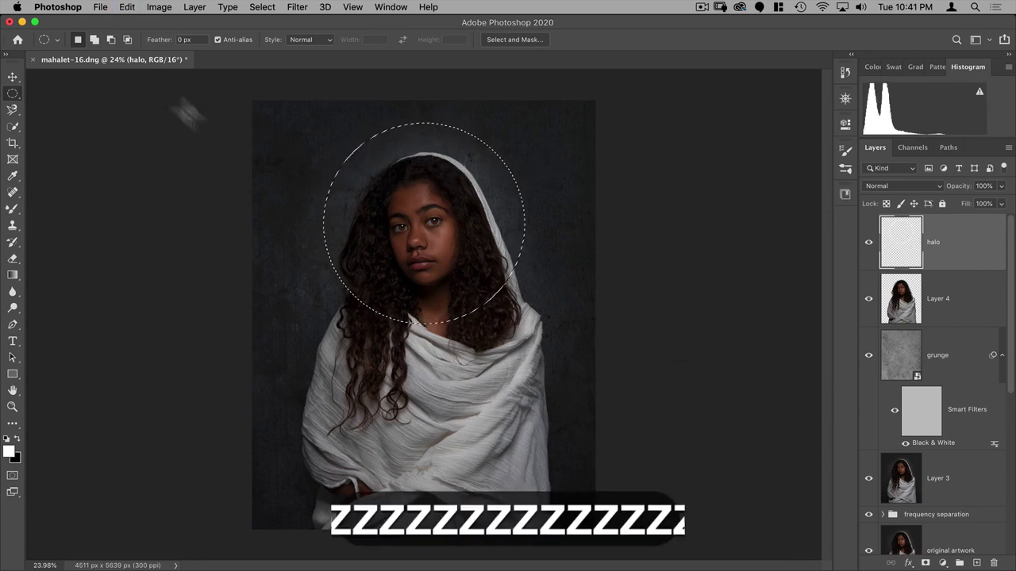
Step: Stroke the circular selection on the halo layer with a 25 px white line, location Center, and deselect
left_click(130, 10)
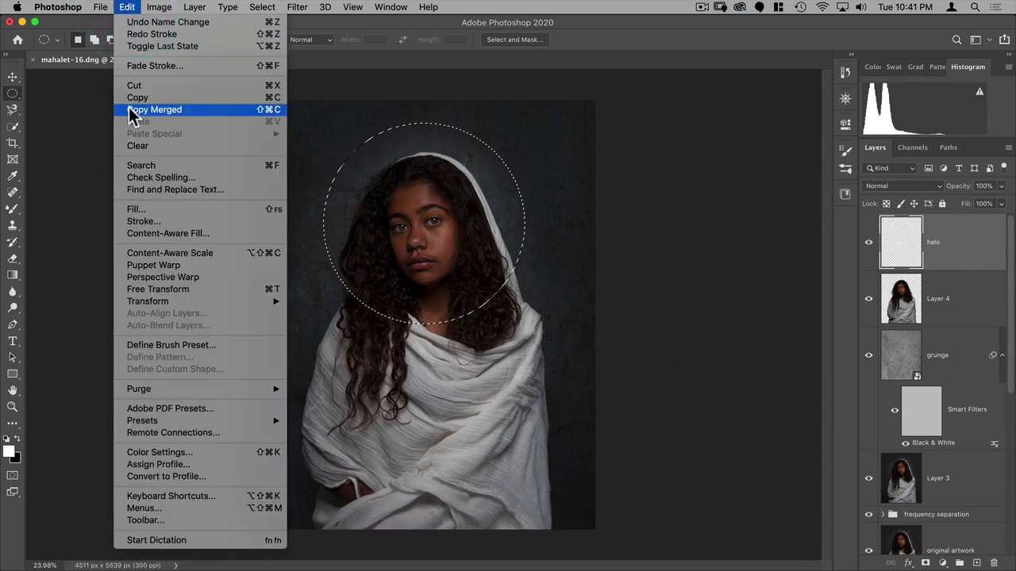
left_click(143, 222)
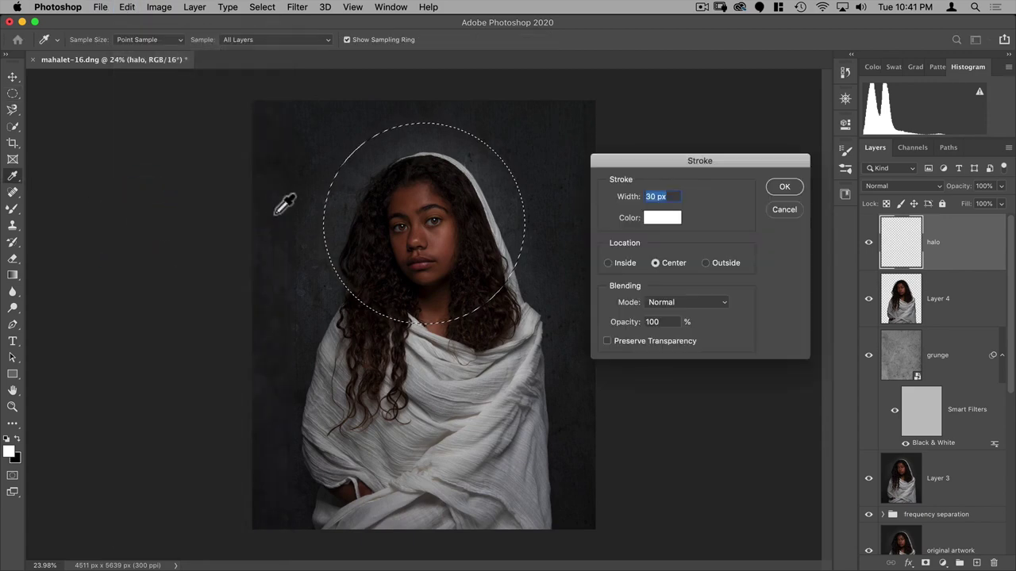
type("25")
key("Return")
key("m")
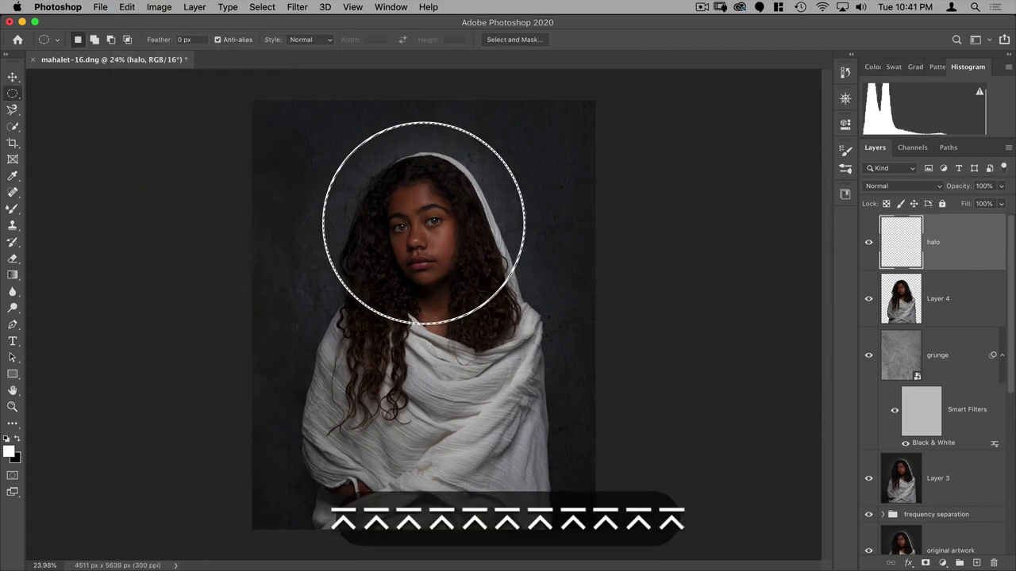
key("super+d")
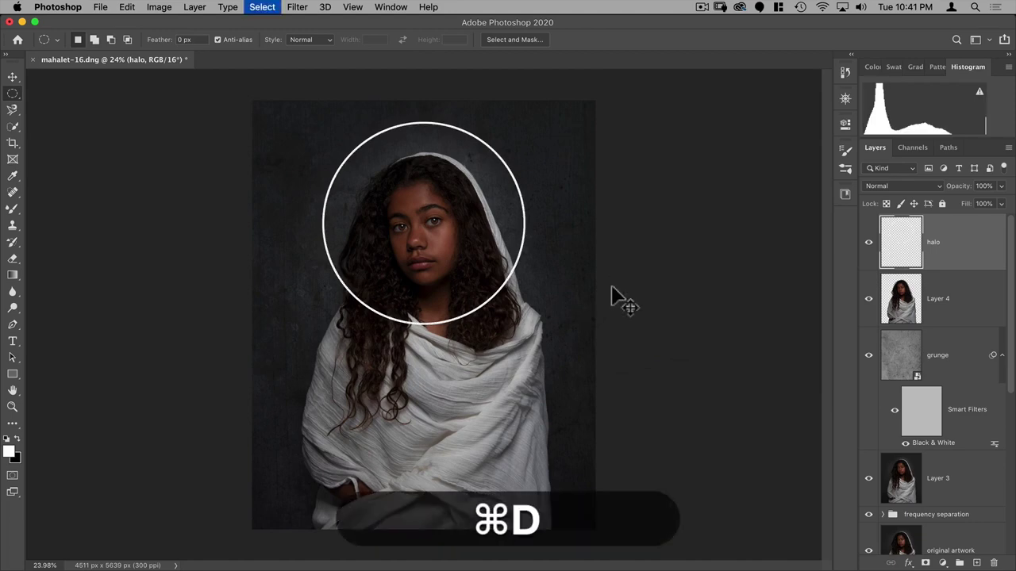
Step: Try placing the halo layer beneath Layer 4 and return it to the top of the layer stack
key("v")
key("space")
left_click_drag(447, 190, 453, 186)
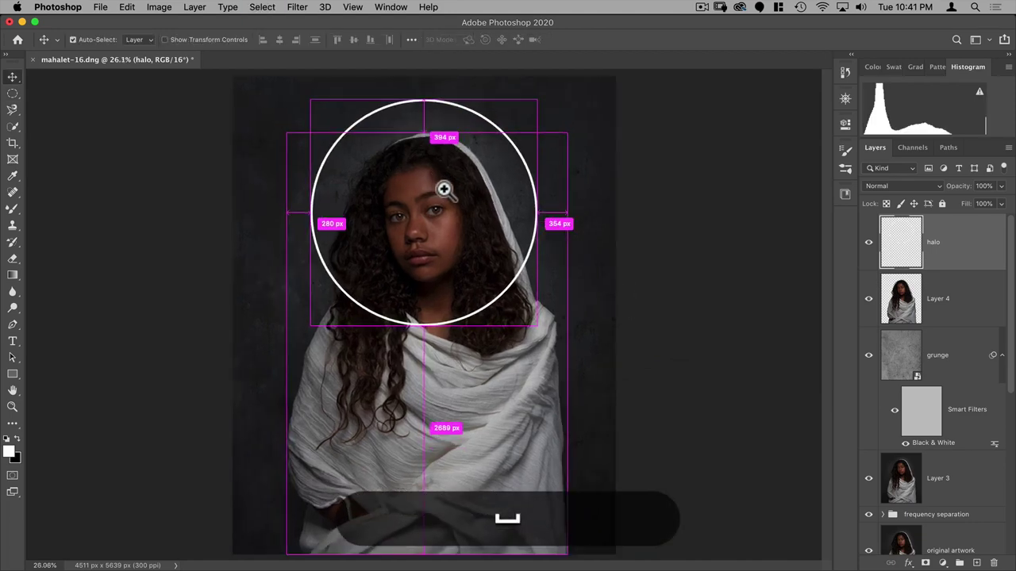
left_click_drag(523, 251, 521, 288)
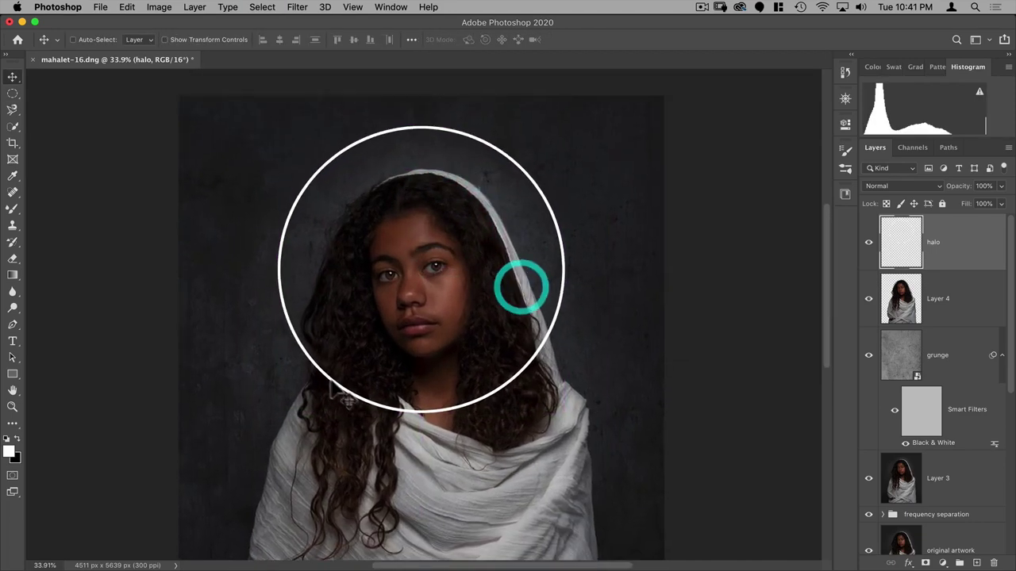
left_click_drag(933, 256, 931, 298)
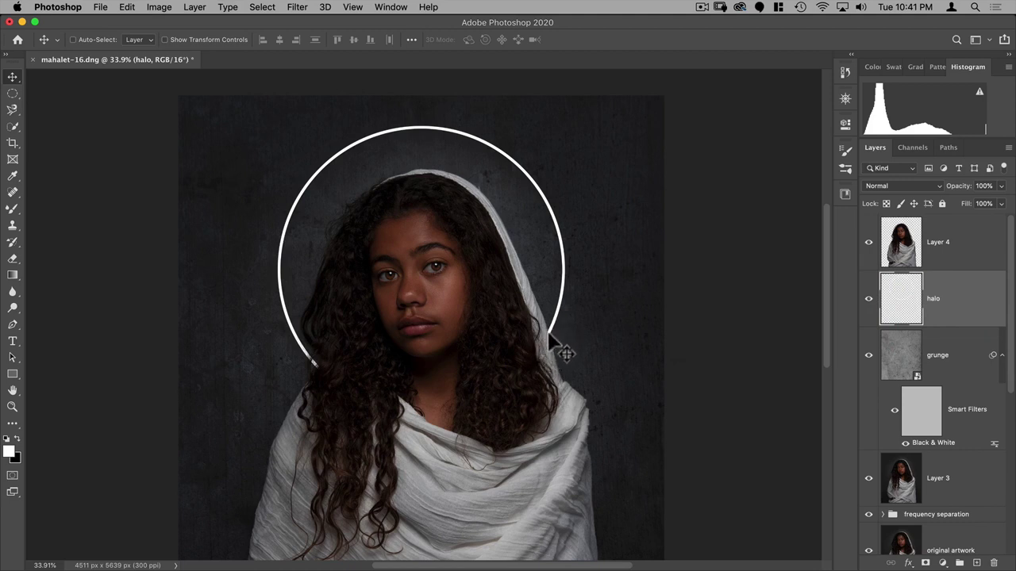
left_click_drag(904, 311, 907, 238)
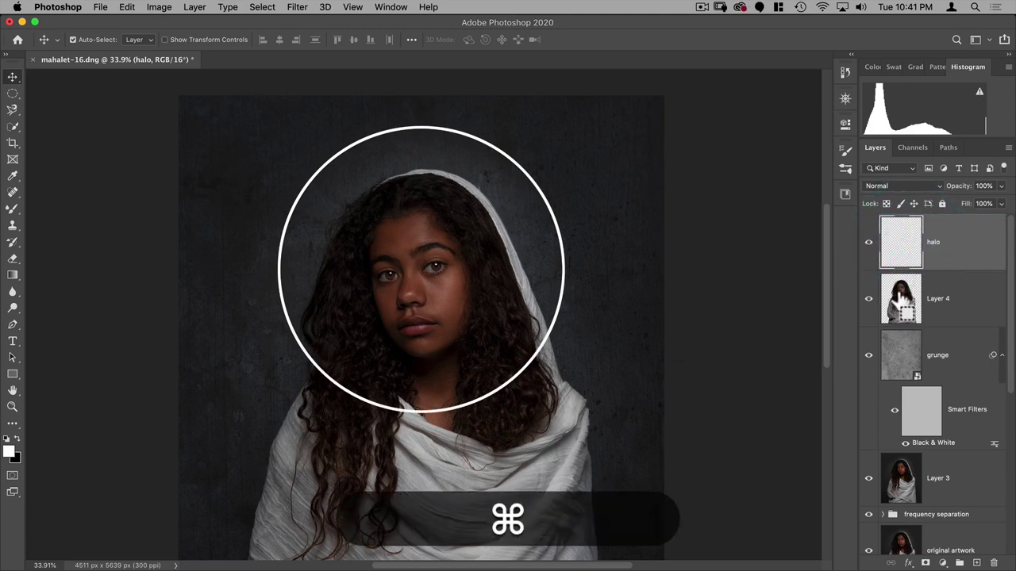
Step: Load Layer 4's outline as a selection and use it to add an inverted layer mask to the halo layer
key("super")
left_click(904, 302, "super")
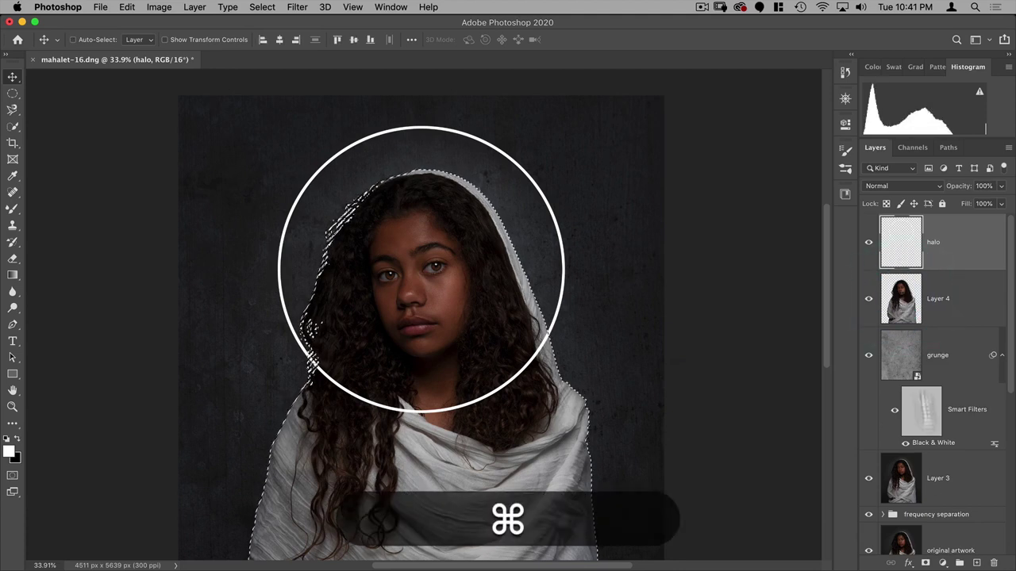
key("alt")
left_click(925, 564, "alt")
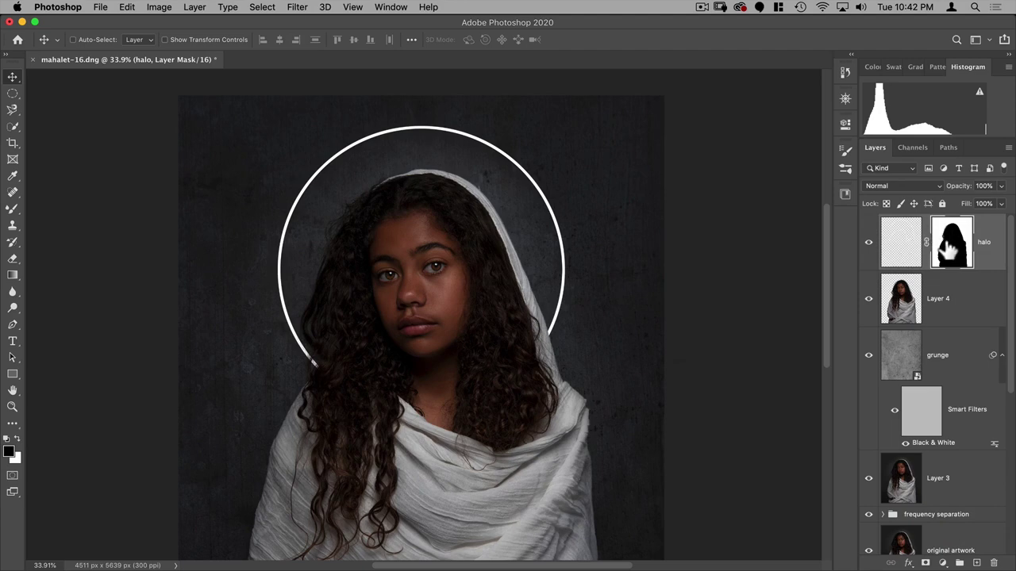
Step: Compare the red, green and blue channels around the shawl edge and load the Blue channel as a selection, returning to the RGB composite
key("super+space")
left_click_drag(560, 335, 635, 300)
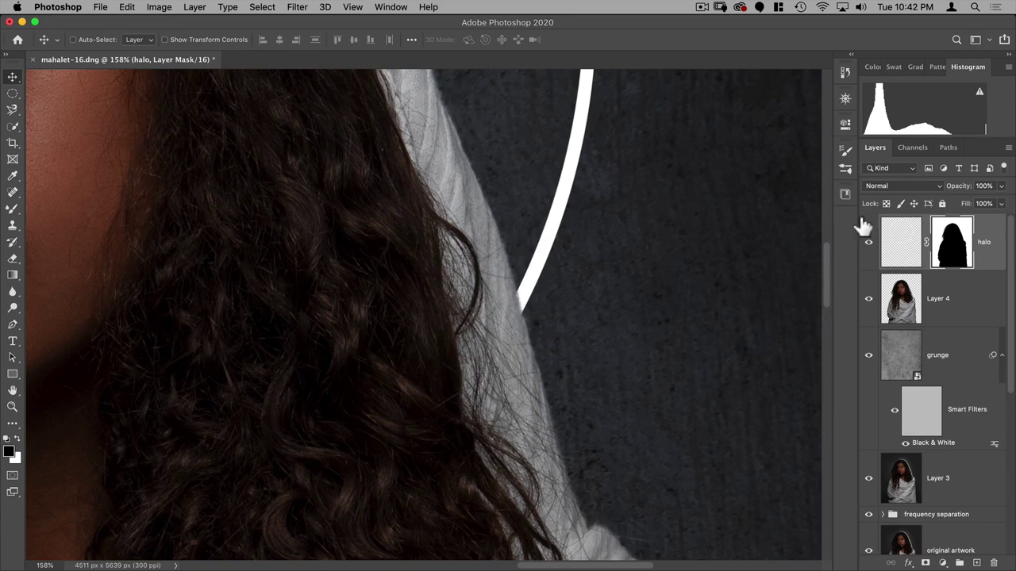
left_click(912, 148)
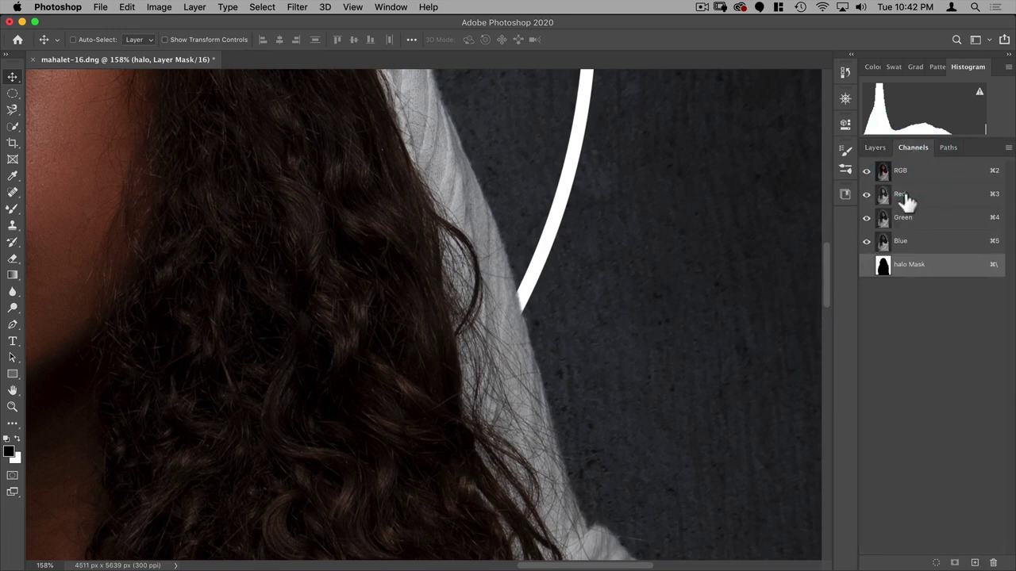
left_click(906, 198)
left_click(907, 169)
left_click(907, 197)
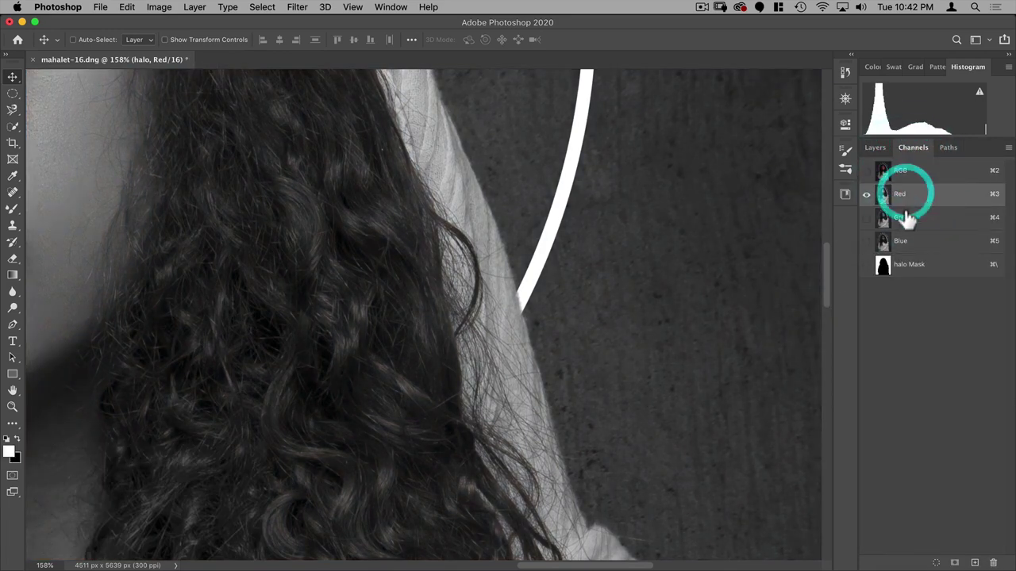
left_click(906, 218)
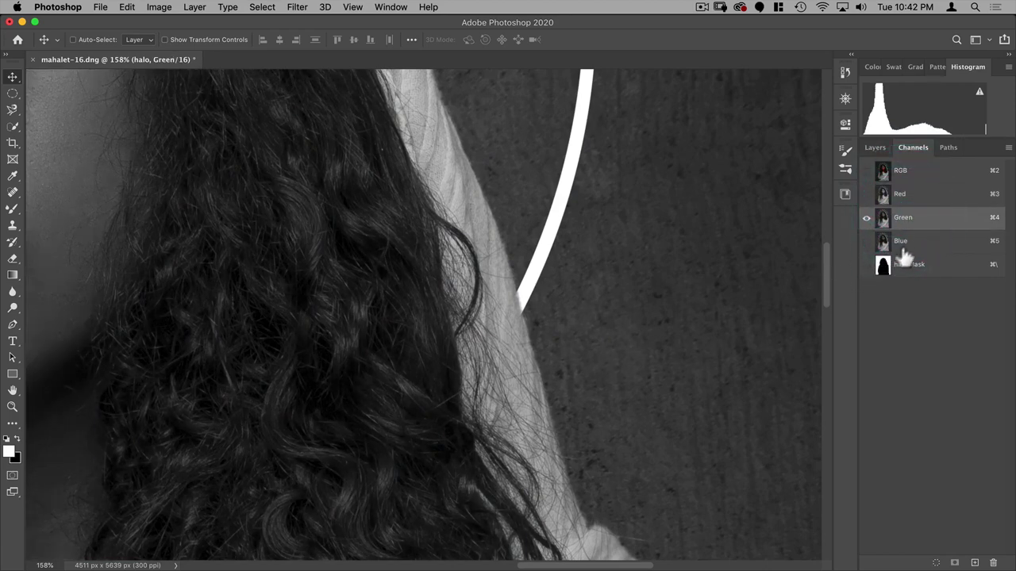
left_click(906, 242)
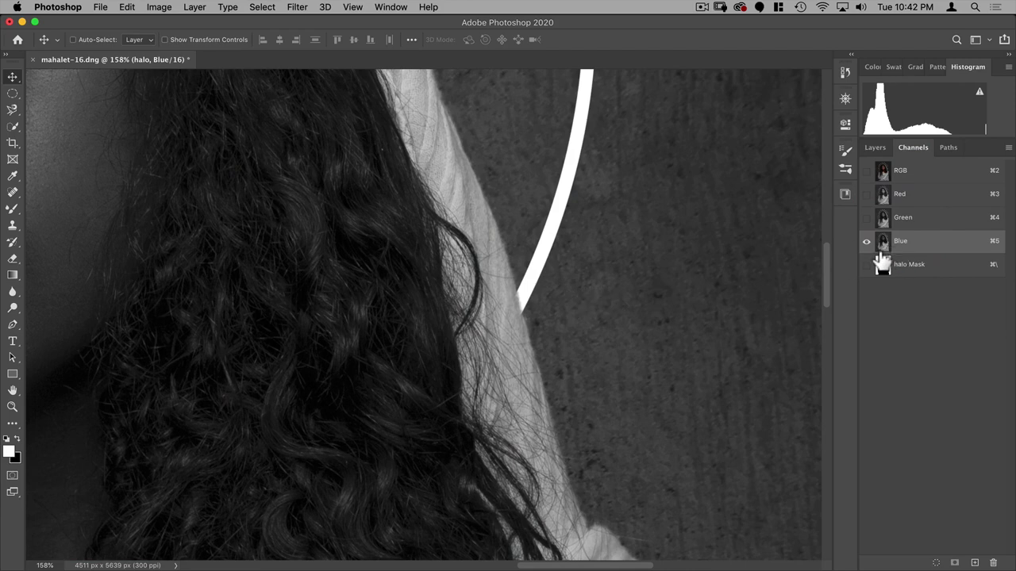
left_click(882, 242, "super")
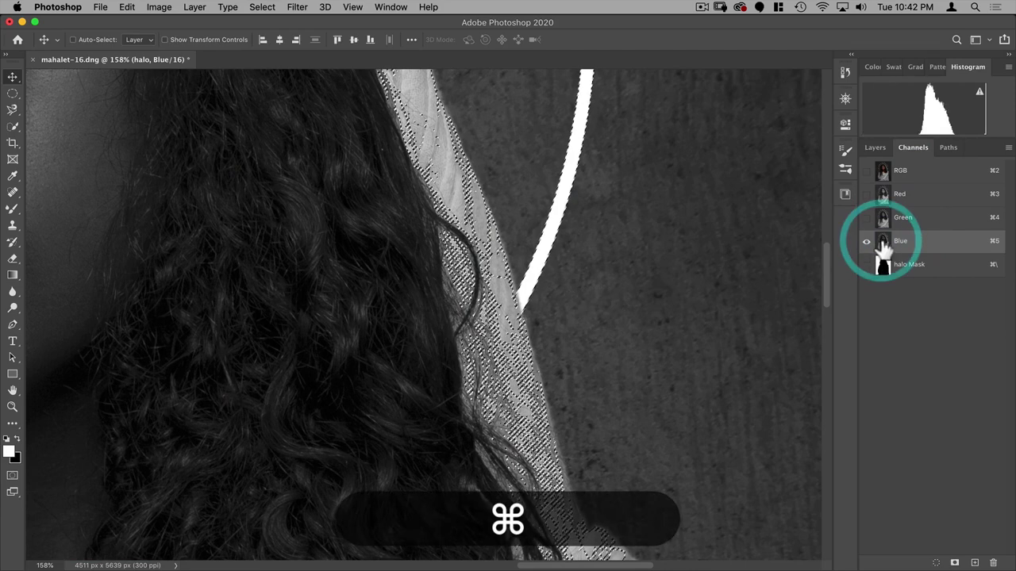
left_click(891, 171)
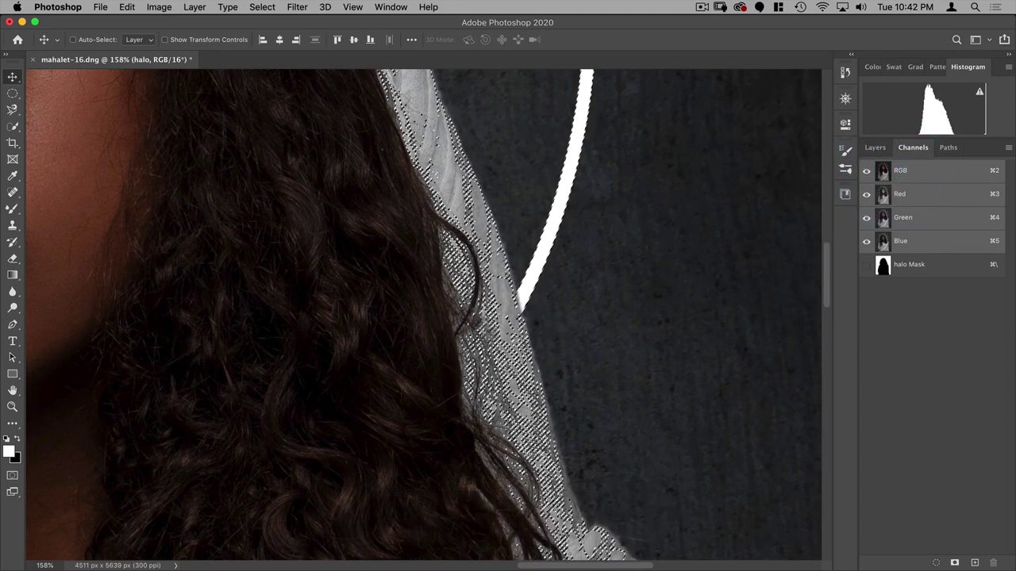
left_click(875, 147)
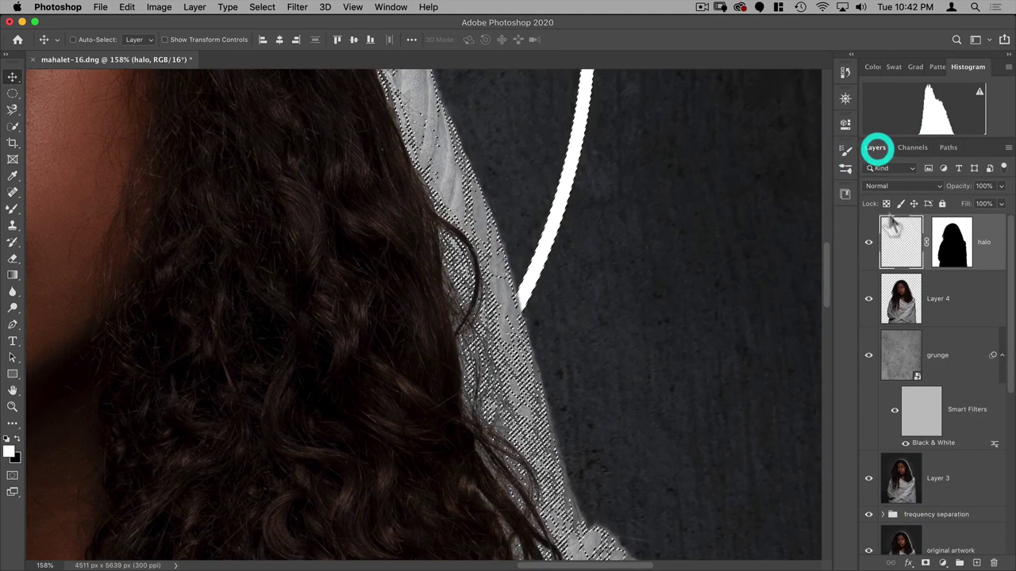
Step: Show the selection as a Quick Mask and set its overlay to pure green at 100% opacity
key("q")
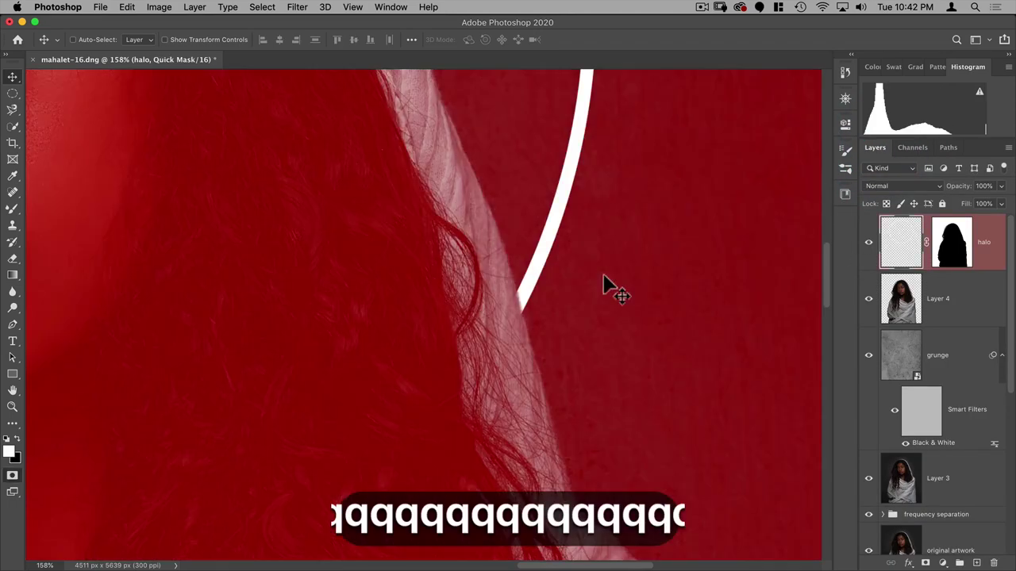
left_click(917, 151)
double_click(952, 289)
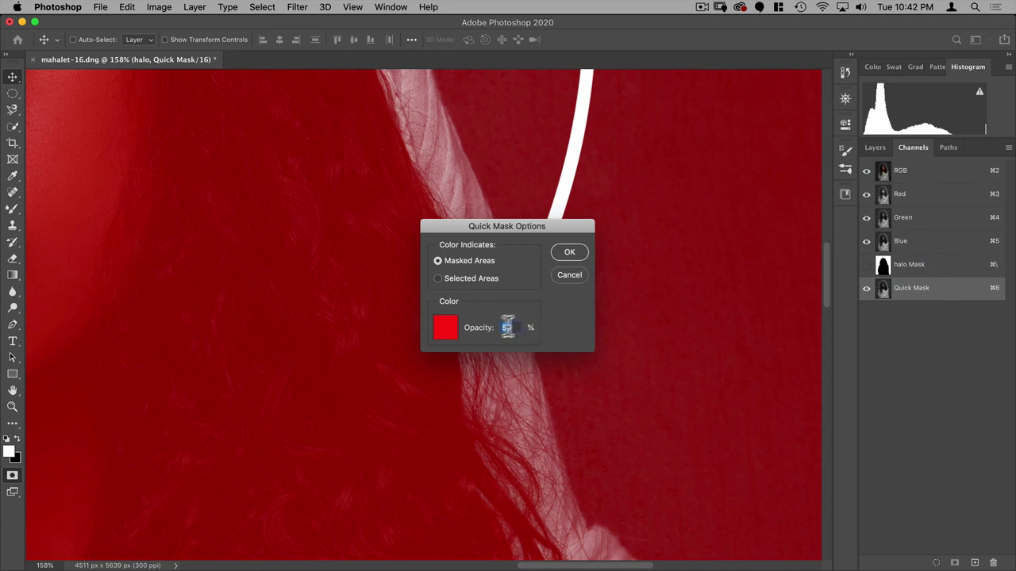
left_click(445, 327)
left_click(520, 299)
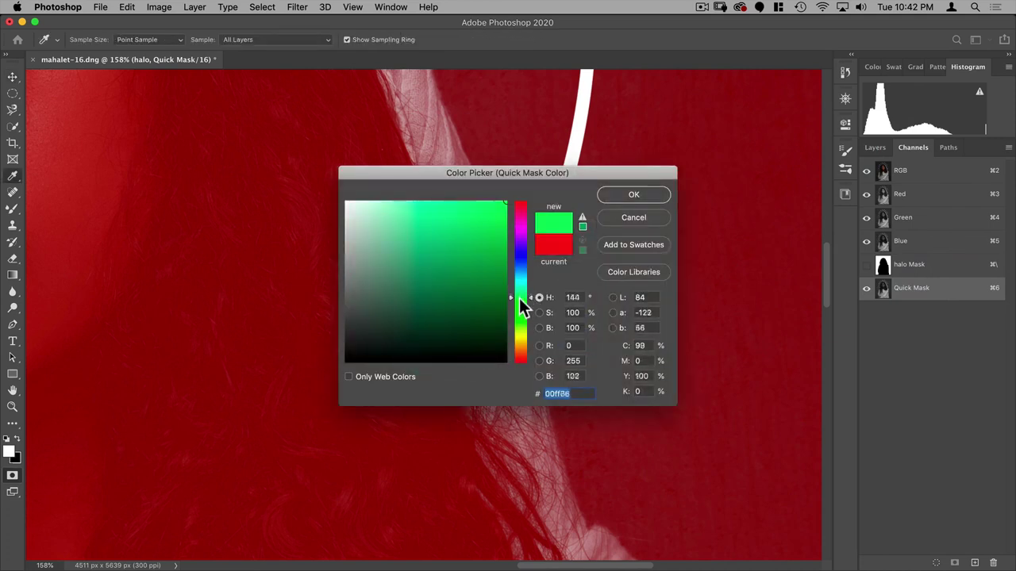
left_click_drag(519, 298, 519, 307)
left_click(633, 195)
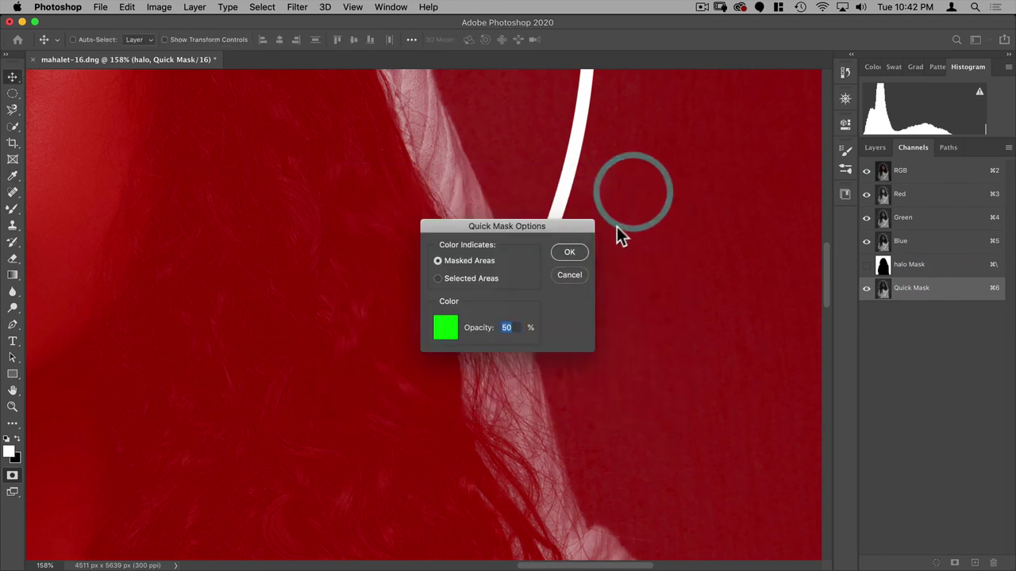
type("100")
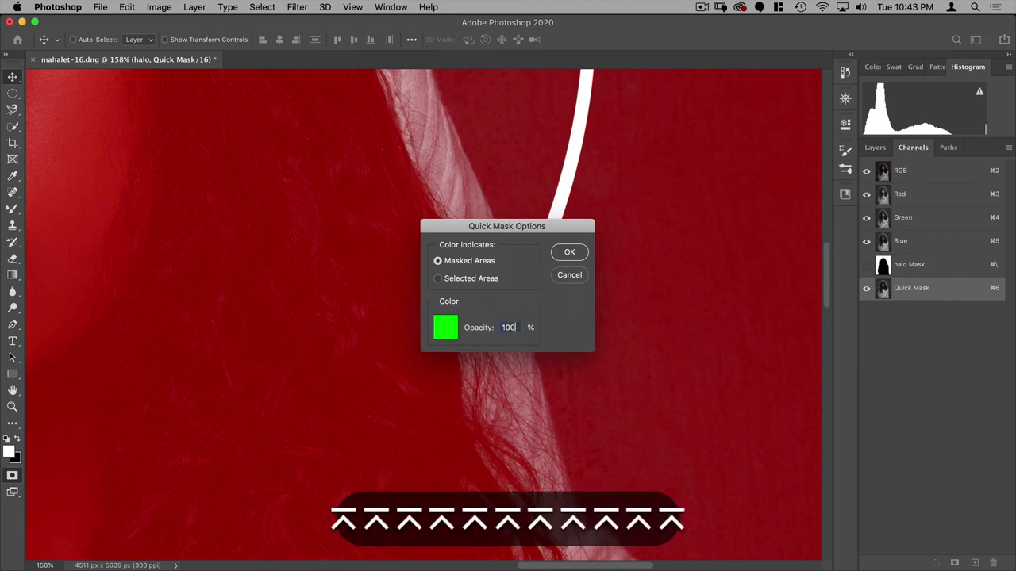
key("Return")
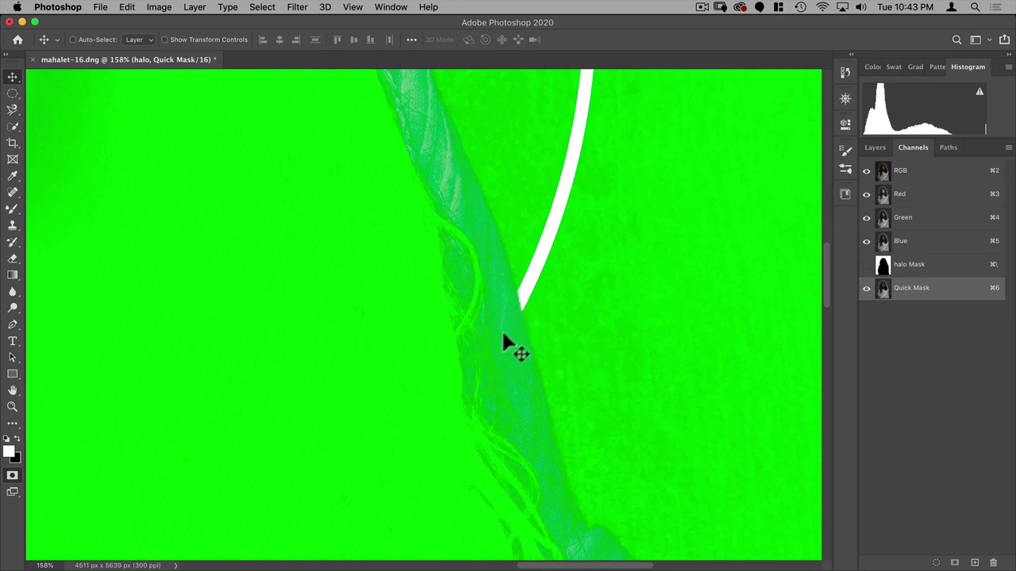
Step: Increase the Quick Mask's contrast with Curves by moving the white and black points inward to separate the shawl from the hair
key("super")
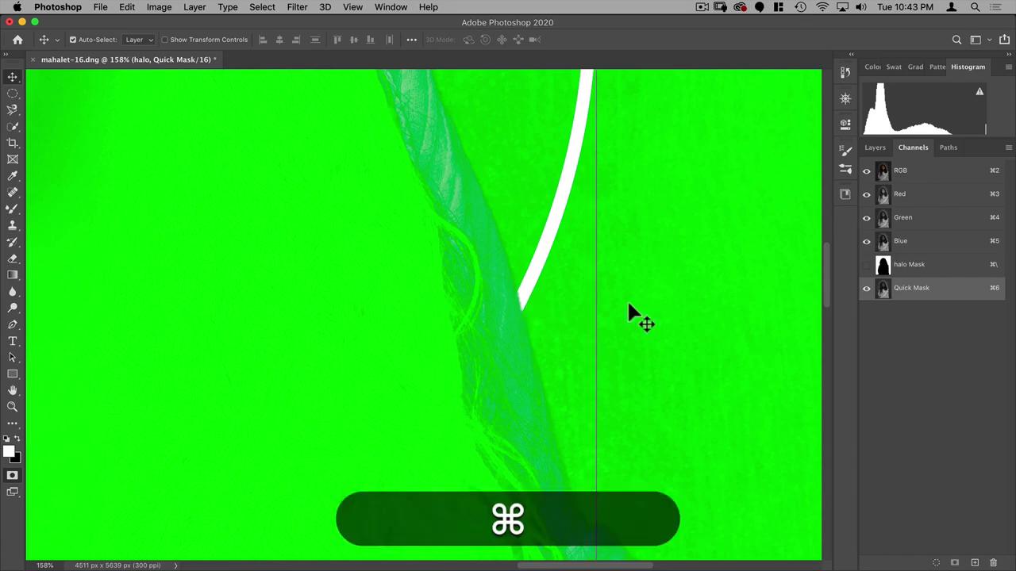
key("super+m")
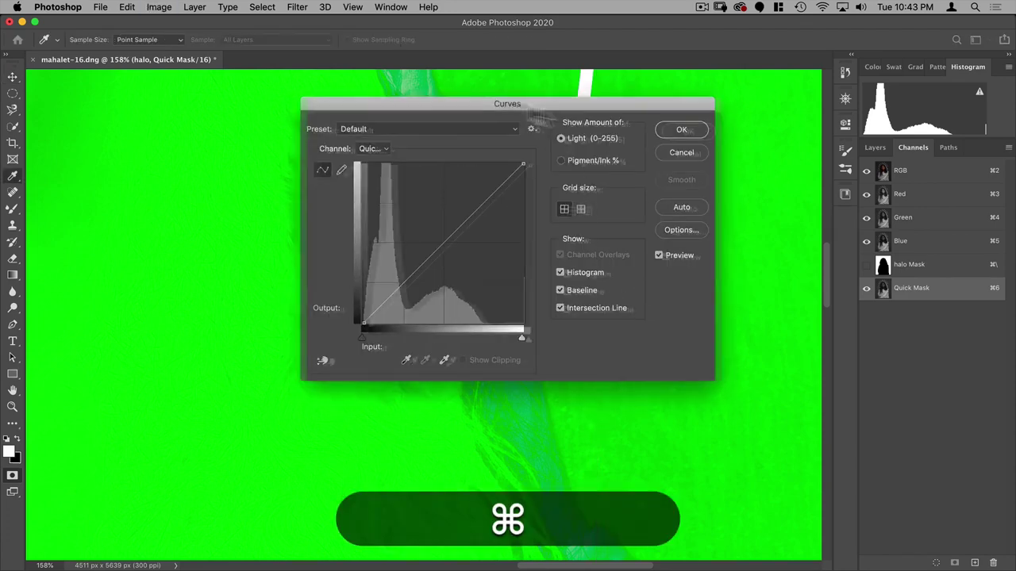
left_click_drag(516, 110, 796, 185)
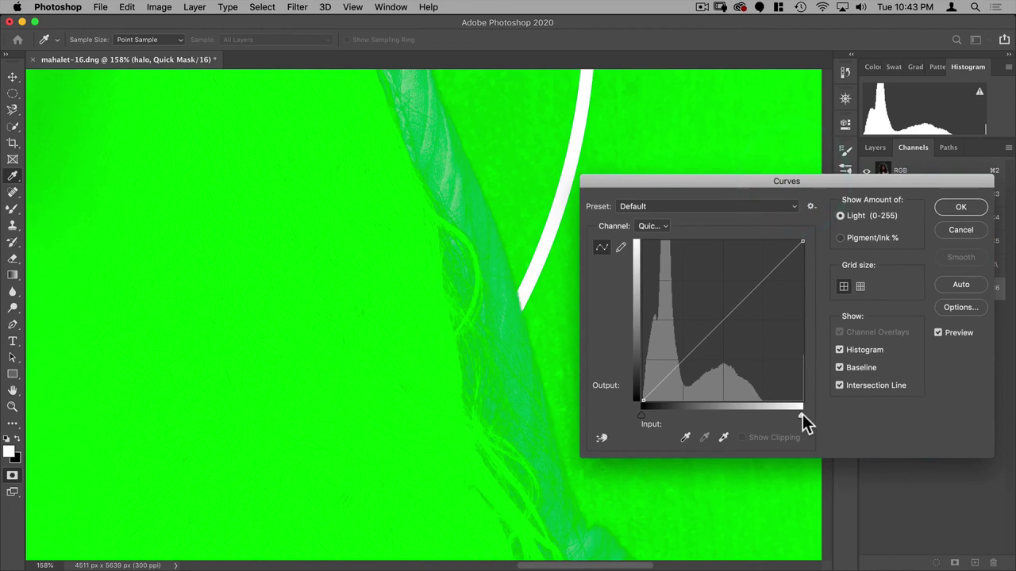
left_click_drag(800, 412, 714, 405)
left_click_drag(642, 414, 665, 415)
left_click(952, 208)
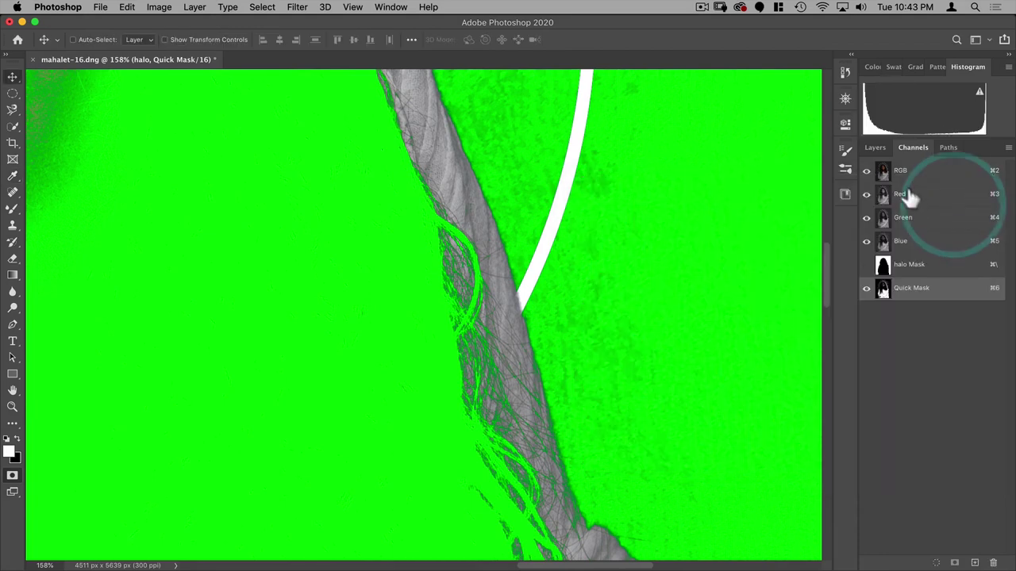
Step: Turn the Quick Mask back into a selection and make the halo layer's mask the active target
left_click(876, 146)
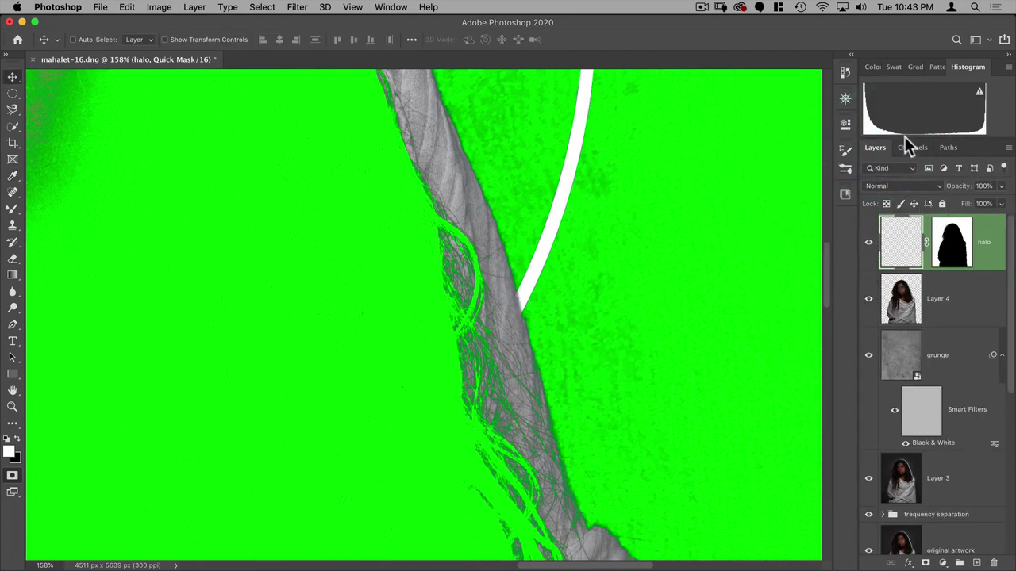
left_click(913, 148)
left_click(905, 169)
left_click(875, 147)
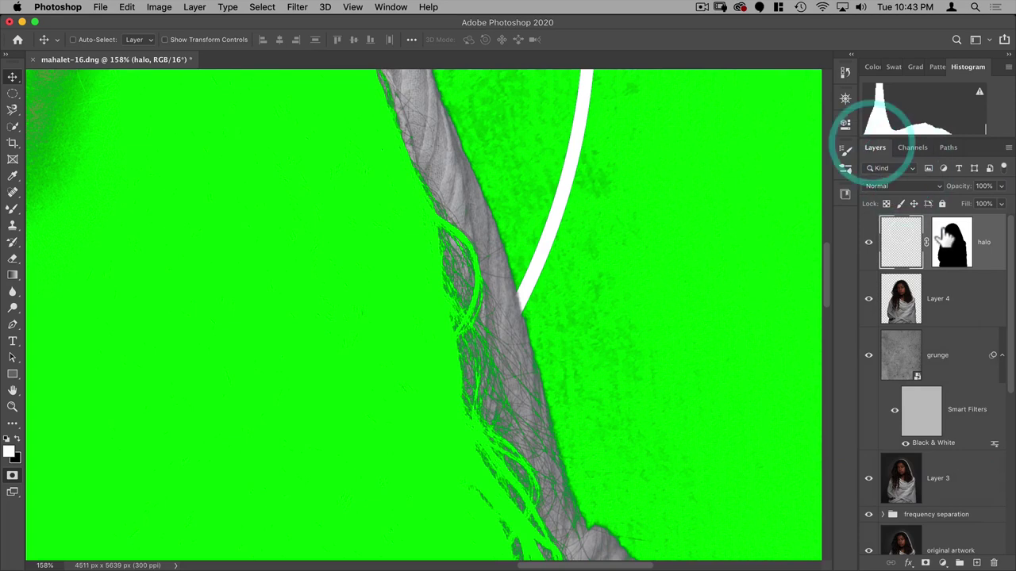
left_click(940, 239)
left_click(950, 246)
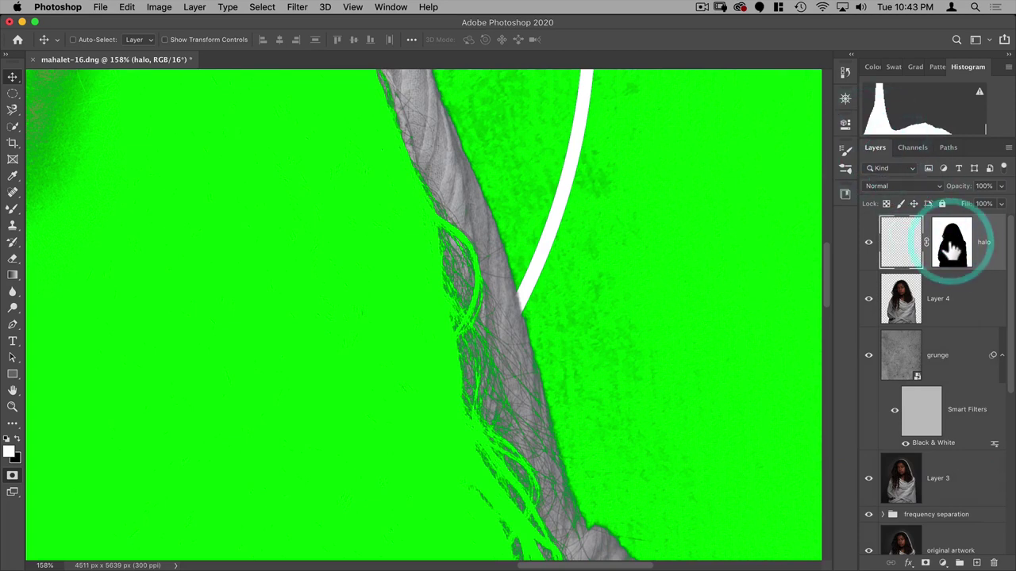
key("q")
key("q")
key("q")
key("q")
key("q")
key("q")
key("q")
key("q")
key("q")
key("q")
key("q")
key("q")
key("q")
key("q")
key("q")
key("q")
key("q")
left_click(949, 246)
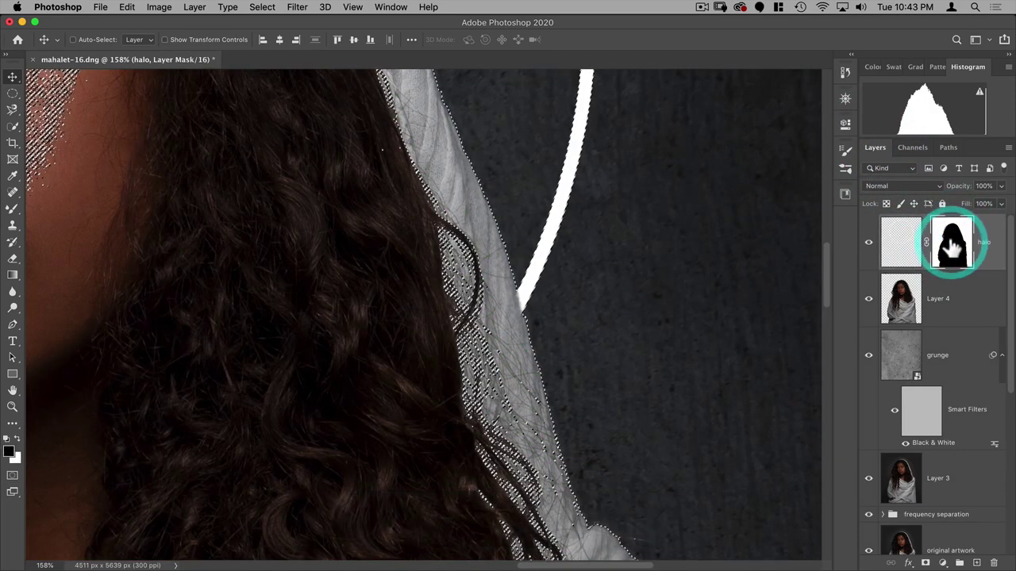
Step: Paint white on the halo mask with the Brush at 5% flow, within the selection where the ring meets the shawl
key("b")
key("b")
key("b")
key("b")
key("b")
key("b")
key("b")
key("b")
key("b")
key("b")
key("b")
key("b")
key("b")
key("b")
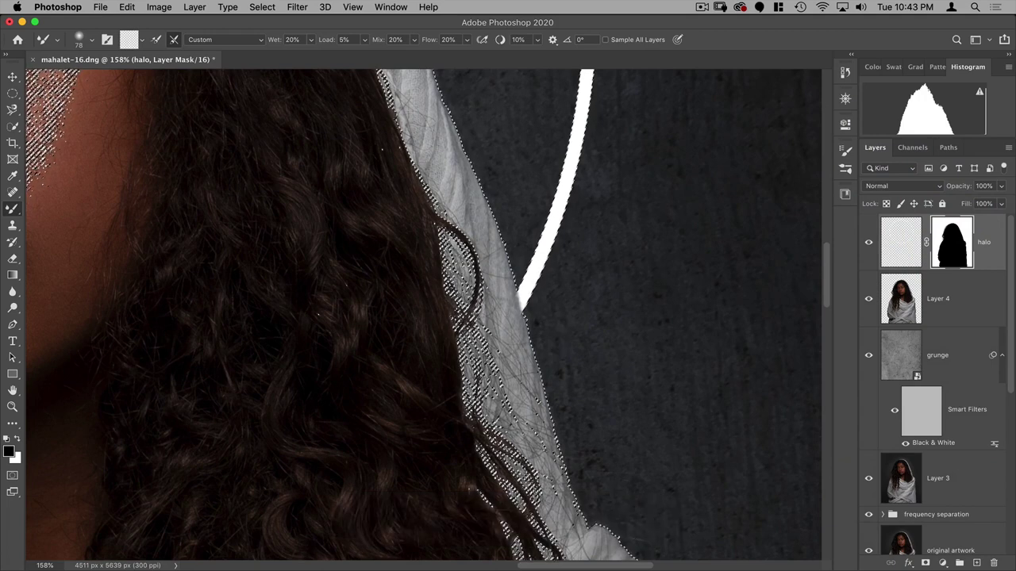
key("x")
key("x")
key("x")
key("x")
key("x")
key("x")
key("x")
key("x")
key("x")
key("x")
key("x")
key("x")
key("x")
key("x")
key("x")
key("x")
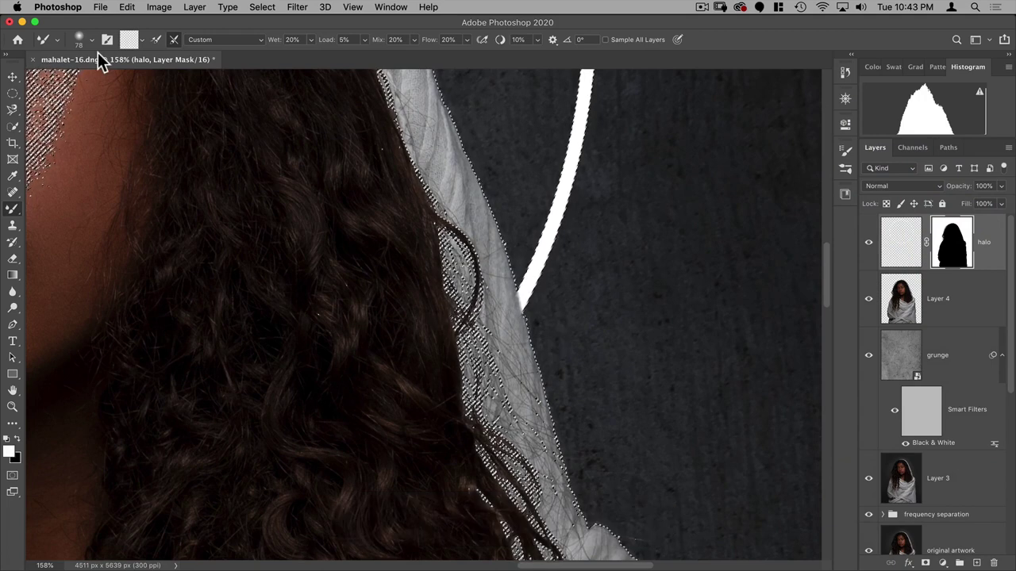
left_click_drag(12, 208, 61, 211)
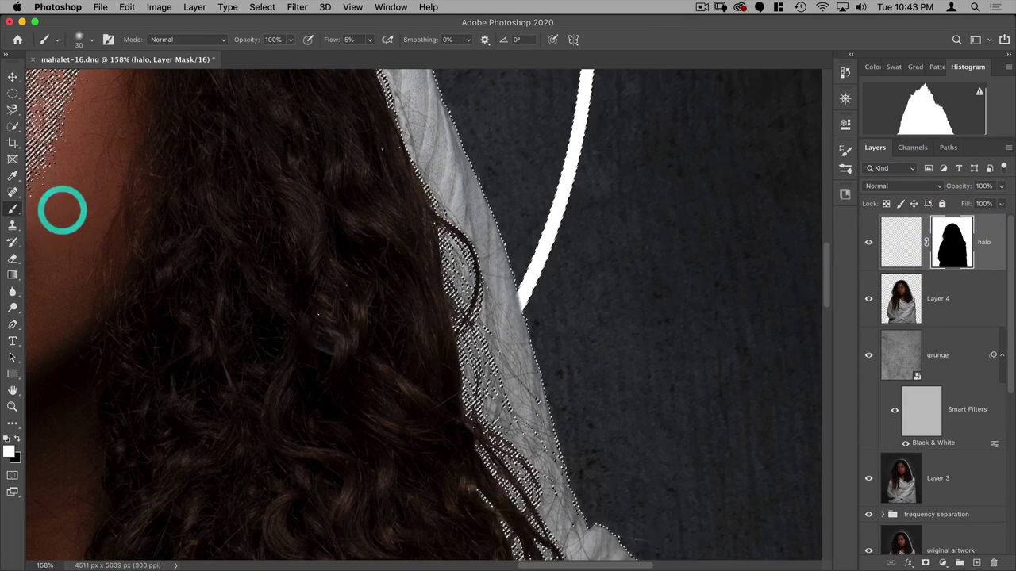
mouse_move(540, 309)
left_mouse_down()
mouse_move(571, 302)
mouse_move(515, 294)
mouse_move(503, 328)
left_mouse_up()
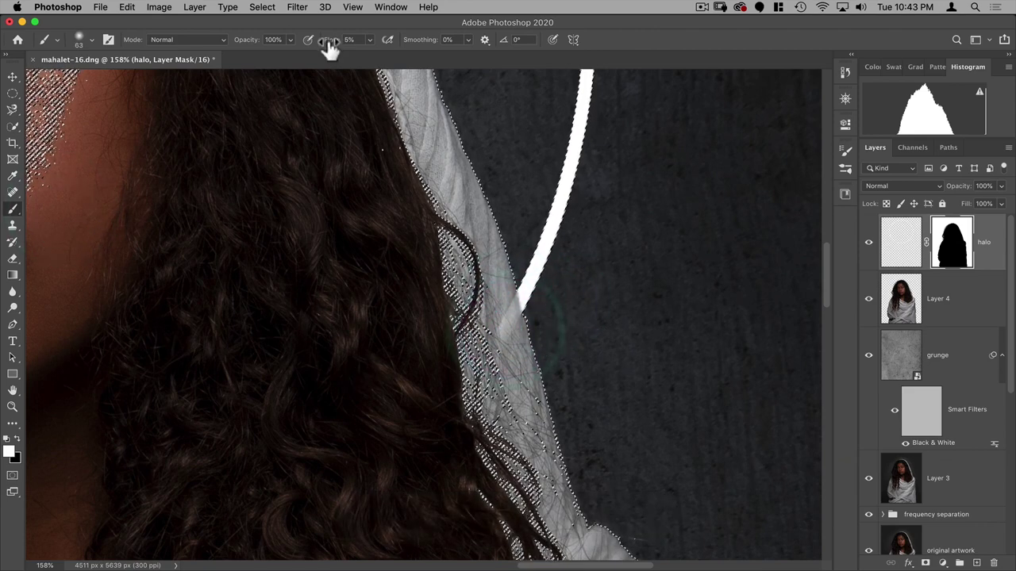
Step: Set the brush flow to 100% and reveal the halo ring across the shawl up to the hair, clearing the selection
left_click_drag(330, 41, 575, 49)
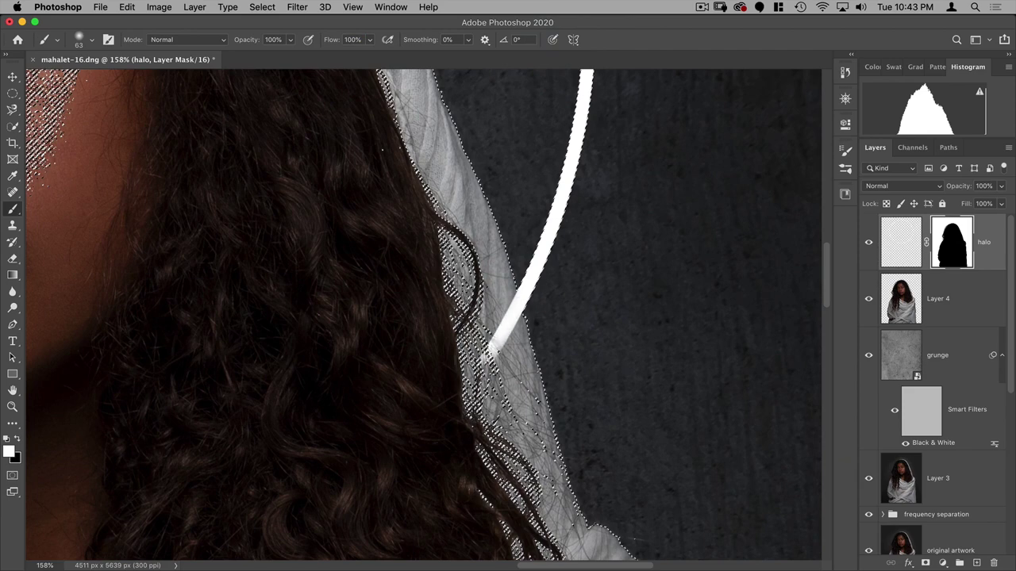
left_click_drag(488, 353, 468, 385)
mouse_move(528, 290)
left_mouse_down()
mouse_move(465, 394)
mouse_move(496, 335)
mouse_move(440, 396)
mouse_move(396, 413)
left_mouse_up()
key("super+d")
key("v")
key("space")
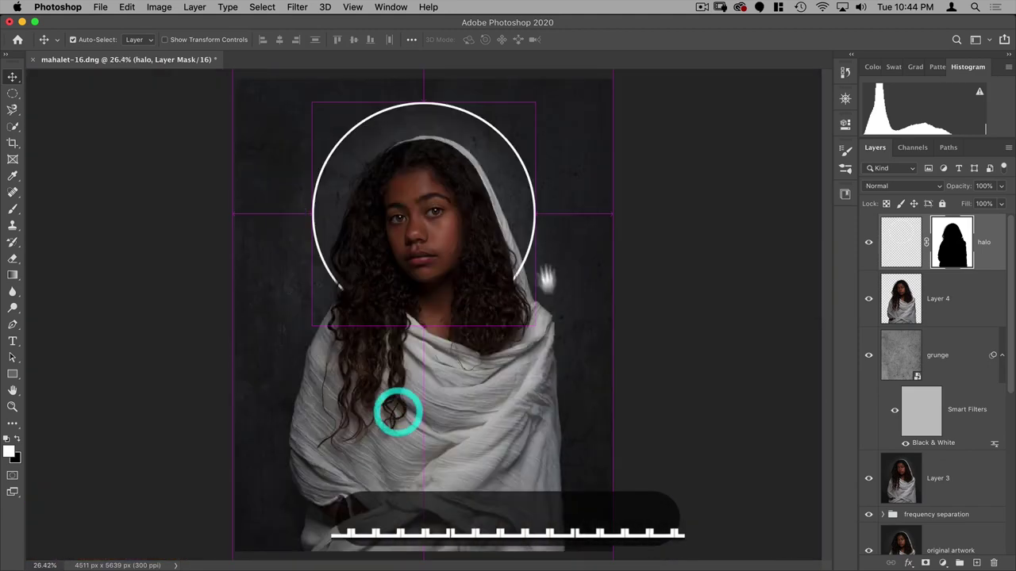
left_click(435, 263)
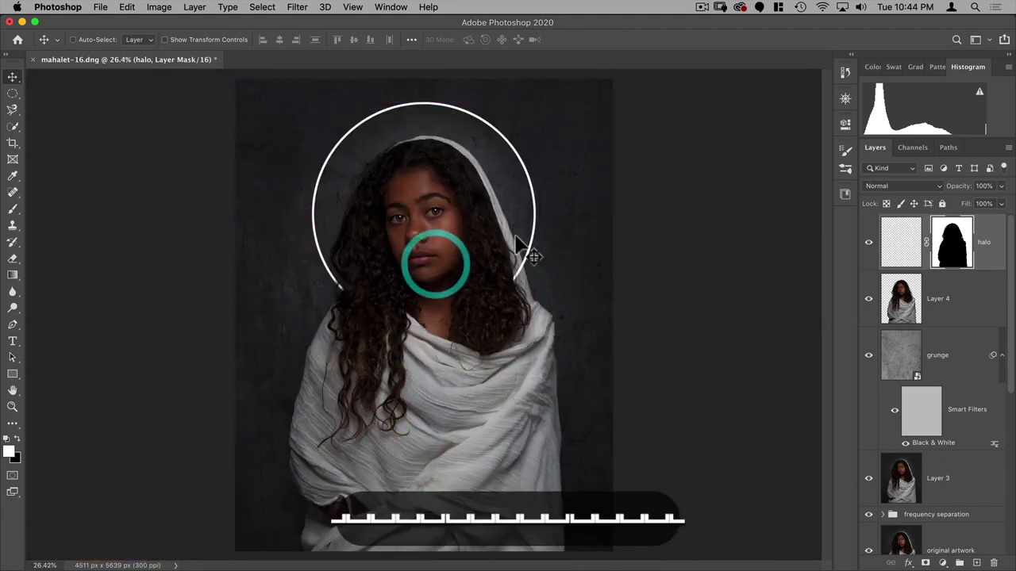
Step: Convert the masked halo layer into a smart object
key("v")
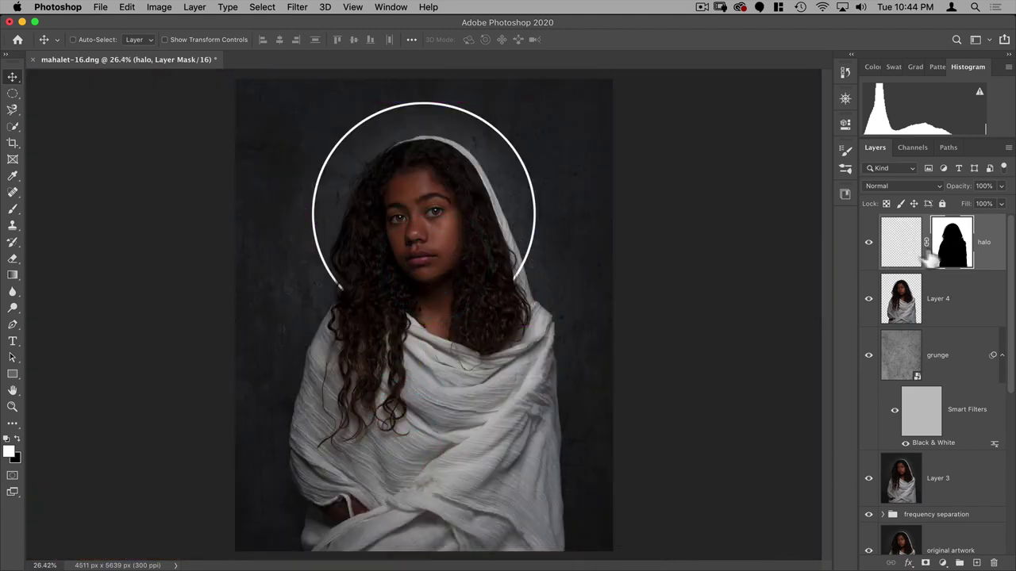
right_click(992, 241)
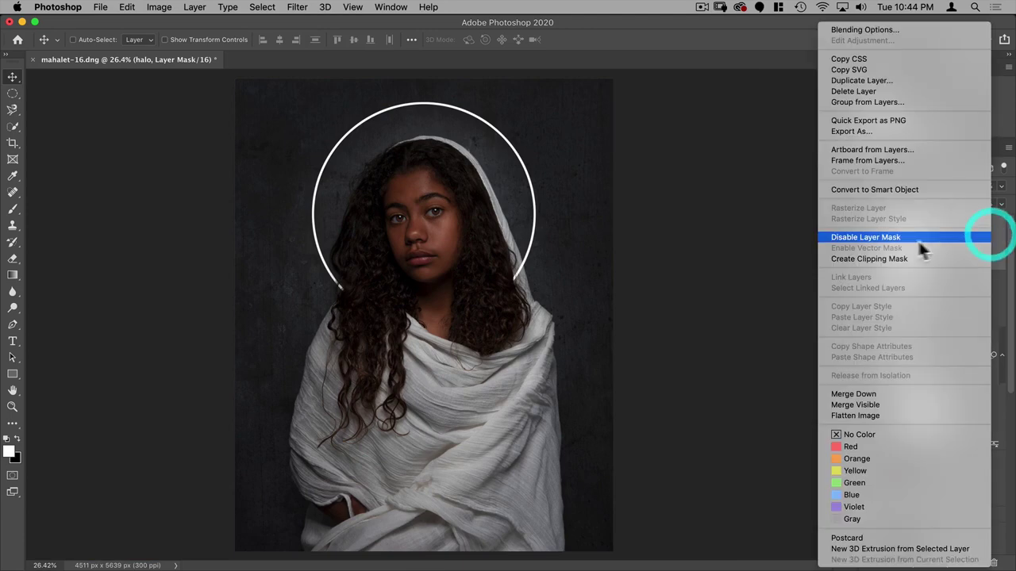
left_click(873, 185)
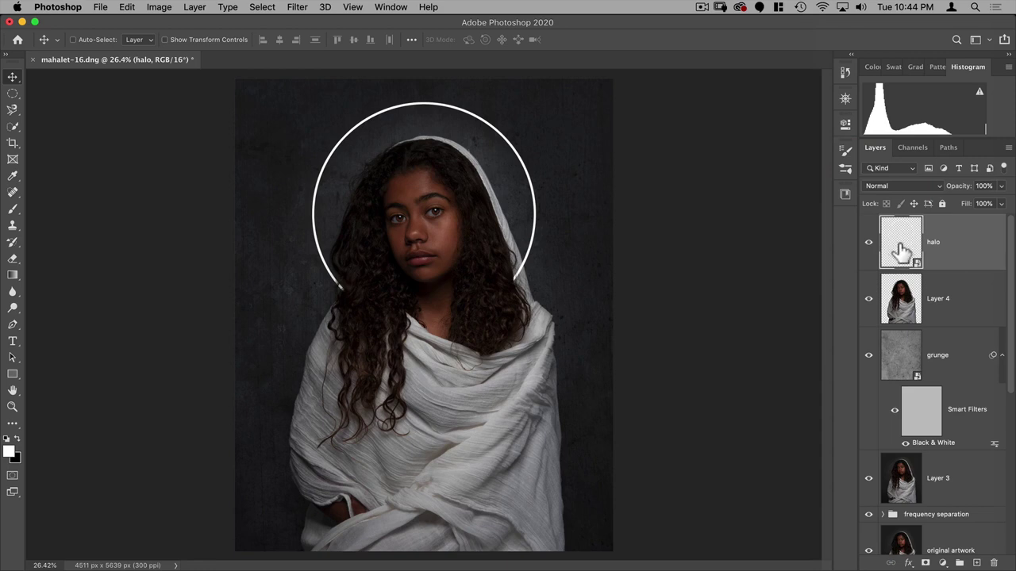
Step: Create a rasterized duplicate of the halo smart object and name it "glow"
key("super+j")
right_click(935, 254)
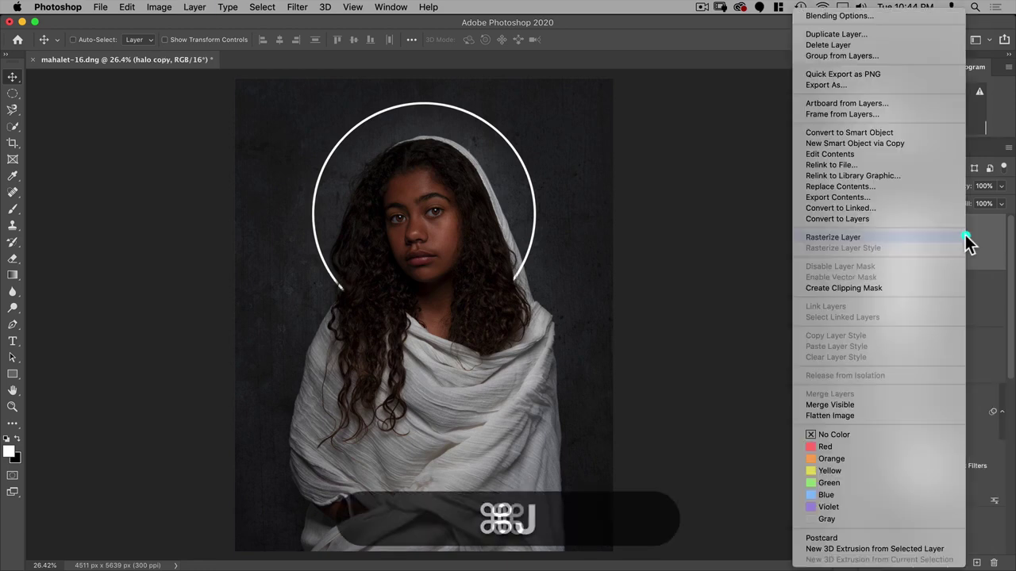
left_click(857, 236)
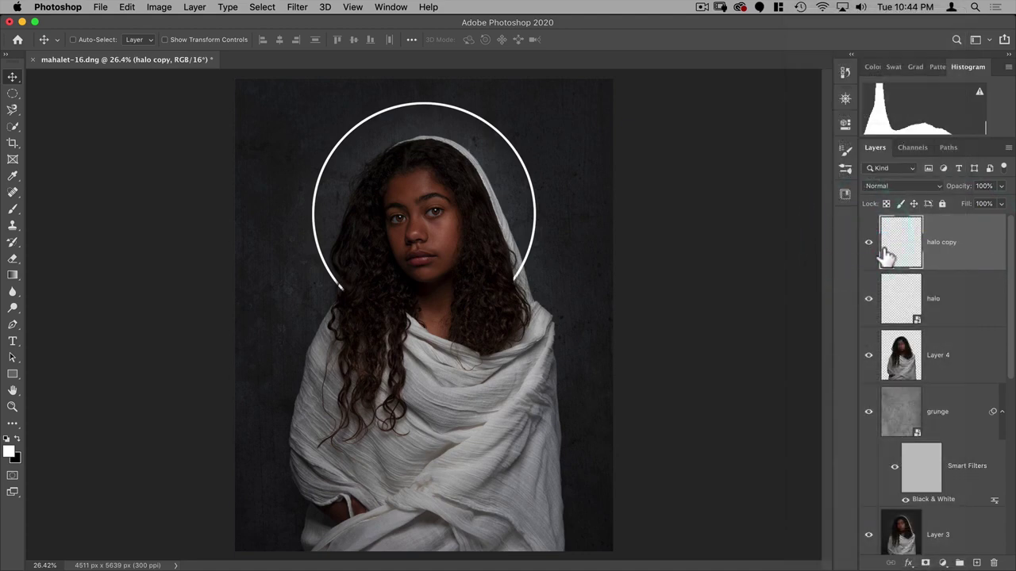
double_click(941, 245)
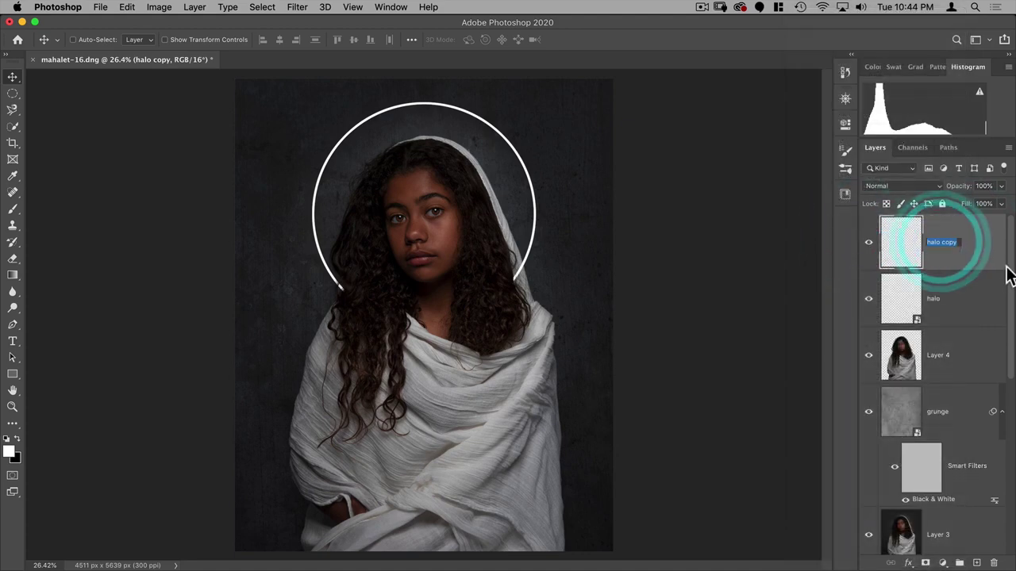
type("glow")
key("Return")
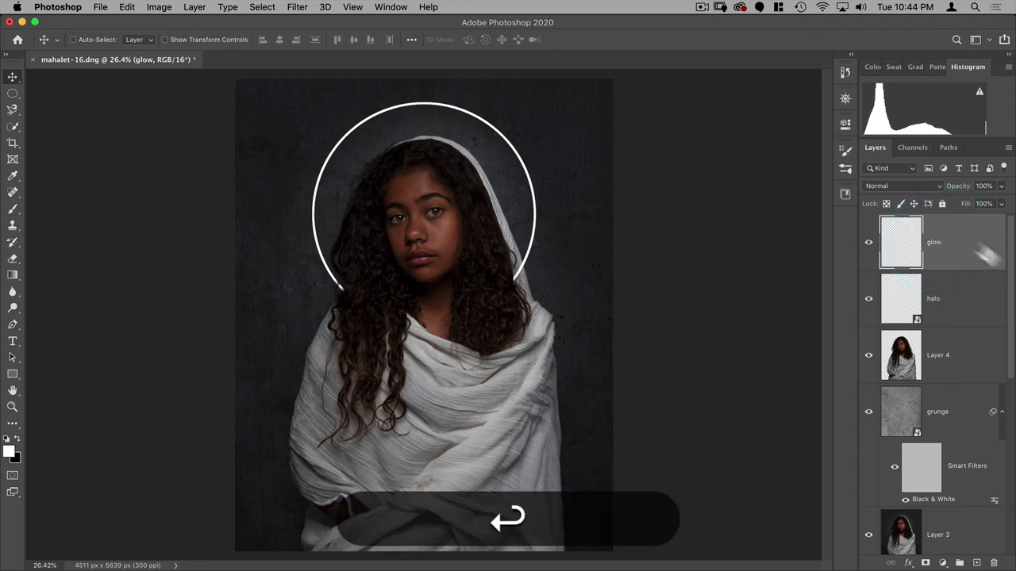
Step: Duplicate the glow layer with a 250-pixel Gaussian Blur on the copy, naming that copy "250"
key("super+j")
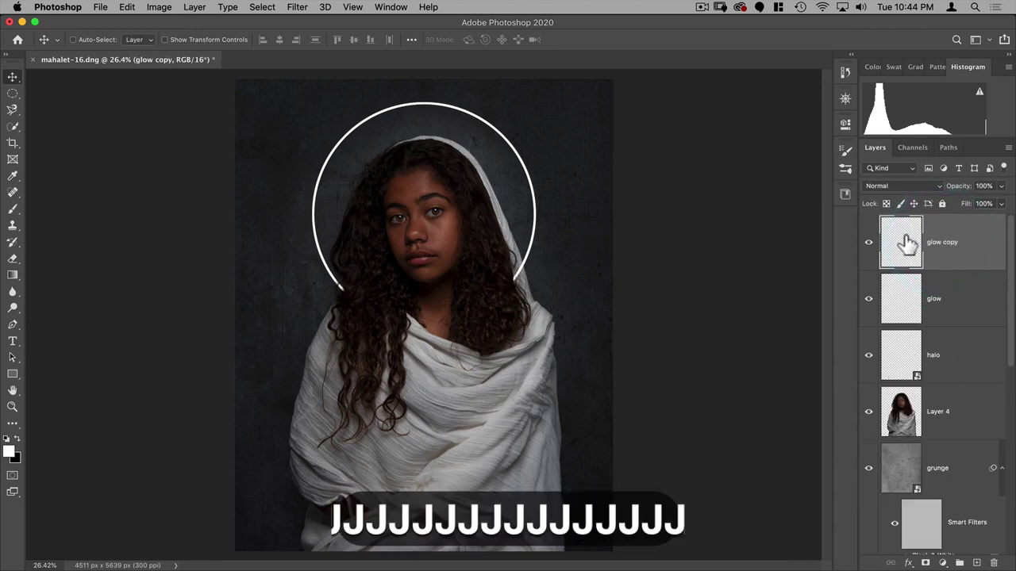
left_click(298, 7)
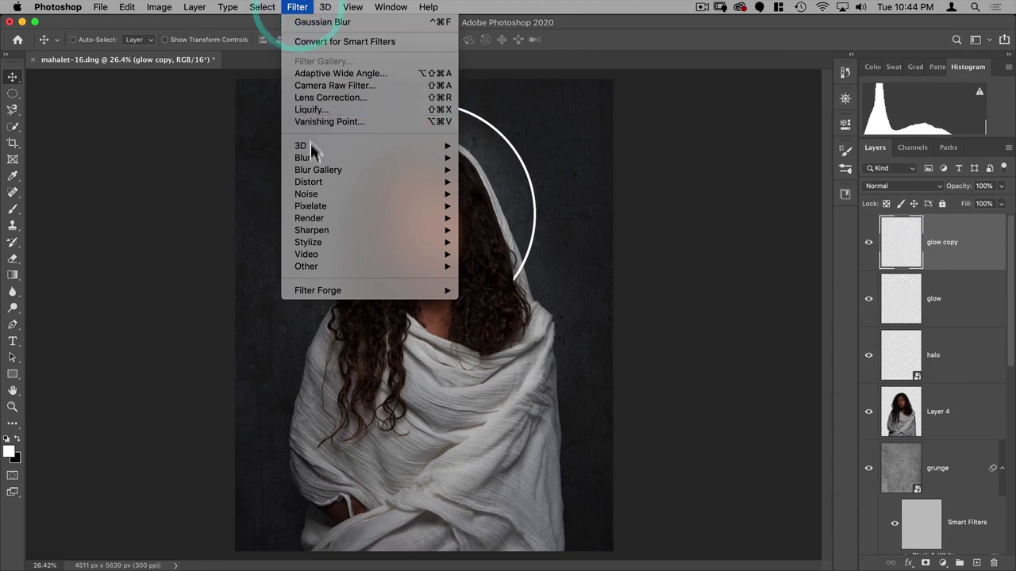
mouse_move(313, 158)
left_click(522, 208)
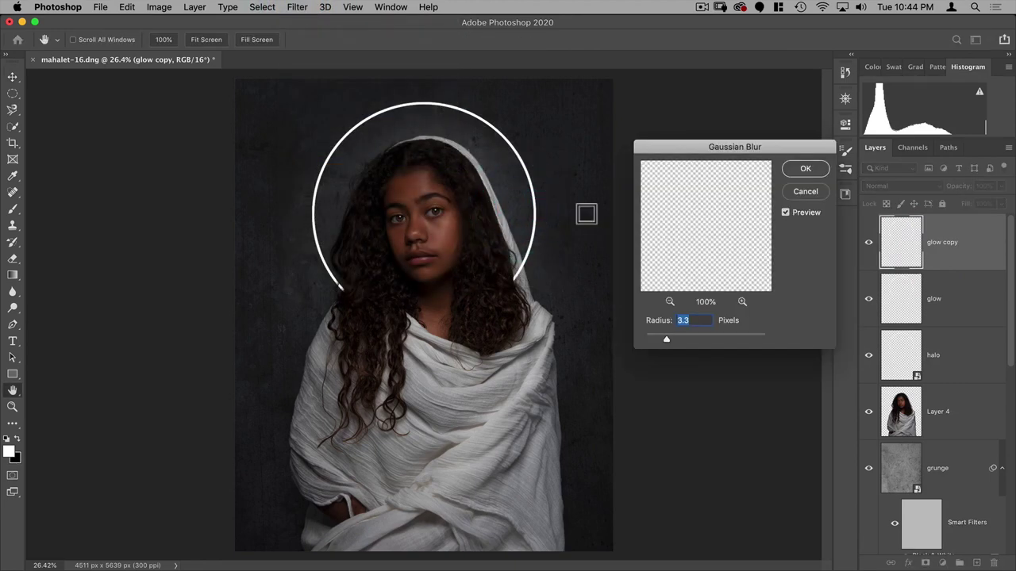
type("250")
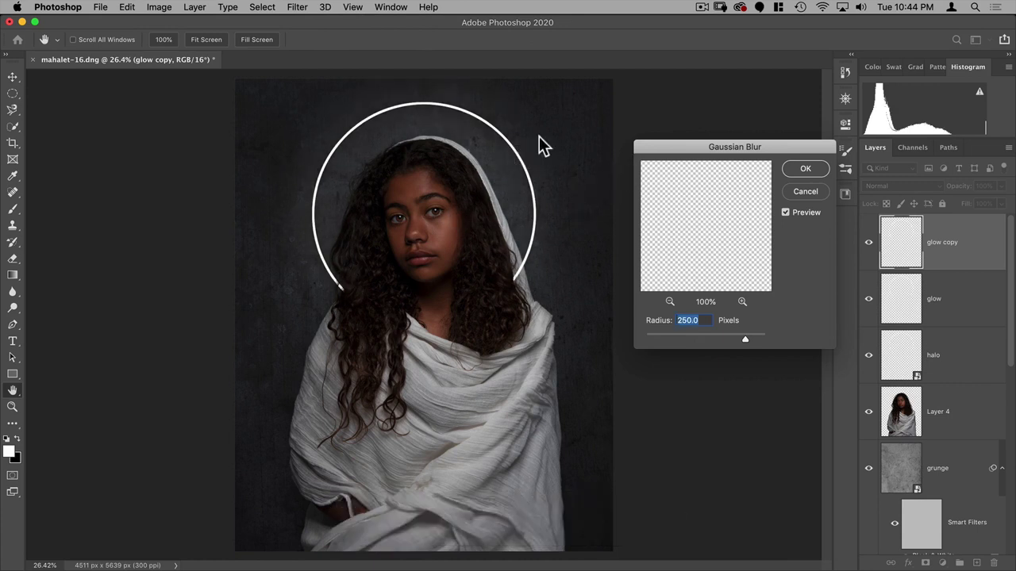
left_click(810, 169)
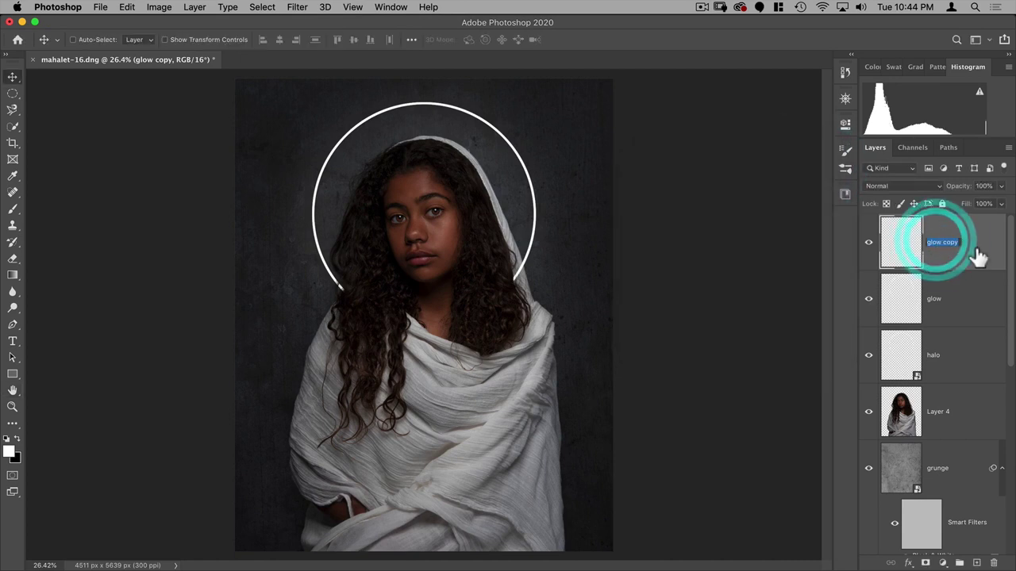
type("250")
key("Return")
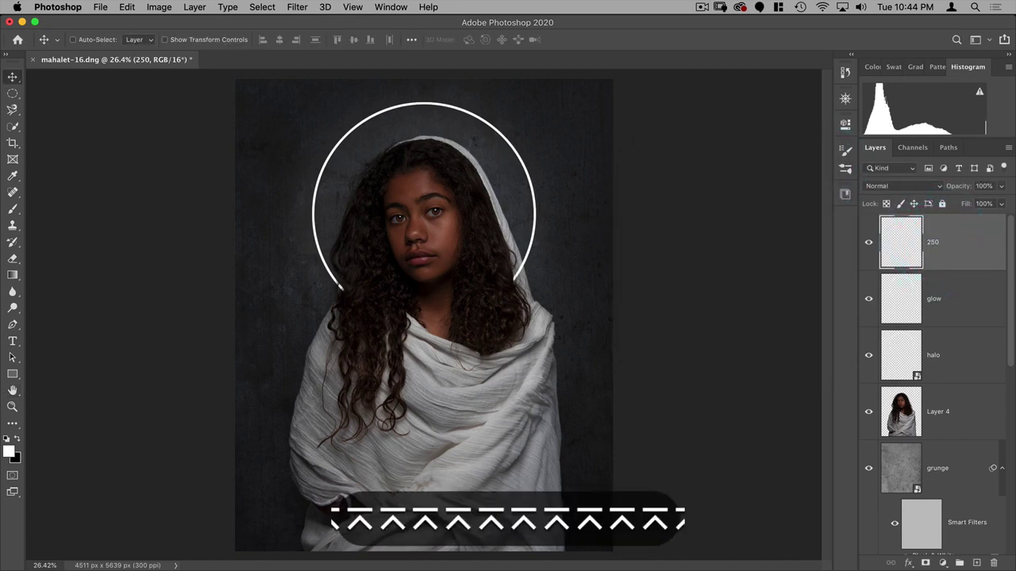
Step: Duplicate the original glow layer again and apply a Gaussian Blur with a 125-pixel radius to the copy
left_click(951, 290)
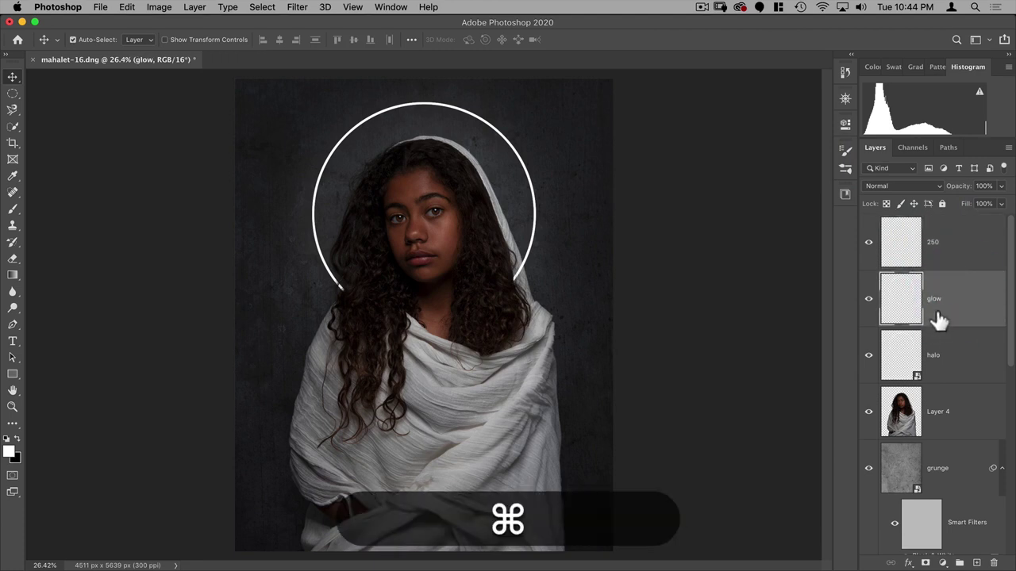
key("ctrl+j")
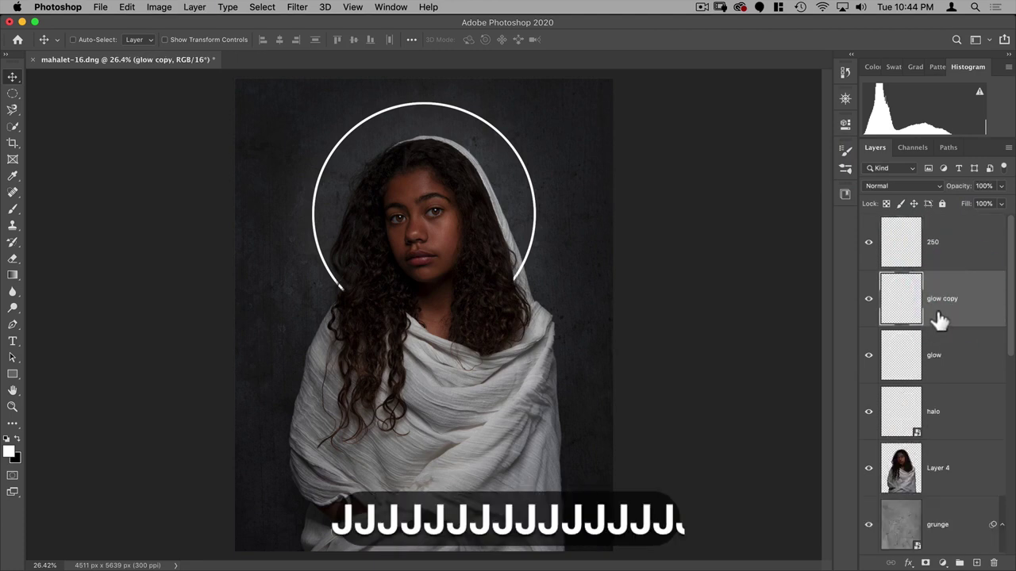
left_click(257, 8)
mouse_move(294, 16)
mouse_move(388, 159)
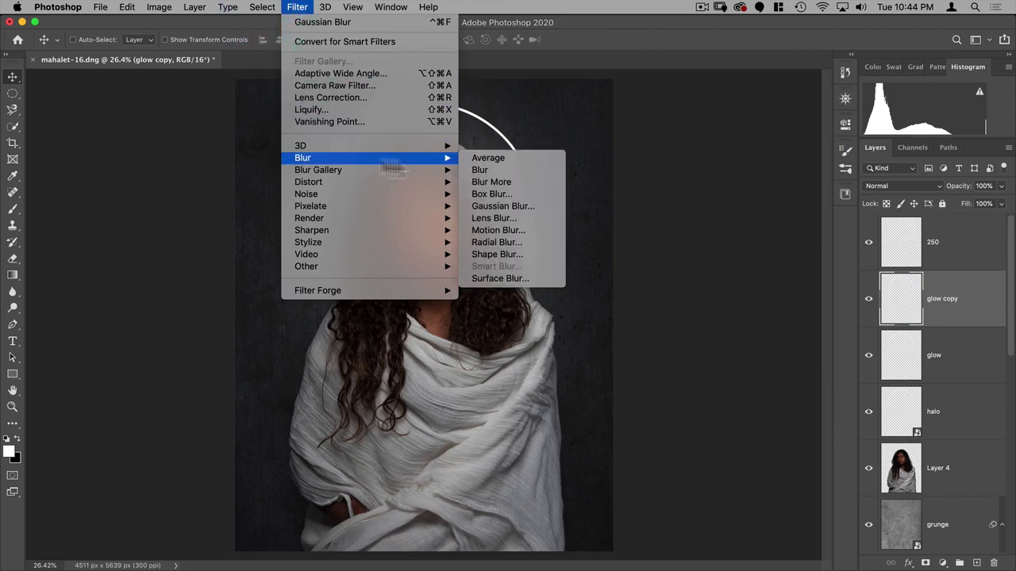
left_click(506, 206)
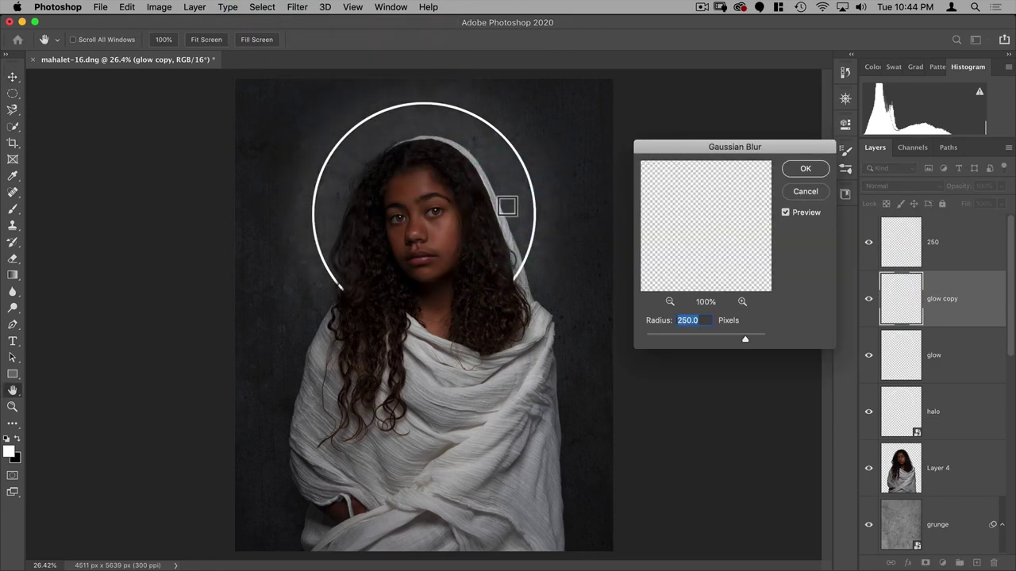
type("12")
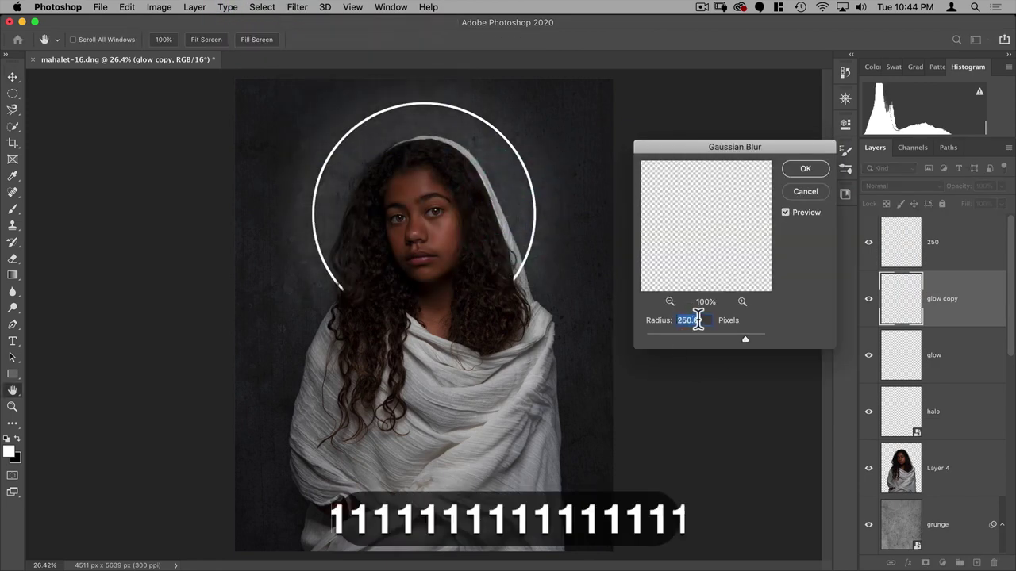
type("5")
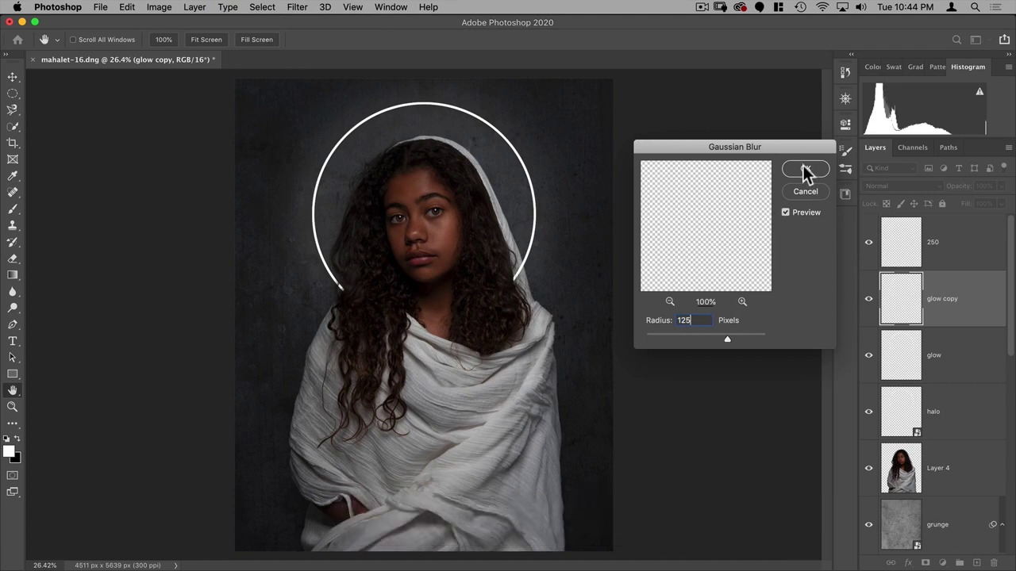
key("Return")
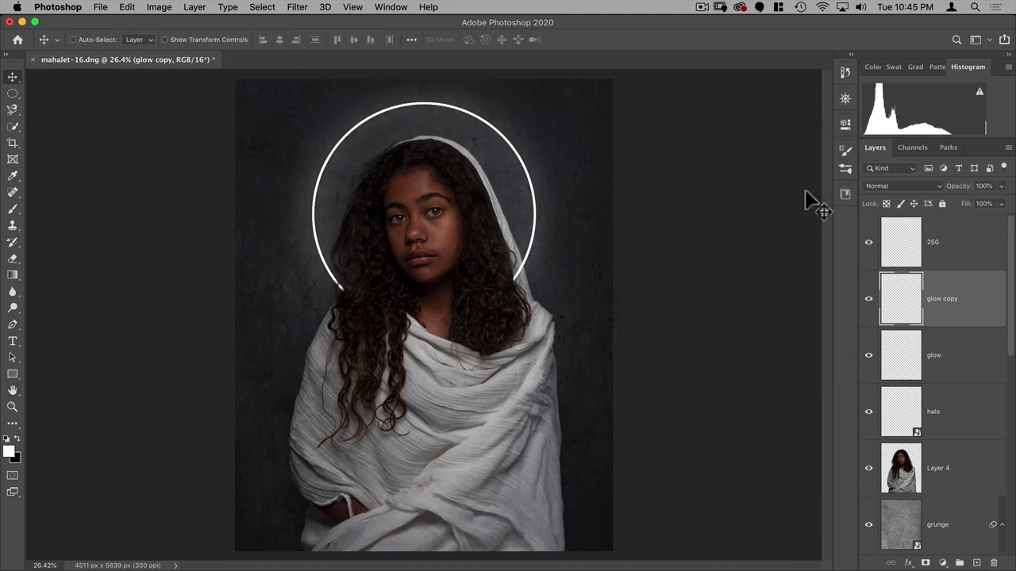
Step: Rename the newly blurred glow copy as "125" and make the original glow layer active
left_click(933, 355)
double_click(940, 299)
type("125")
left_click(917, 378)
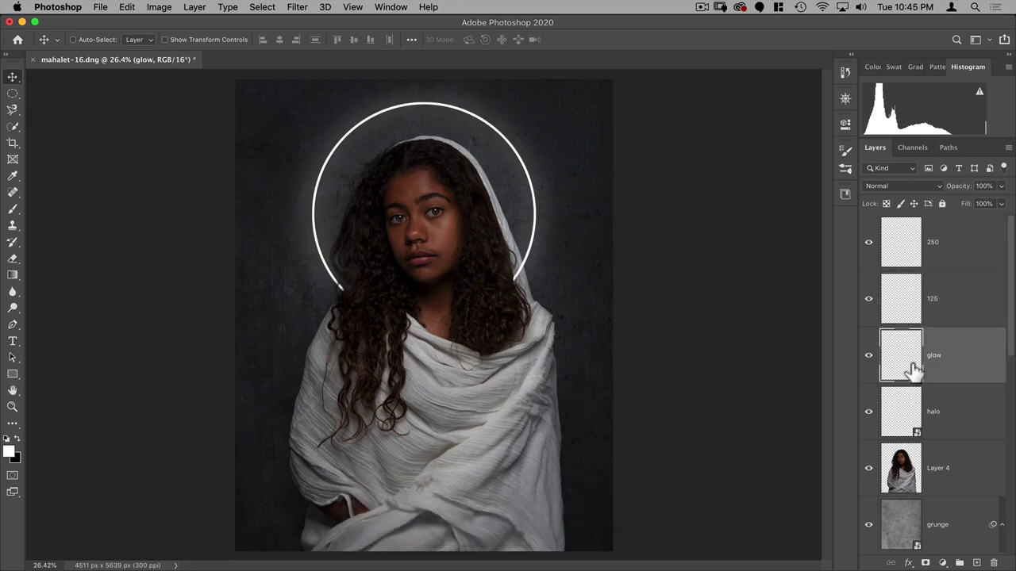
Step: Make another copy of the glow layer and blur it with a 60-pixel Gaussian Blur
key("super+j")
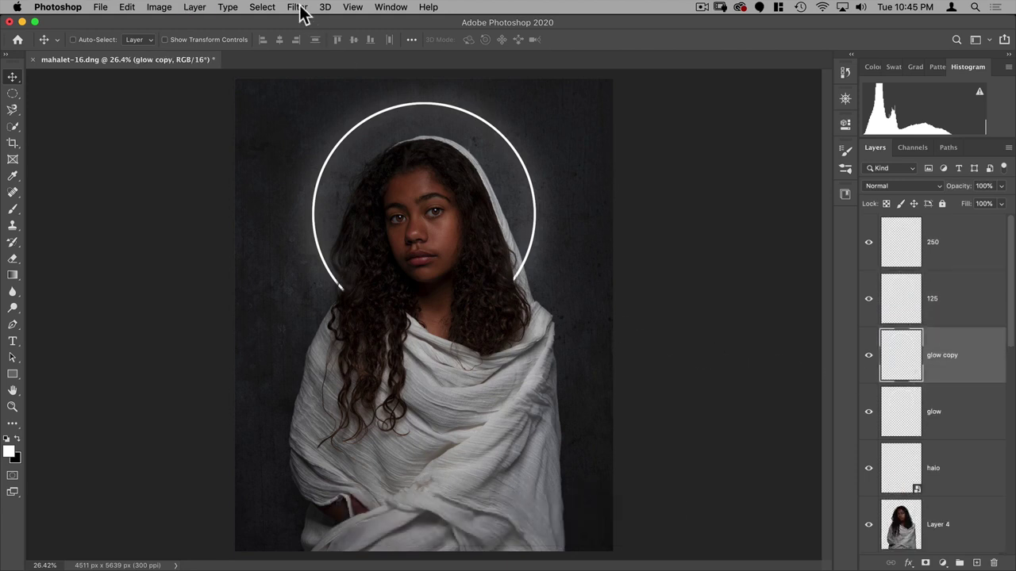
left_click(300, 8)
mouse_move(311, 159)
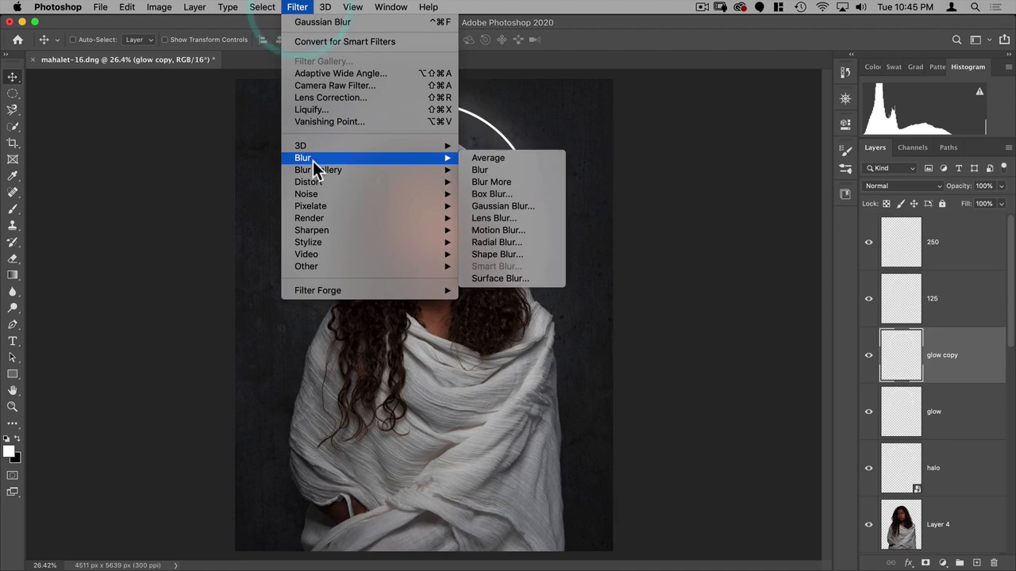
left_click(503, 207)
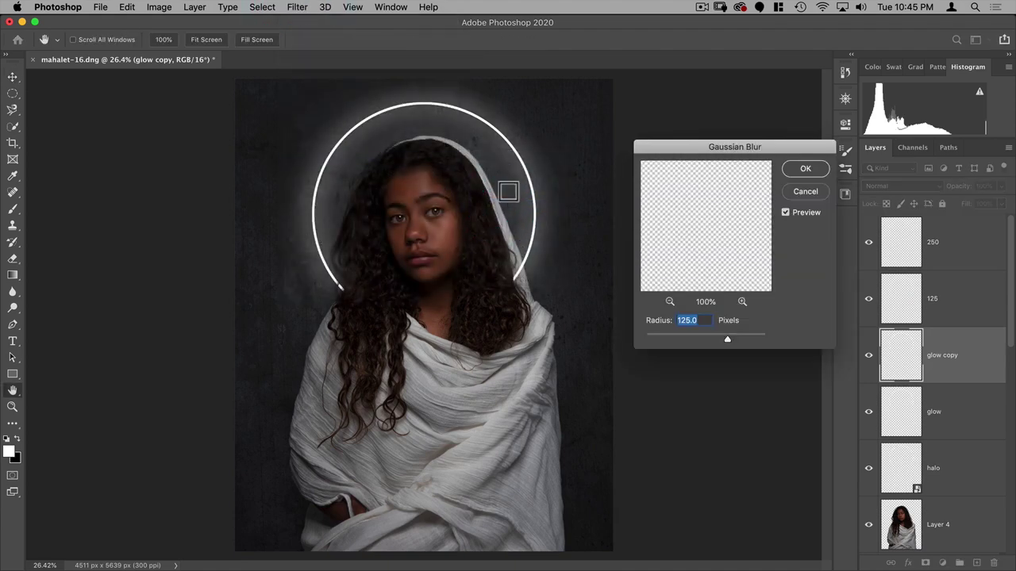
type("65")
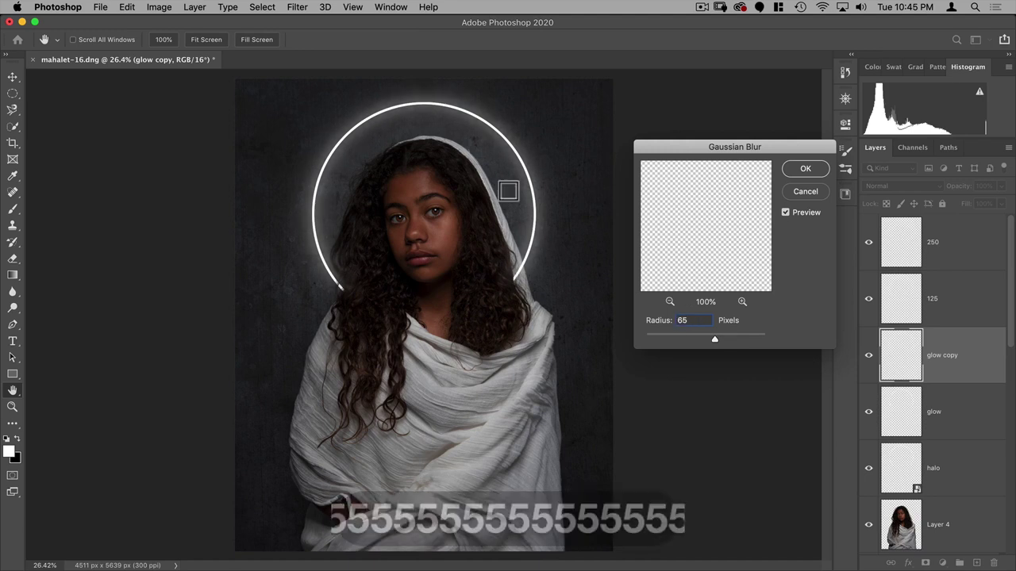
key("super+a")
type("60")
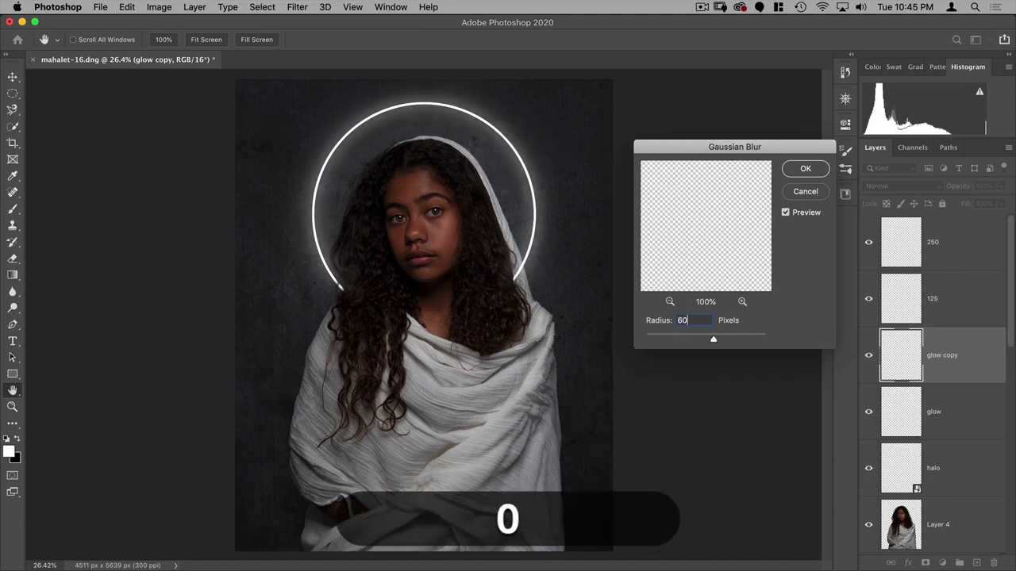
left_click(804, 169)
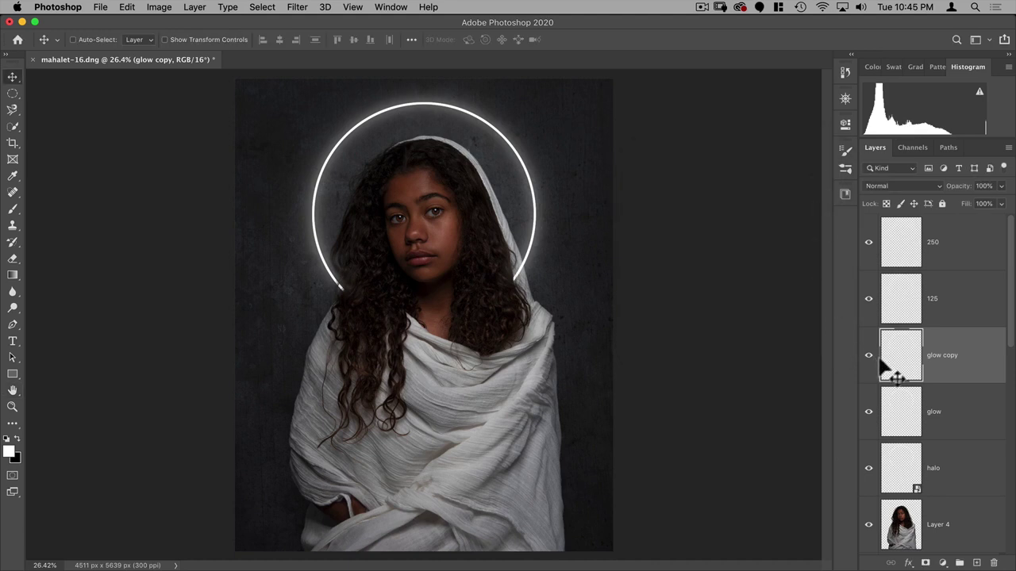
Step: Rename the blurred copy below layer 125 as "60" and reselect the original glow layer
left_click(914, 415)
double_click(942, 356)
type("60")
left_click(926, 410)
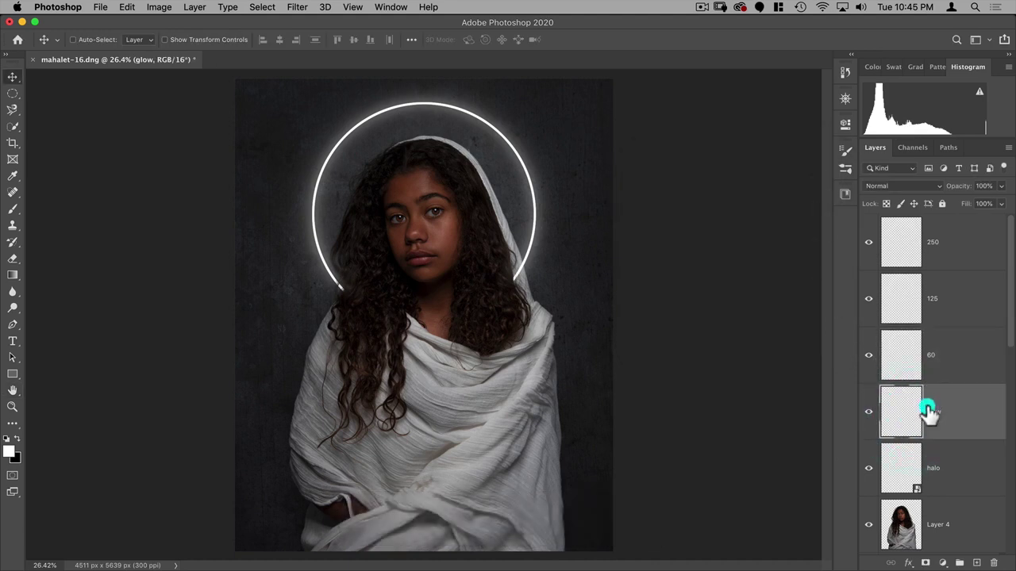
Step: Duplicate the glow layer with a 30-pixel Gaussian Blur on the copy, naming that copy "30"
key("super+j")
left_click(292, 10)
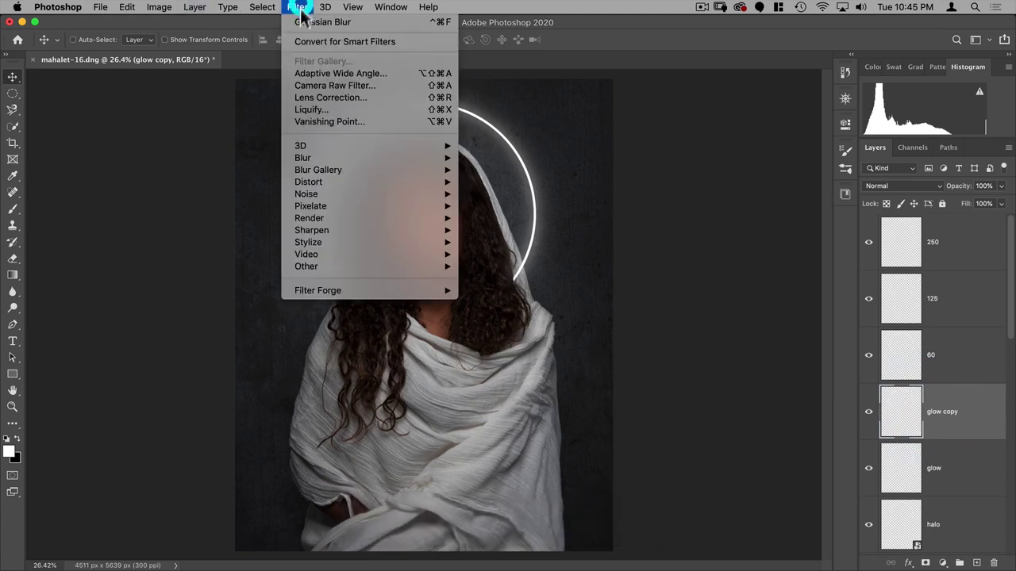
mouse_move(306, 159)
left_click(503, 206)
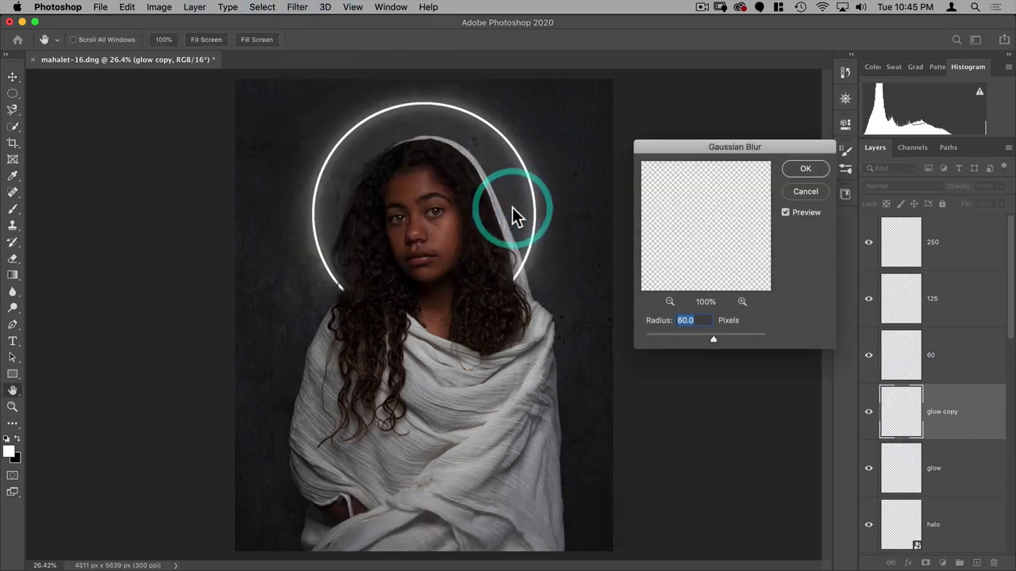
key("Up")
key("Up")
key("Up")
key("Up")
key("Up")
key("Up")
key("Up")
key("Up")
key("Up")
key("Up")
key("Up")
key("Return")
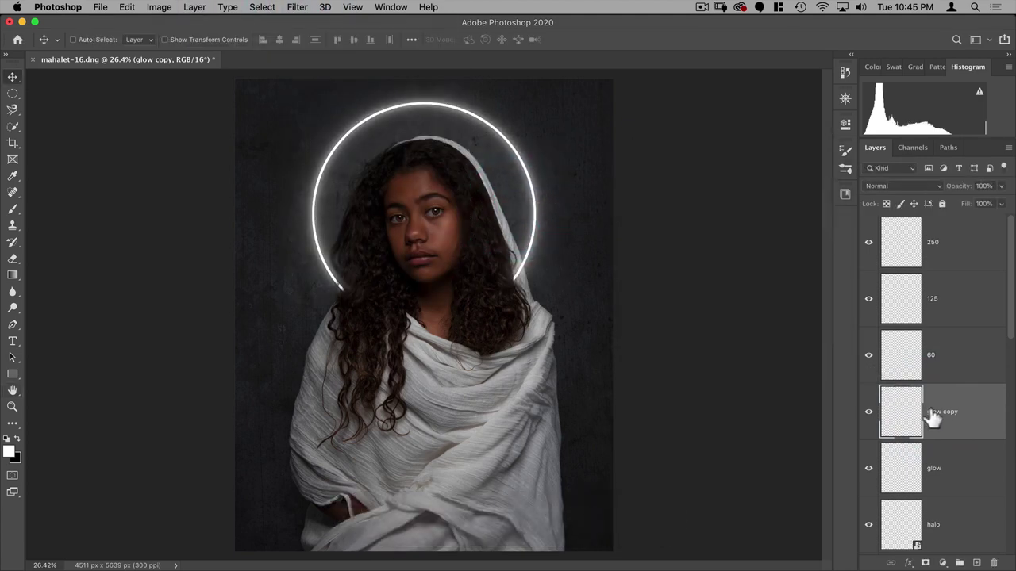
type("30")
key("Return")
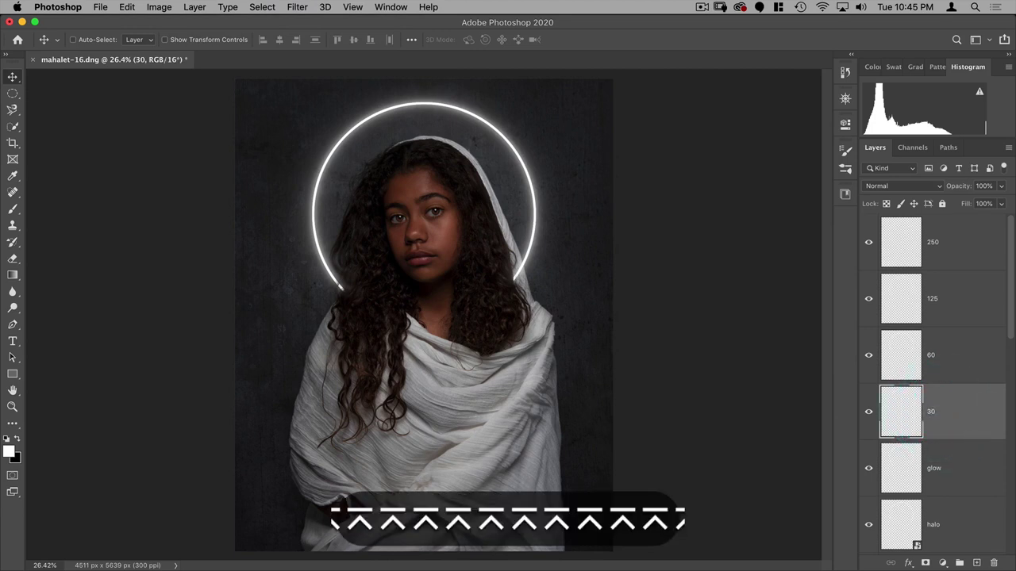
Step: Duplicate the glow layer, apply a 15-pixel Gaussian Blur to the copy and name it "15"
left_click(930, 480)
key("super+j")
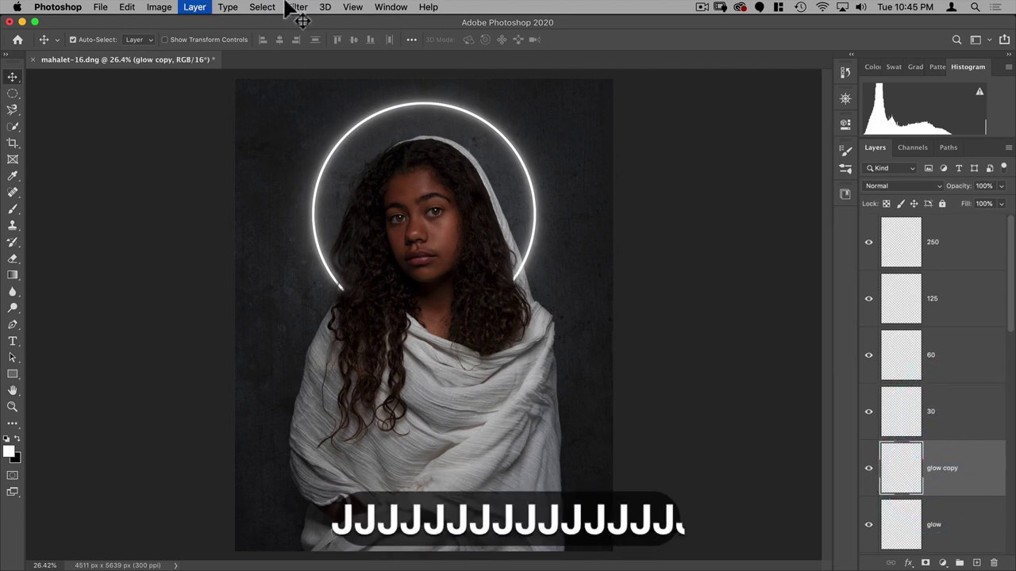
left_click(296, 7)
mouse_move(323, 166)
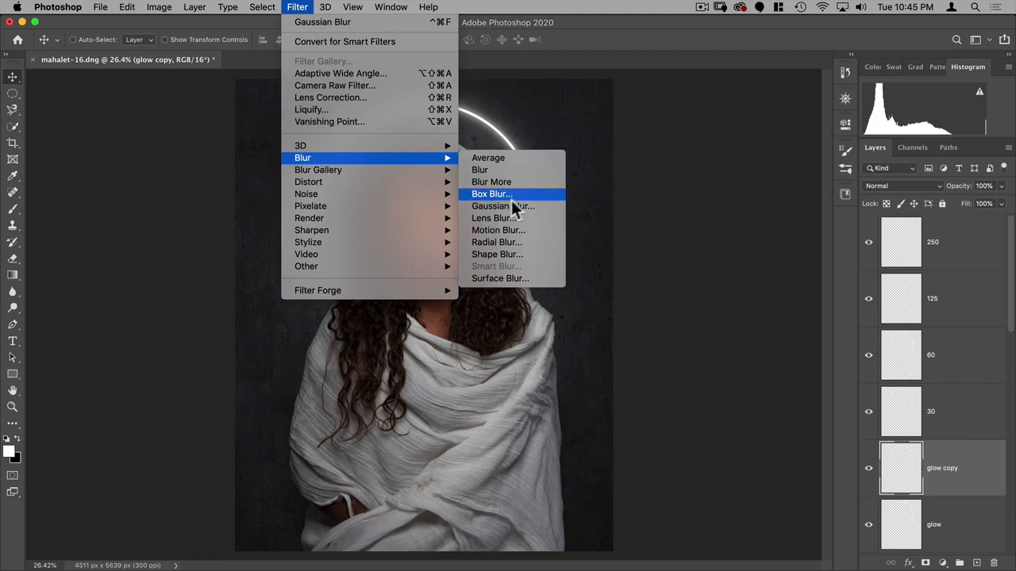
left_click(510, 204)
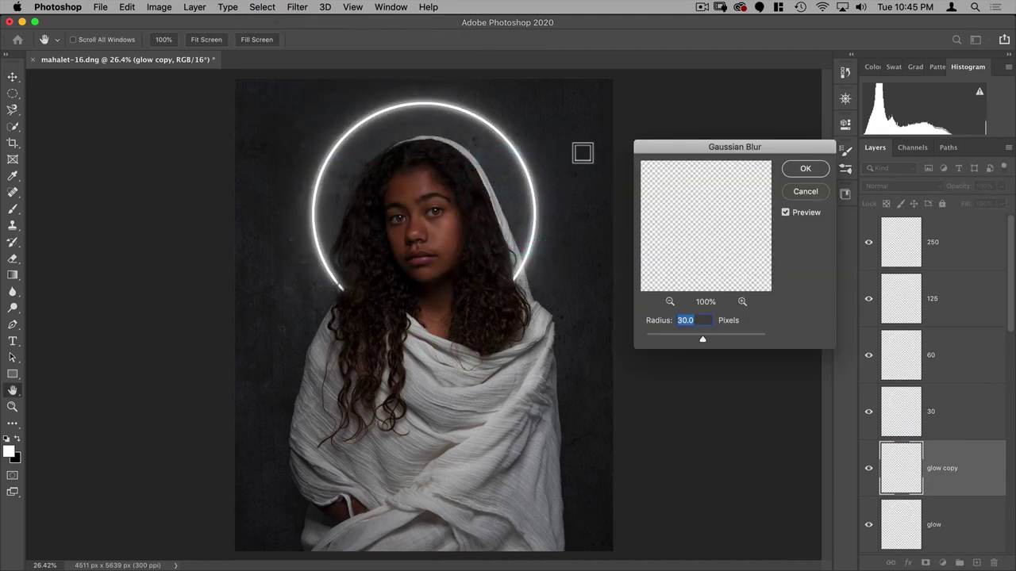
type("15")
key("Return")
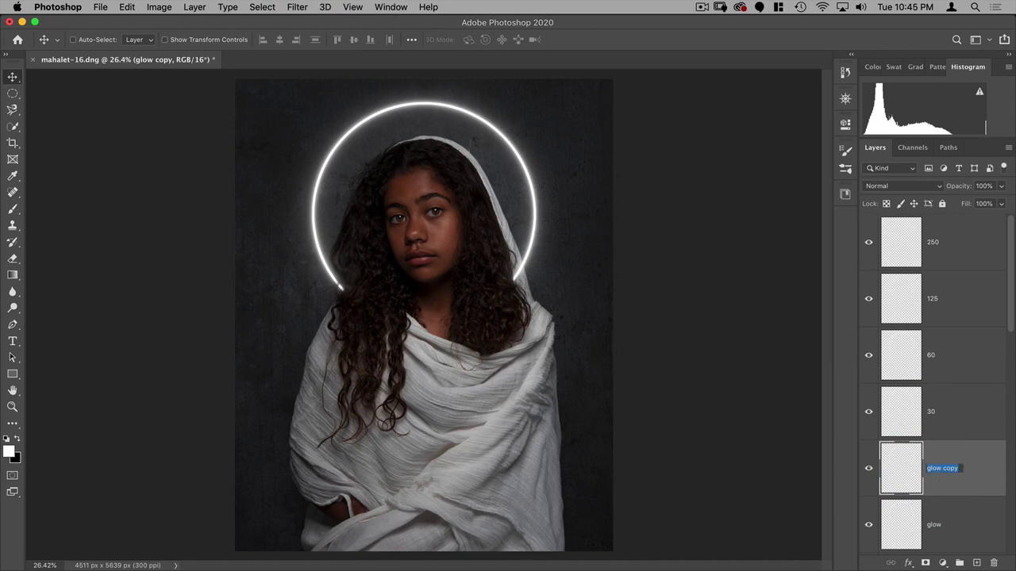
type("15")
Step: Make another copy of the original glow layer, blurring it with a 10-pixel Gaussian Blur and naming it "10"
left_click(918, 522)
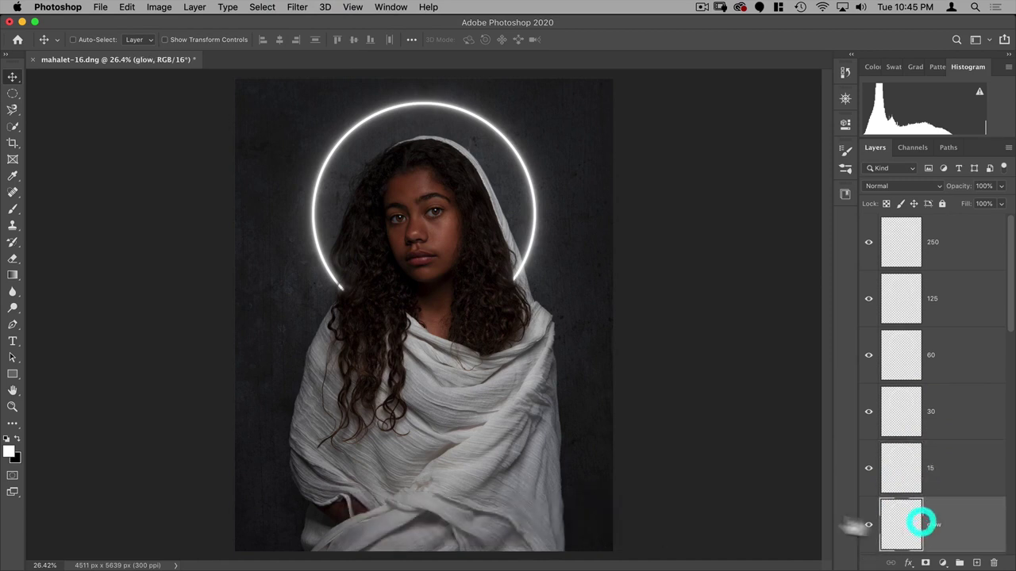
key("super+j")
left_click(296, 6)
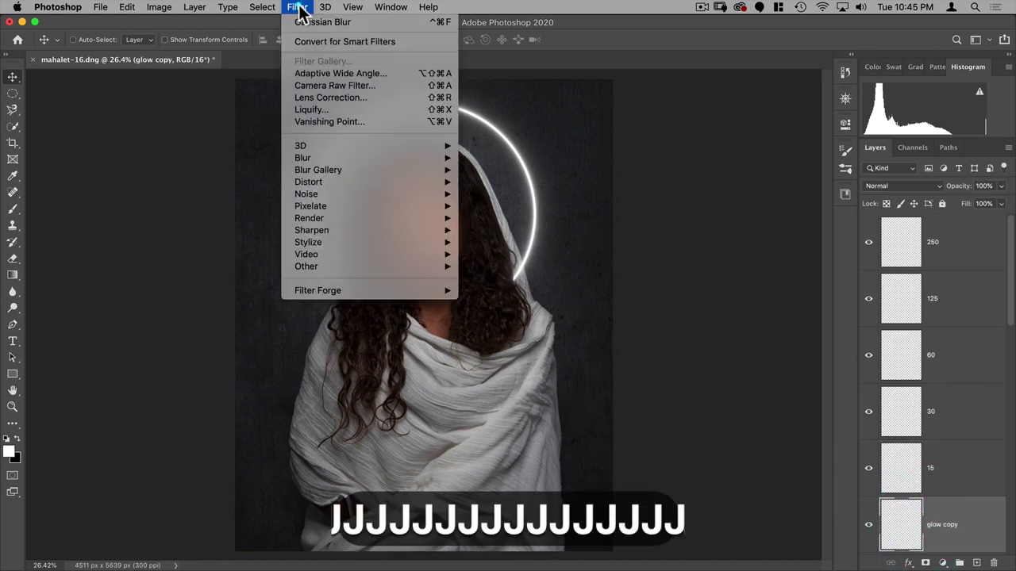
mouse_move(314, 158)
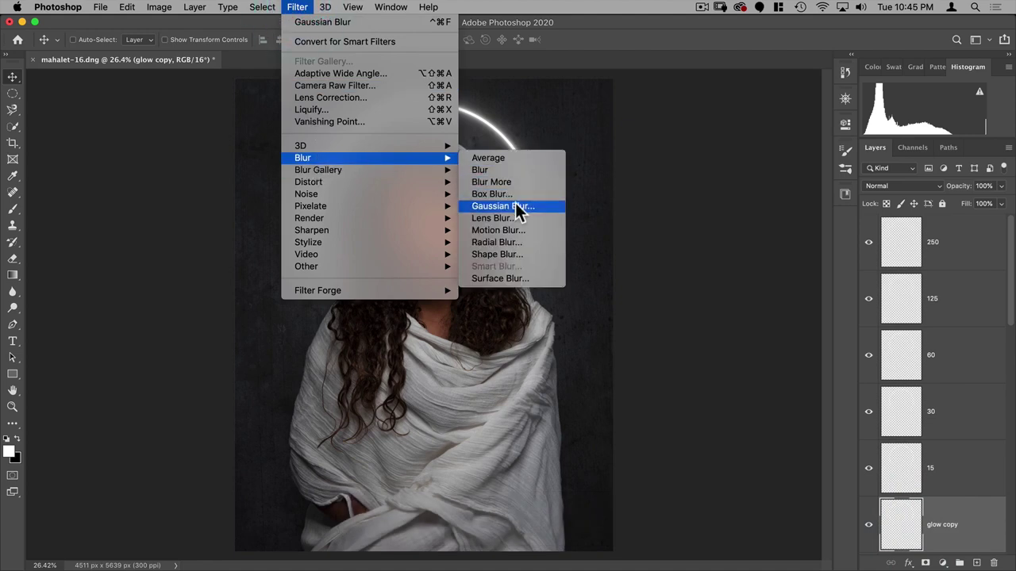
left_click(515, 202)
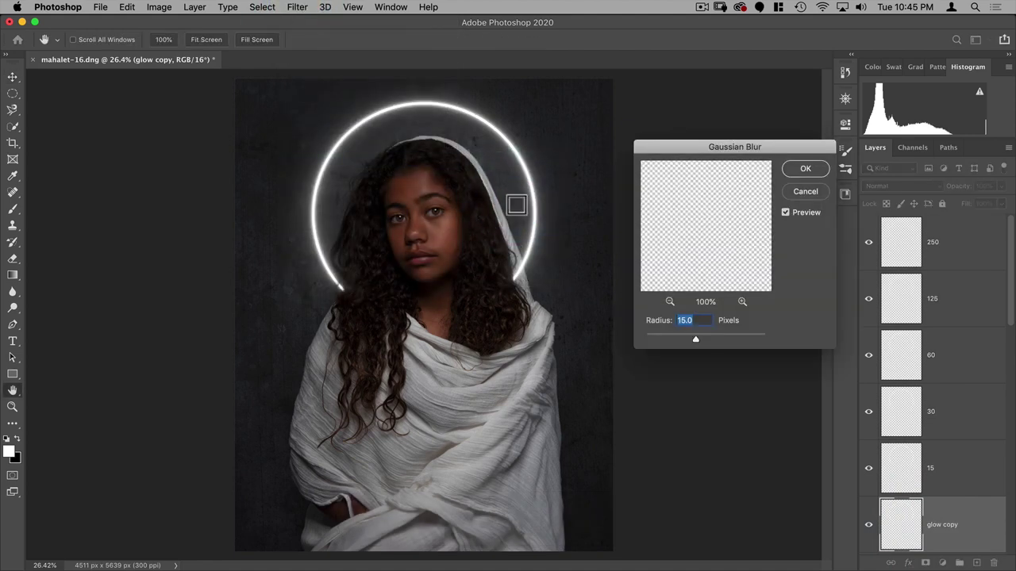
type("10")
key("Return")
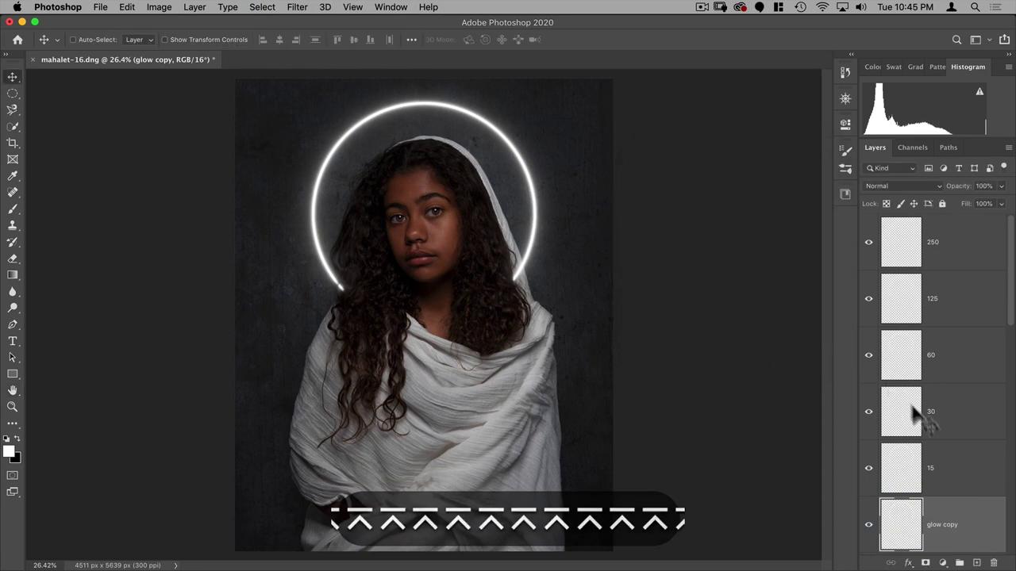
scroll(917, 417, "down", 3)
double_click(939, 381)
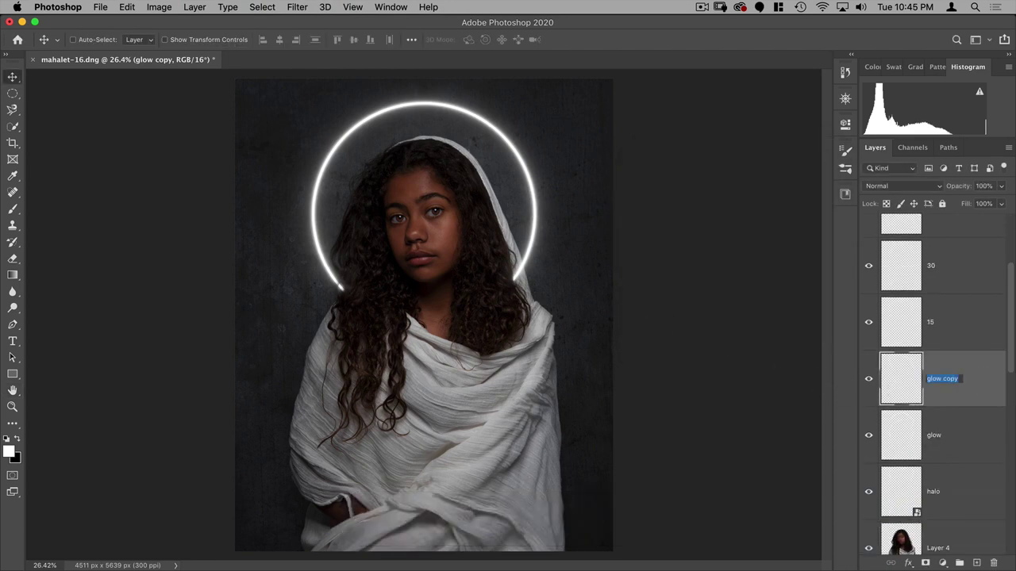
type("10")
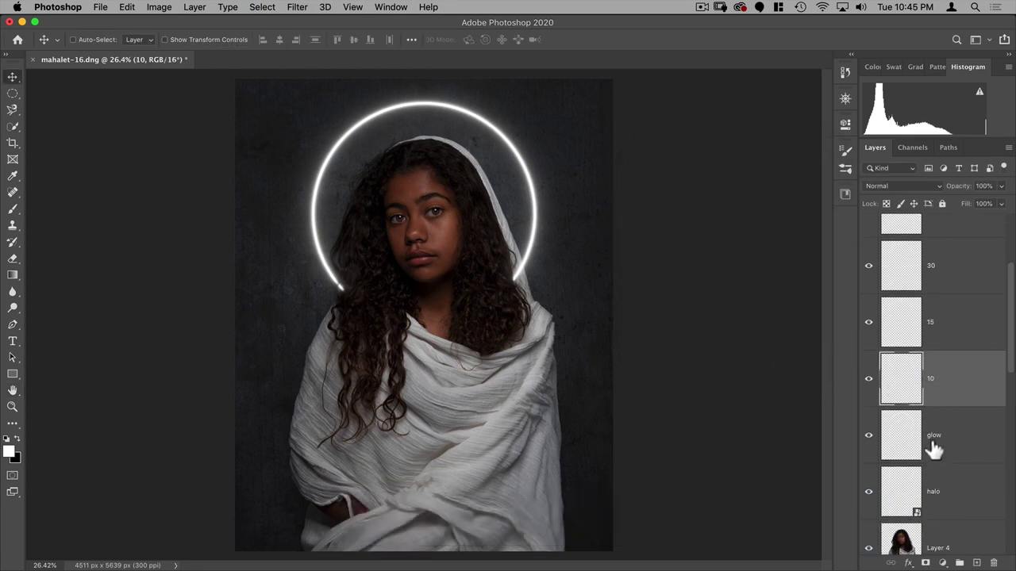
Step: Duplicate the original glow layer once more and apply a 5-pixel Gaussian Blur to the copy
left_click(930, 443)
key("super+j")
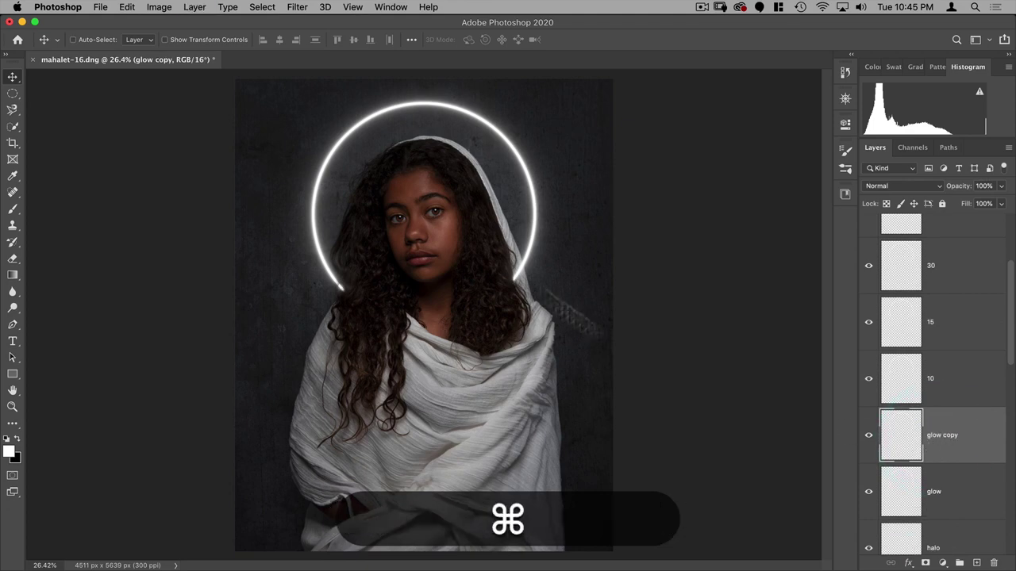
left_click(296, 8)
mouse_move(318, 160)
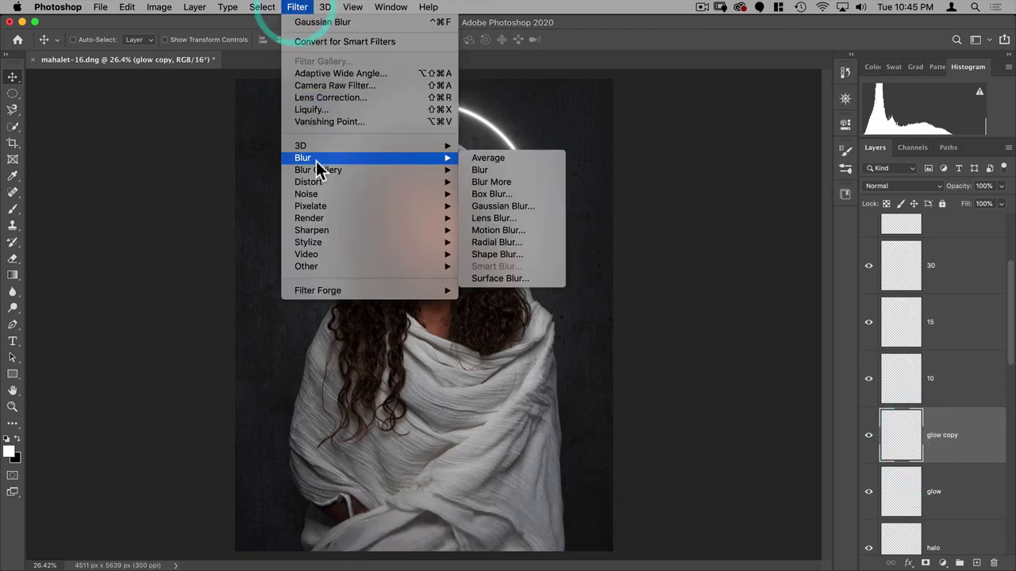
left_click(511, 205)
key("Up")
key("Up")
key("Up")
key("Up")
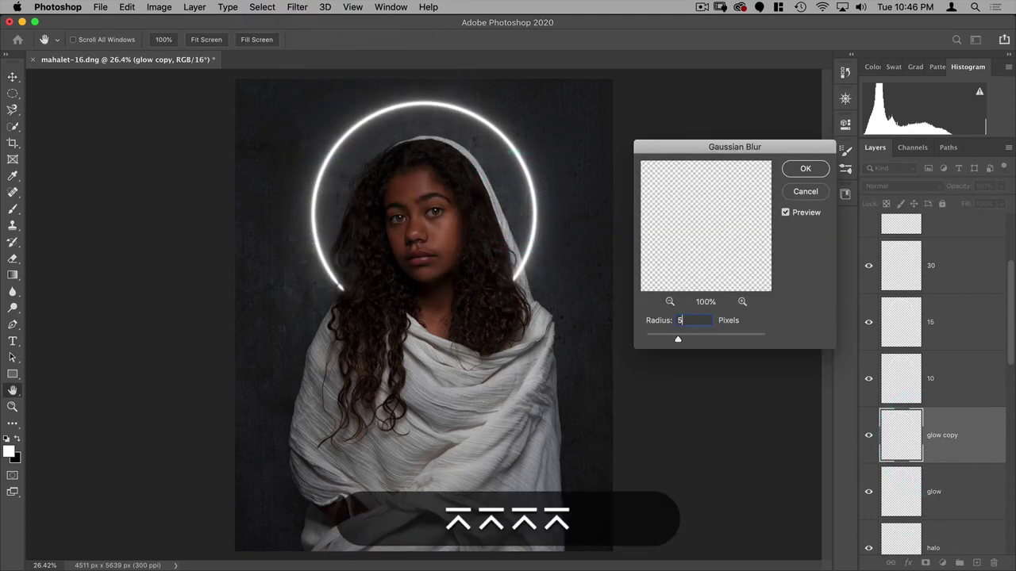
key("Return")
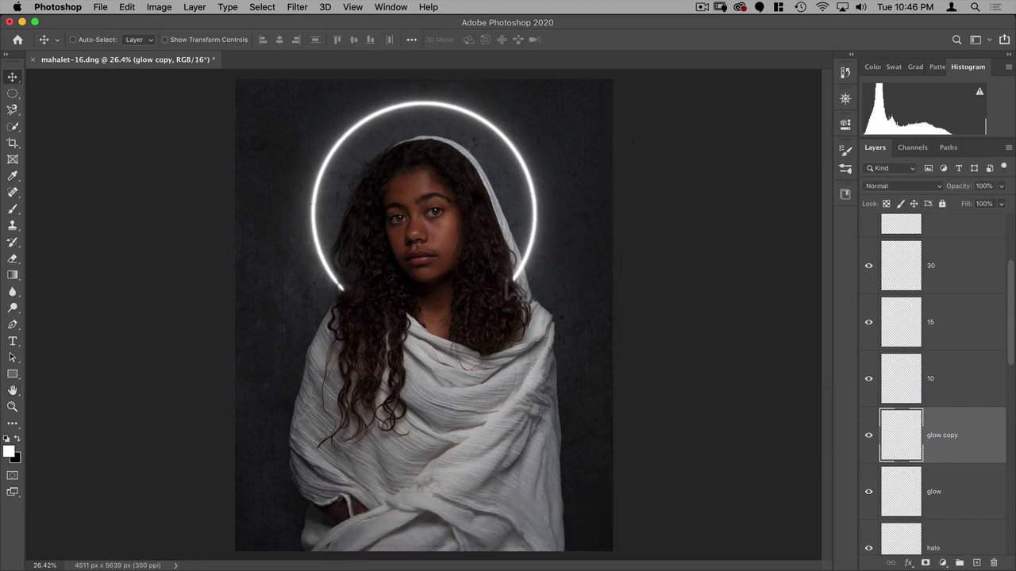
Step: Rename the new blurred copy below layer 10 as "5"
double_click(945, 435)
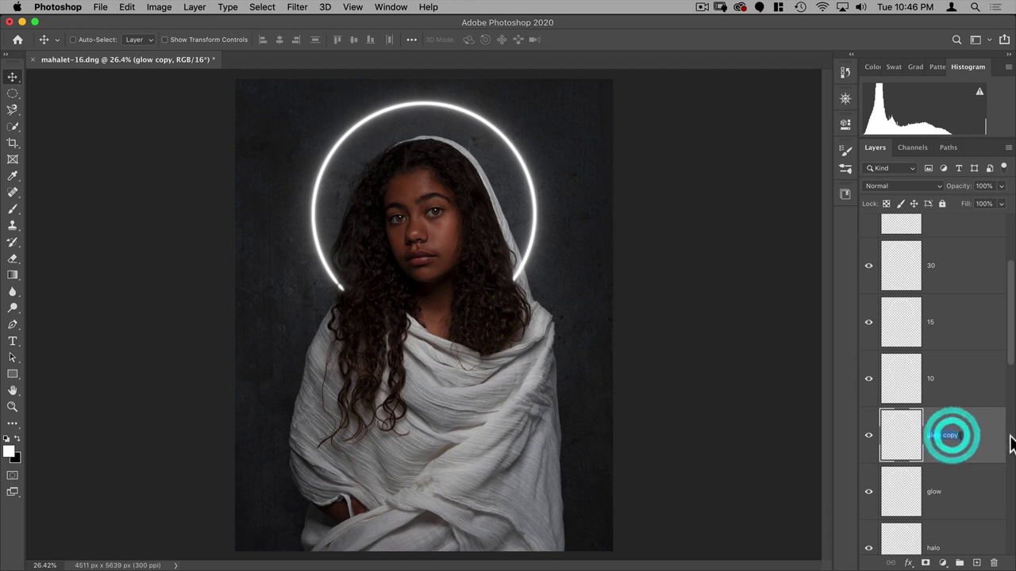
type("5")
key("Return")
Step: Merge the blurred layers from 10 up through 250 into one layer and rename it "blue glow"
left_click(968, 378)
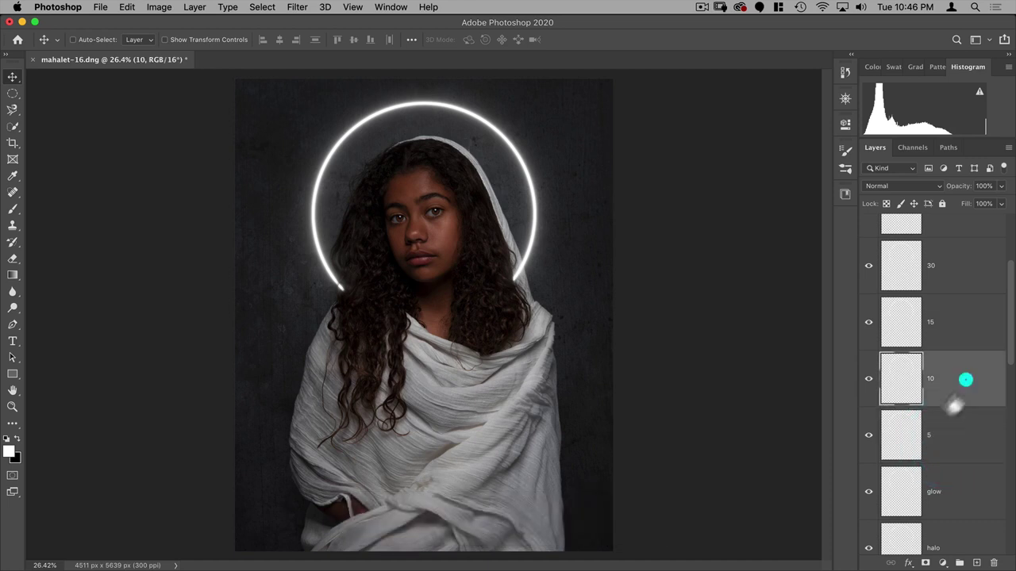
scroll(944, 361, "up", 3)
left_click(961, 246, "shift")
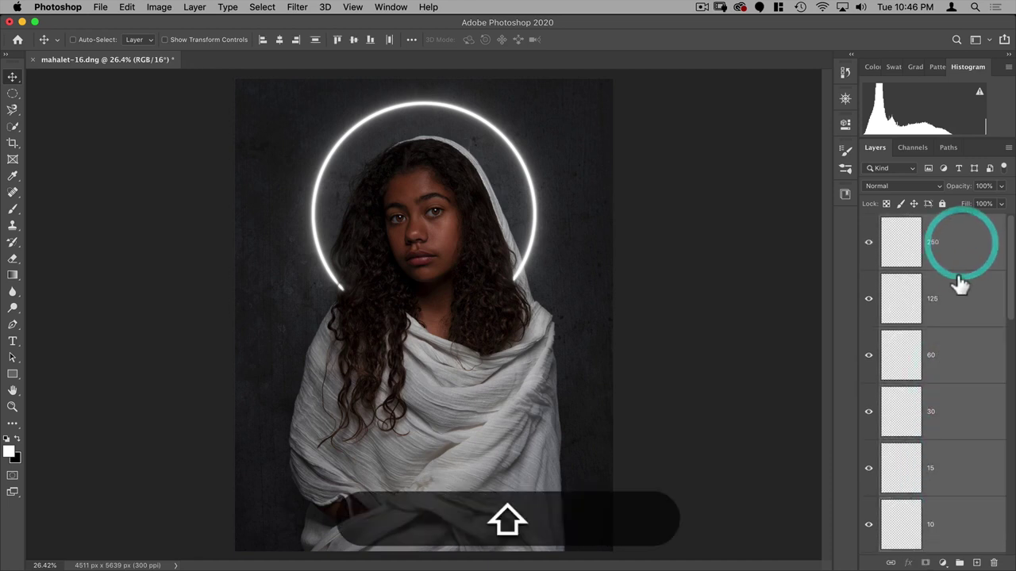
key("super+e")
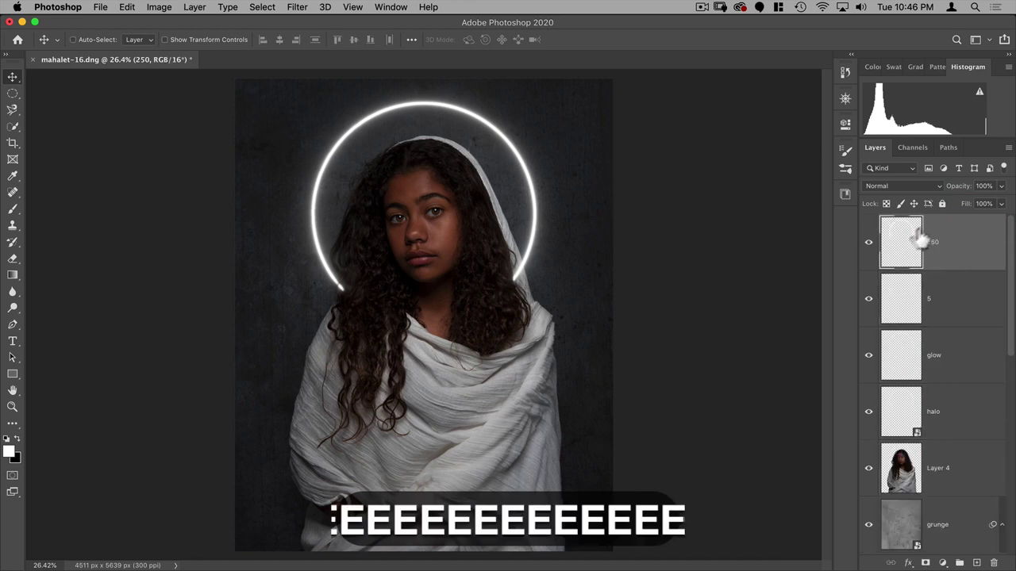
double_click(932, 245)
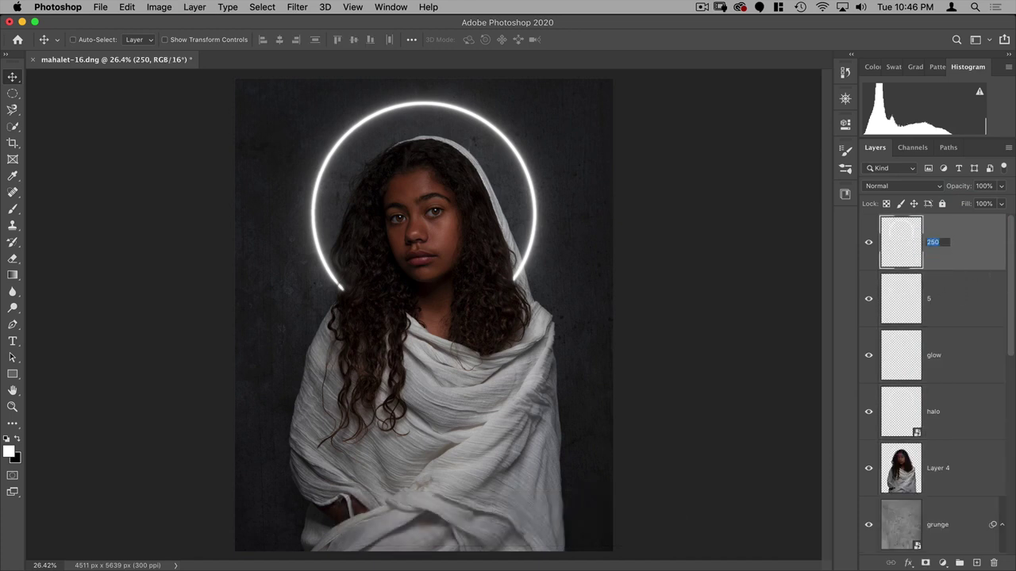
type("blue glow")
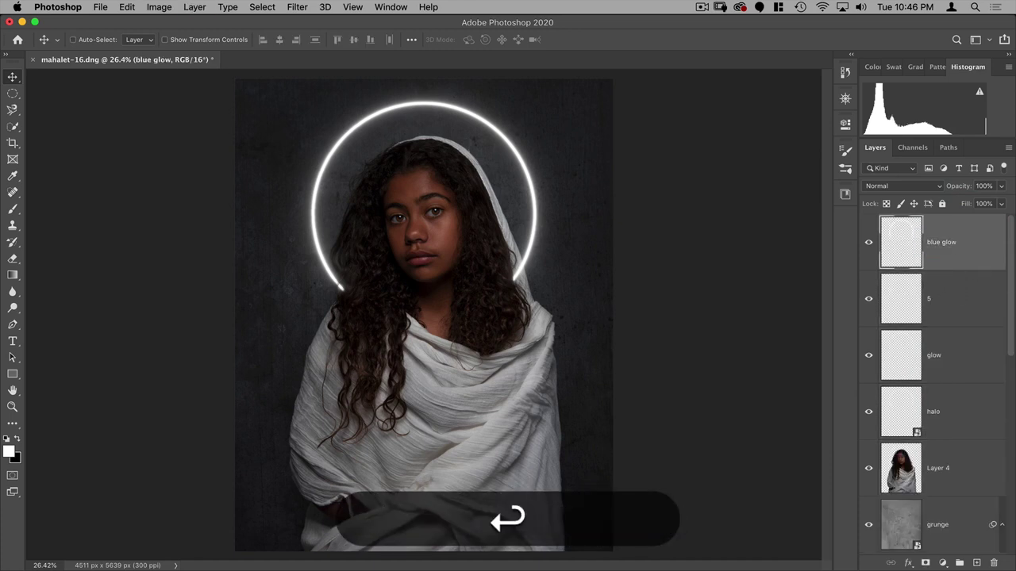
Step: Set the blue glow layer's blend mode to Screen and colorize it through Hue/Saturation with Saturation at 100
left_click(890, 185)
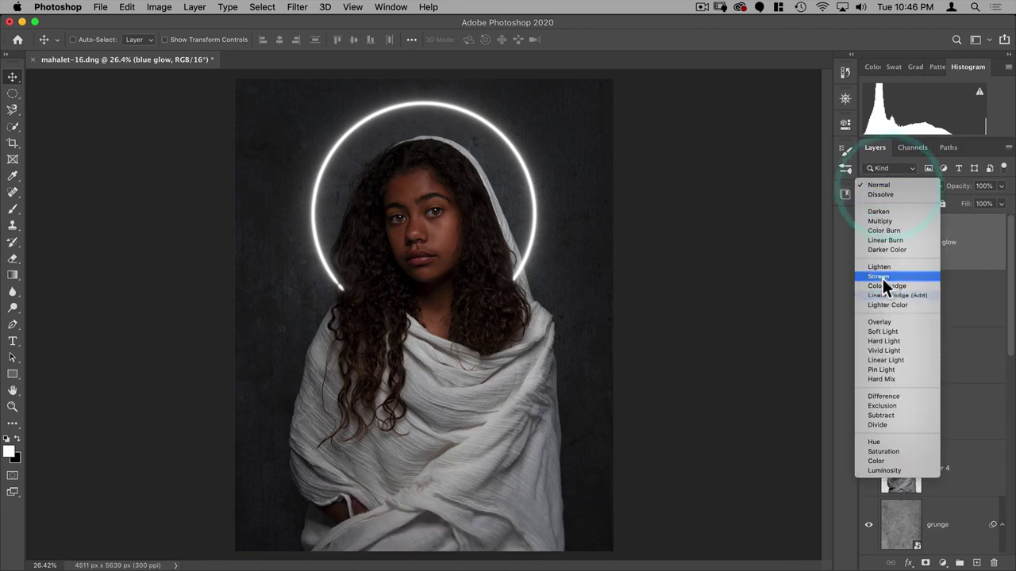
left_click(883, 275)
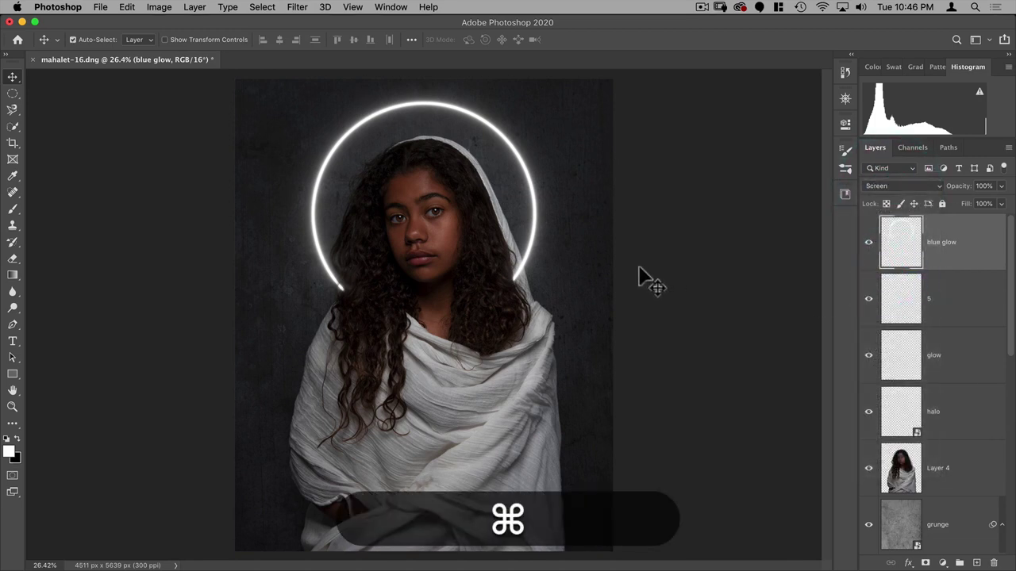
key("super+u")
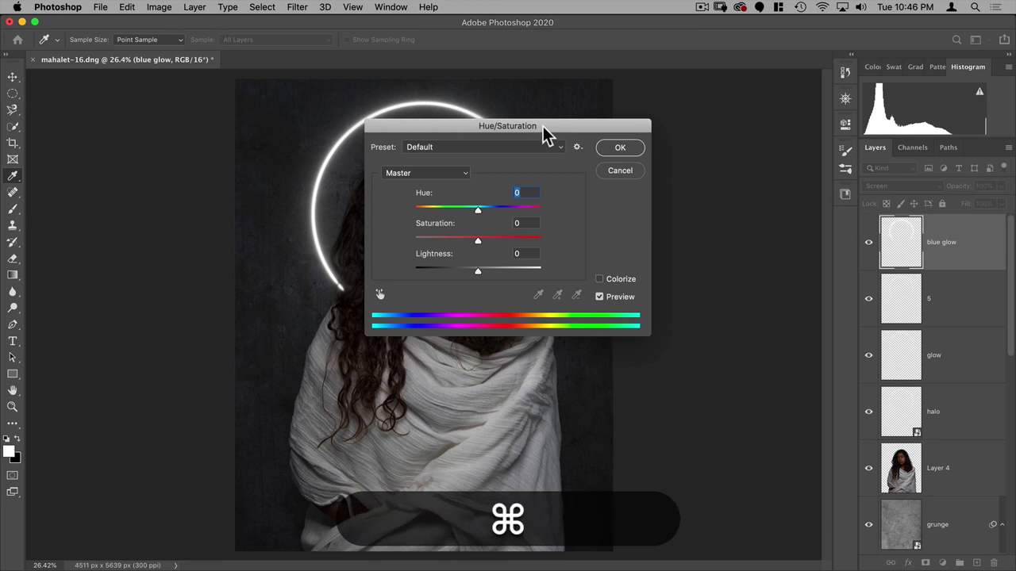
left_click_drag(586, 128, 781, 154)
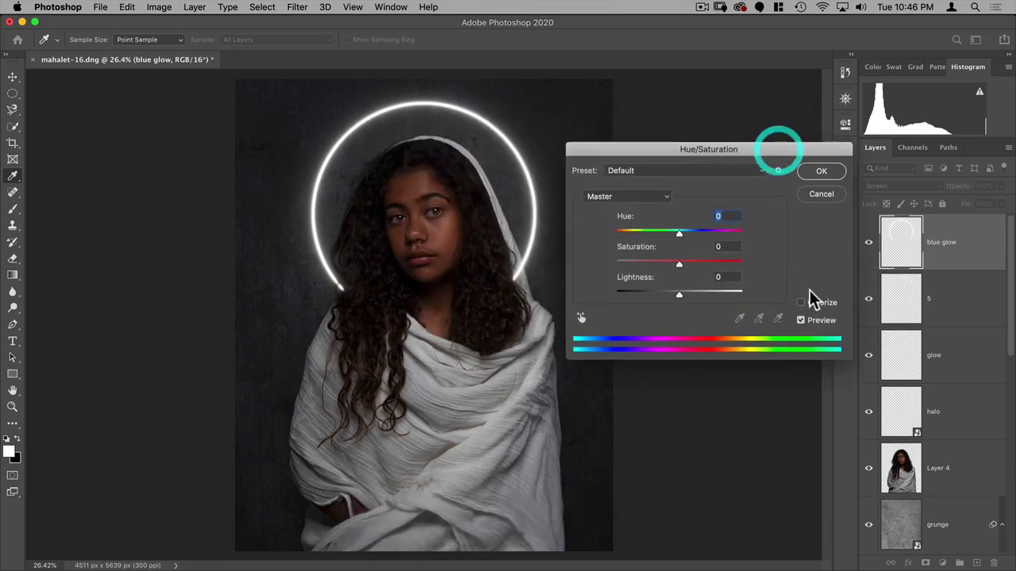
left_click(800, 302)
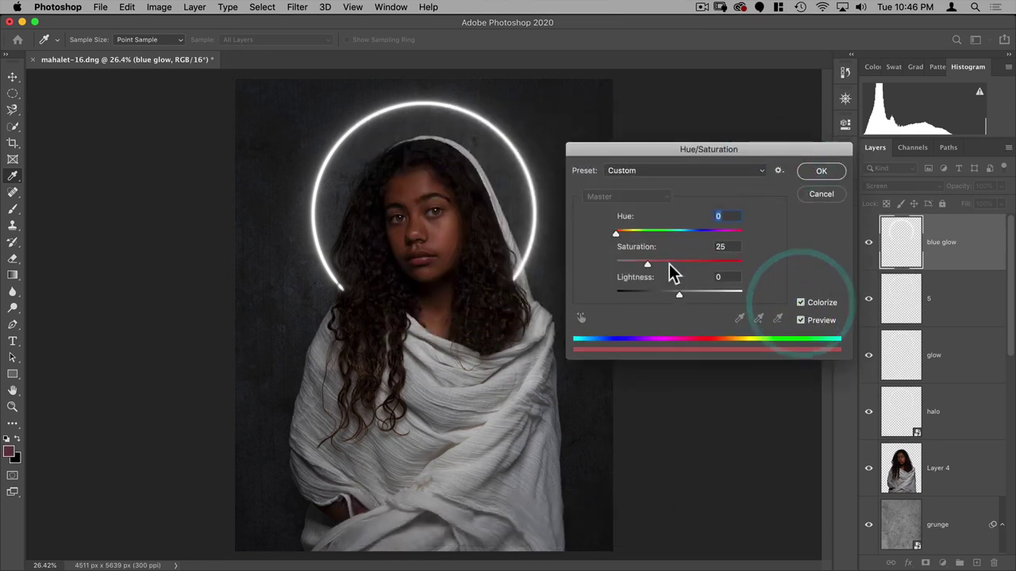
left_click_drag(649, 265, 737, 270)
left_click(737, 269)
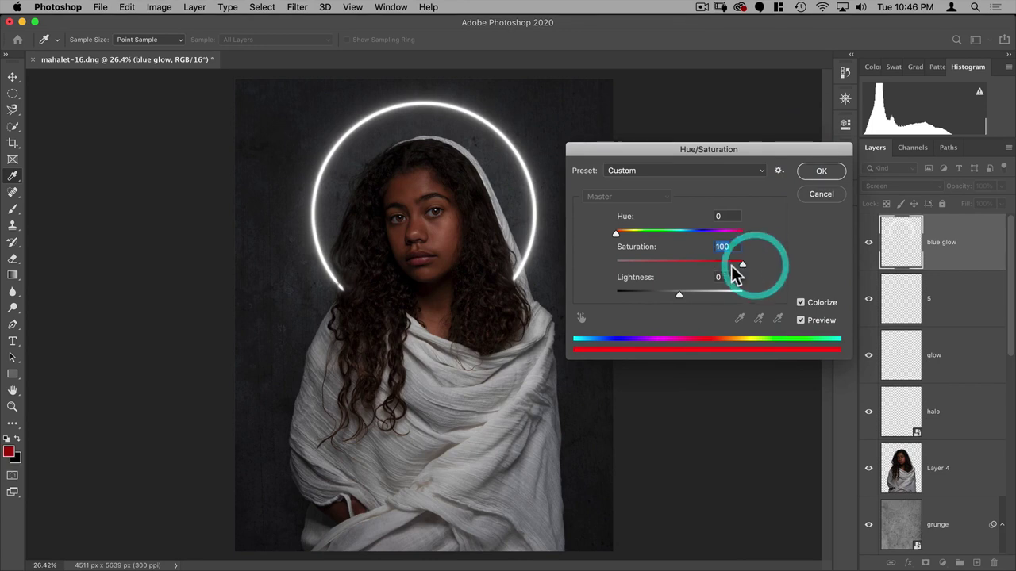
Step: Tint the glow cyan-blue by setting Hue to 198 and Lightness to -50, and apply the Hue/Saturation adjustment
left_click_drag(618, 232, 698, 241)
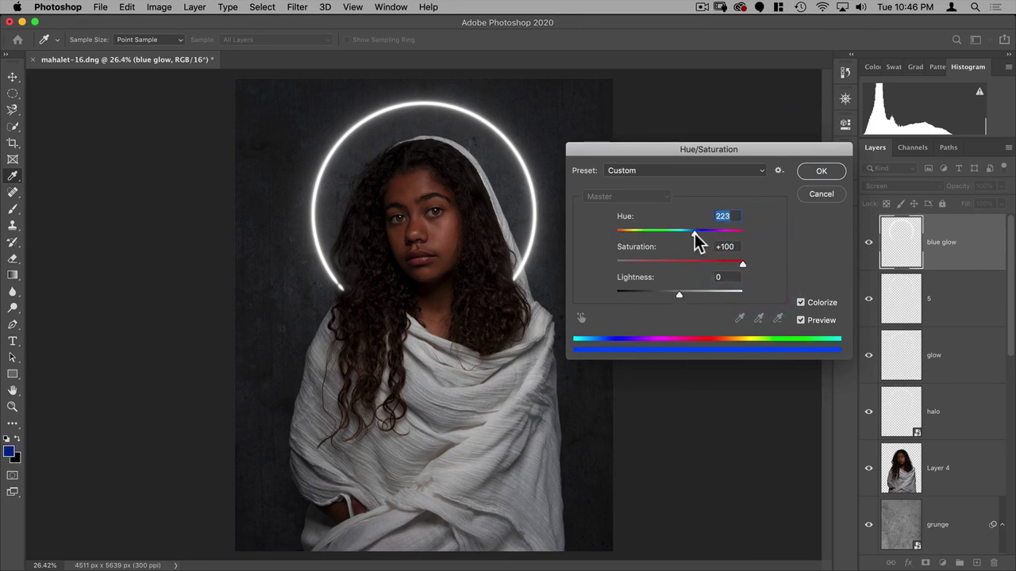
left_click_drag(678, 293, 650, 292)
left_click_drag(650, 294, 647, 293)
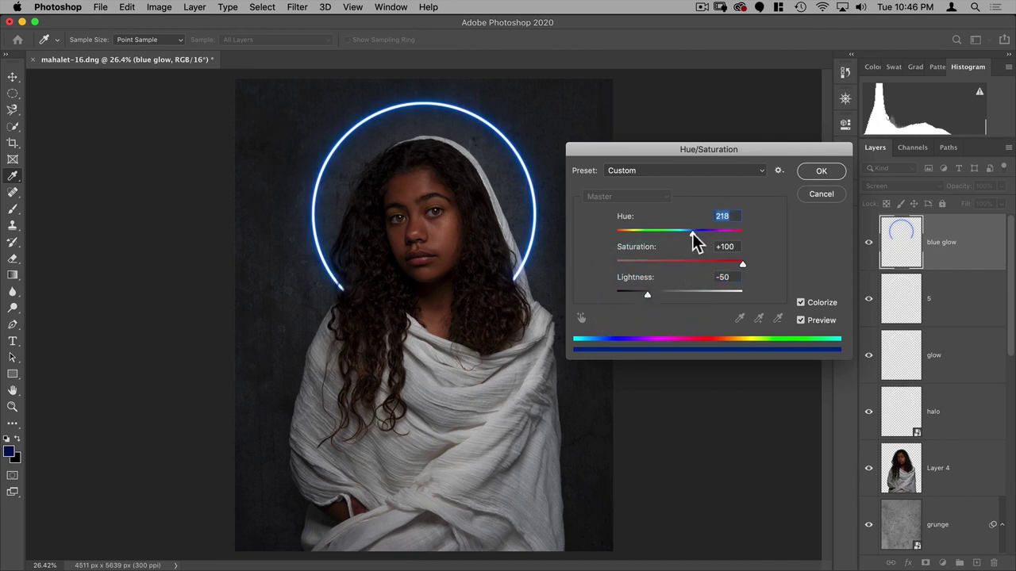
left_click_drag(692, 231, 683, 231)
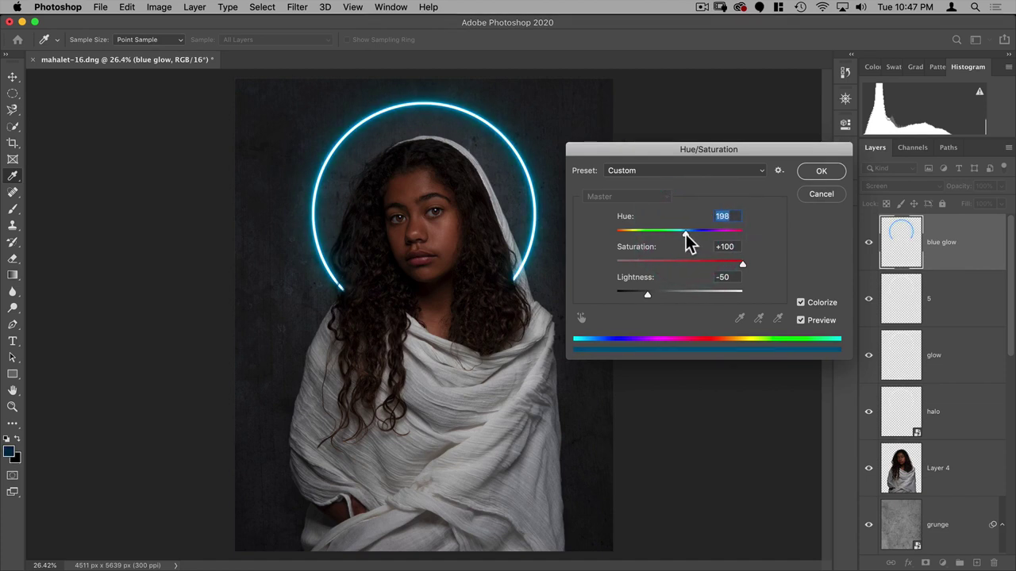
left_click(813, 171)
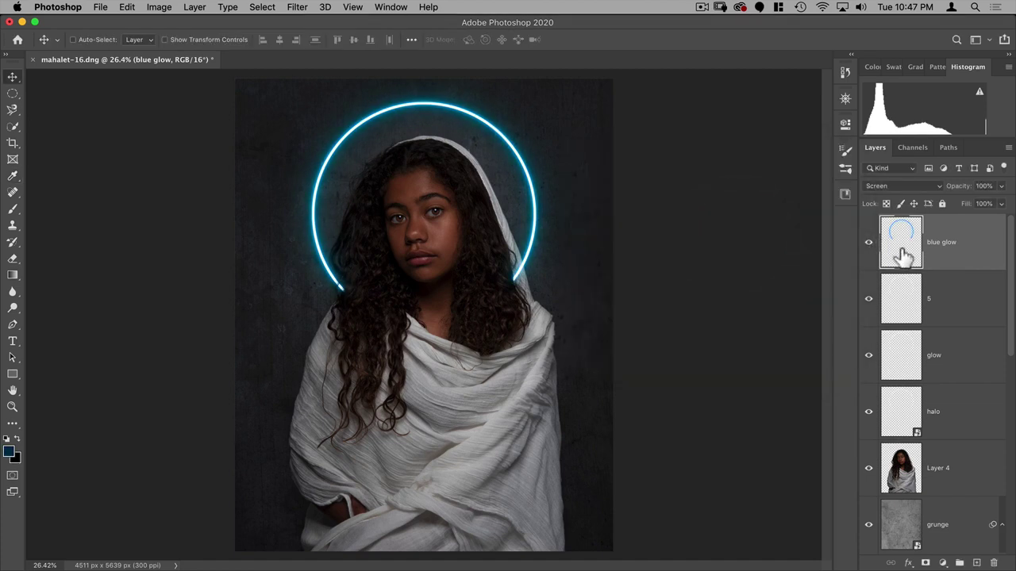
Step: Intensify the halo by stacking two copies of the blue glow layer above it, discarding a surplus third copy
key("super+j")
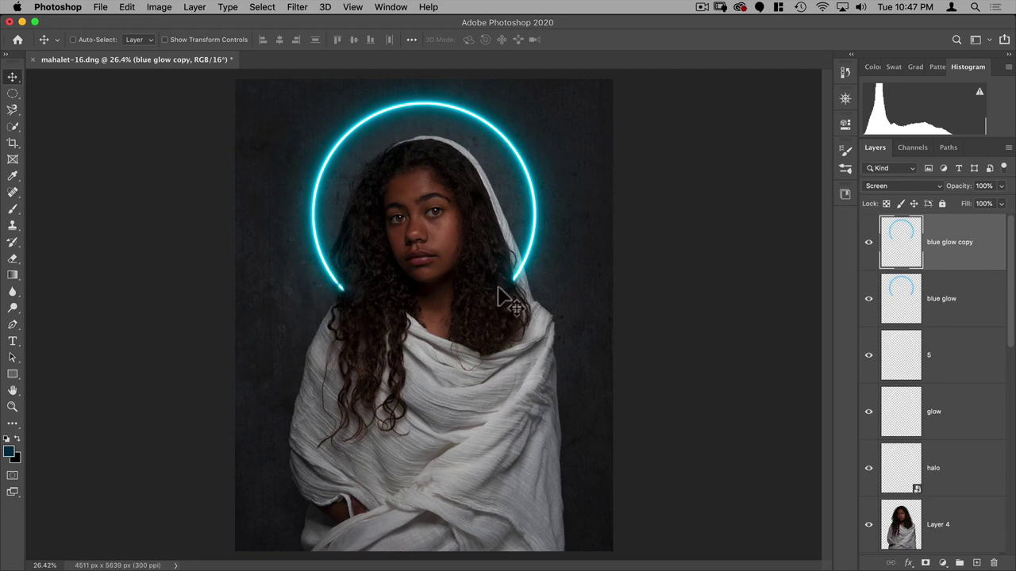
scroll(464, 170, "up", 5)
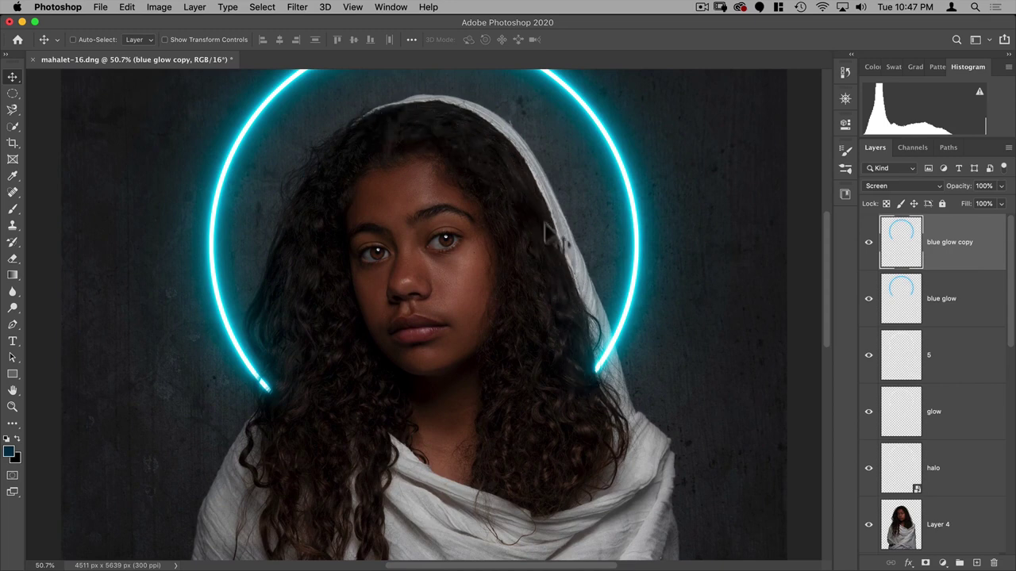
mouse_move(907, 264)
left_mouse_down("alt")
mouse_move(907, 227)
mouse_move(907, 268)
mouse_move(895, 252)
left_mouse_up("alt")
left_click(487, 289, "alt")
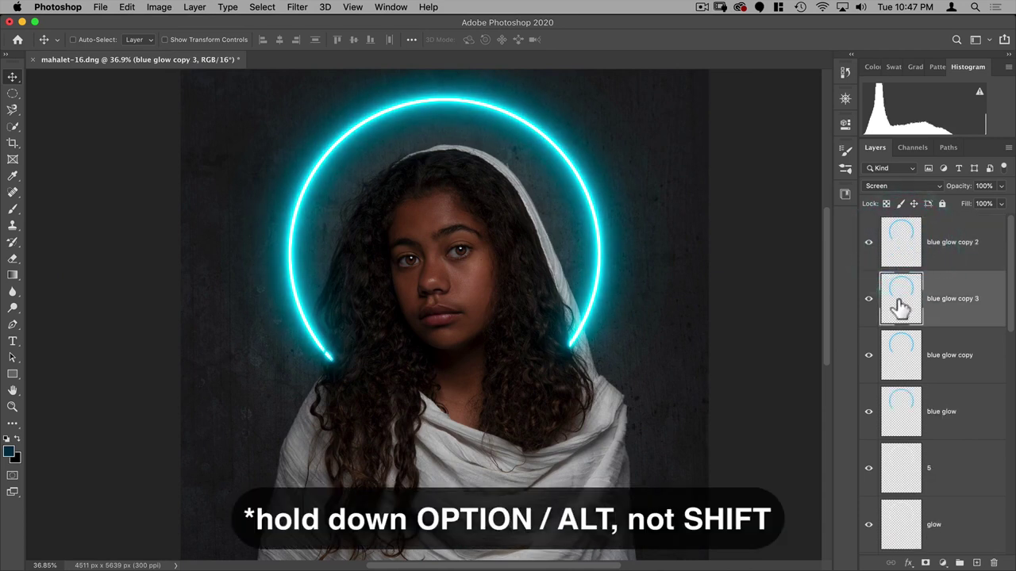
left_click_drag(900, 306, 993, 563)
left_click(900, 238)
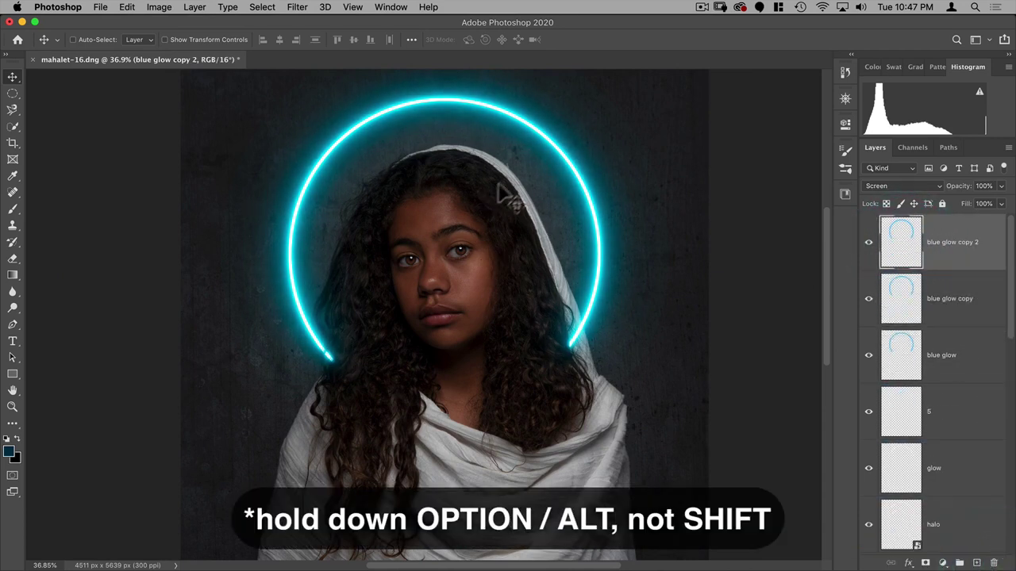
Step: Free-transform the topmost blue glow copy, pivoting it counterclockwise about the ring's lower-right end so it crosses the subject's head
left_click_drag(512, 193, 514, 171)
key("super+t")
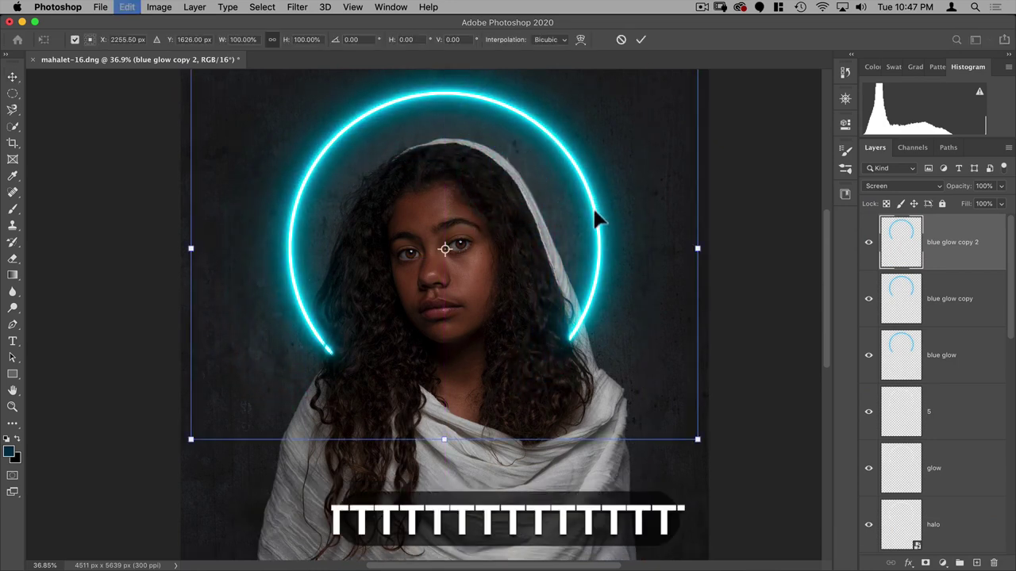
left_click_drag(593, 215, 567, 342)
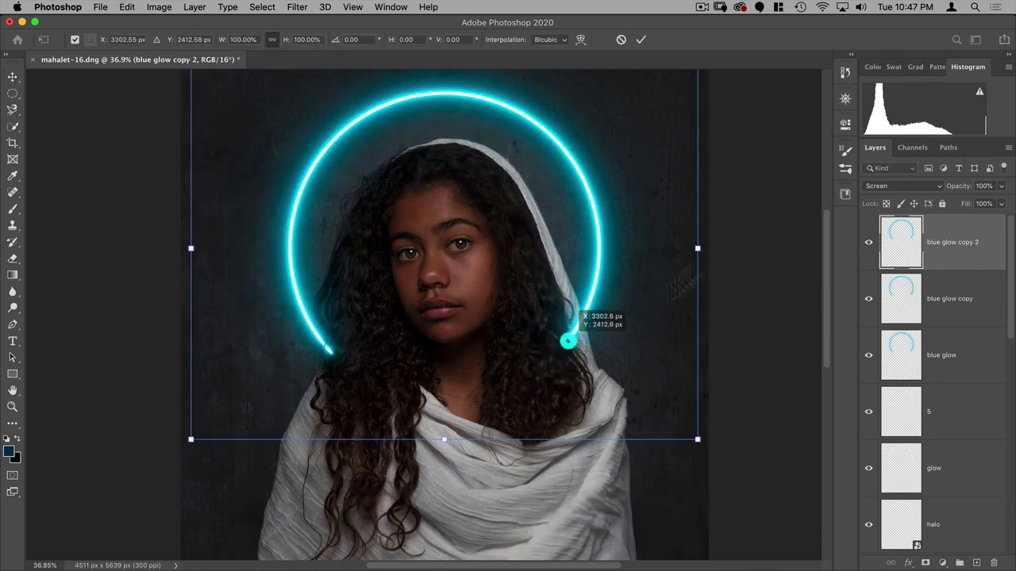
left_click_drag(710, 223, 633, 154)
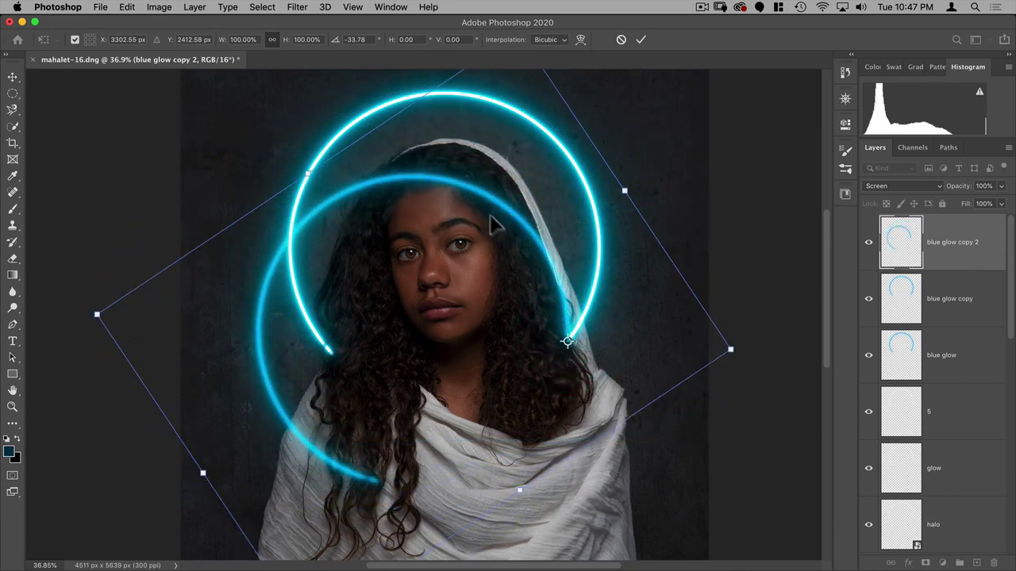
left_click_drag(669, 186, 651, 169)
Step: Warp the rotated ring copy so its arc follows the outline of the subject's hair and veil, and apply the transform
left_click(580, 39)
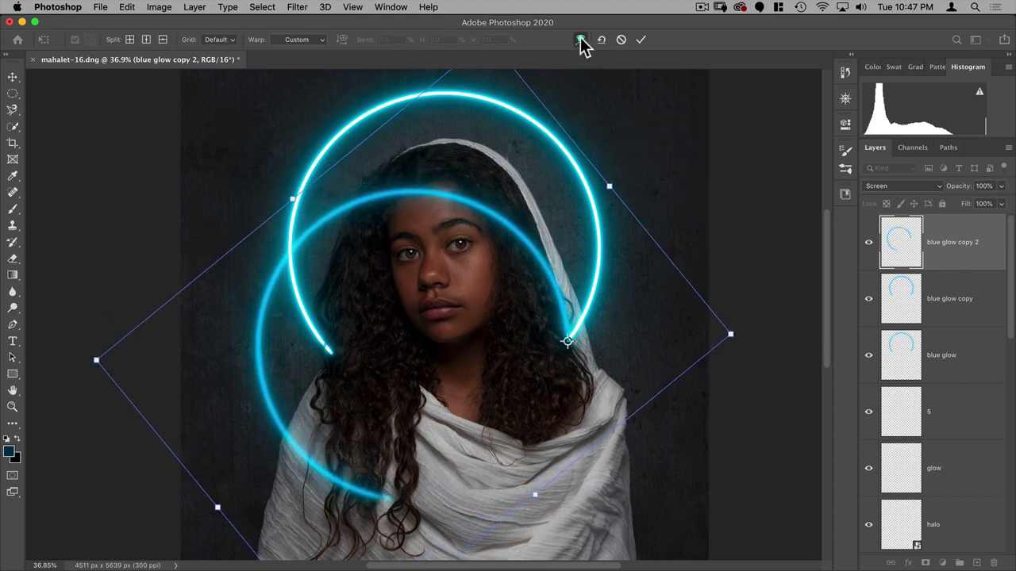
left_click_drag(399, 210, 390, 176)
left_click_drag(607, 257, 606, 285)
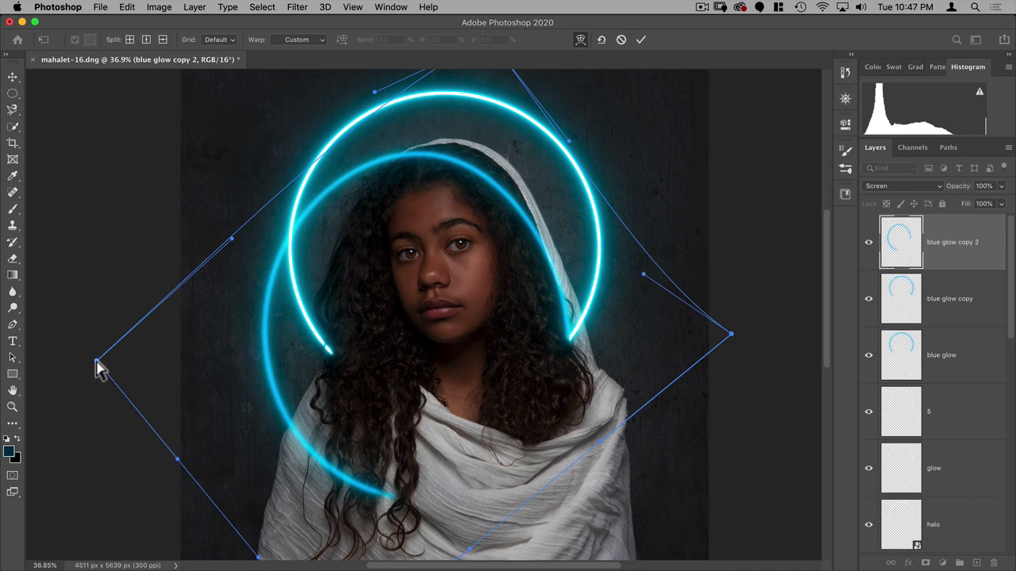
left_click_drag(96, 363, 394, 473)
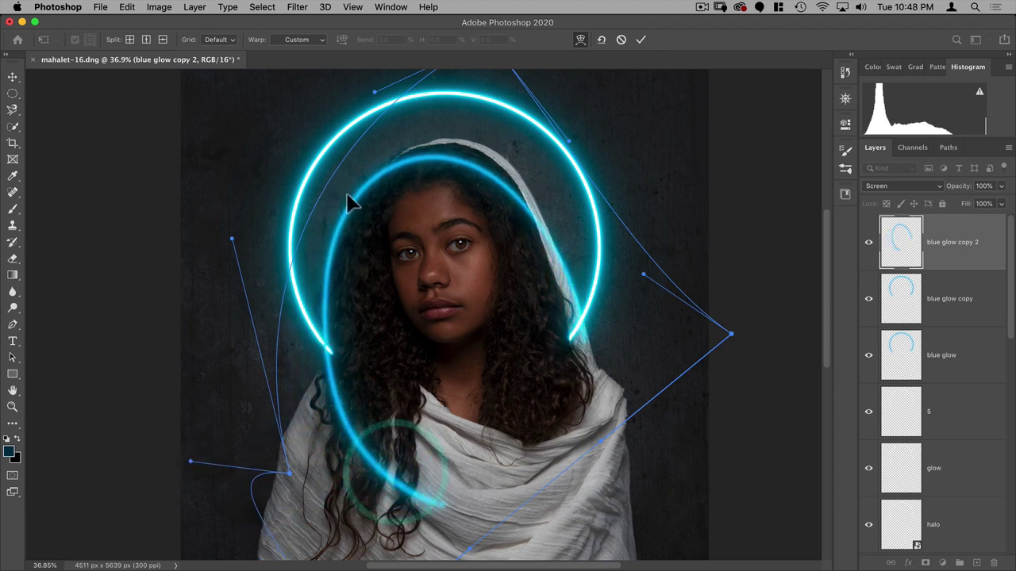
left_click_drag(347, 203, 356, 202)
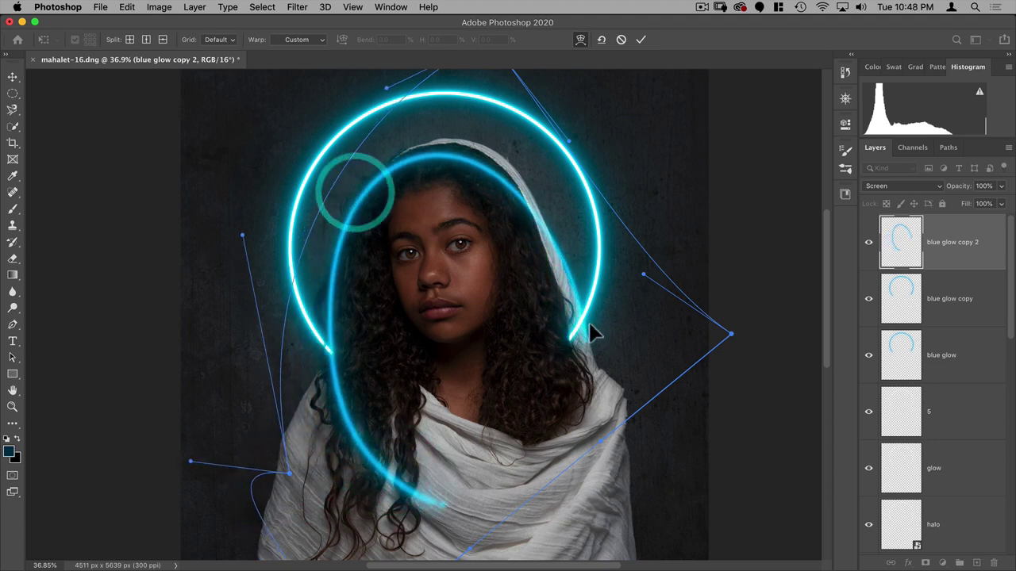
left_click_drag(669, 328, 638, 330)
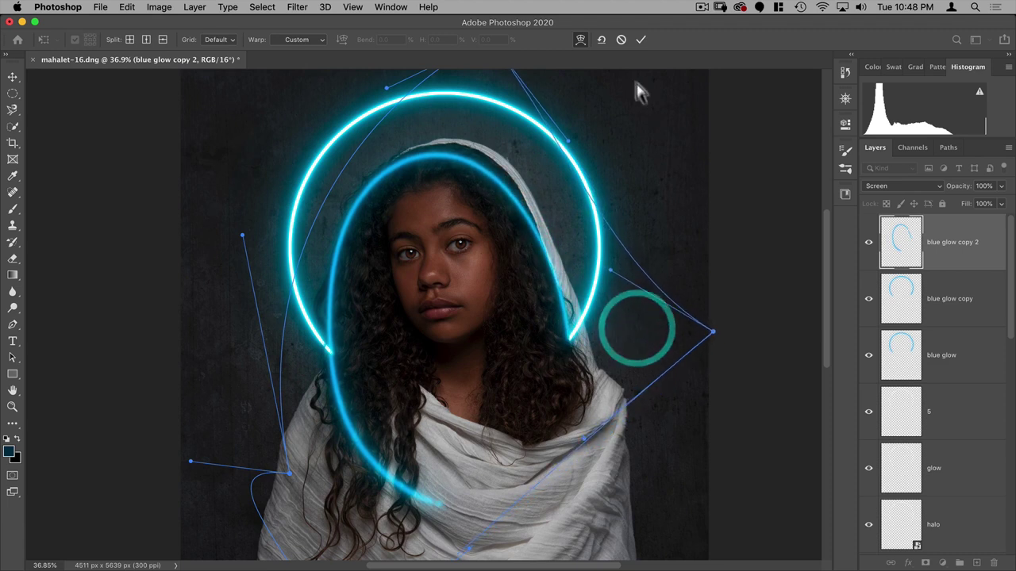
left_click(640, 39)
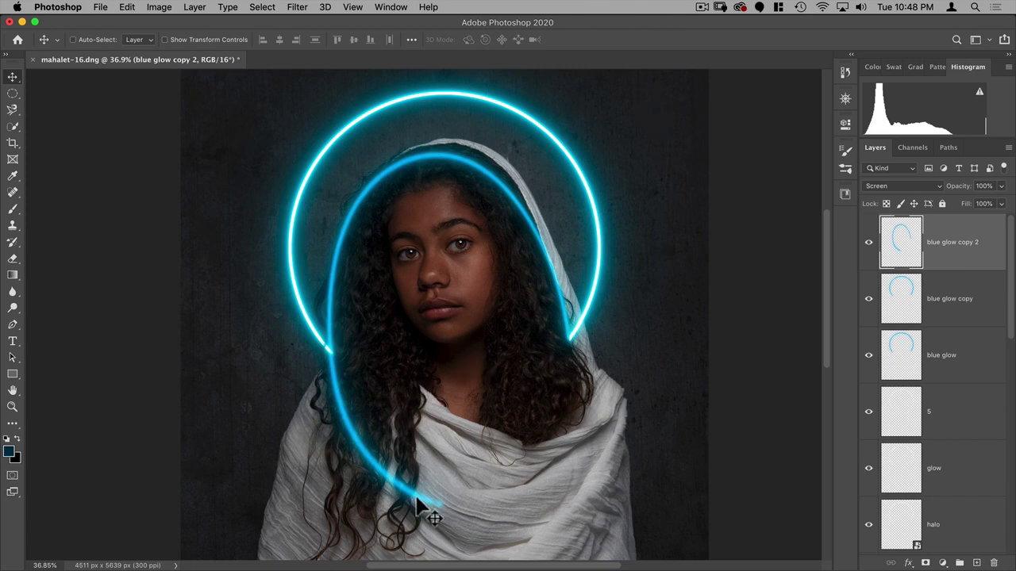
Step: Erase the warped ring's lower-left tail over the hair and shawl with a soft 1134 px eraser at 100% opacity
key("e")
left_click_drag(243, 453, 352, 453)
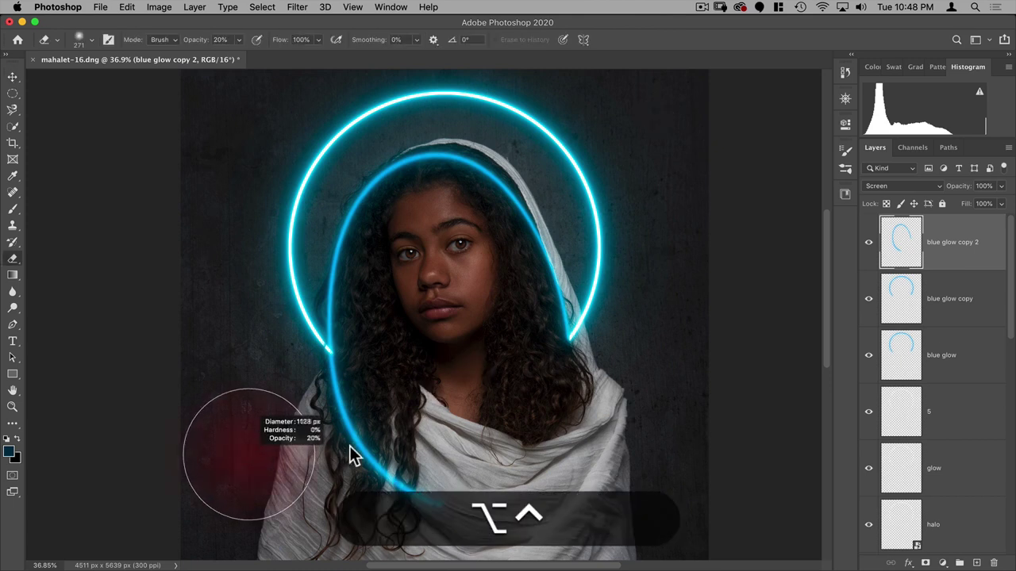
left_click_drag(199, 40, 362, 54)
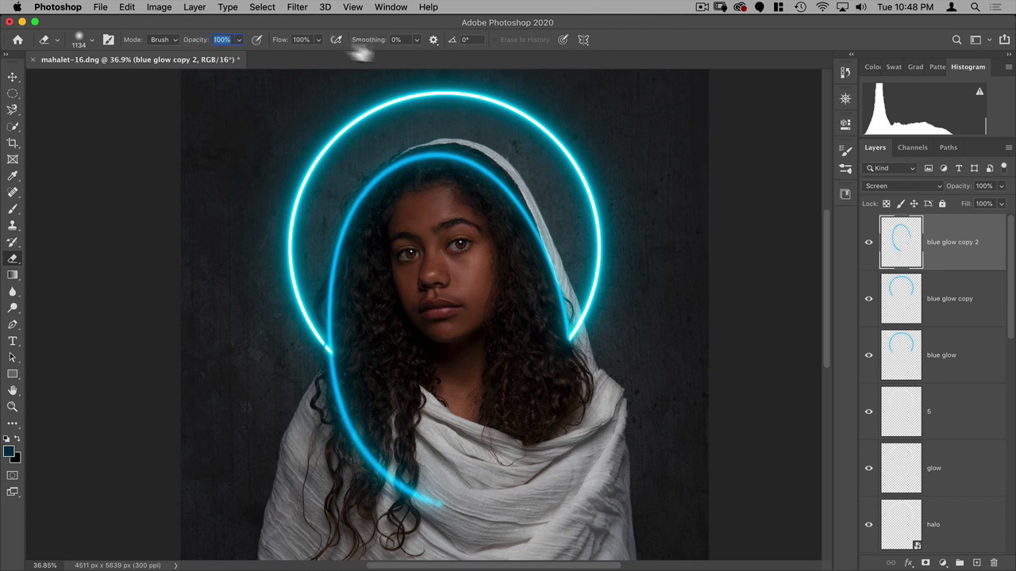
mouse_move(433, 500)
left_mouse_down()
mouse_move(369, 420)
mouse_move(295, 406)
mouse_move(341, 407)
left_mouse_up()
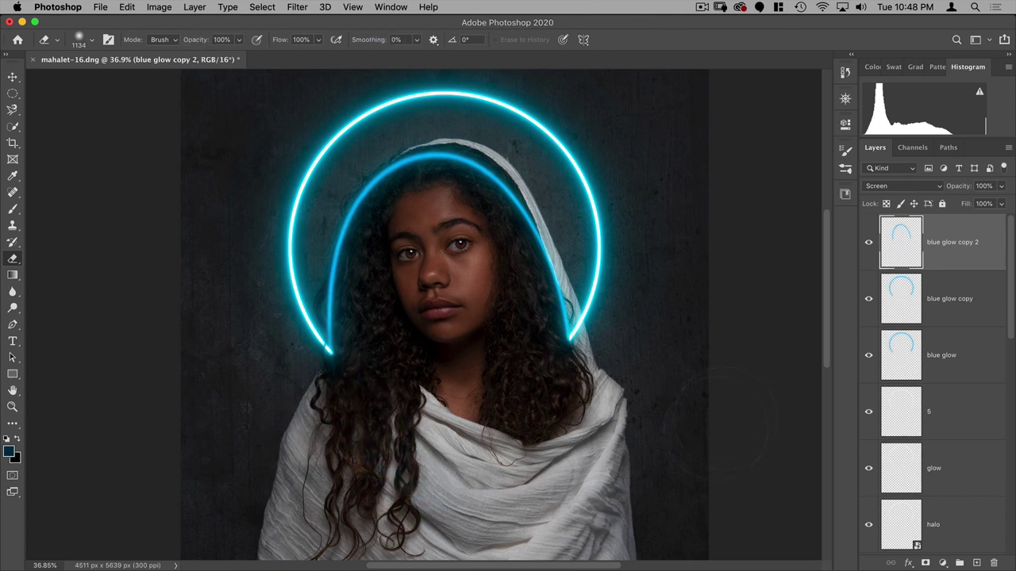
Step: Apply a strong Gaussian Blur to diffuse the warped arc over the hair, and rename its layer "hair glow"
key("v")
left_click(297, 7)
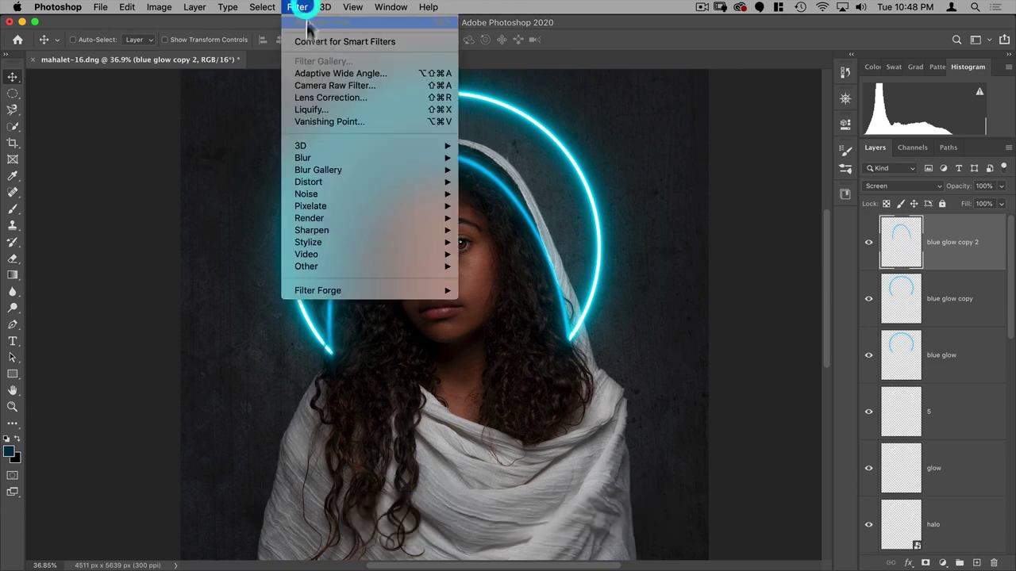
mouse_move(307, 159)
left_click(495, 203)
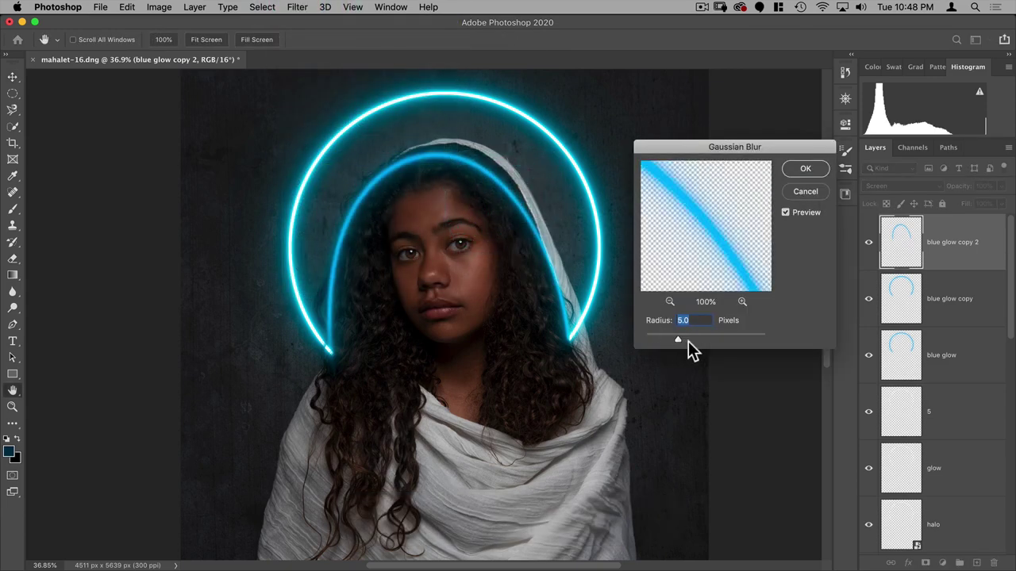
left_click_drag(679, 339, 729, 337)
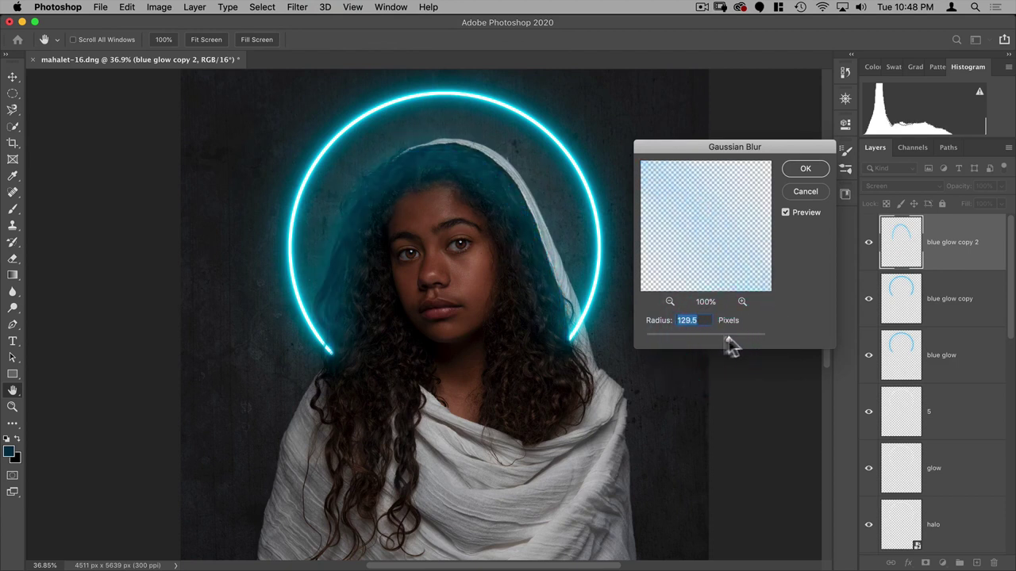
left_click(724, 337)
left_click(717, 336)
left_click(805, 169)
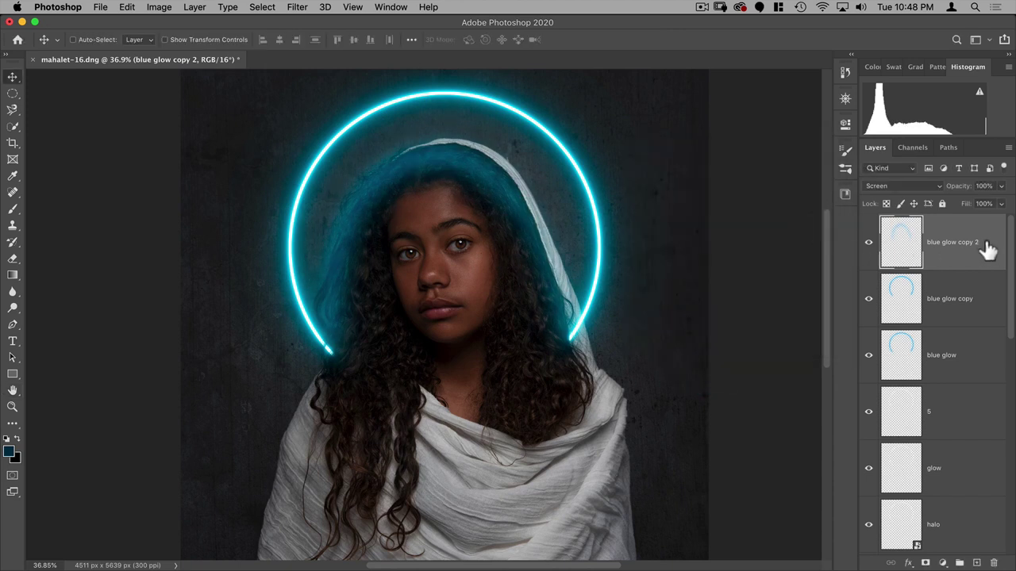
type("hair glow")
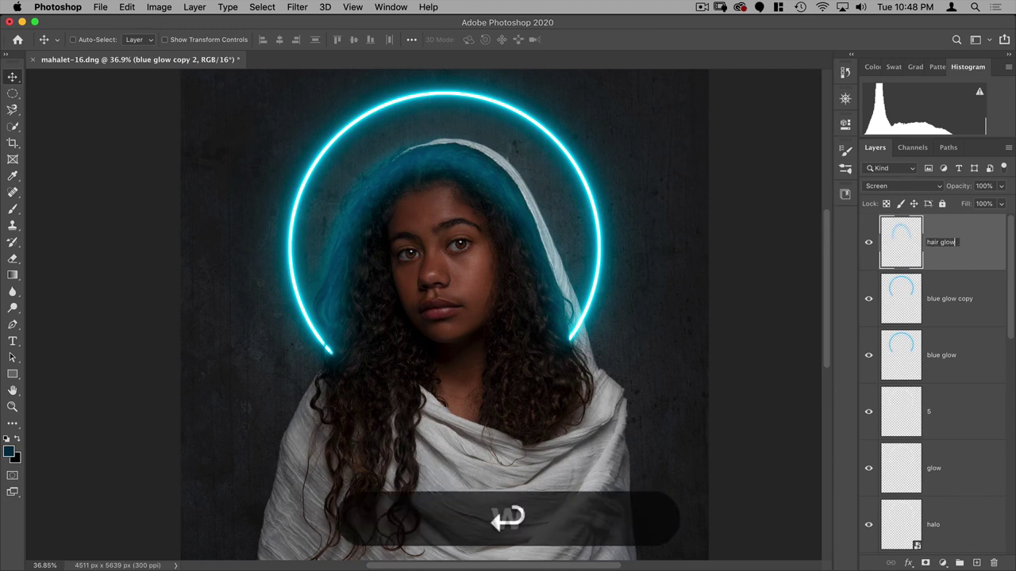
key("Return")
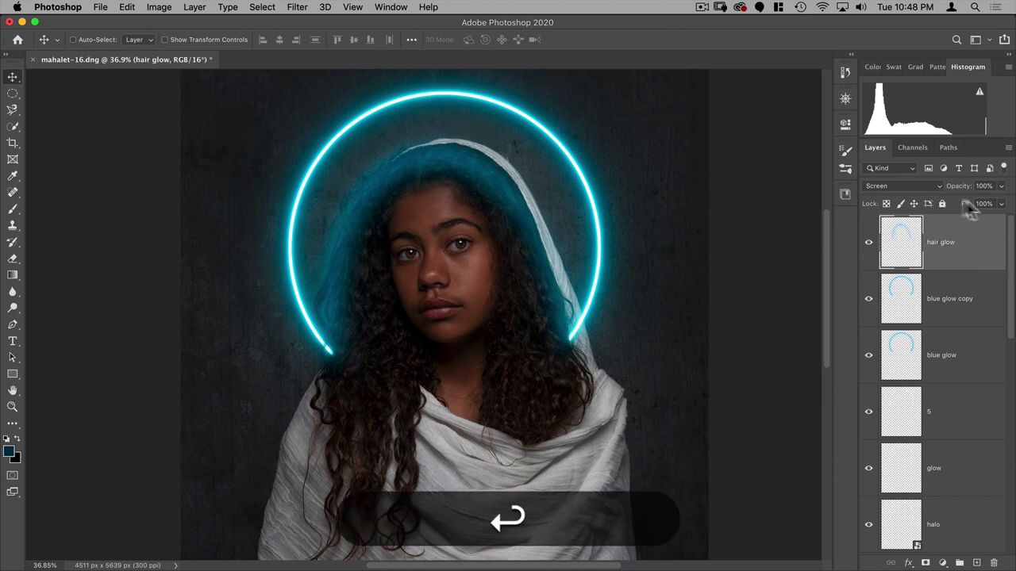
Step: Limit the hair glow to the hair highlights by splitting the Blend If Underlying Layer black point to 8 / 89
double_click(983, 247)
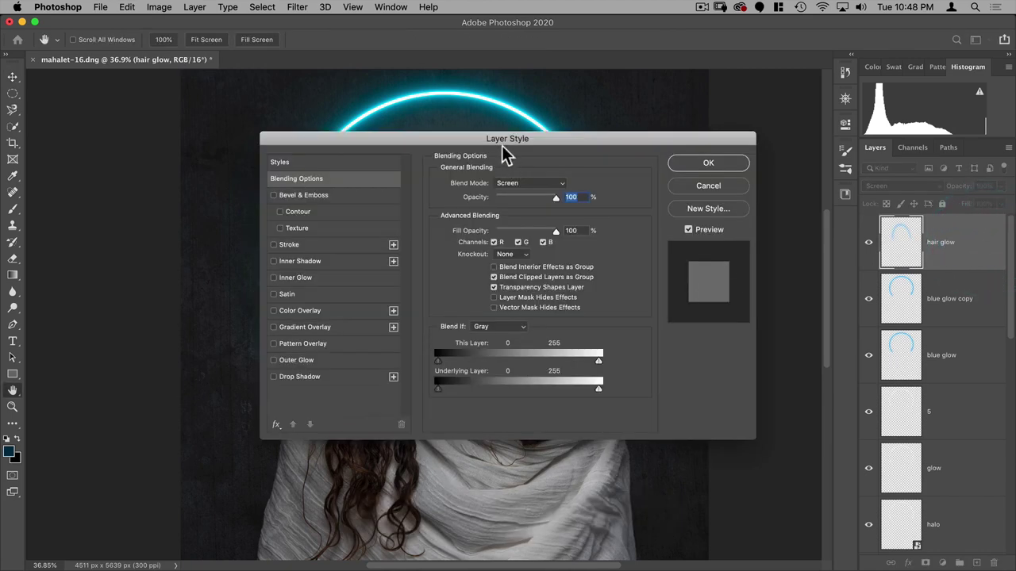
left_click_drag(493, 145, 723, 48)
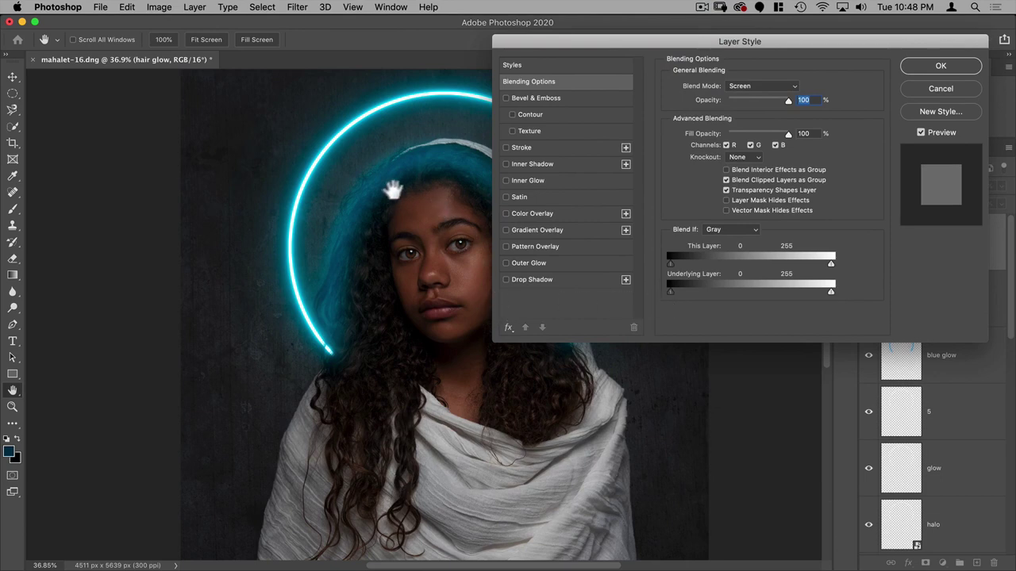
left_click_drag(664, 40, 630, 221)
left_click_drag(634, 471, 656, 469)
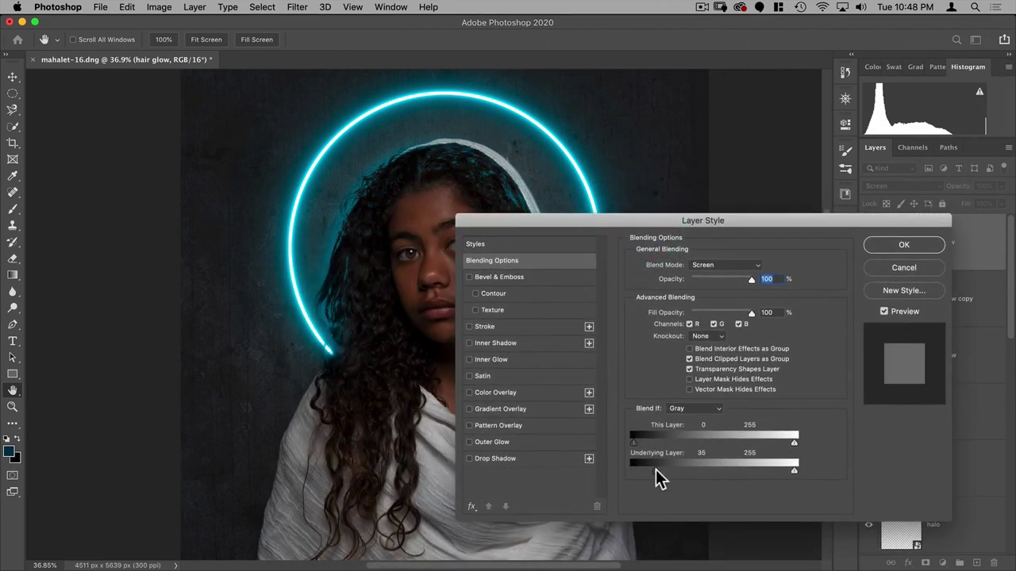
left_click_drag(528, 222, 660, 221)
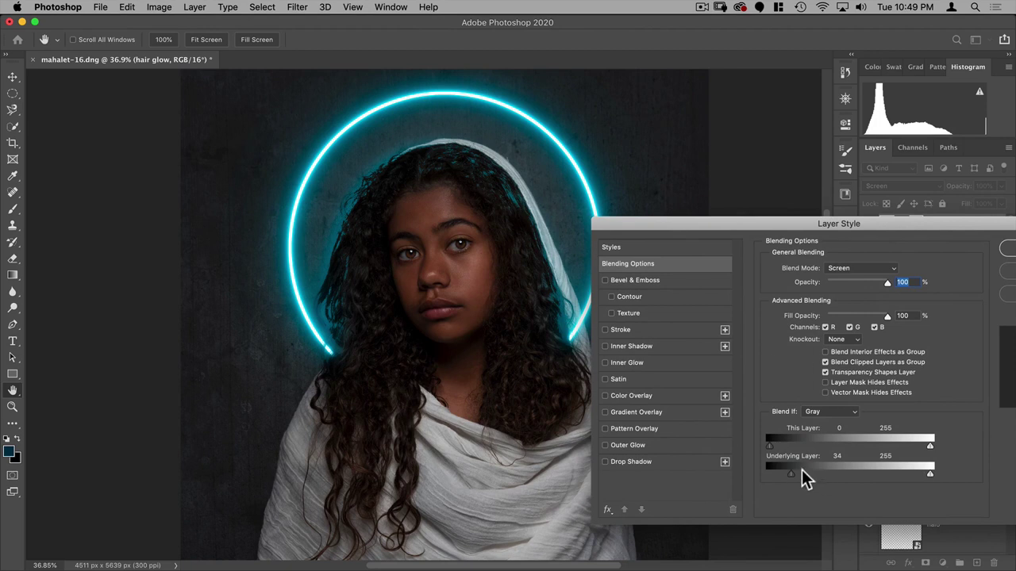
key("alt")
mouse_move(792, 475)
left_mouse_down()
mouse_move(811, 474)
mouse_move(774, 474)
left_mouse_up()
left_click(825, 473)
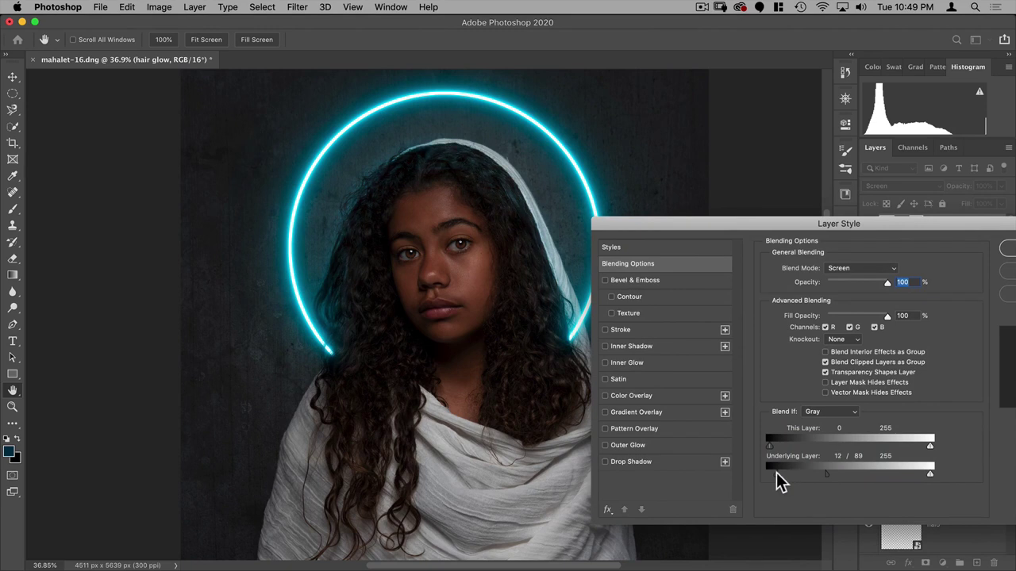
left_click_drag(774, 473, 774, 473)
left_click(775, 473)
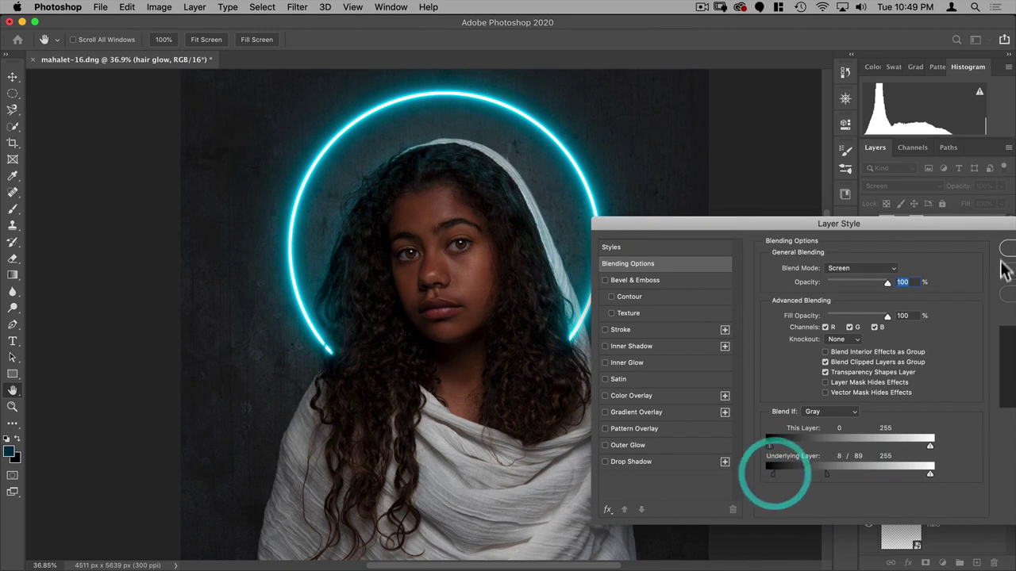
left_click(1006, 248)
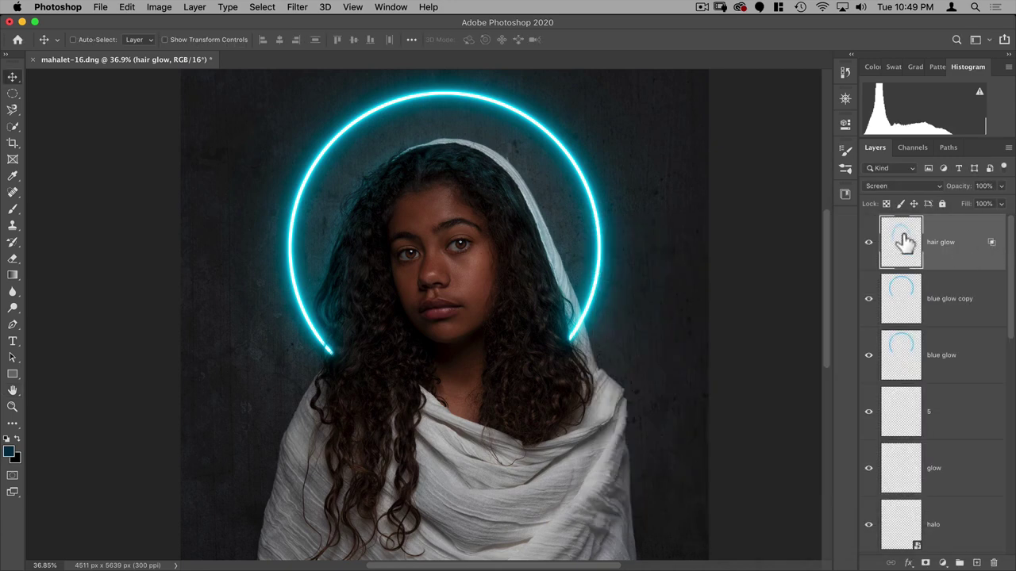
Step: Move the hair glow layer directly above Layer 4 and clip it to the cut-out subject
left_click_drag(905, 243, 938, 403)
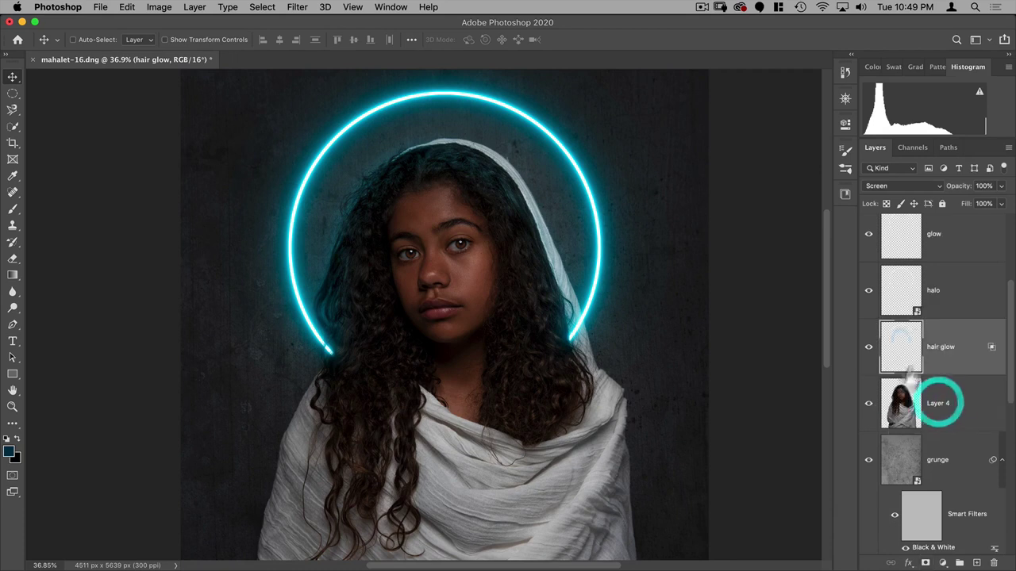
key("alt")
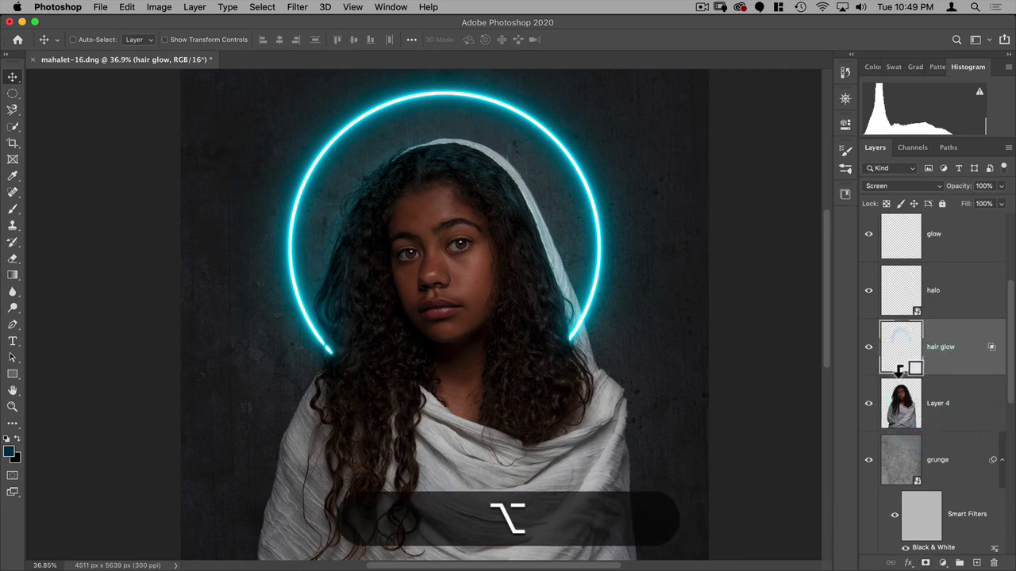
left_click(897, 370, "alt")
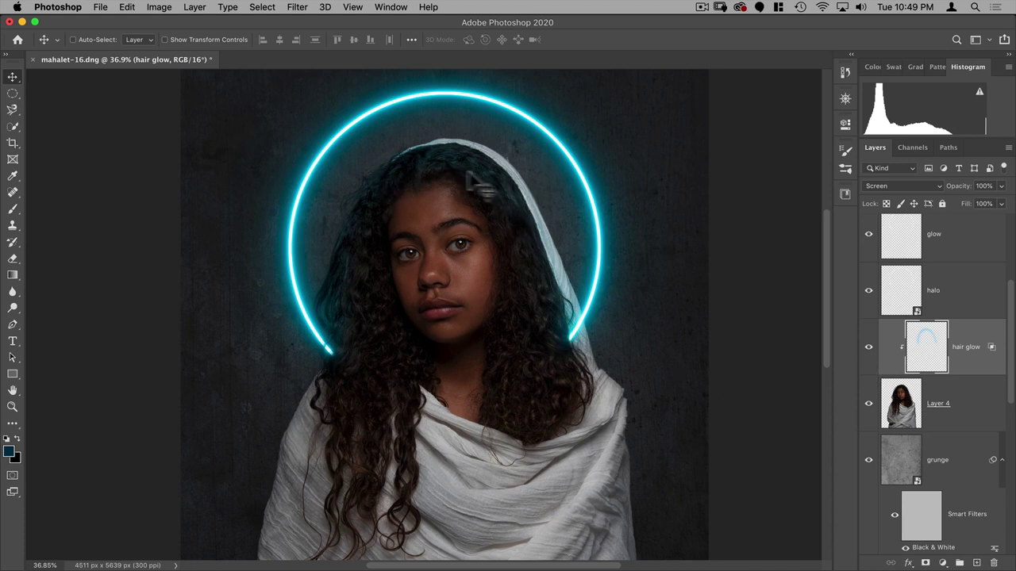
Step: Duplicate the blue glow copy layer at the top of the stack and rename the duplicate "eye reflection"
scroll(934, 298, "up", 3)
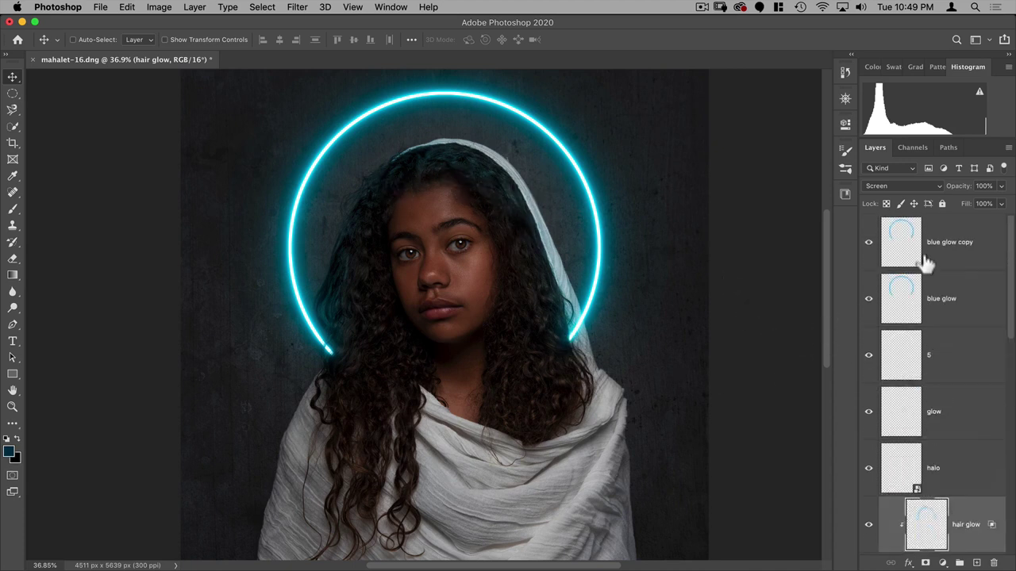
left_click(925, 263)
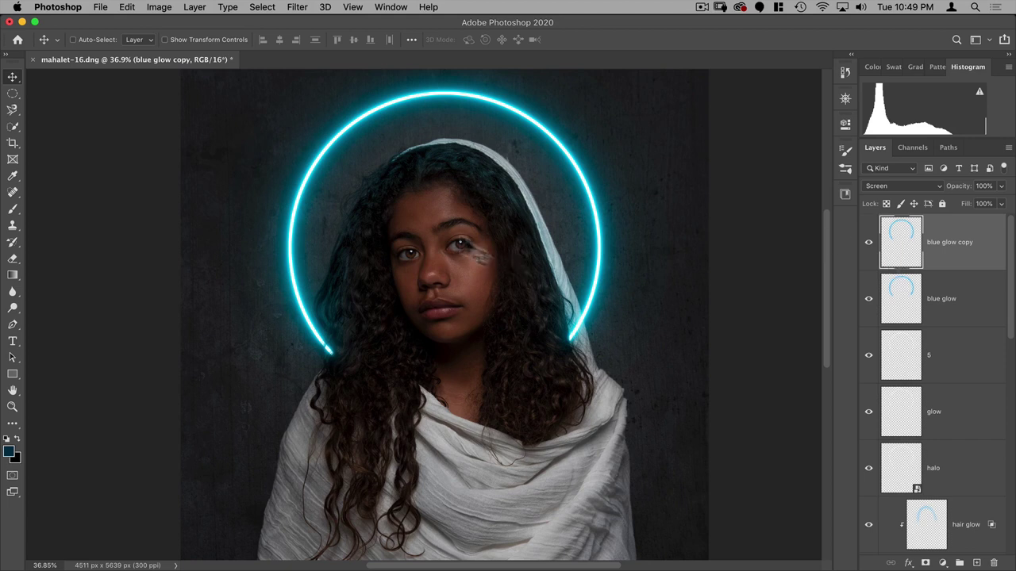
left_click_drag(912, 246, 907, 220)
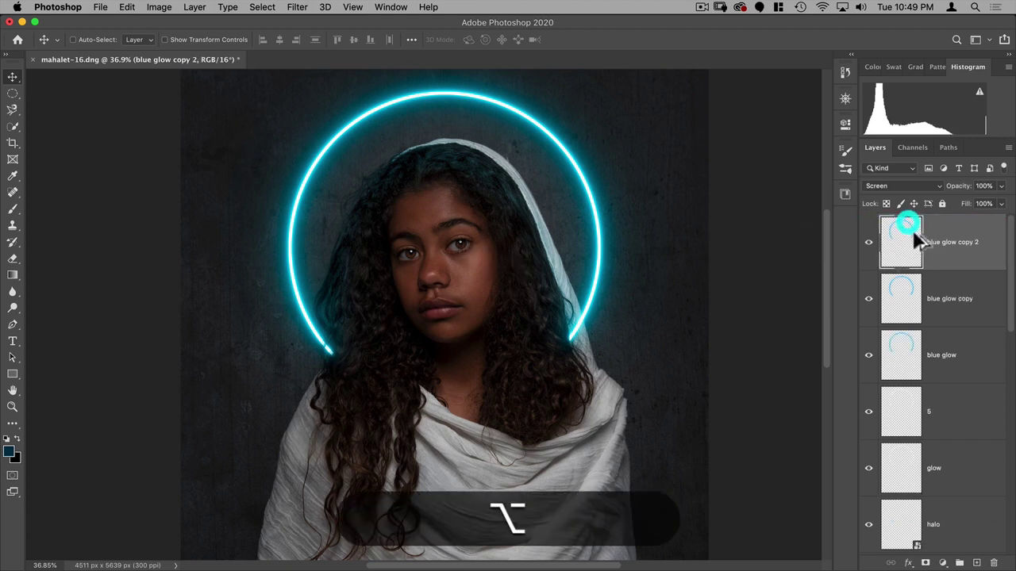
double_click(952, 242)
type("eye ")
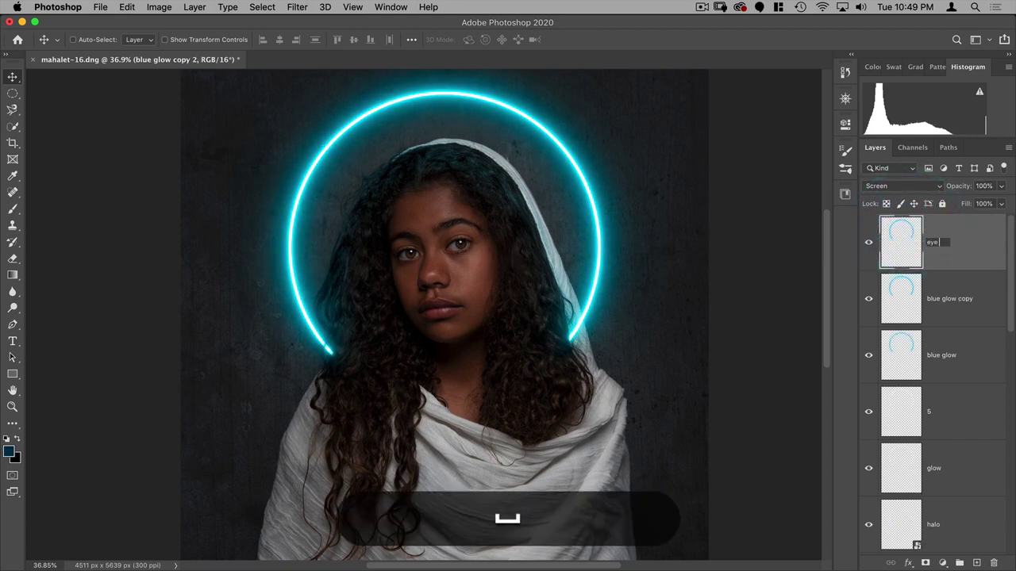
type("reflection")
key("Return")
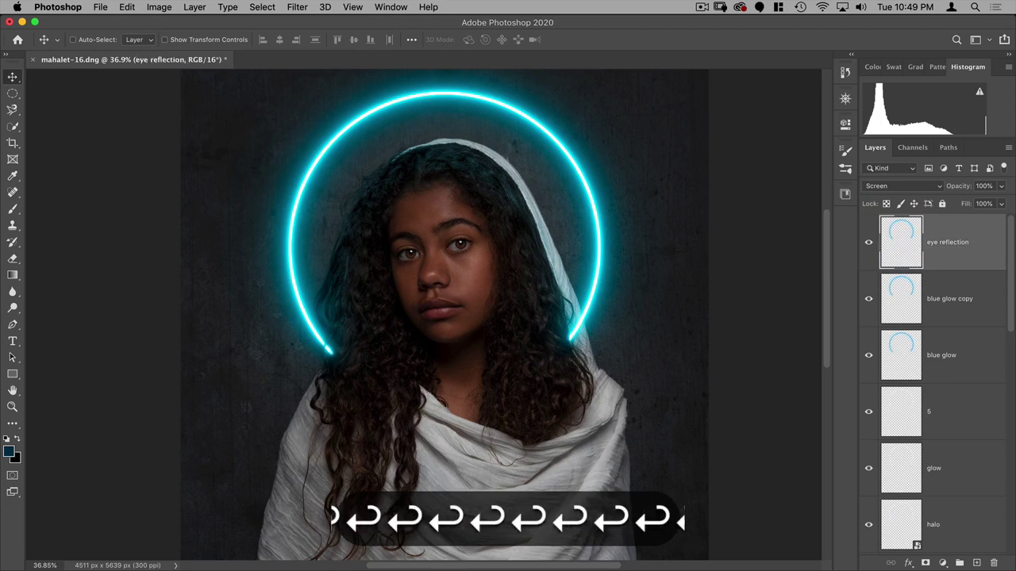
Step: Scale the eye reflection ring down to about 5.5% width and 3.4% height, rotated about 179° so its gap faces up
left_click_drag(532, 191, 521, 278)
key("super+t")
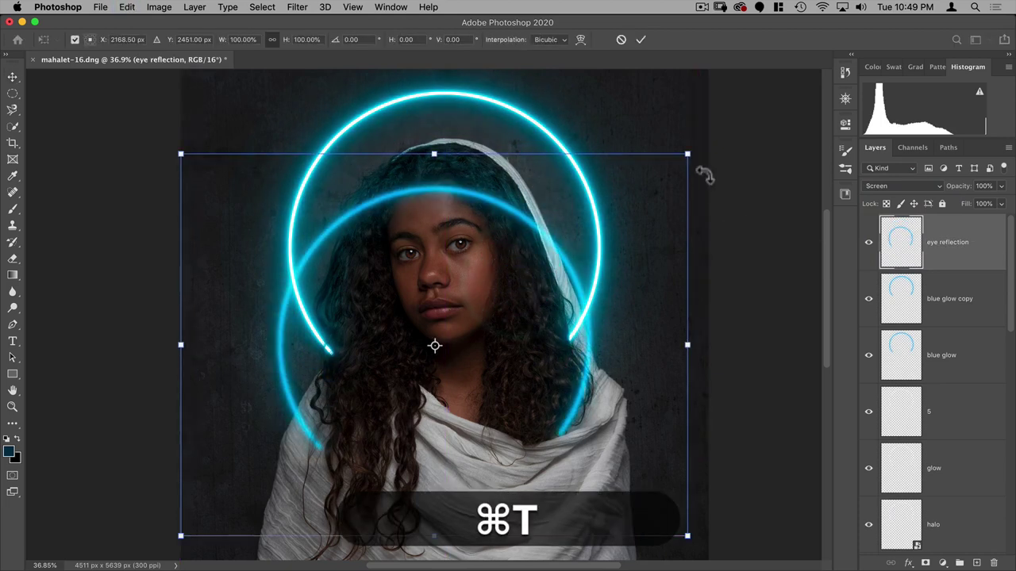
left_click_drag(687, 154, 409, 380)
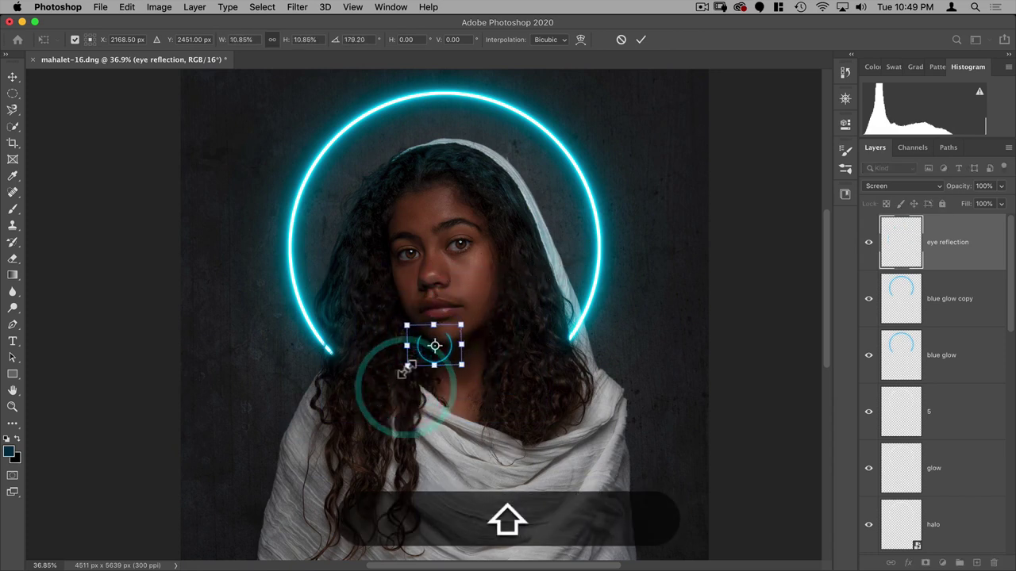
left_click_drag(417, 340, 523, 279)
left_click_drag(520, 347, 522, 322)
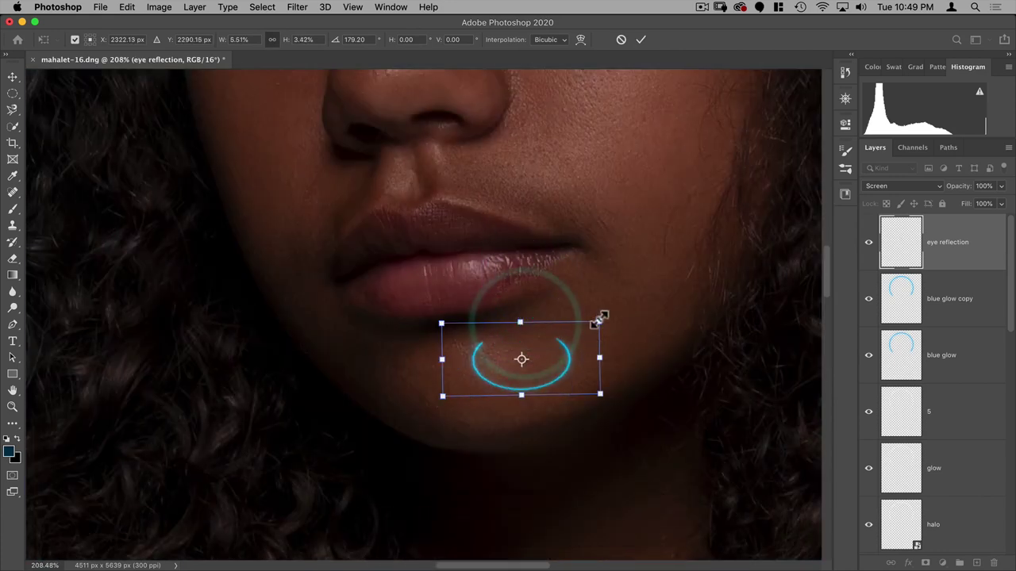
Step: Position the transformed ring around the catchlight of the eye on the image's right, shrink it to fit inside the iris, and apply the transform
left_click_drag(601, 317, 591, 205)
key("space")
key("alt+shift")
left_click_drag(612, 277, 585, 250)
key("alt")
left_click(640, 40)
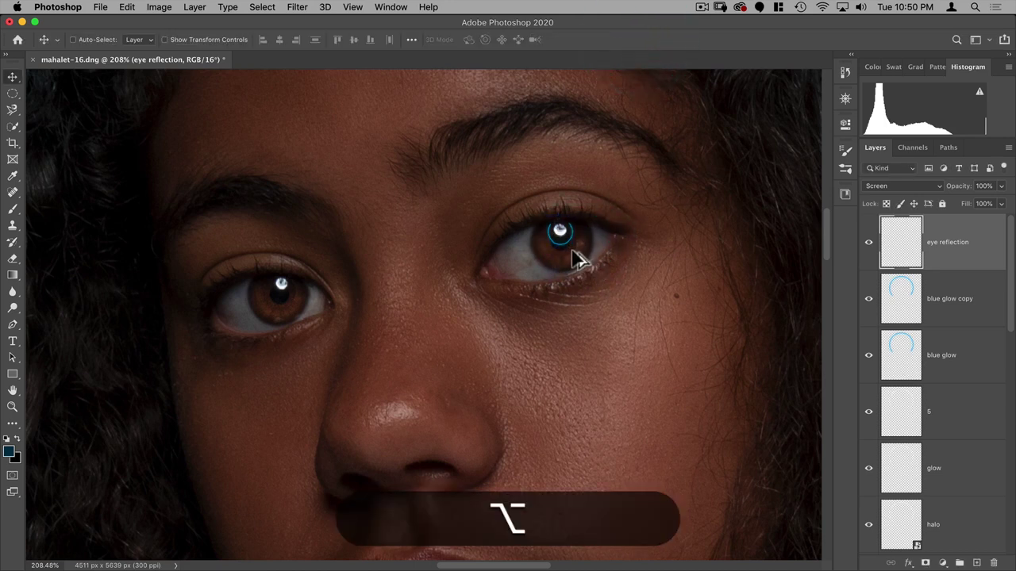
Step: Duplicate the eye reflection ring and align the copy around the catchlight in the other eye
left_click_drag(561, 258, 290, 311)
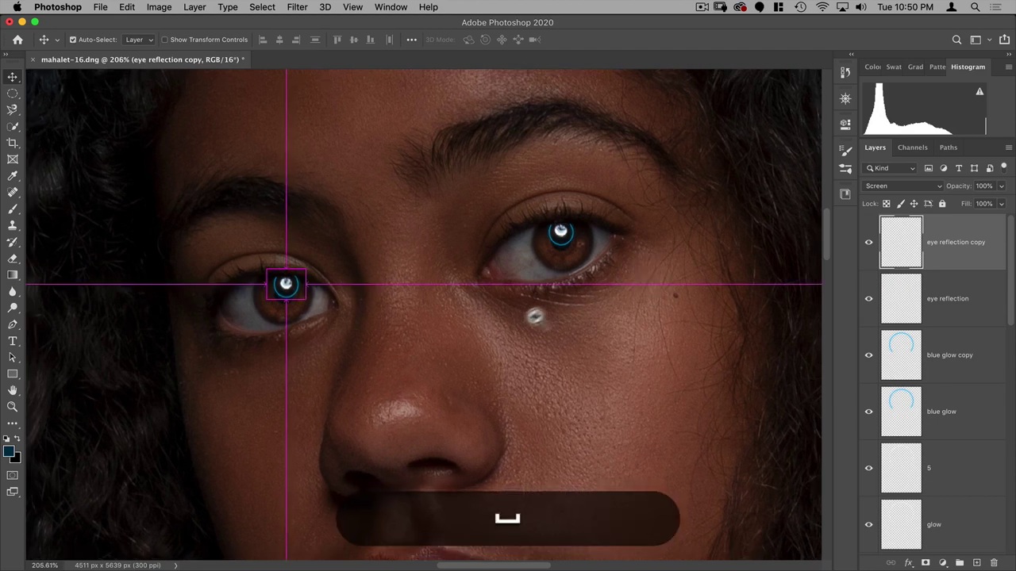
left_click_drag(534, 318, 503, 344)
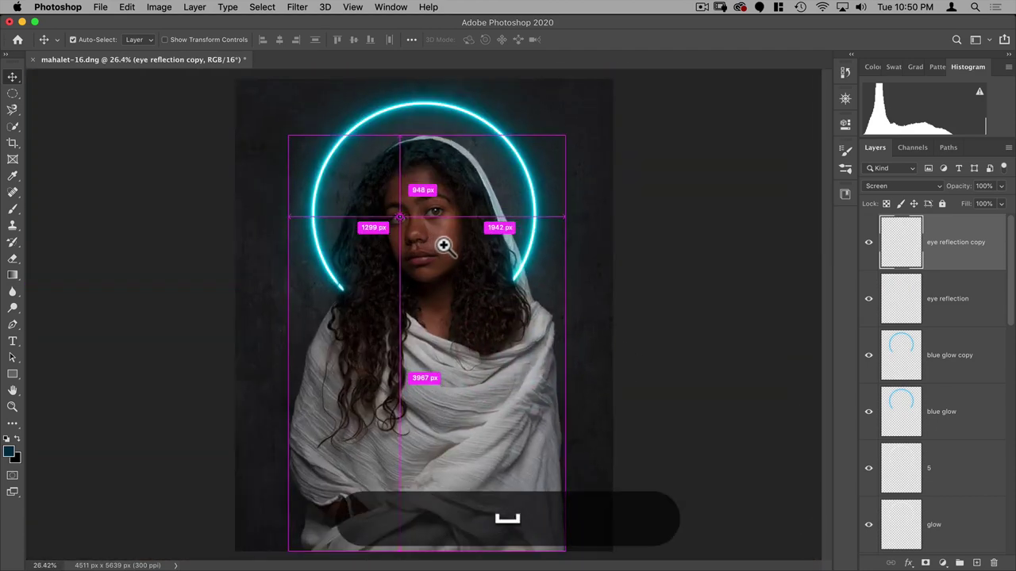
left_click_drag(444, 243, 476, 234)
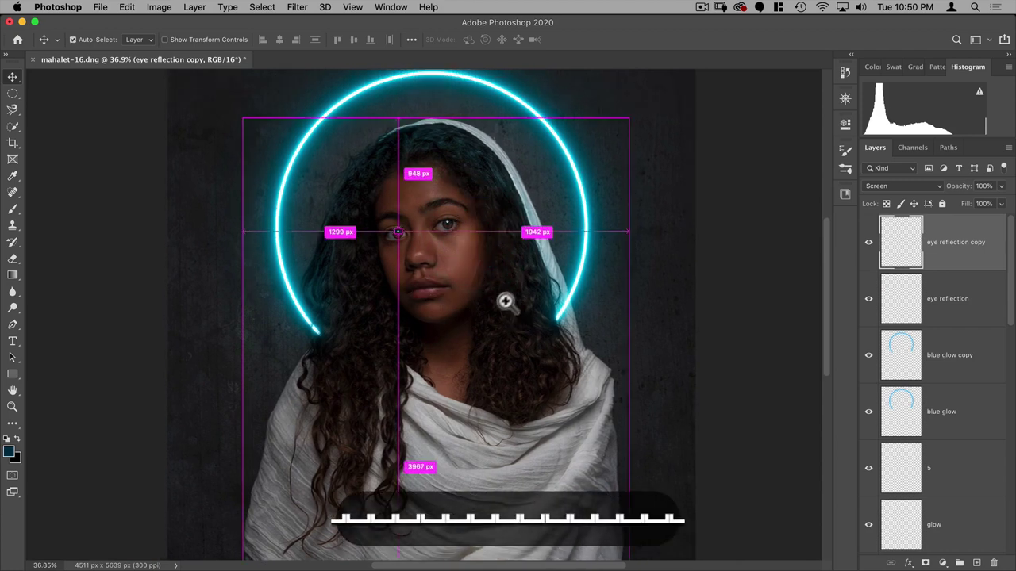
left_click_drag(504, 294, 486, 309)
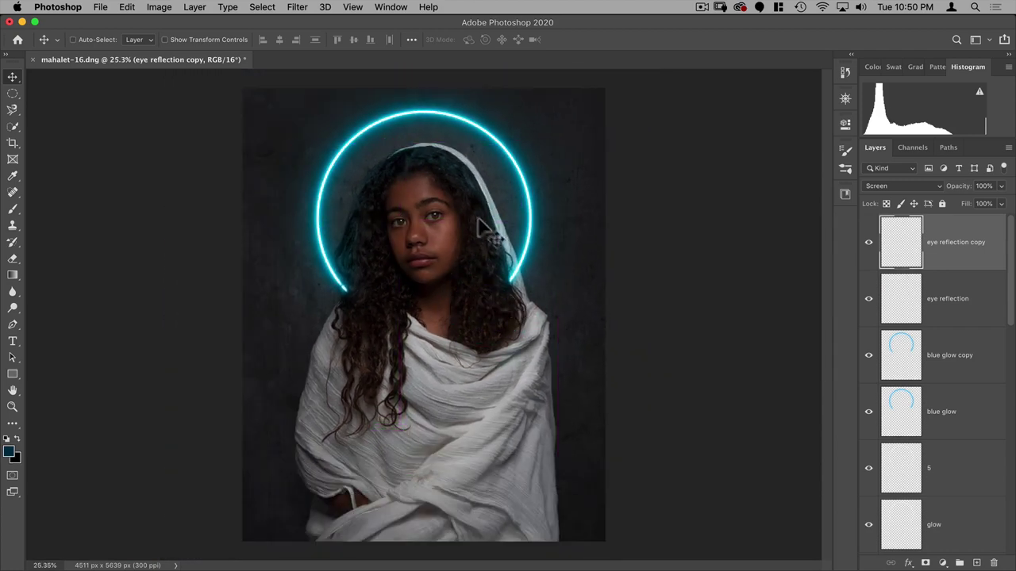
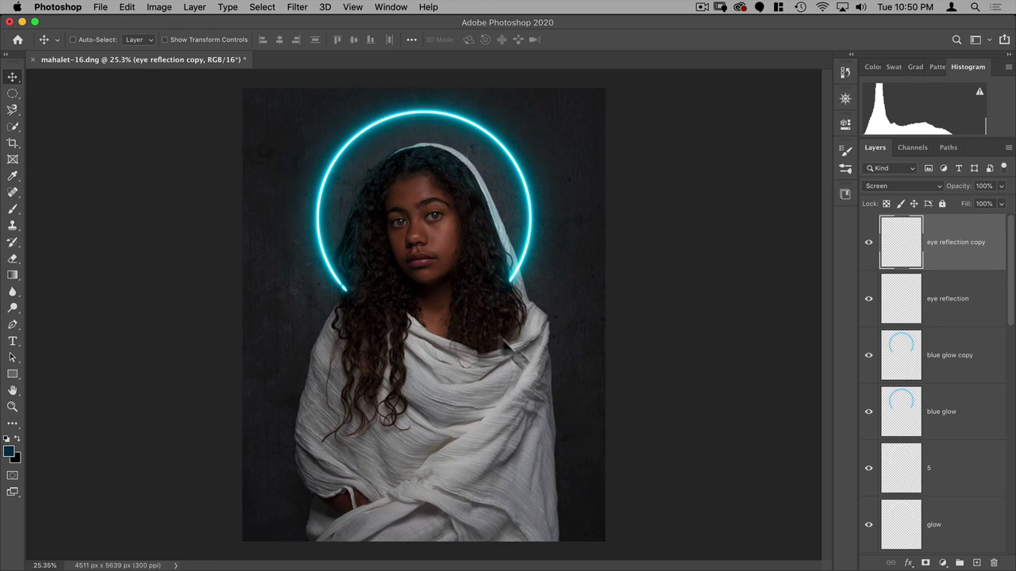
Step: With the grunge layer active, draw a large elliptical selection around the head and torso, spanning nearly the full image width
scroll(992, 412, "down", 6)
left_click(953, 397)
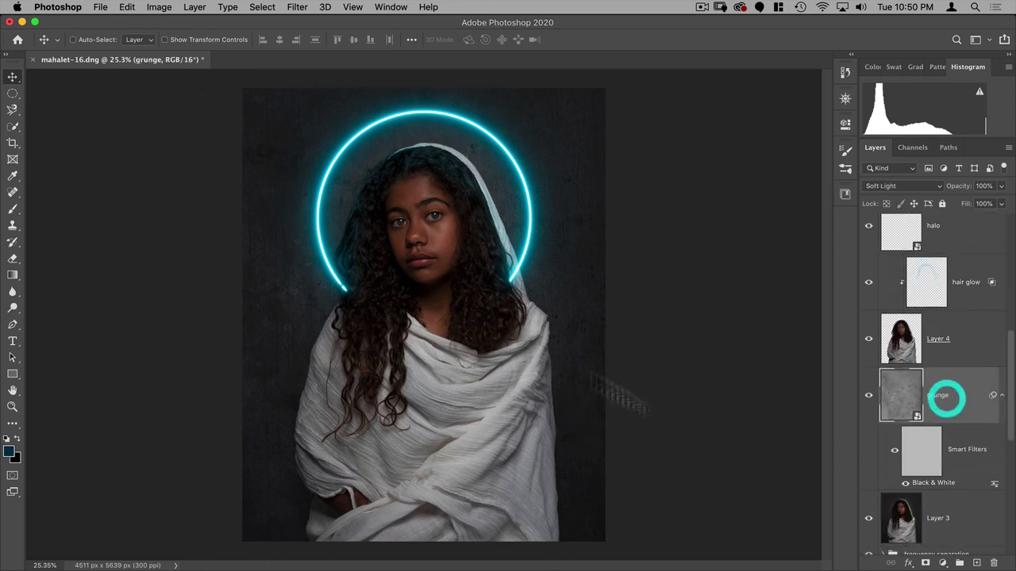
left_click(12, 92)
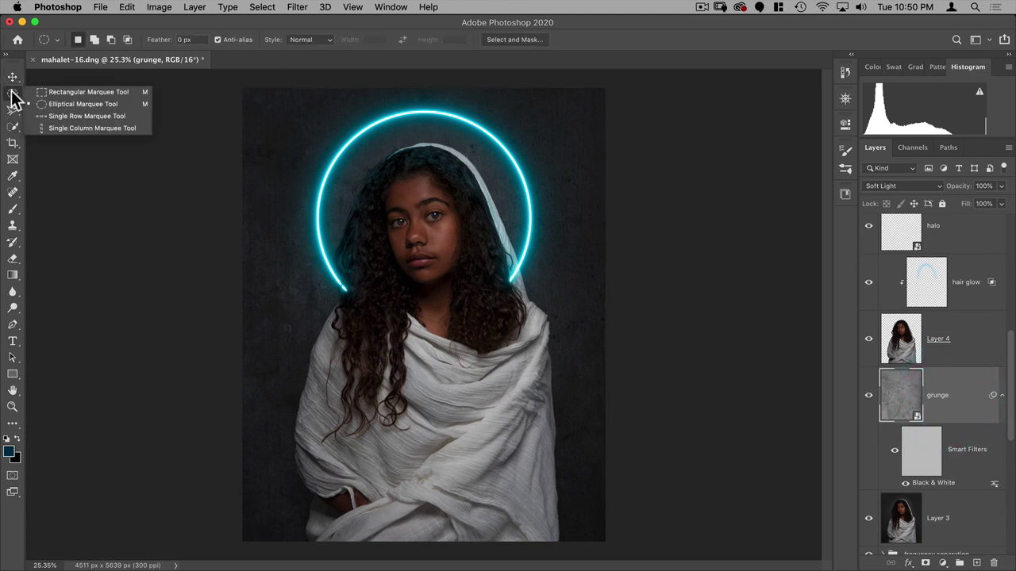
left_click(64, 106)
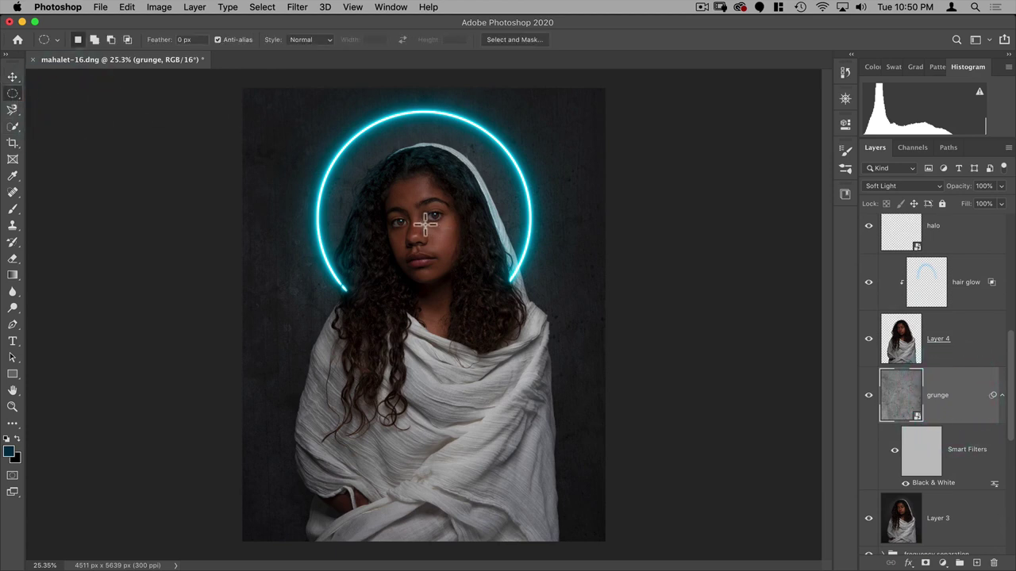
key("alt")
left_click_drag(421, 218, 603, 449)
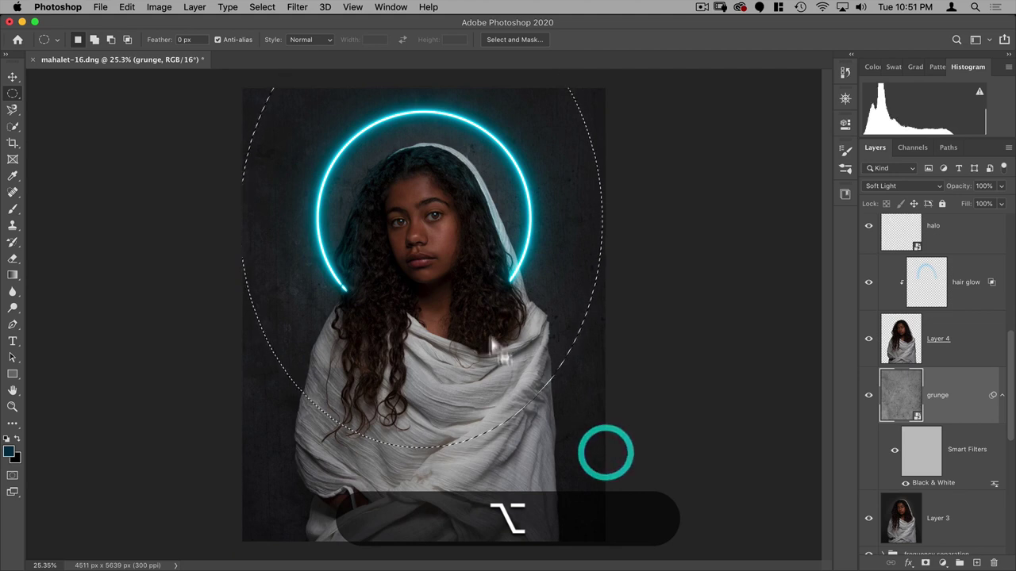
left_click_drag(490, 337, 493, 350)
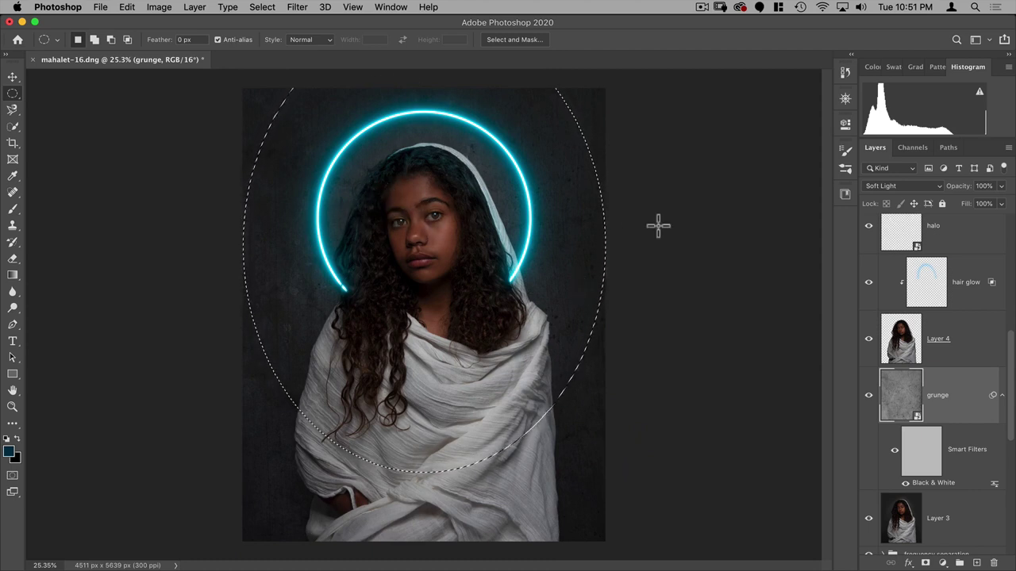
Step: Feather the elliptical selection in Quick Mask mode with a Gaussian Blur of 576.7 pixels, then return to the normal selection
key("q")
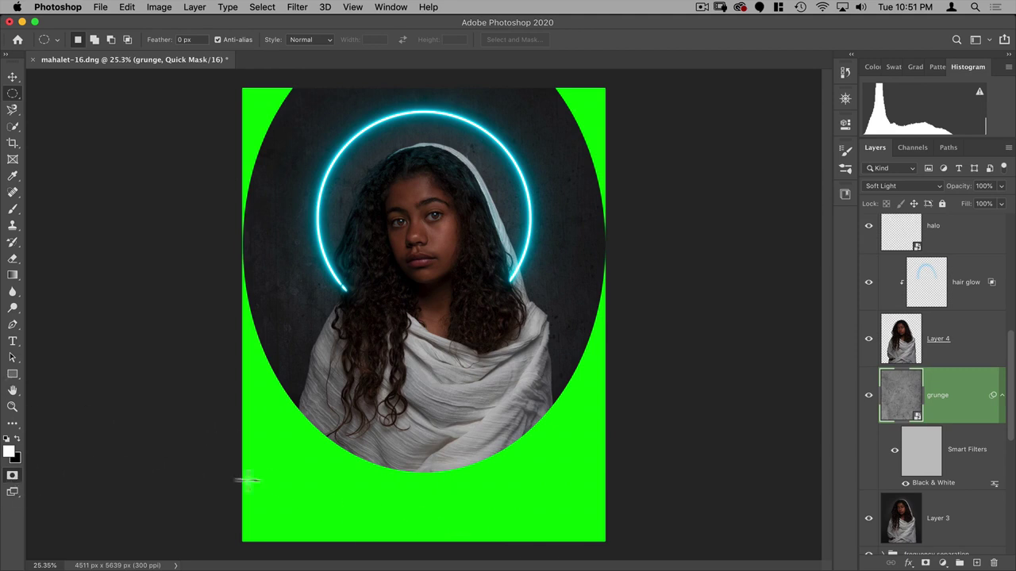
left_click(298, 10)
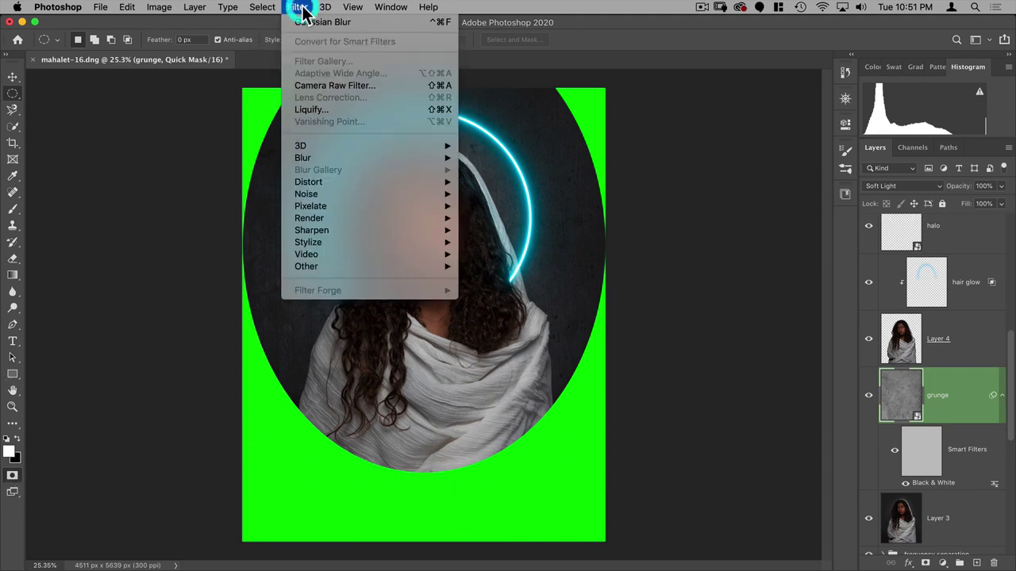
mouse_move(314, 159)
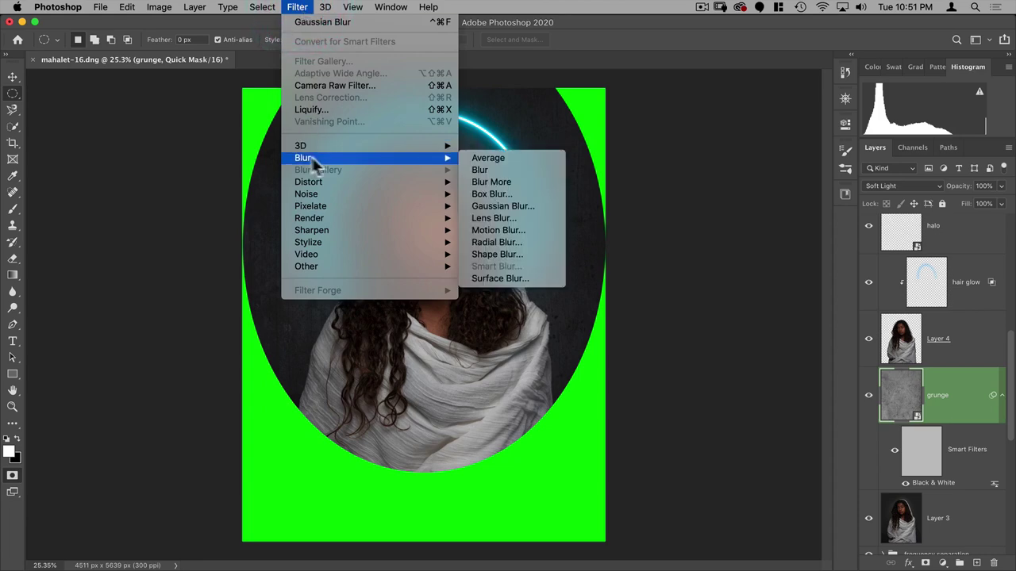
left_click(528, 206)
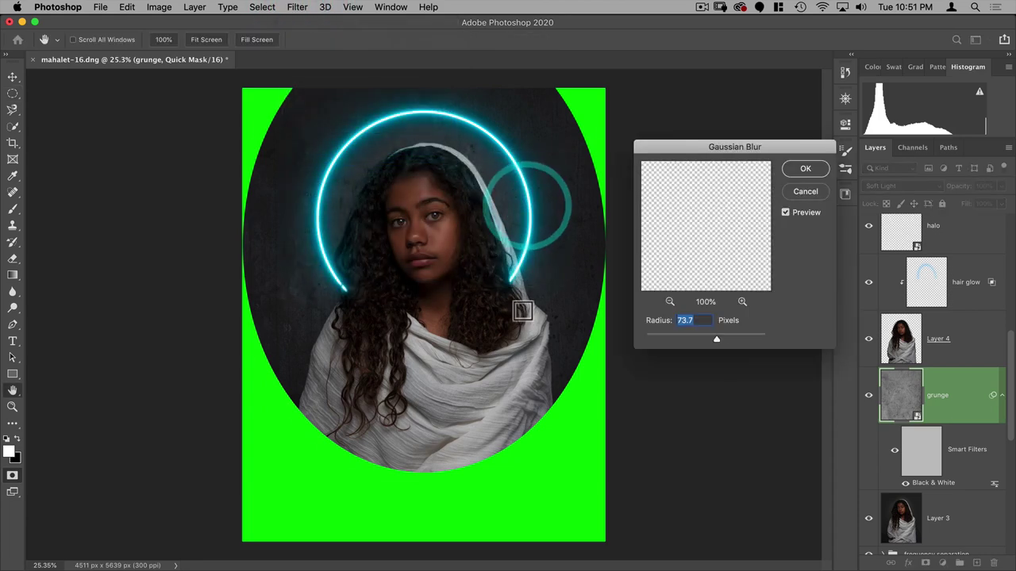
left_click_drag(736, 336, 756, 335)
left_click(754, 336)
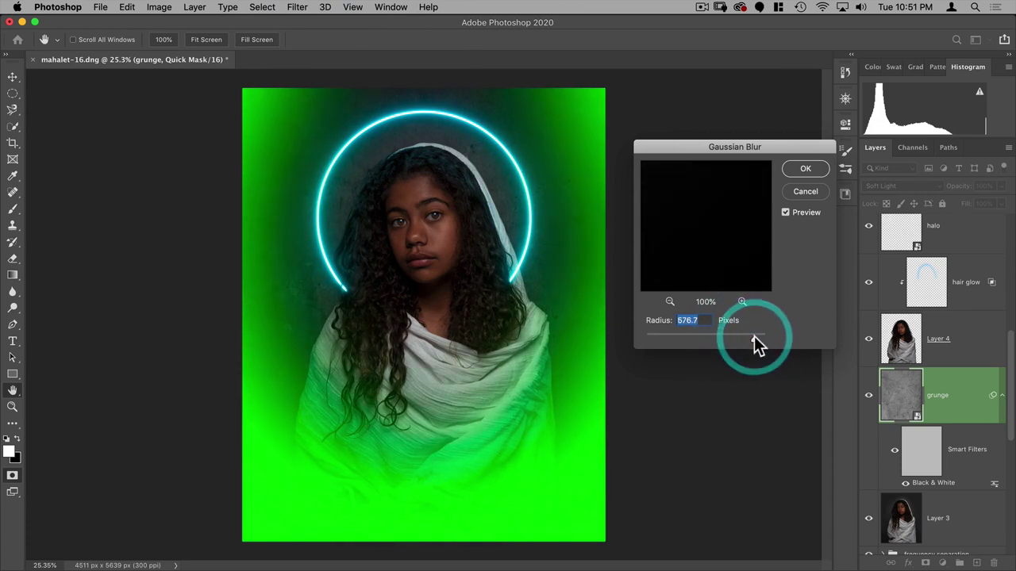
left_click(813, 166)
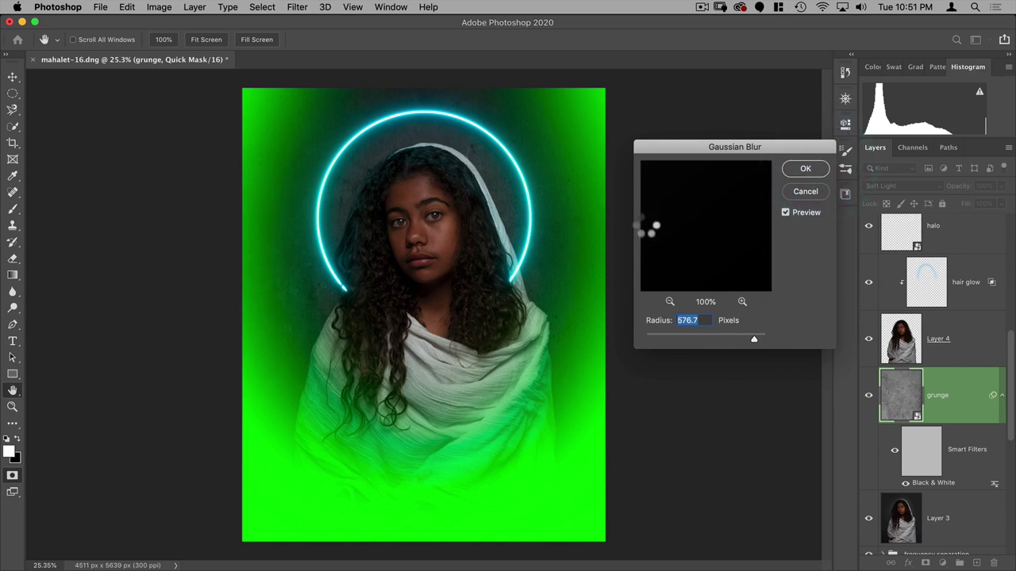
key("q")
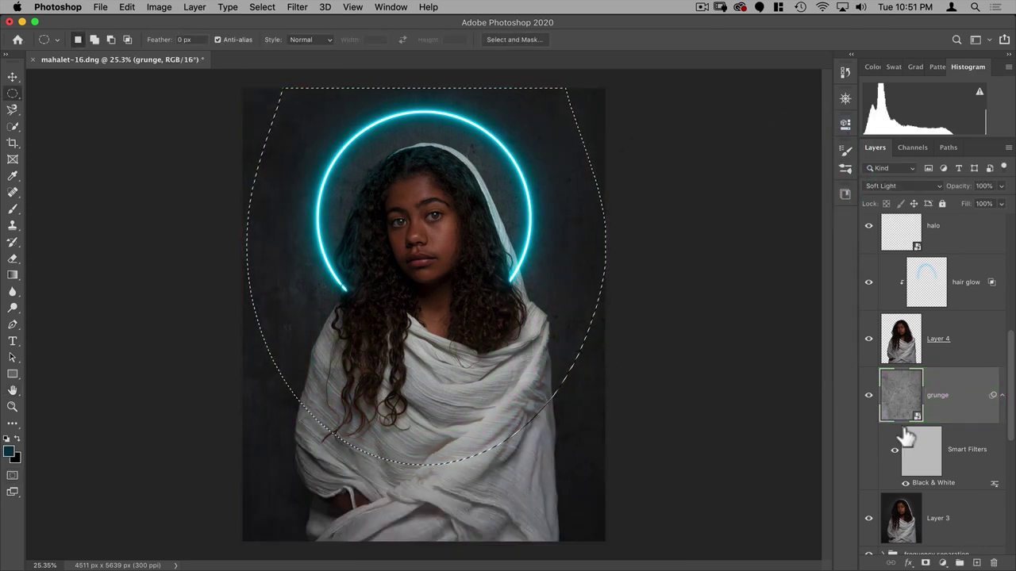
Step: Add a Curves adjustment above the grunge layer, masked by the soft ellipse, and raise the midtones to brighten the background behind the subject
left_click(942, 563)
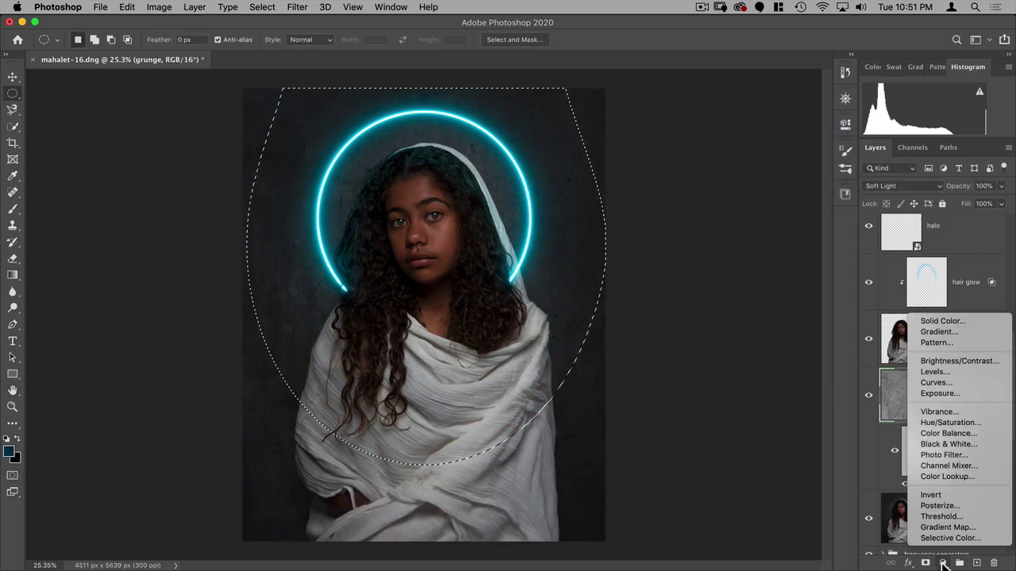
left_click(956, 384)
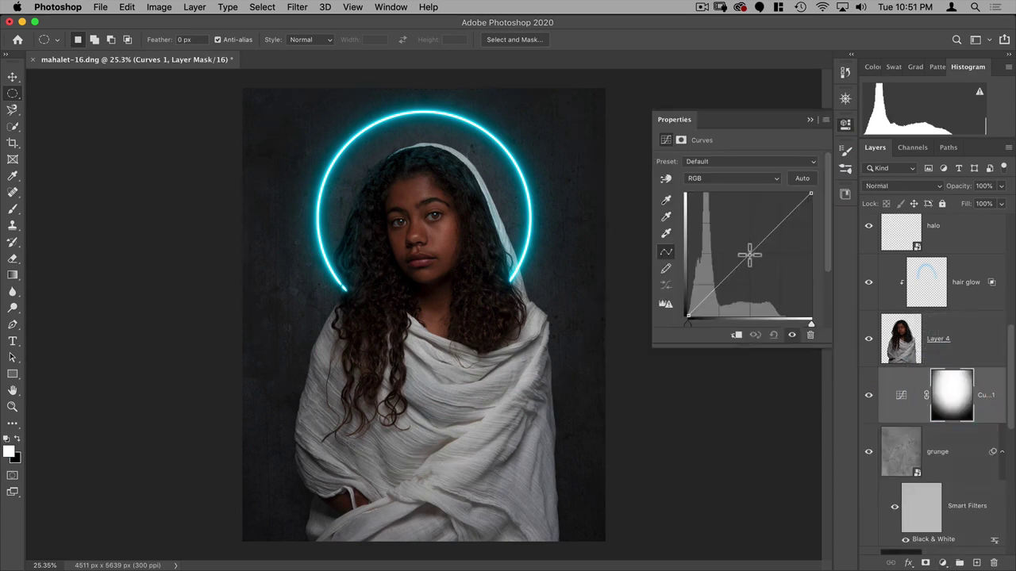
left_click_drag(749, 255, 748, 237)
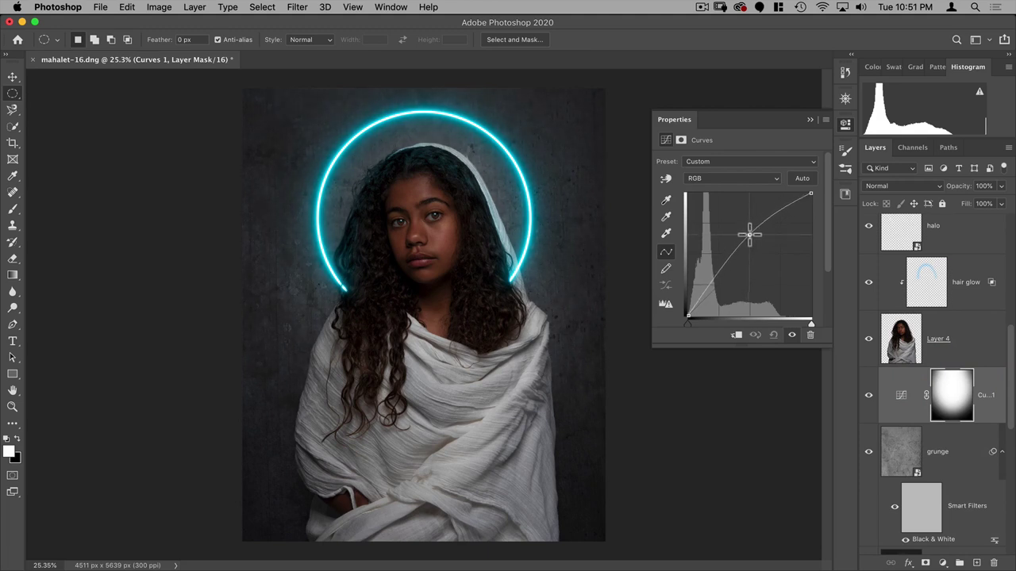
left_click(845, 123)
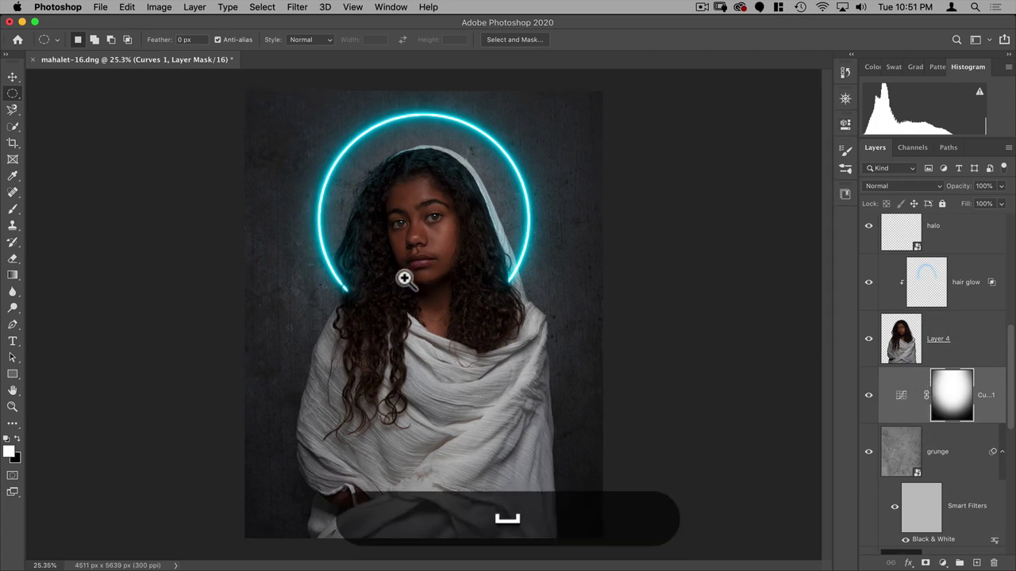
left_click_drag(404, 277, 399, 281)
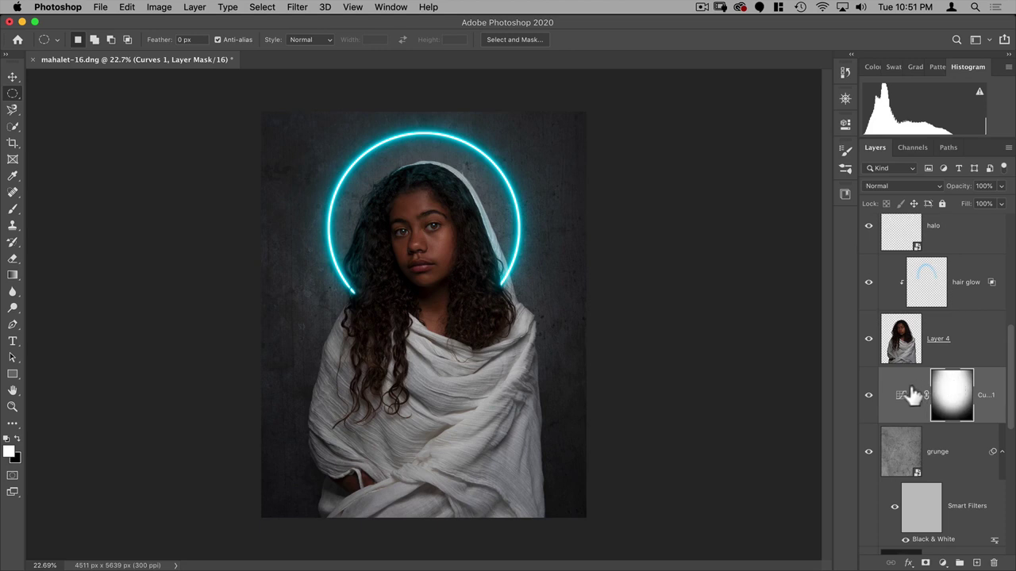
Step: Duplicate the Curves 1 adjustment at the top of the layer stack and invert the copy's mask
left_click_drag(899, 402, 895, 231)
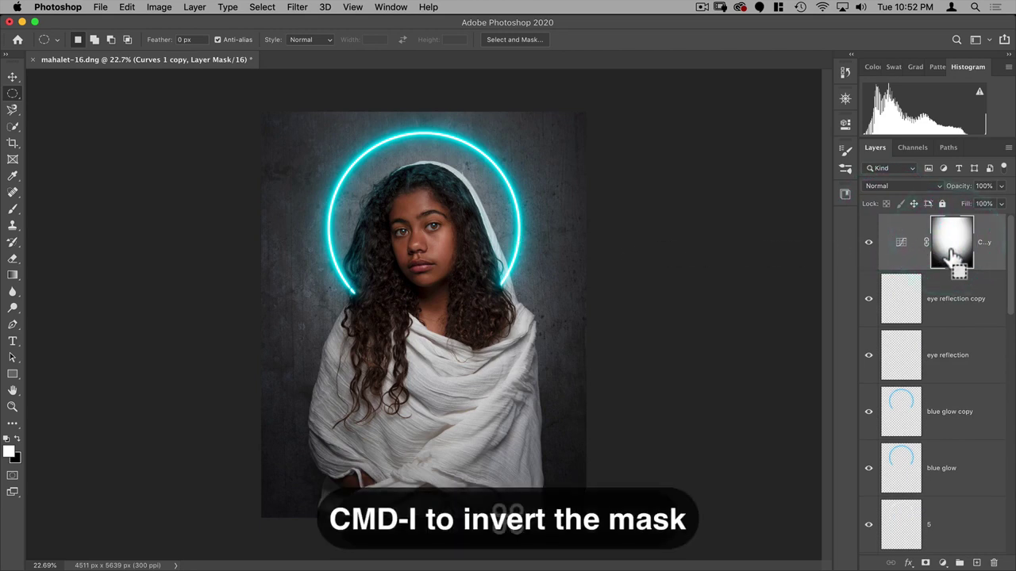
key("super+i")
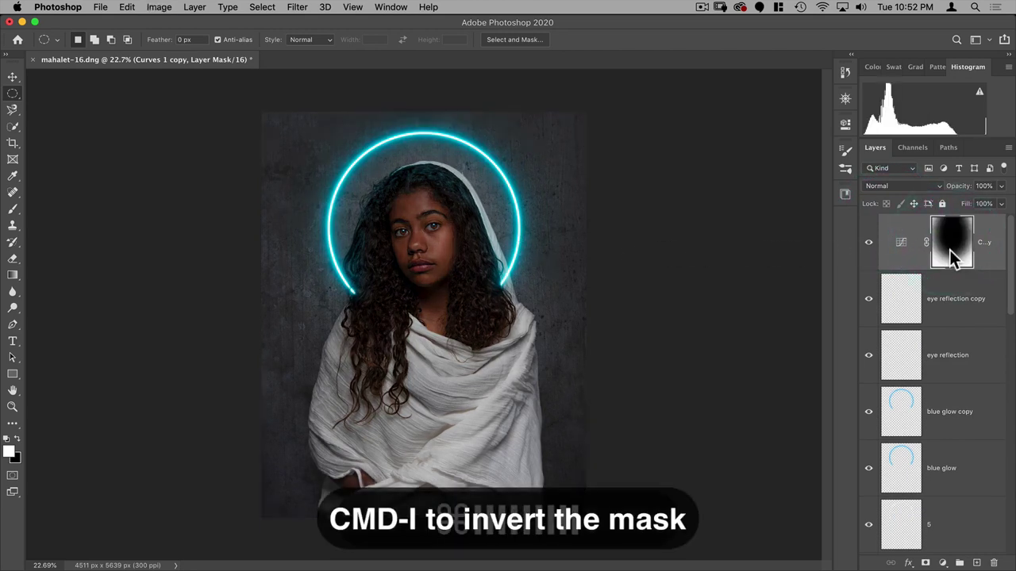
Step: Reshape the copied Curves adjustment by pulling its midpoint below the diagonal to darken the image edges into a vignette
left_click(899, 246)
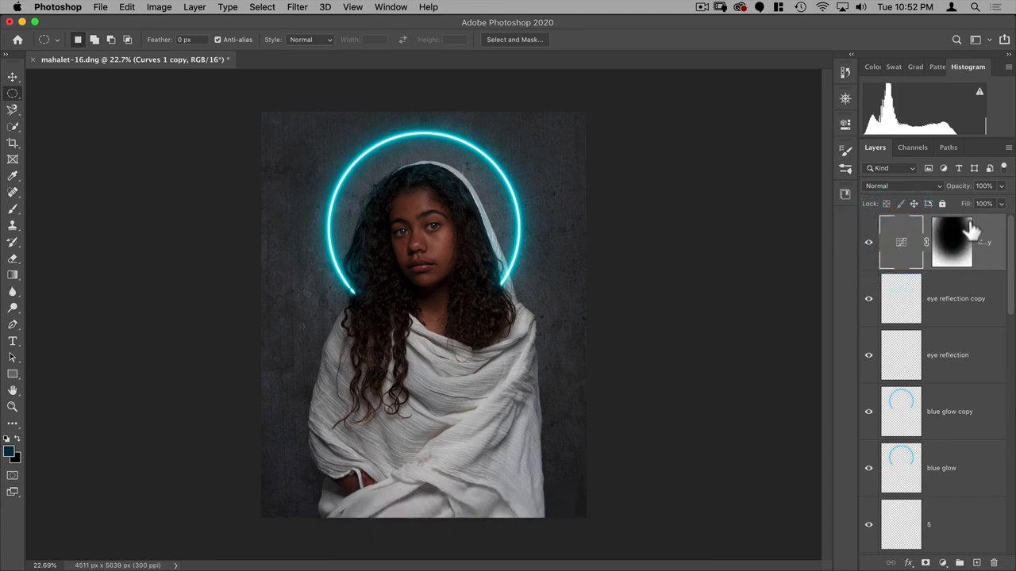
double_click(897, 249)
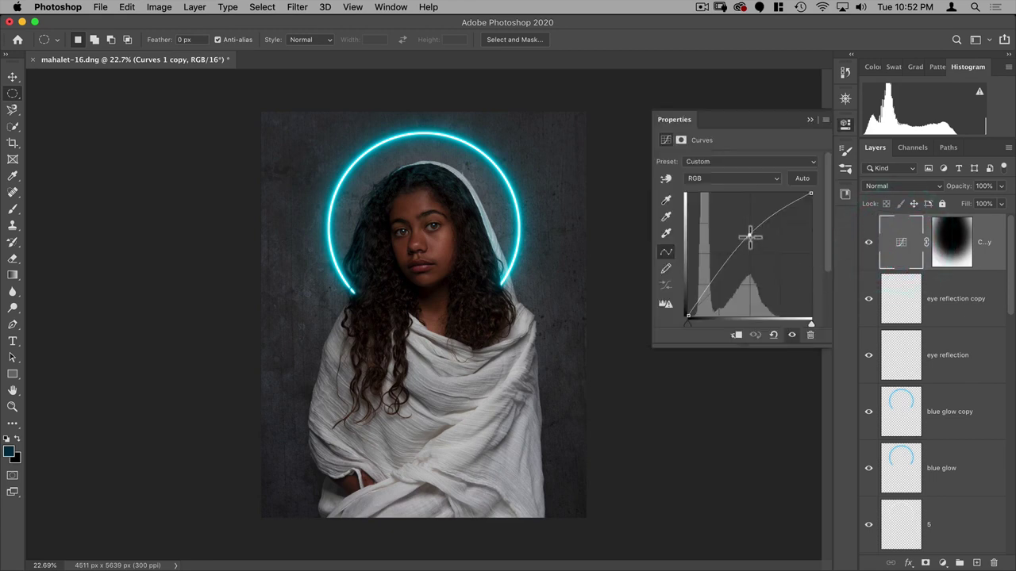
left_click_drag(750, 235, 776, 265)
left_click(403, 140)
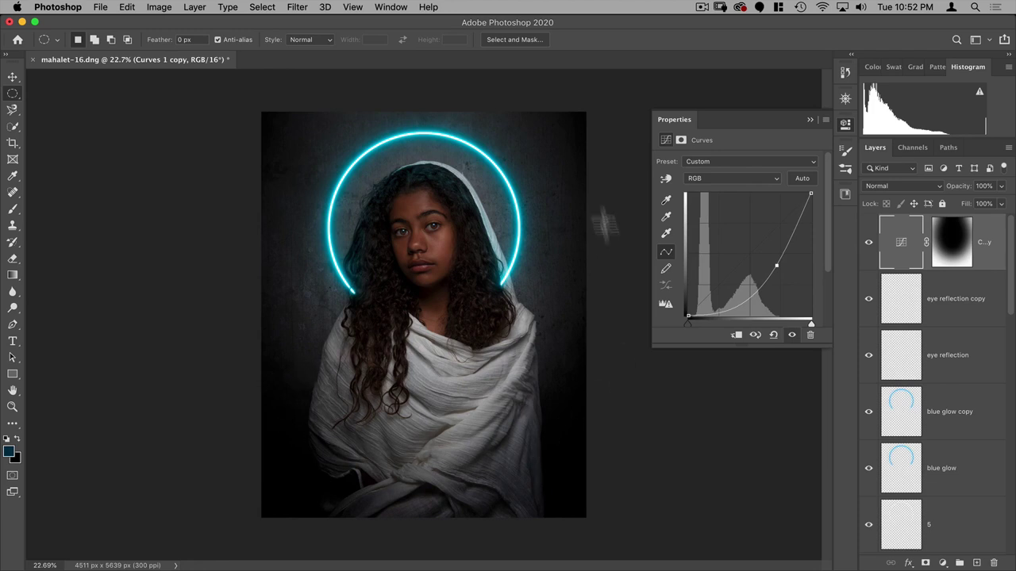
left_click_drag(775, 267, 778, 256)
left_click(842, 127)
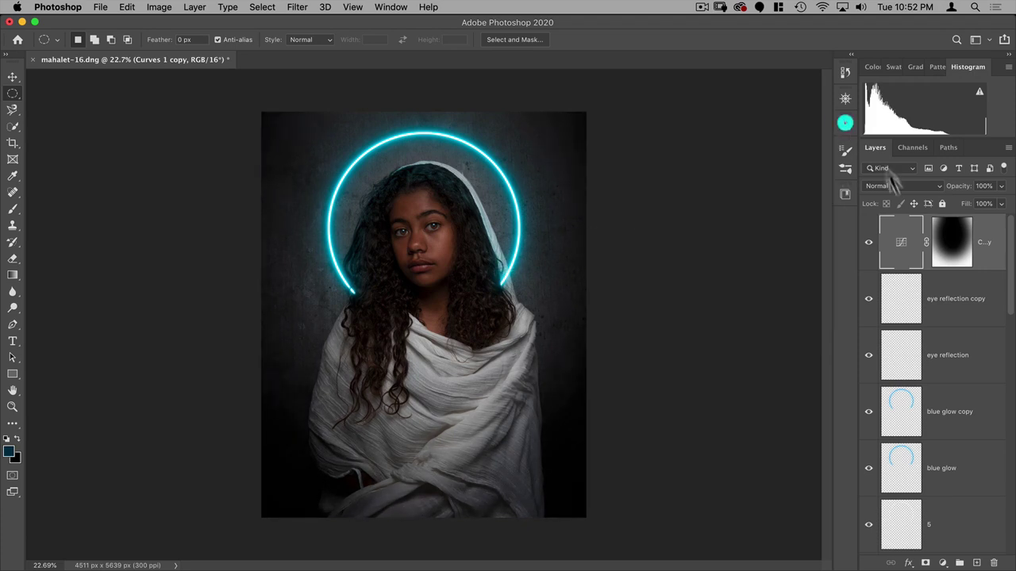
Step: Toggle the visibility of the Curves copy layer to compare the image with and without the vignette
left_click(868, 242)
left_click(868, 242)
left_click(869, 243)
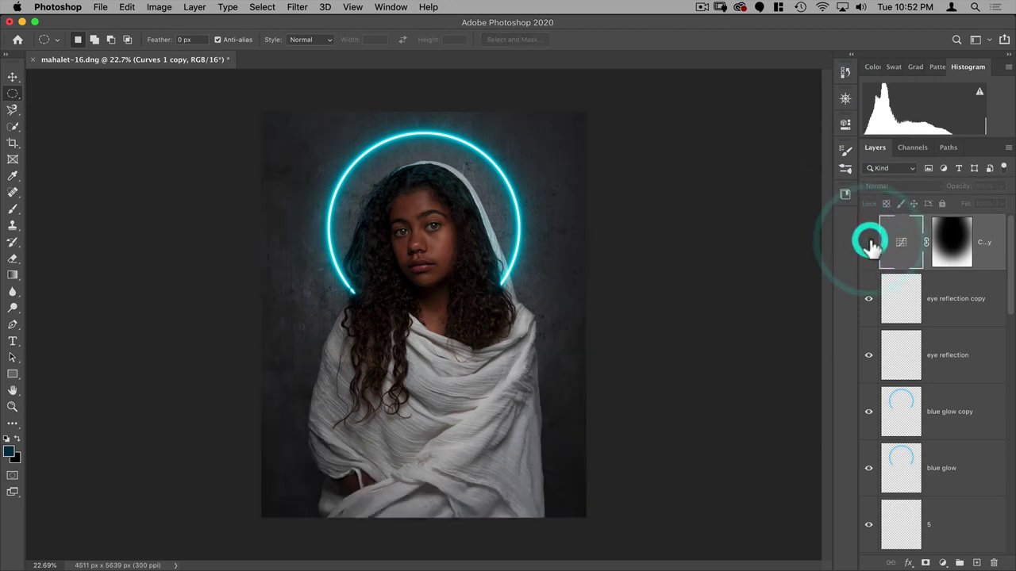
left_click(869, 243)
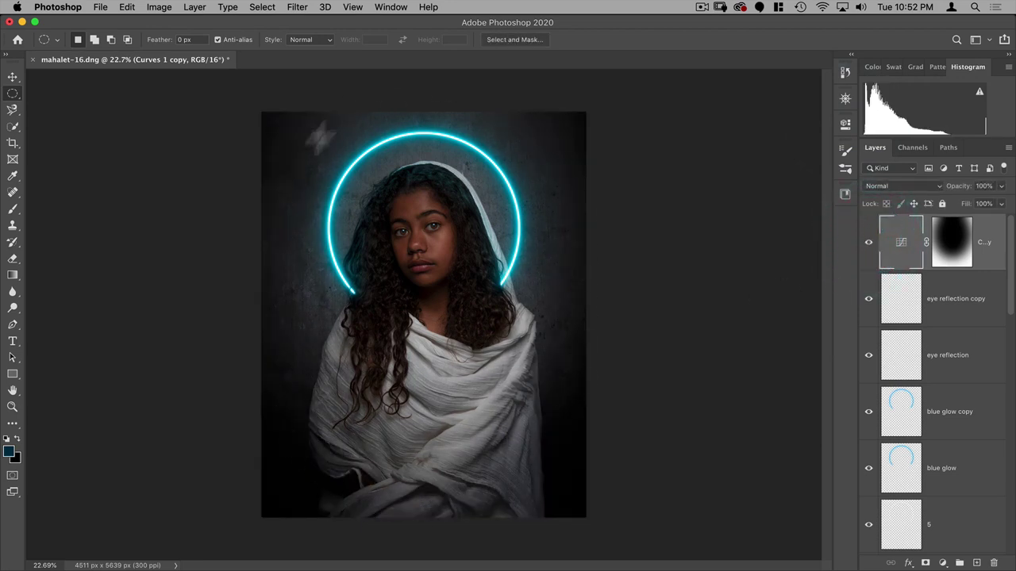
key("ctrl+z")
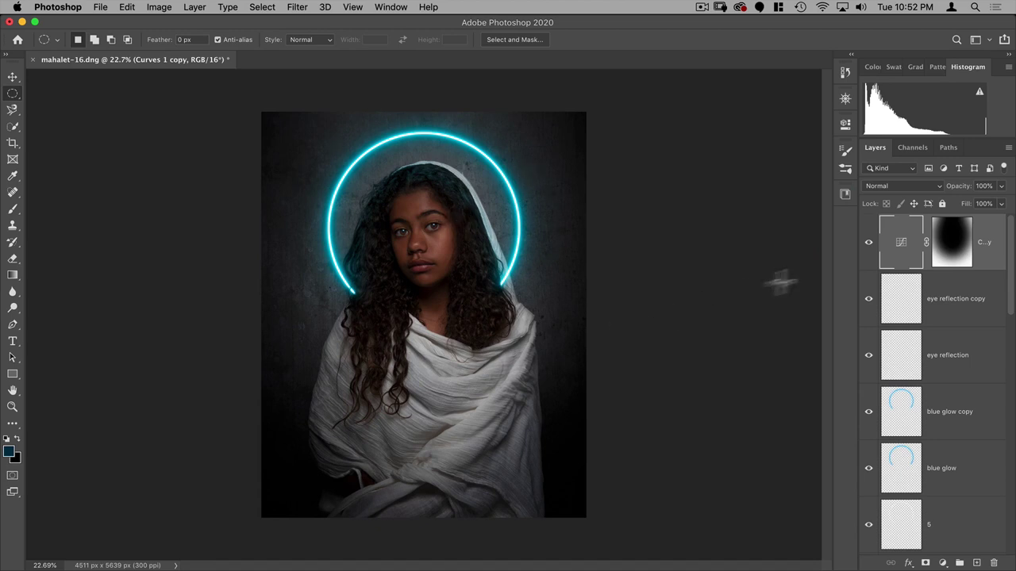
Step: Add a new layer at the top of the stack and stamp all visible layers into it
key("v")
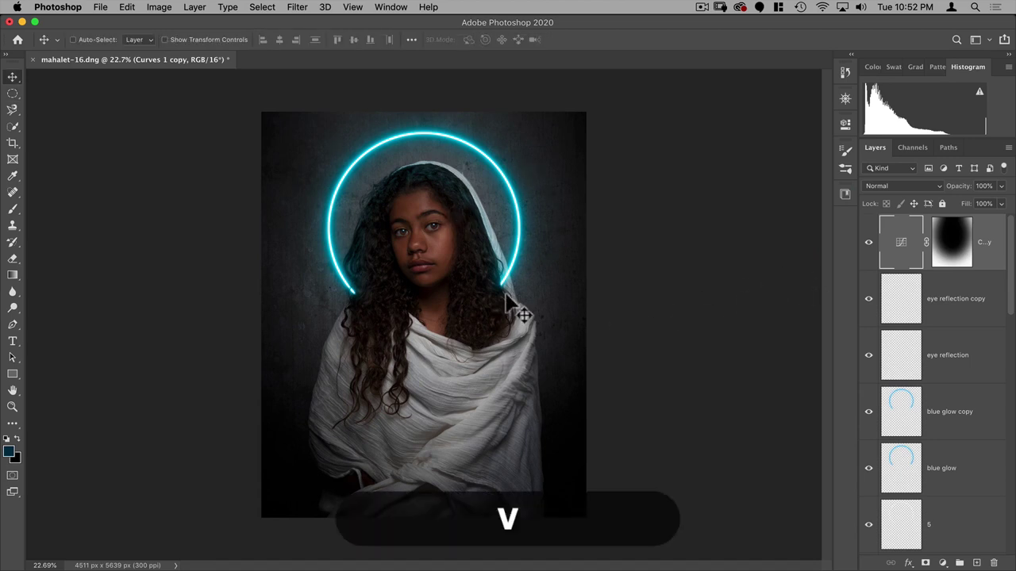
left_click(977, 563)
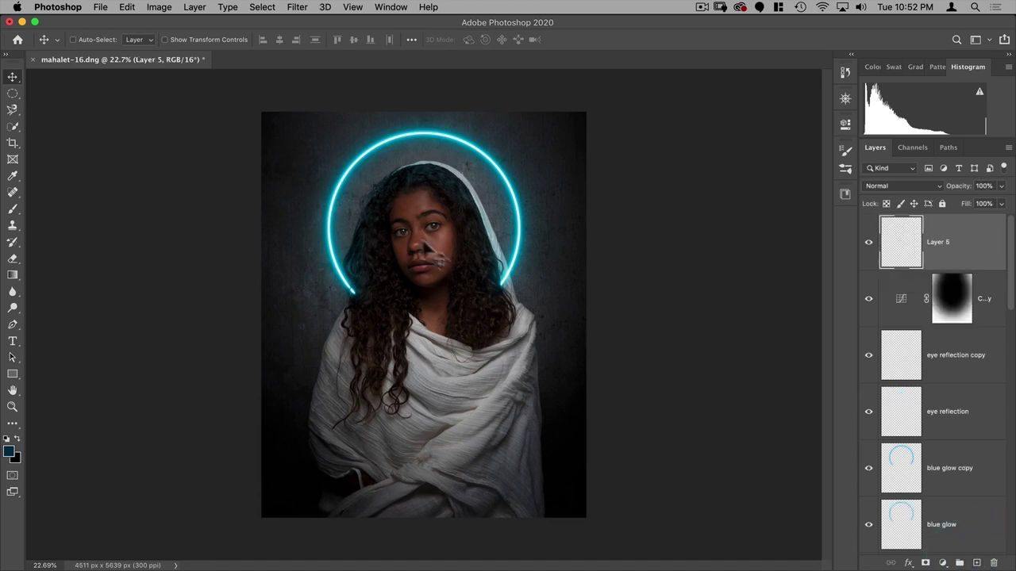
left_click_drag(415, 249, 446, 293)
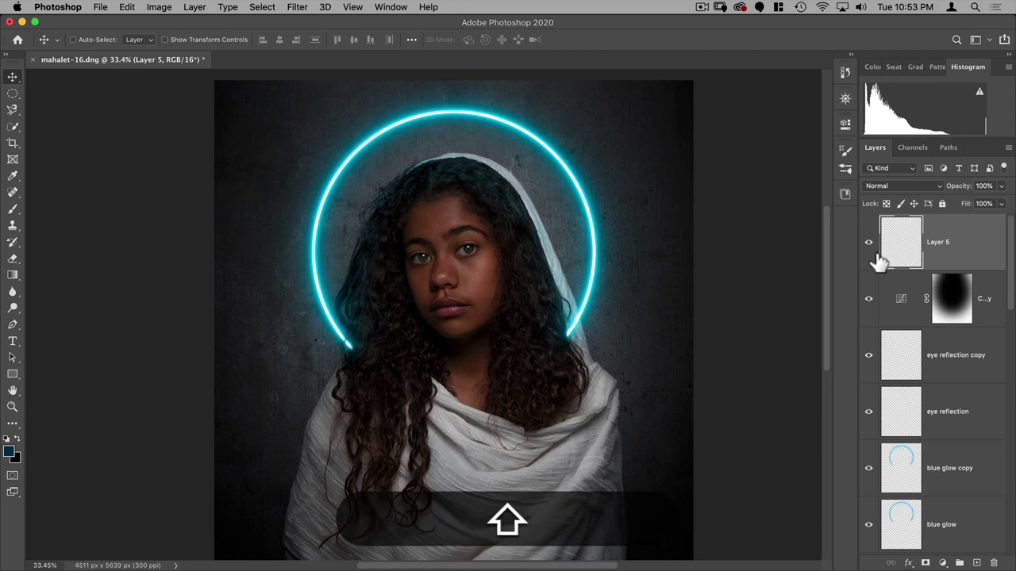
key("alt+shift+super+e")
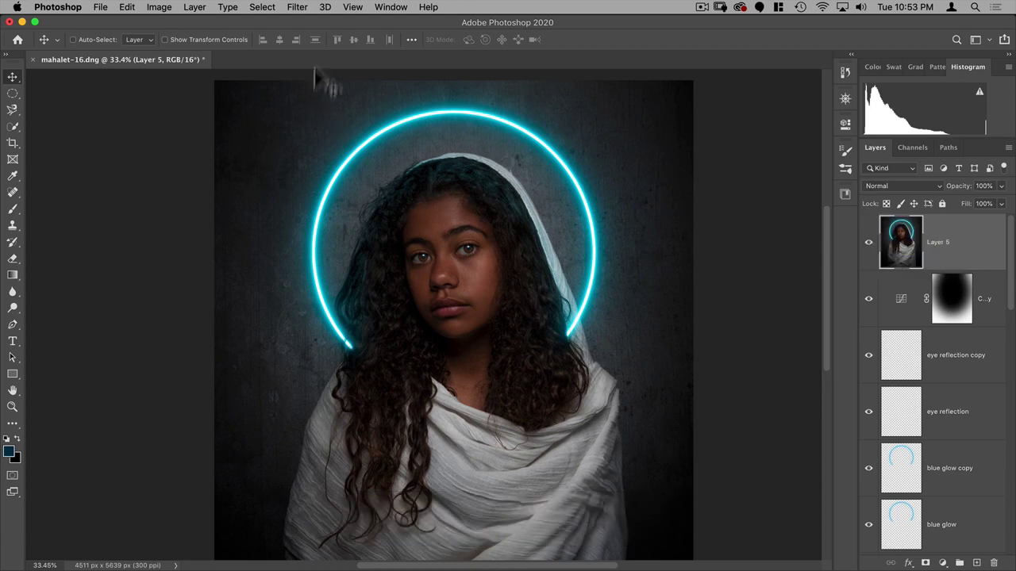
Step: Apply a High Pass filter with a 5-pixel radius to the merged top layer
left_click(294, 10)
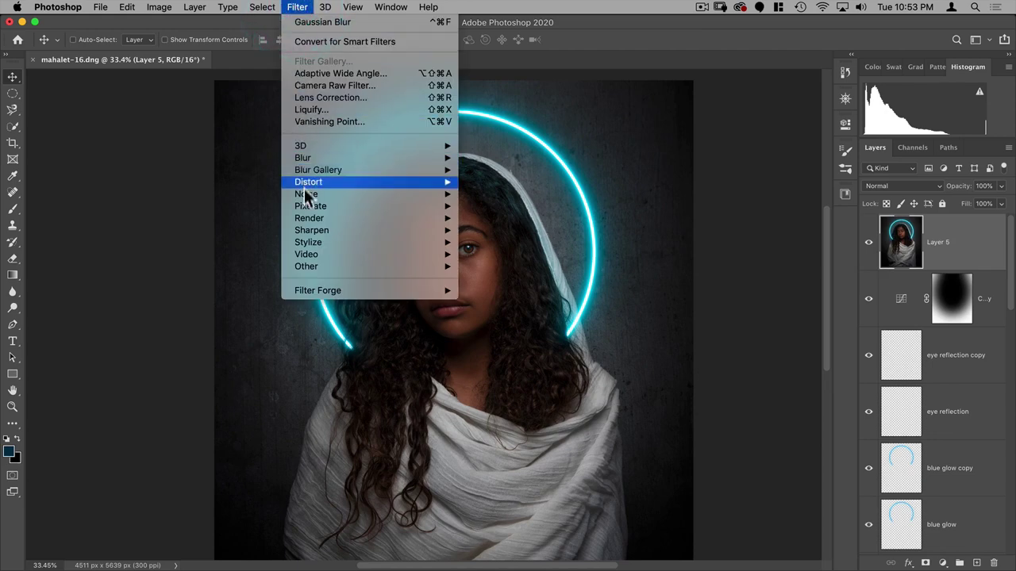
mouse_move(302, 266)
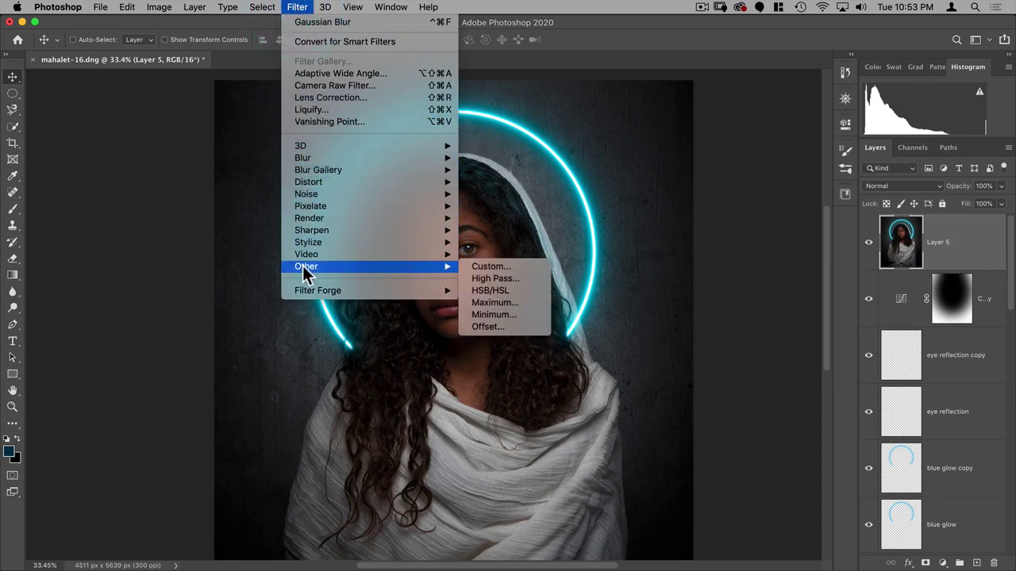
left_click(504, 277)
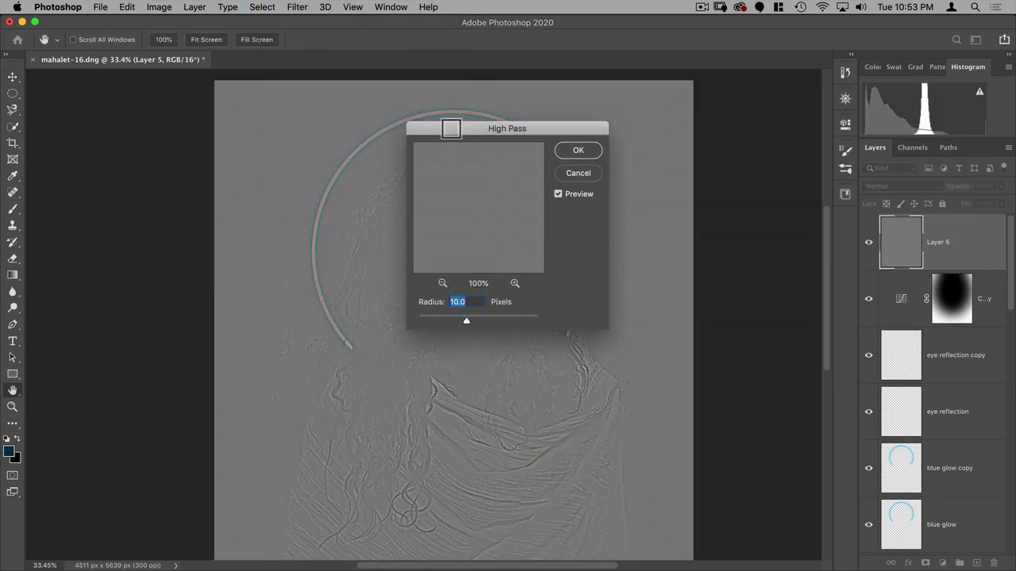
left_click_drag(451, 128, 615, 119)
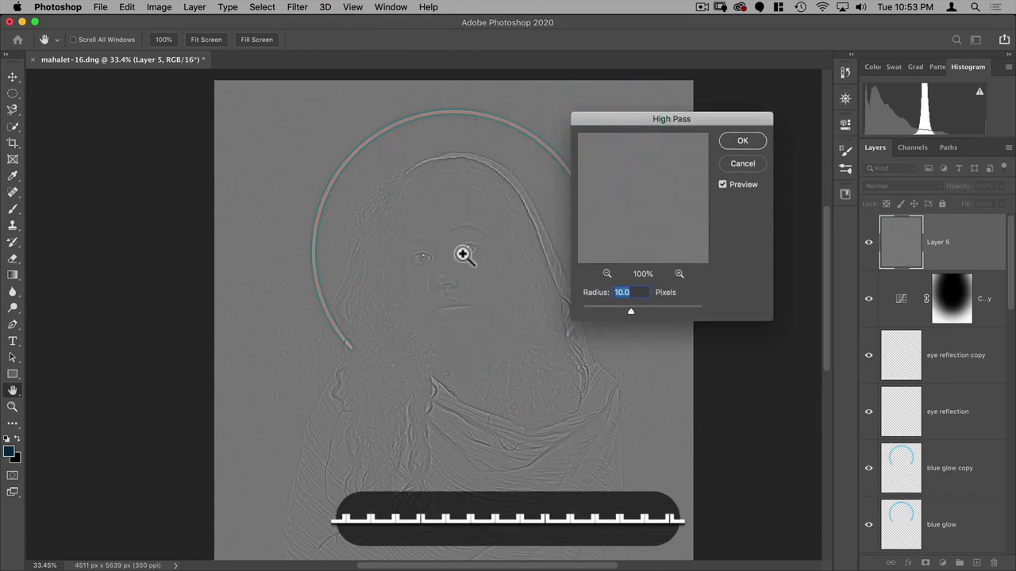
left_click_drag(462, 254, 461, 274)
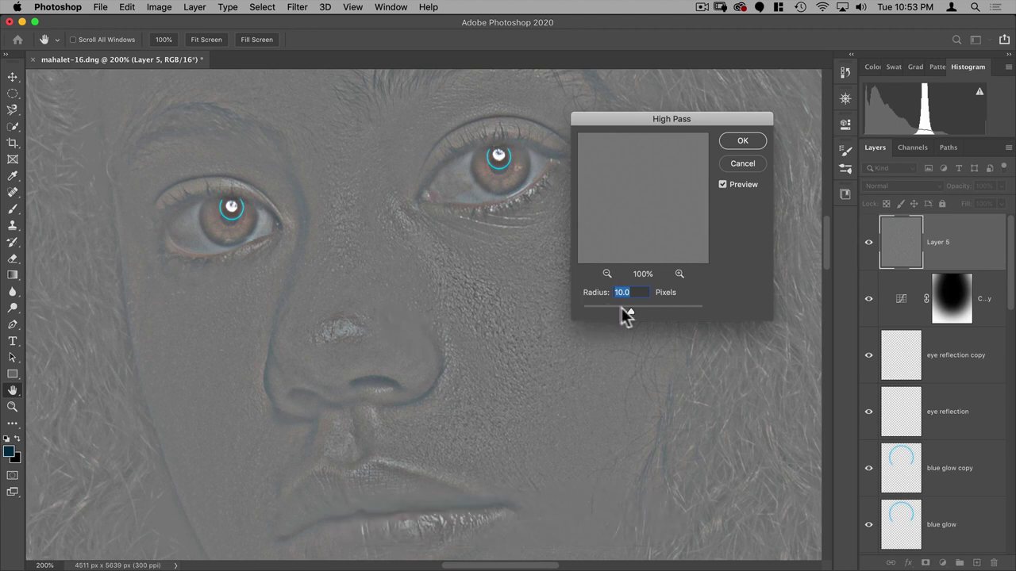
left_click(603, 308)
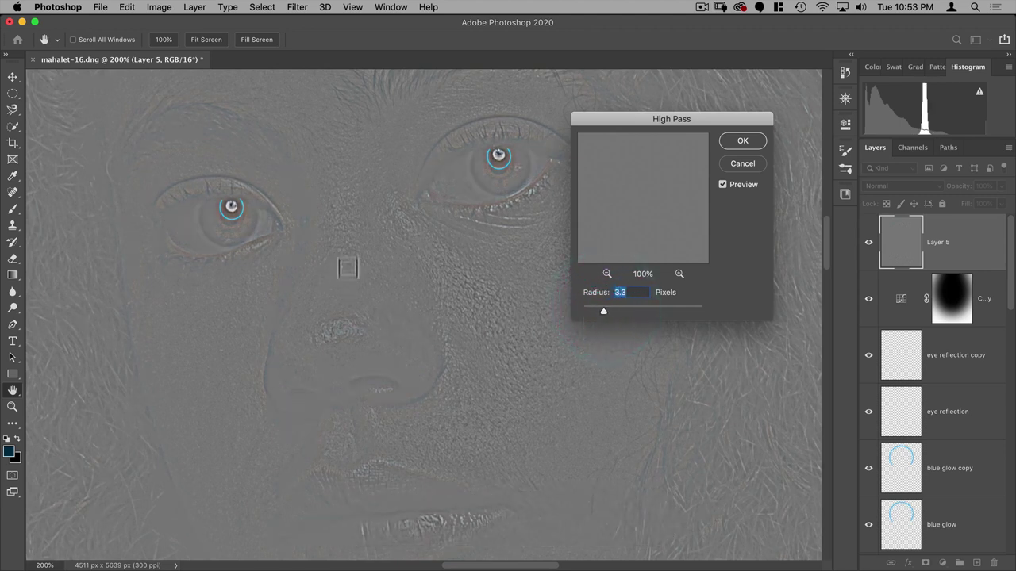
left_click(598, 309)
left_click(604, 308)
left_click(607, 309)
left_click(603, 309)
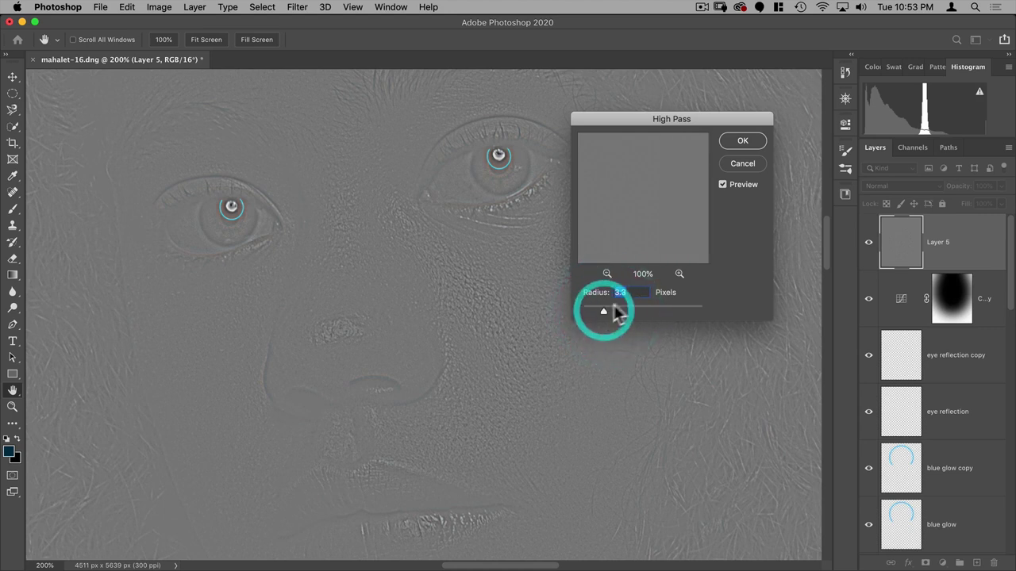
left_click(597, 293)
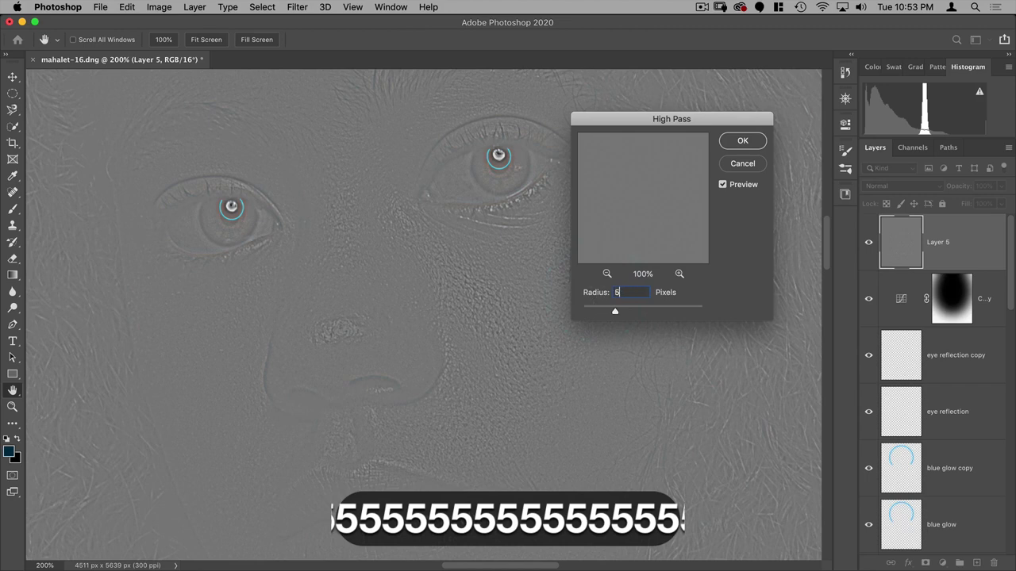
left_click(743, 143)
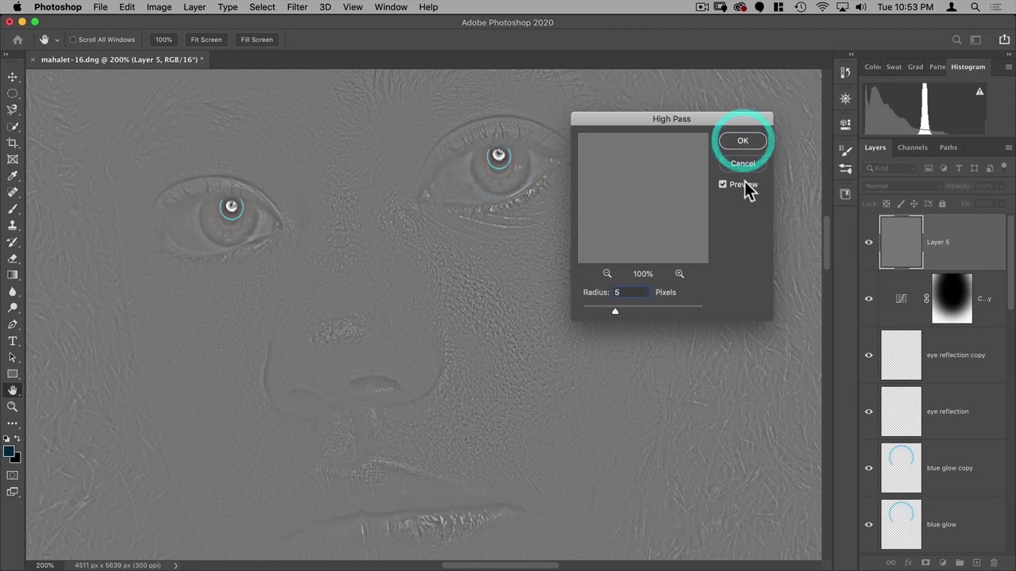
Step: Try the Overlay blend mode on the high-pass layer and toggle its visibility to compare the sharpening
left_click(883, 189)
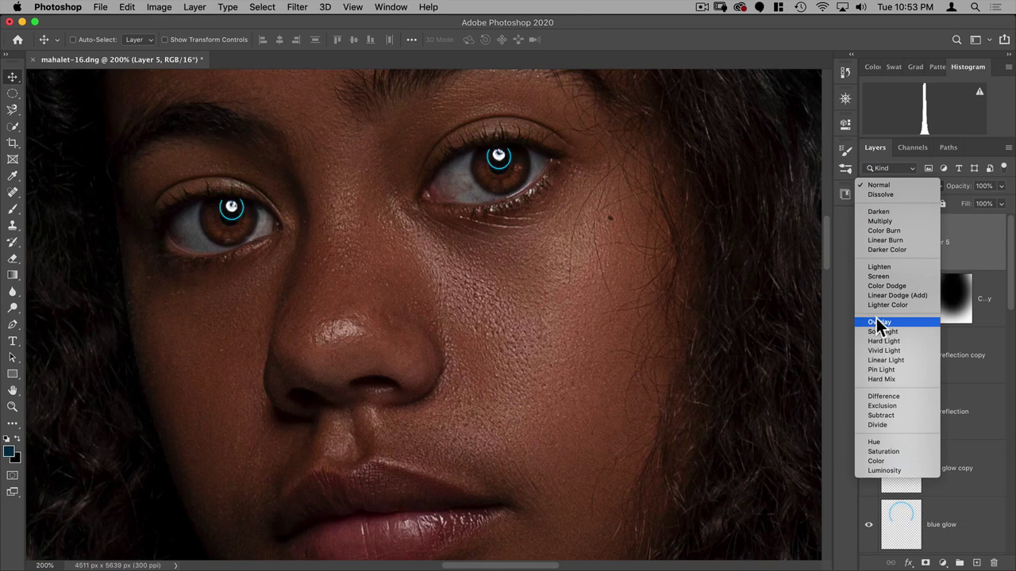
left_click(879, 322)
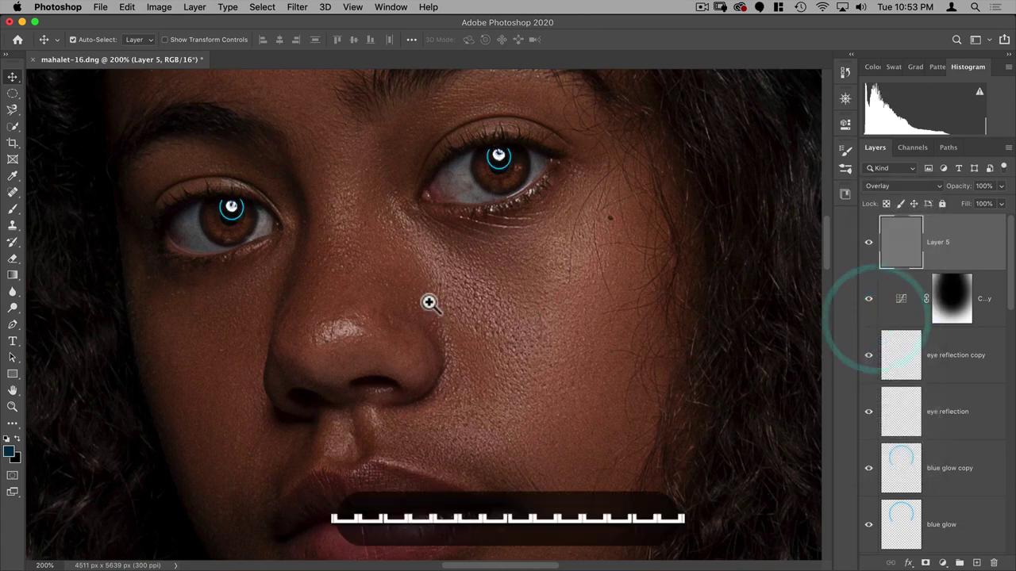
left_click(429, 298, "alt+super")
left_click(429, 298, "alt+super")
left_click(429, 301, "alt+super")
left_click(426, 326, "alt+super")
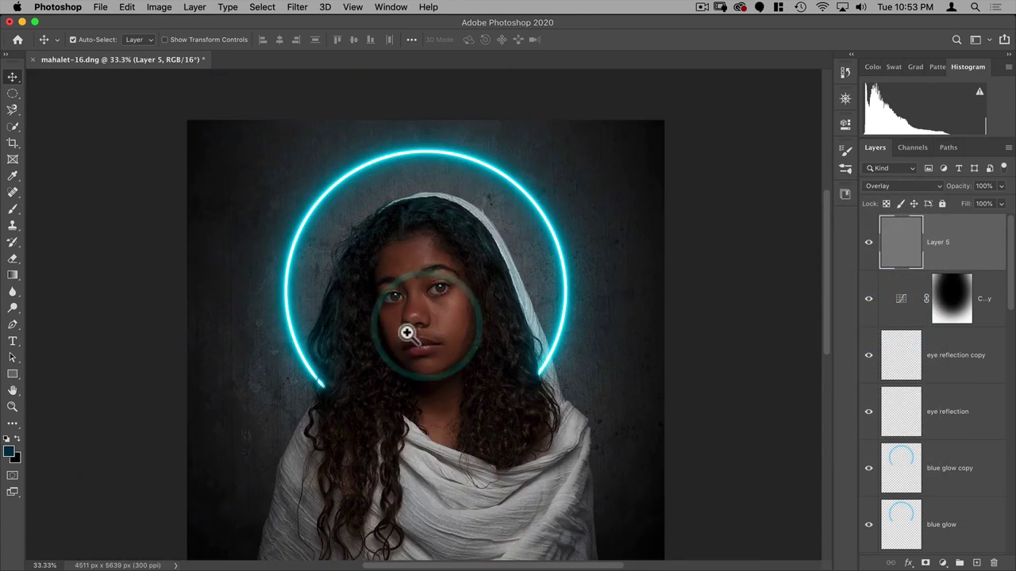
left_click_drag(408, 334, 449, 312)
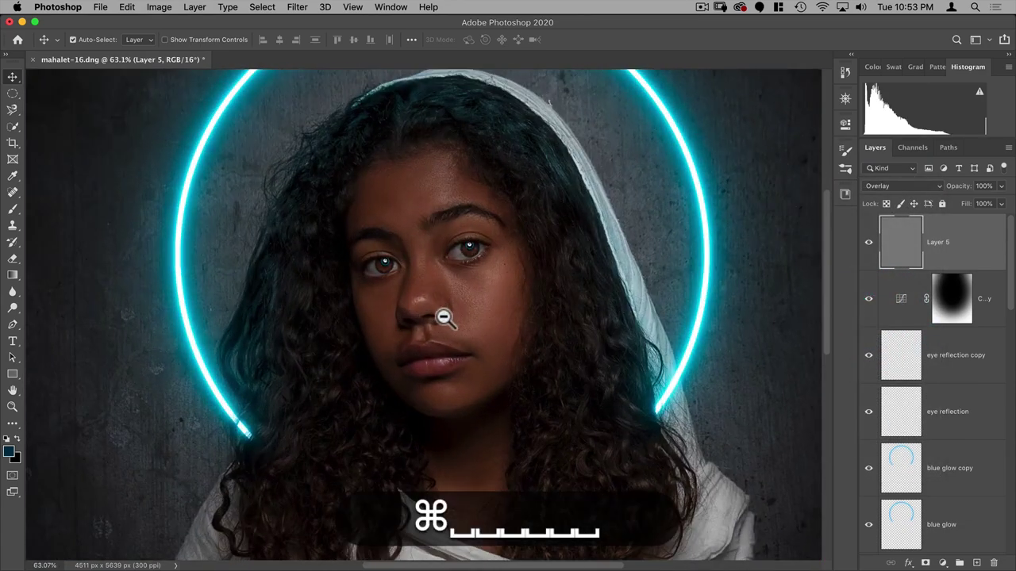
left_click(869, 245)
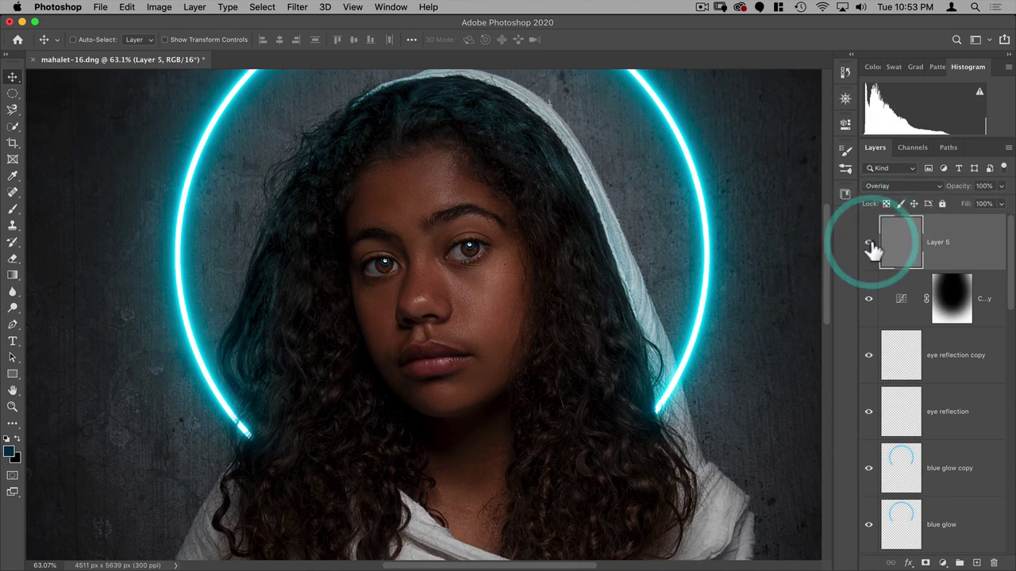
Step: Change the high-pass layer's blend mode to Linear Light and lower its opacity to 50%
left_click(884, 185)
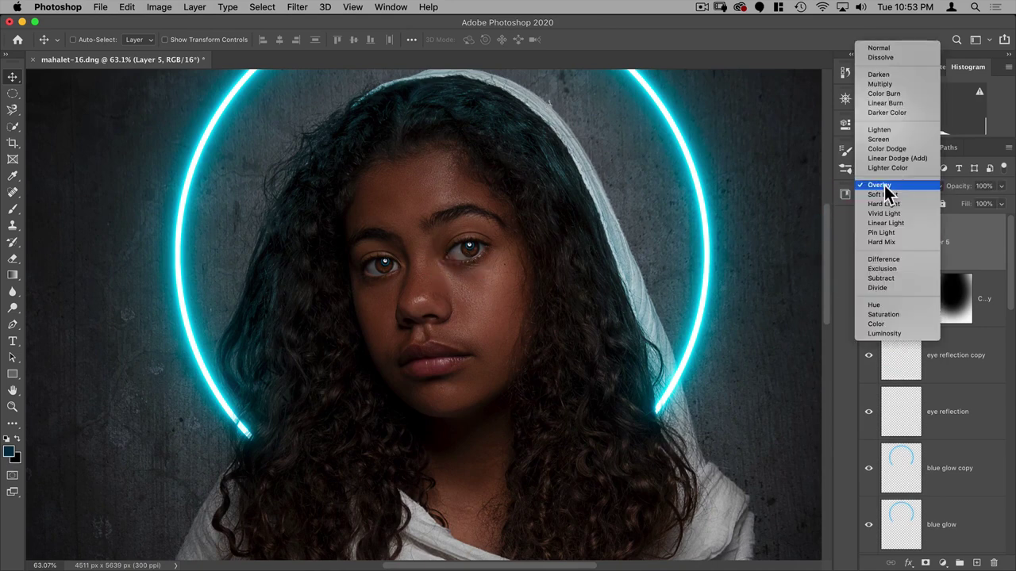
left_click(882, 225)
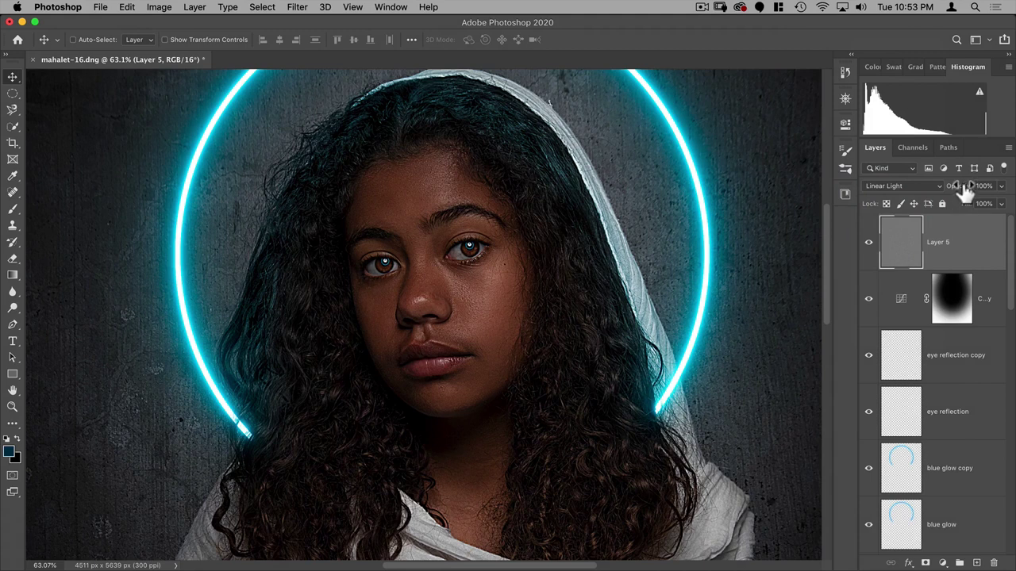
left_click_drag(965, 191, 915, 190)
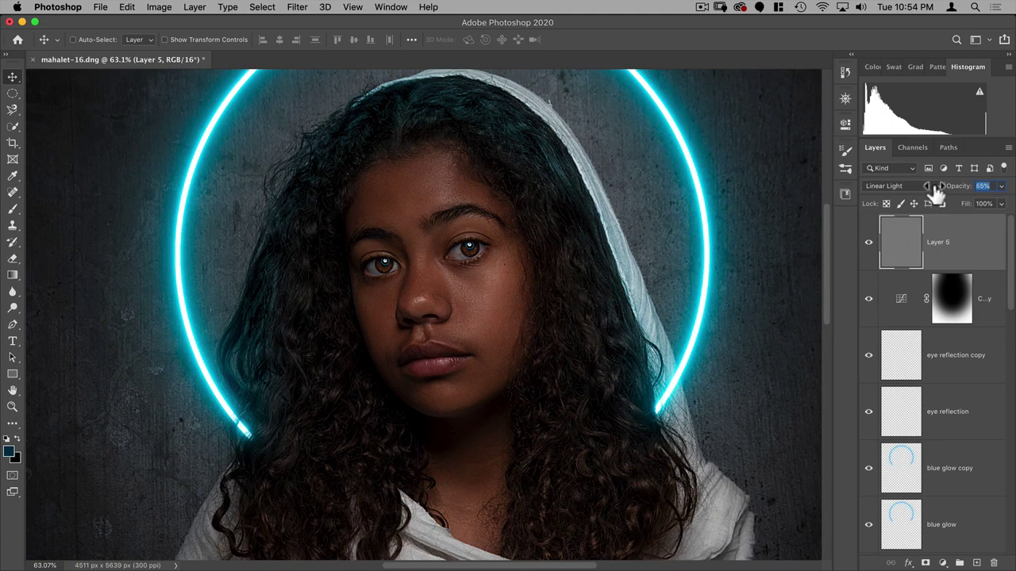
left_click(927, 188)
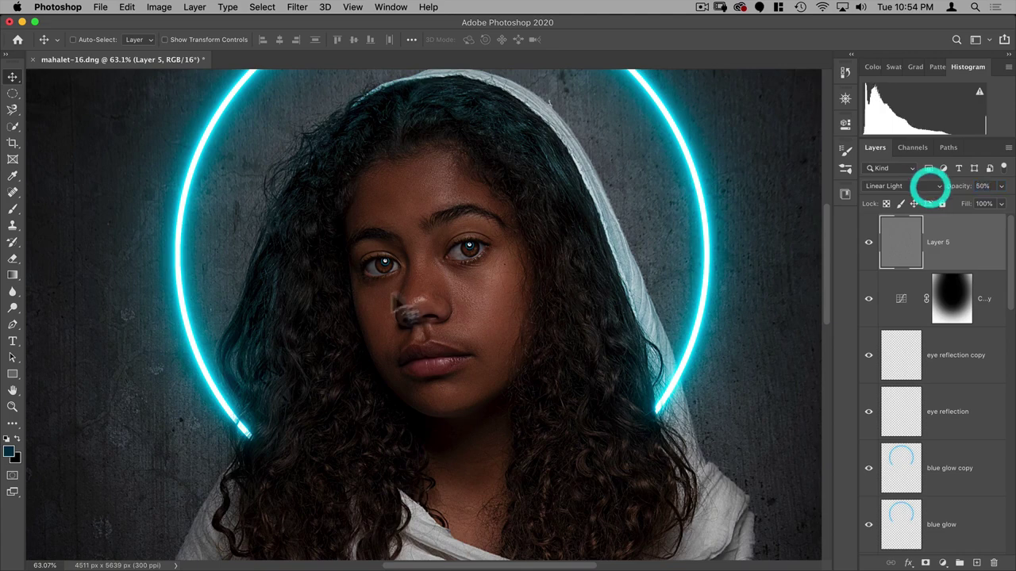
Step: Check the sharpening on the whole image and the face, and restore the high-pass layer's opacity to 100%
left_click(370, 310, "alt")
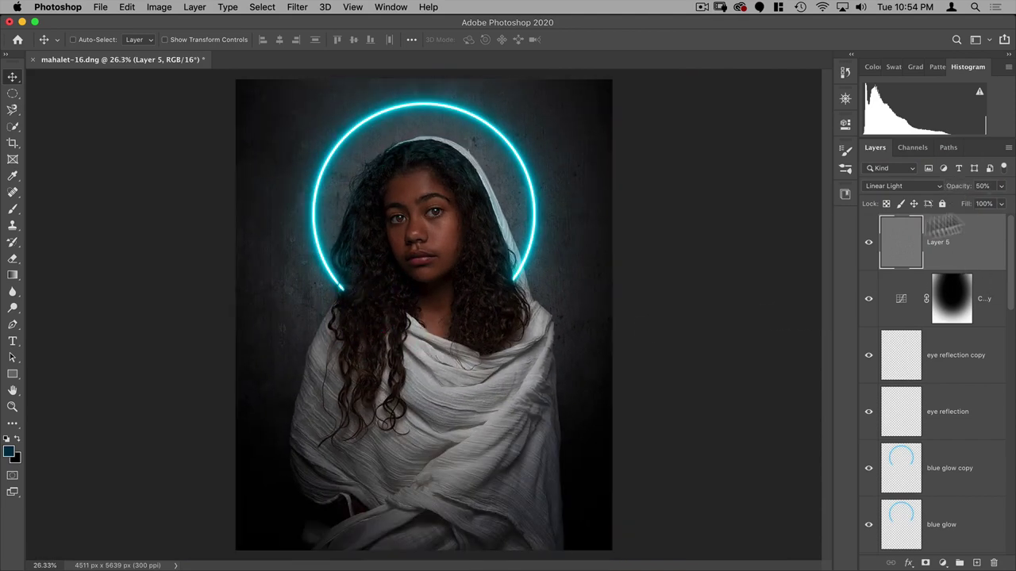
left_click(421, 208, "super")
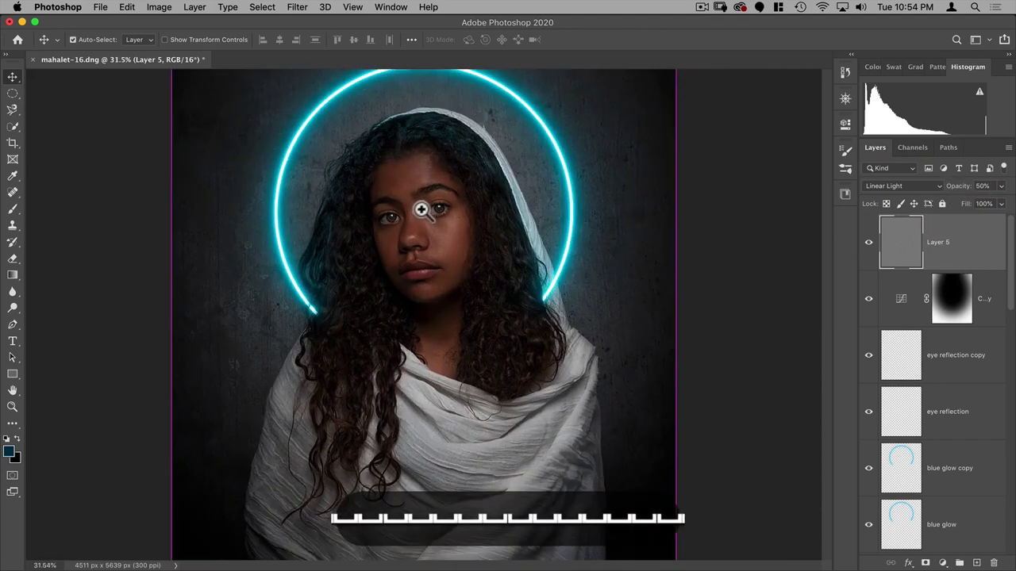
left_click(421, 209, "super")
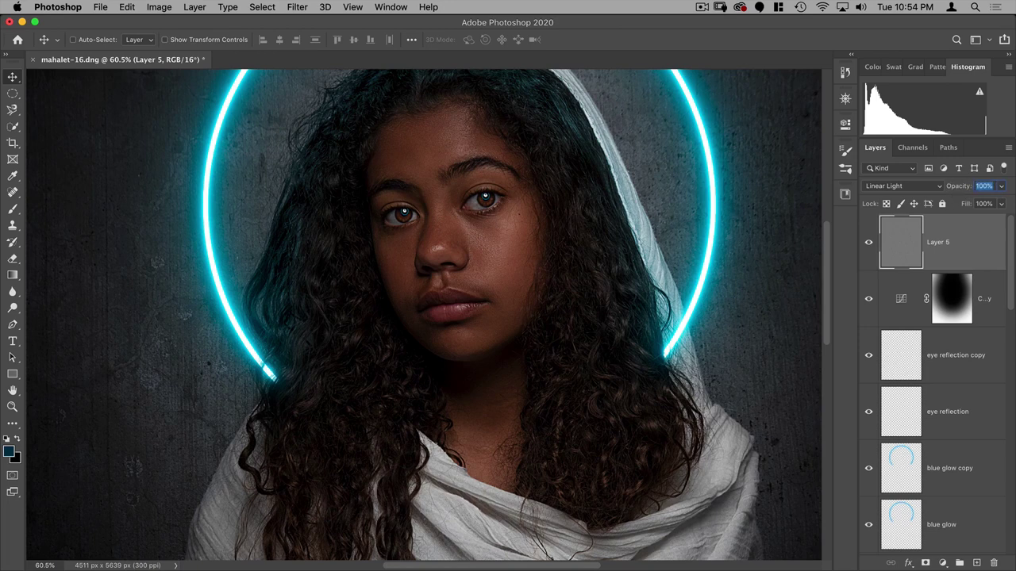
Step: Add a layer mask to the high-pass layer and fill the mask with black
left_click(925, 563)
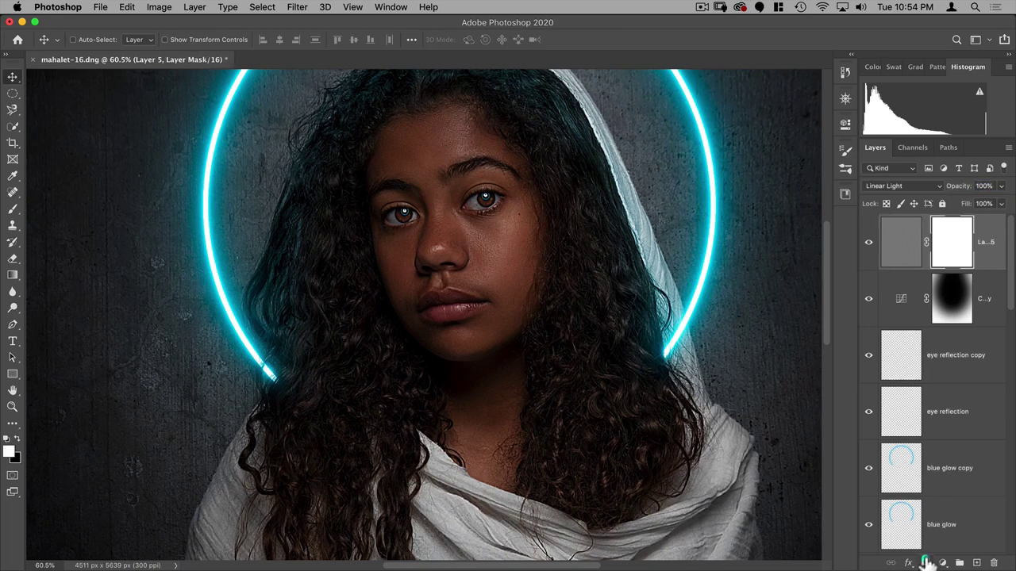
left_click(952, 250)
key("BackSpace")
key("BackSpace")
key("BackSpace")
key("BackSpace")
key("BackSpace")
key("BackSpace")
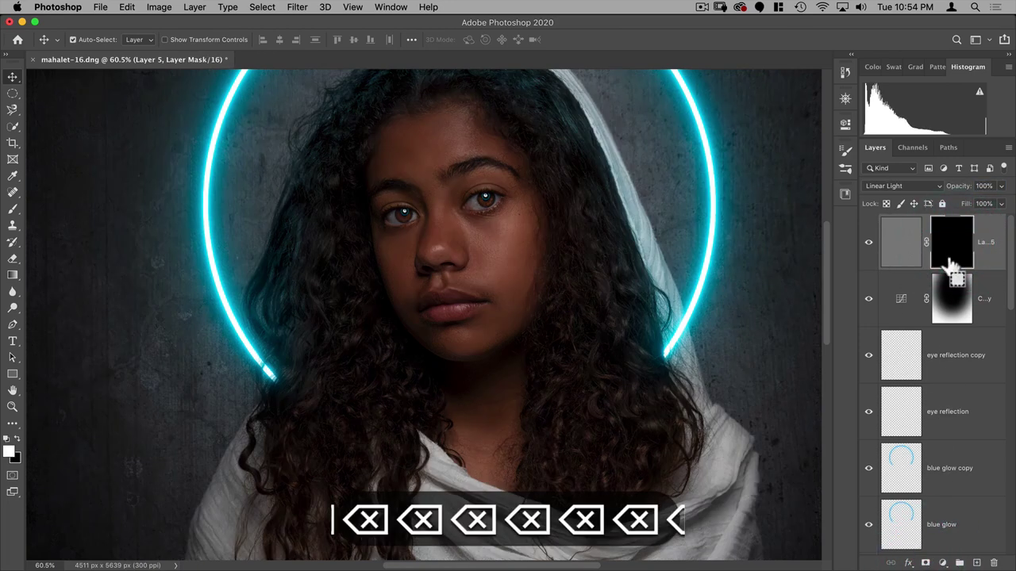
left_click(945, 242, "super")
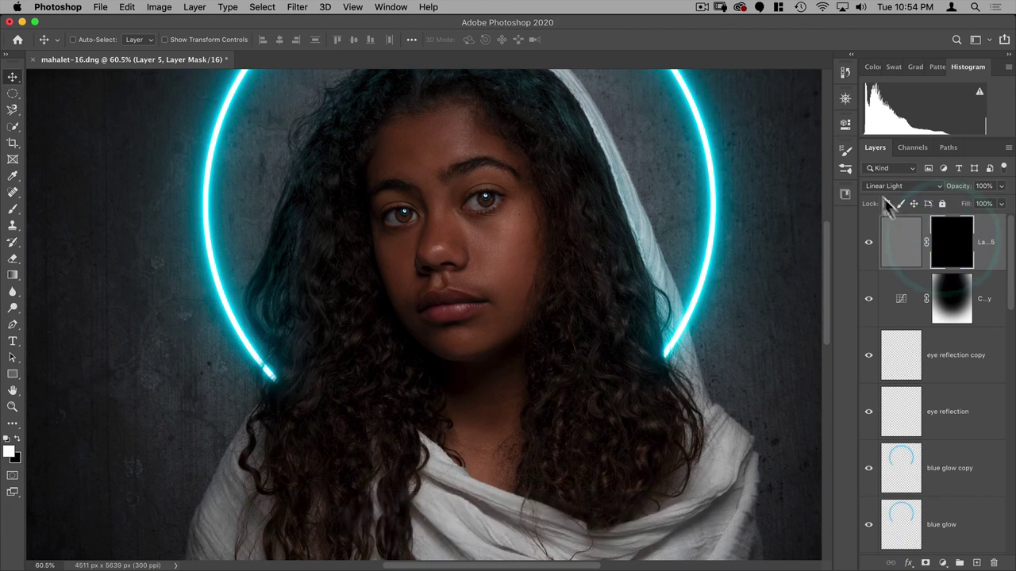
Step: Reduce the density of the high-pass layer's mask to 50%
left_click(846, 124)
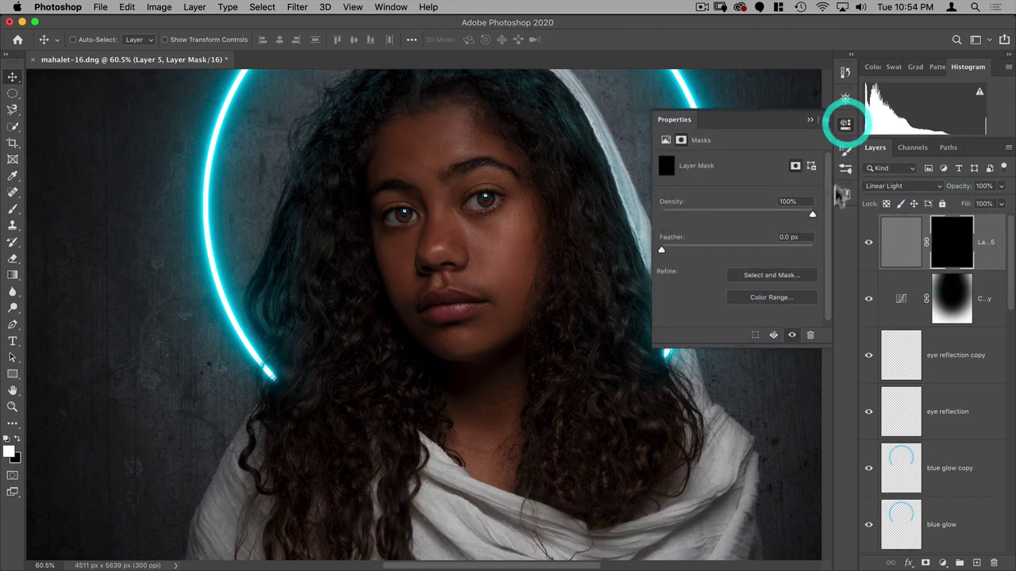
left_click(737, 212)
left_click(735, 212)
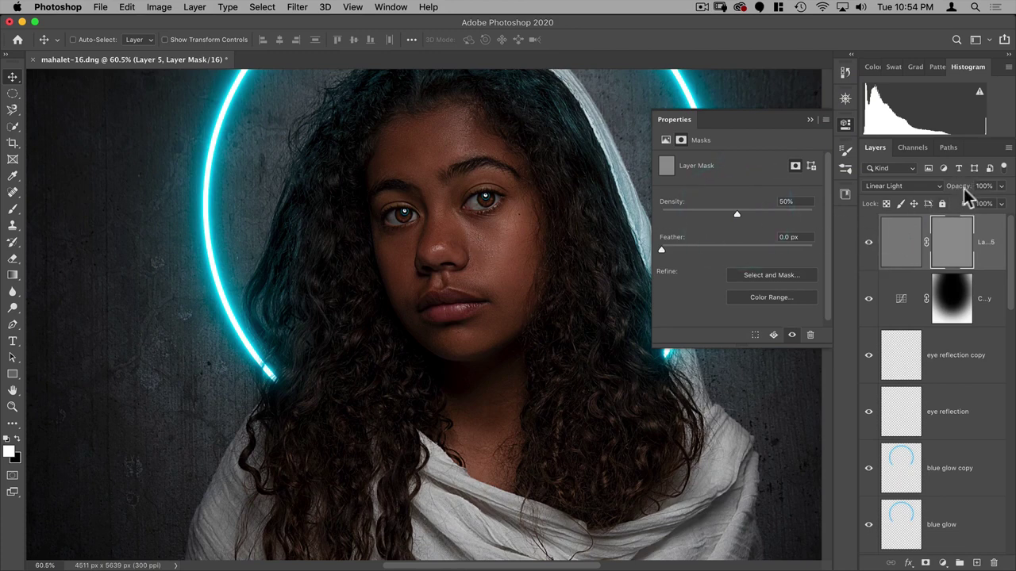
left_click(845, 124)
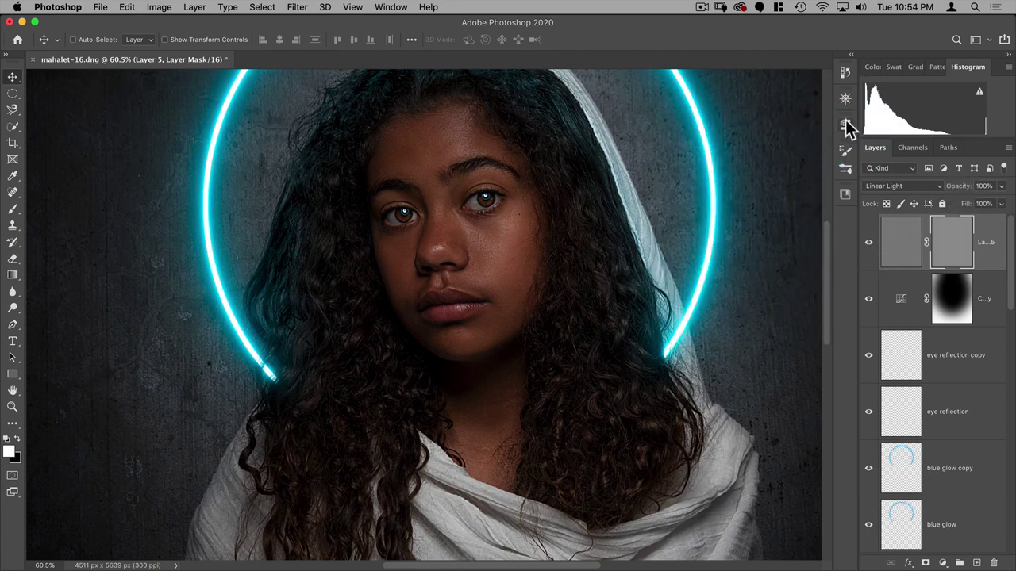
left_click(846, 123)
left_click(845, 123)
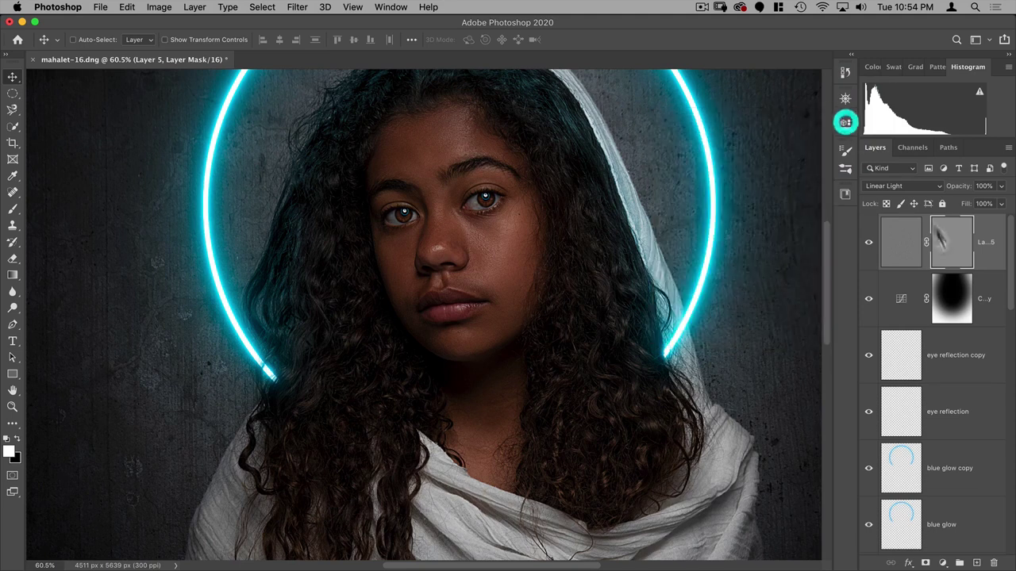
Step: Paint white over both eyes on the high-pass layer's mask with a soft brush of size 390 for full sharpening
left_click(952, 239)
key("b")
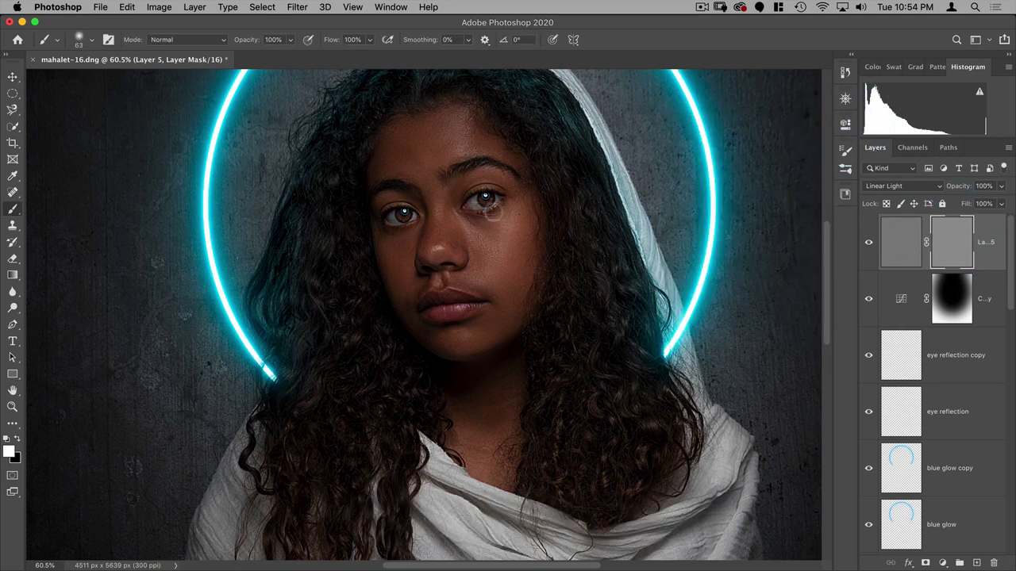
left_click_drag(485, 205, 547, 198)
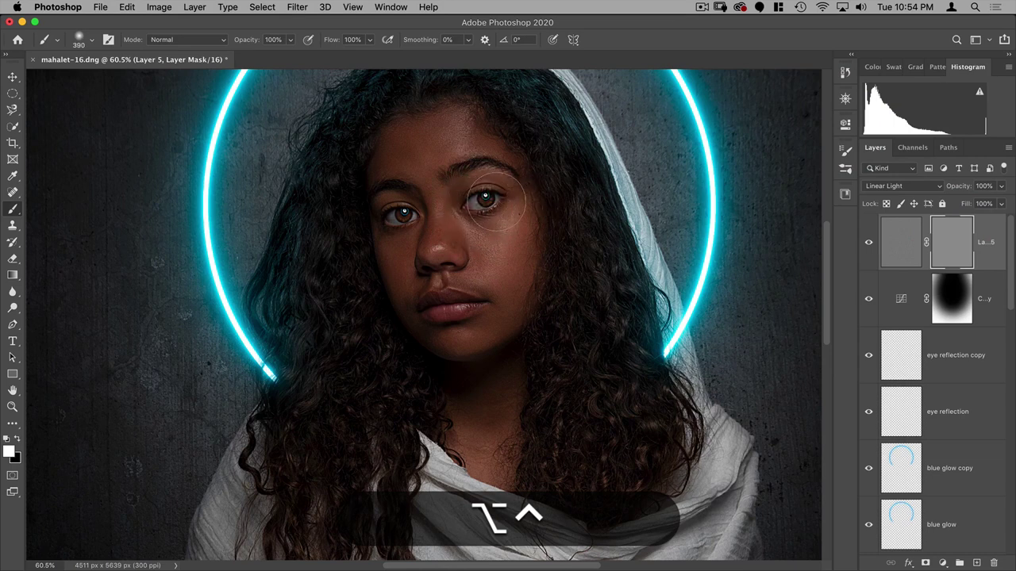
left_click(496, 201)
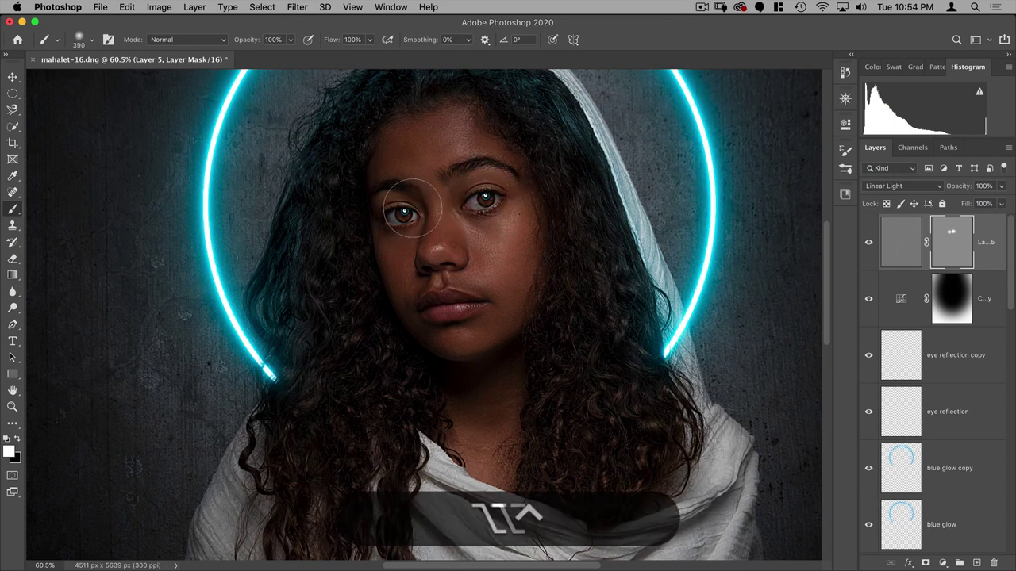
Step: Paint white over the hair beside the face and over the lips on the high-pass layer's mask with a soft brush of size 265
left_click_drag(400, 208, 377, 208)
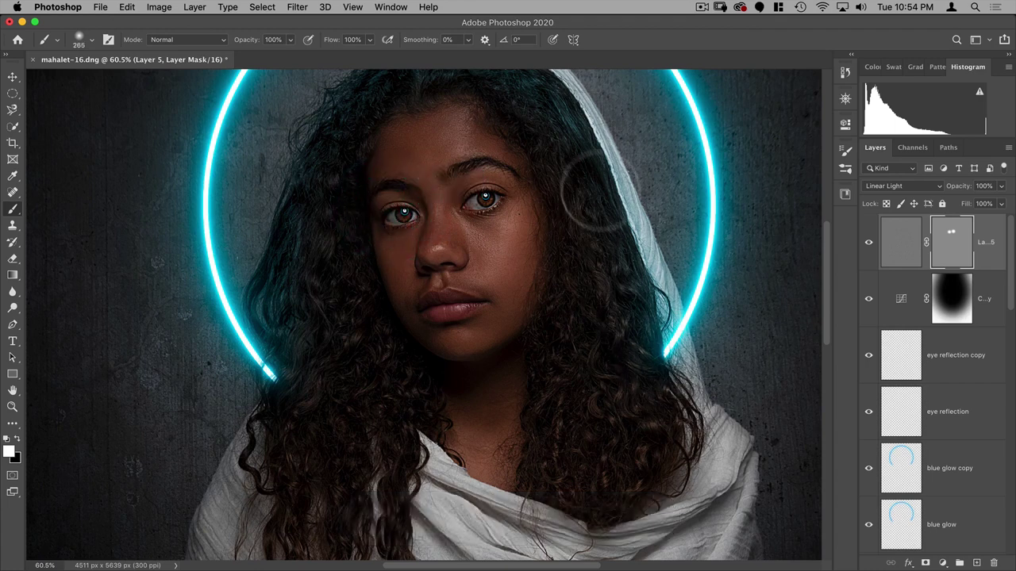
mouse_move(594, 191)
left_mouse_down()
mouse_move(542, 101)
mouse_move(574, 263)
left_mouse_up()
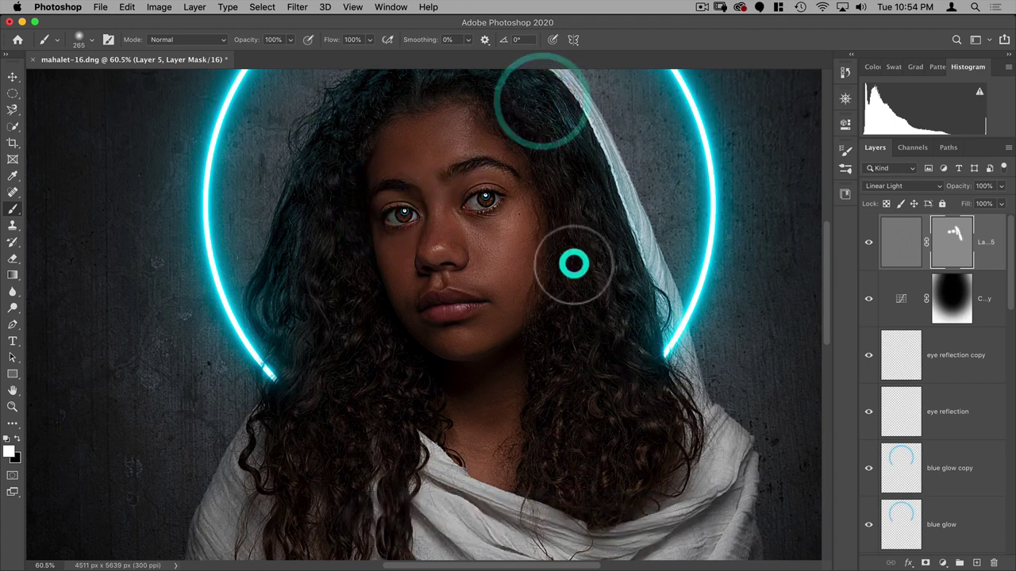
left_click(458, 303)
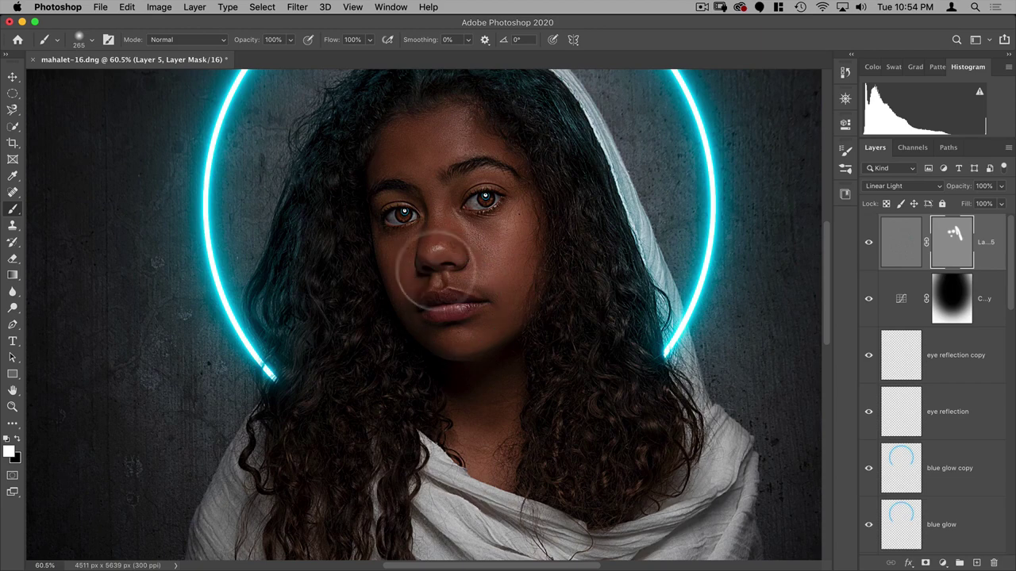
scroll(428, 401, "down", 5)
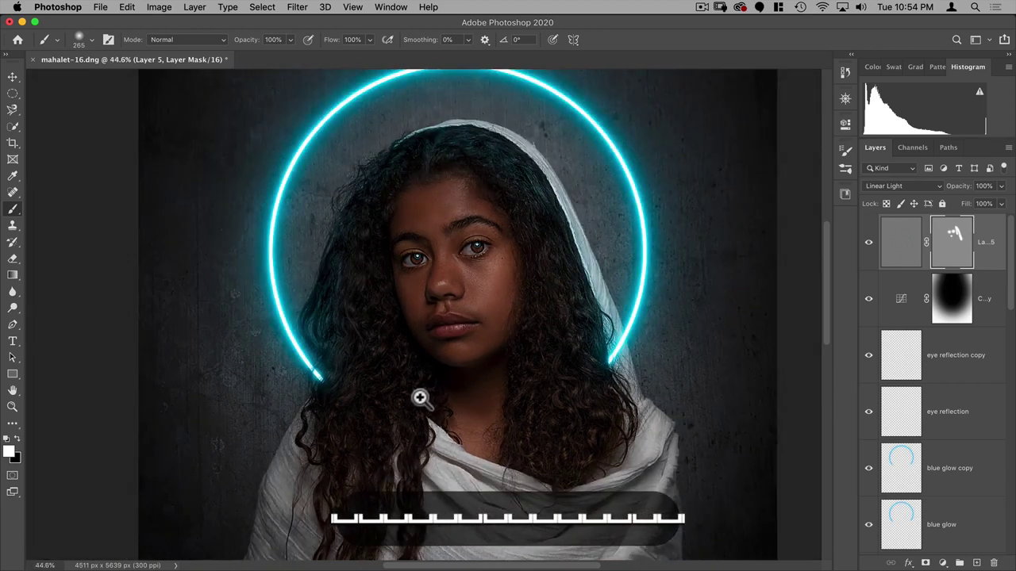
Step: Inspect the sharpened portrait as a whole and around the face, and switch to the Move tool
left_click_drag(521, 283, 512, 258)
scroll(512, 261, "down", 5)
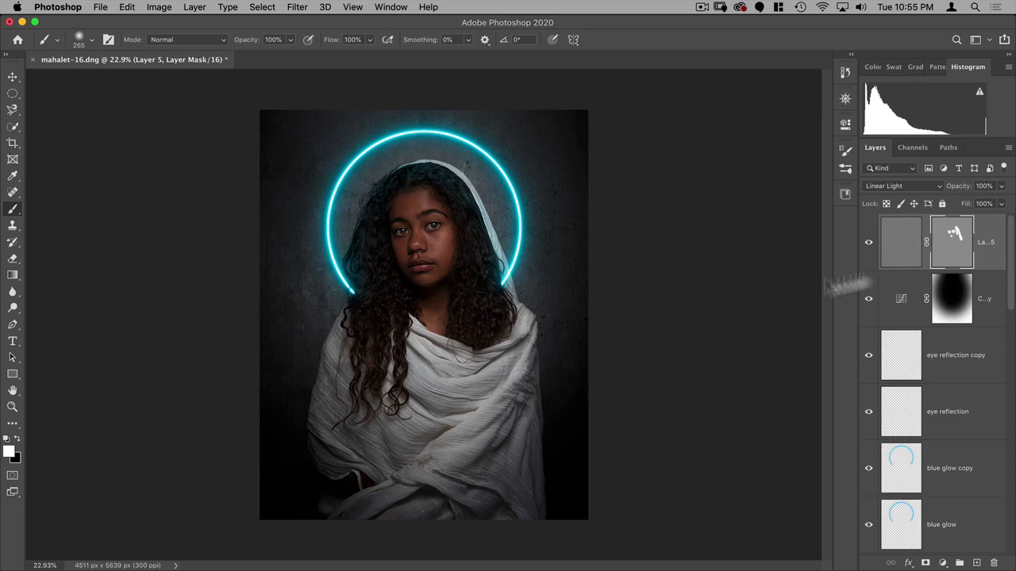
left_click(435, 219, "super")
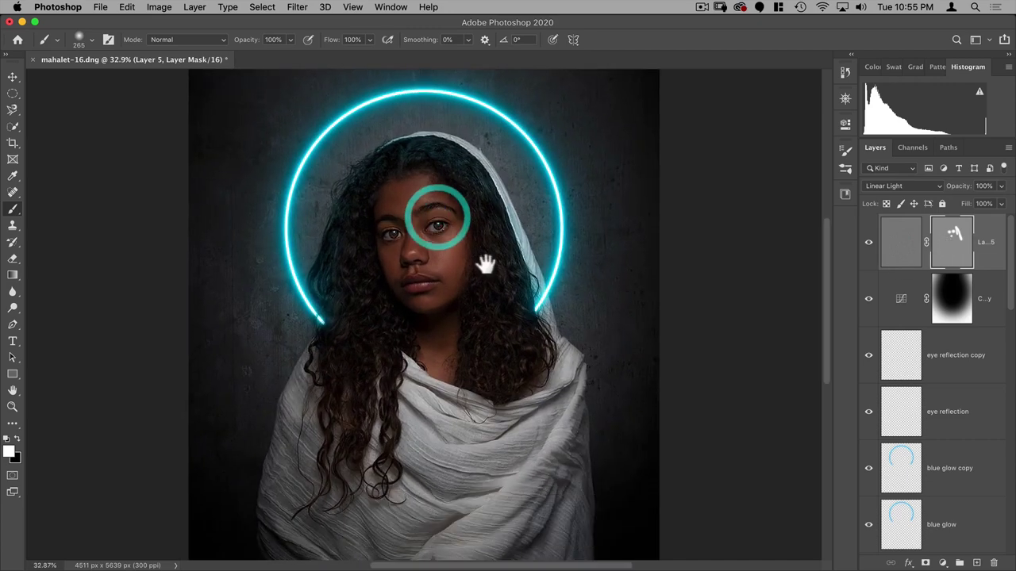
left_click_drag(482, 268, 460, 265)
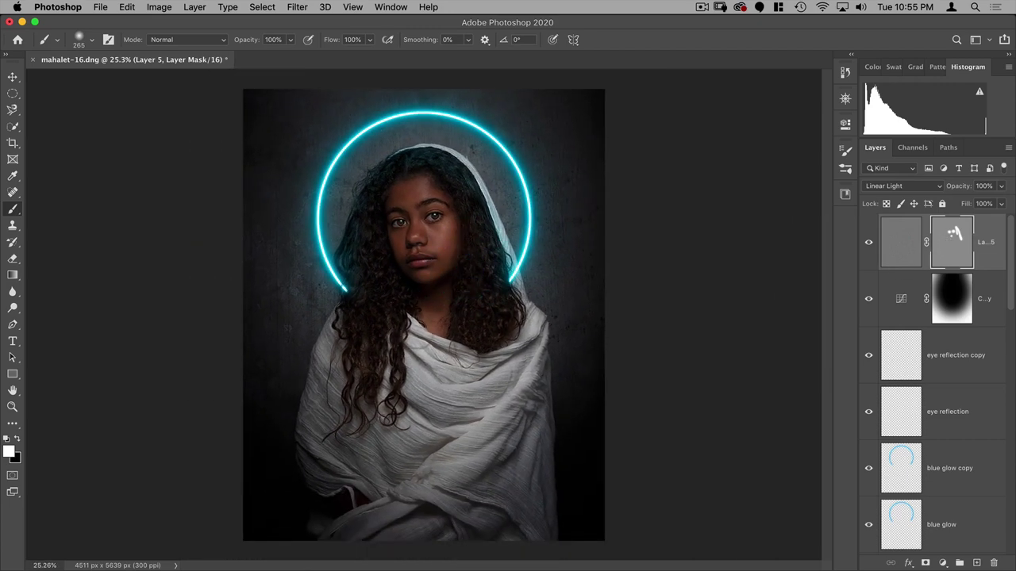
key("v")
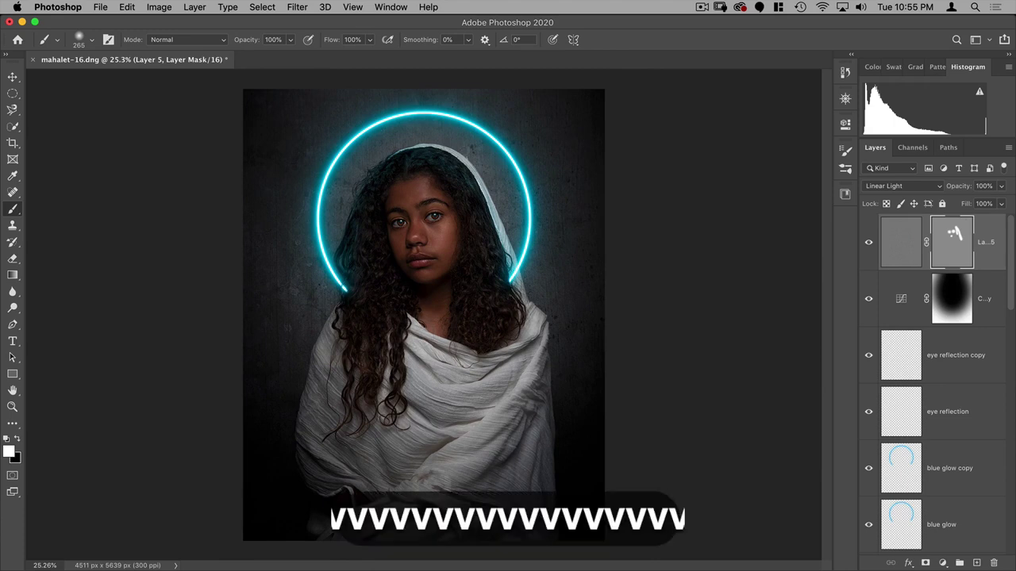
left_click(11, 77)
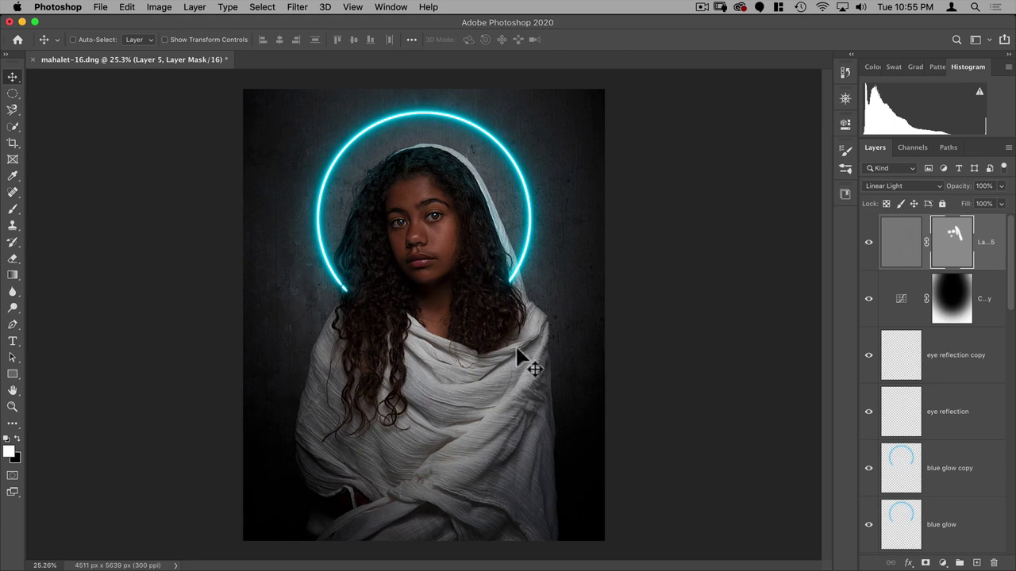
Step: Add a Curves adjustment layer above the high-pass layer, and raise the black point and lower the white point of its Blue channel
left_click(944, 561)
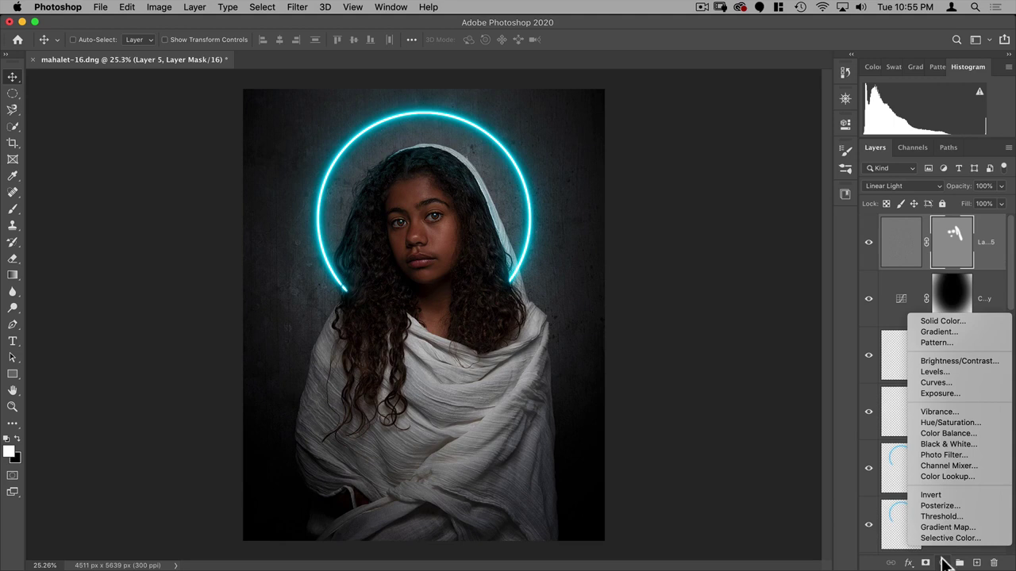
left_click(956, 382)
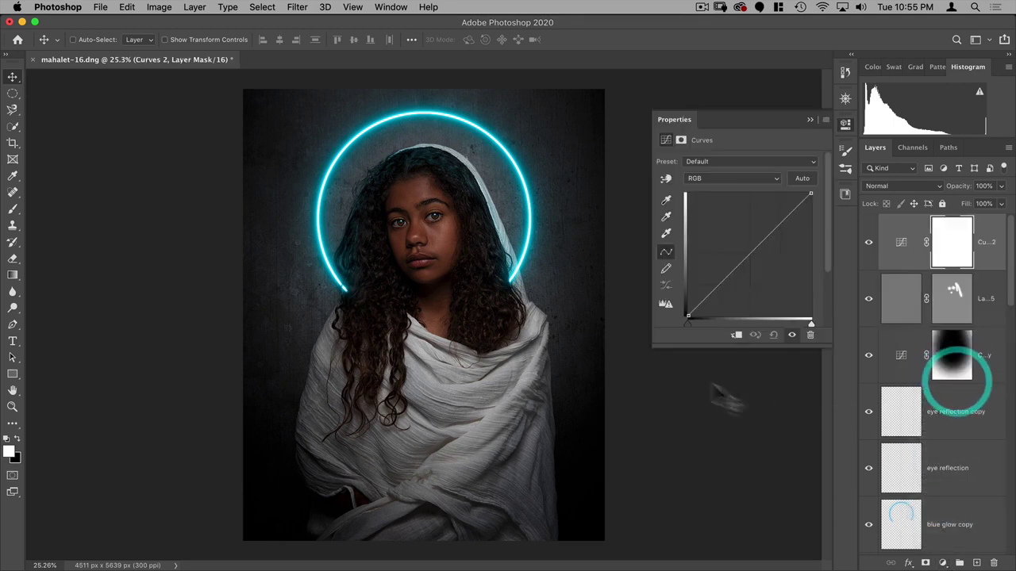
left_click(718, 177)
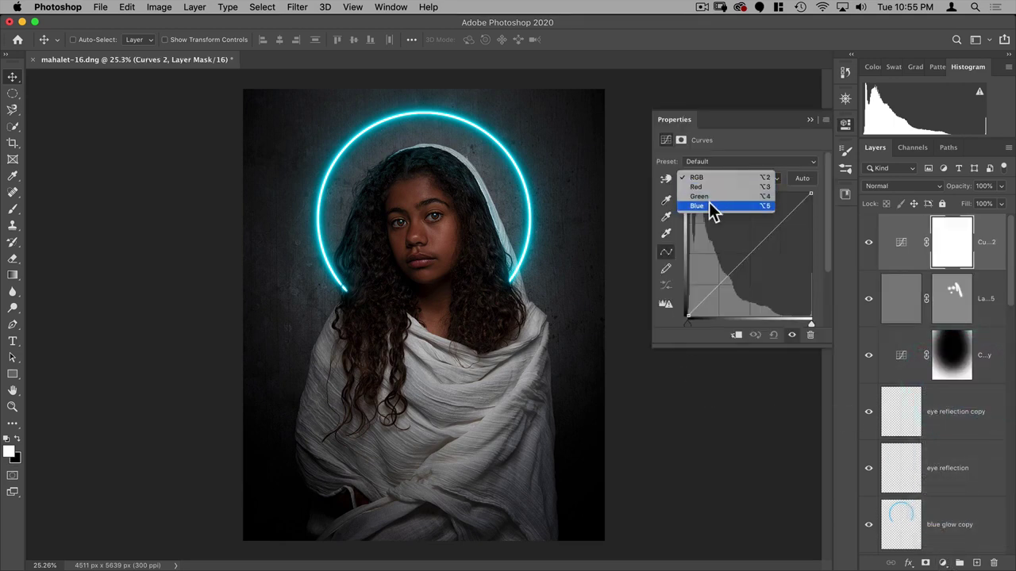
left_click(709, 204)
left_click_drag(688, 318, 685, 308)
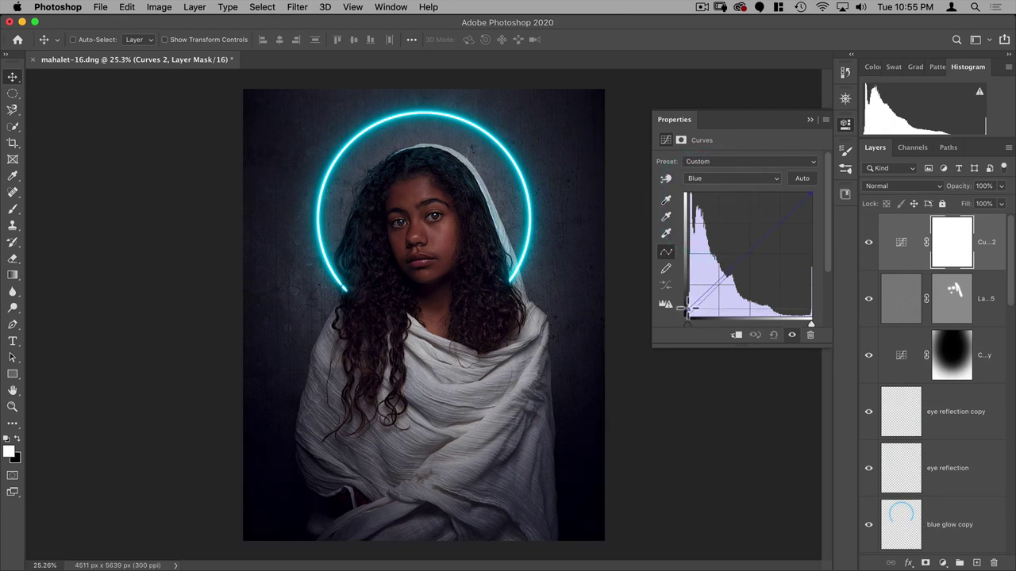
left_click(686, 308)
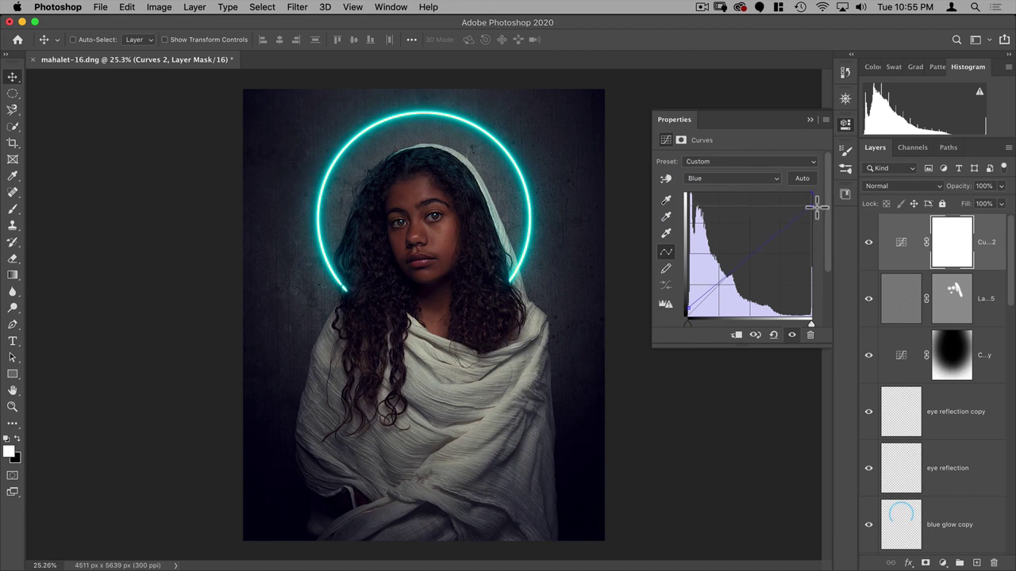
Step: Shape the Red channel of the new Curves layer by pulling the shadows slightly down and lifting the lower midtones back up
left_click(708, 178)
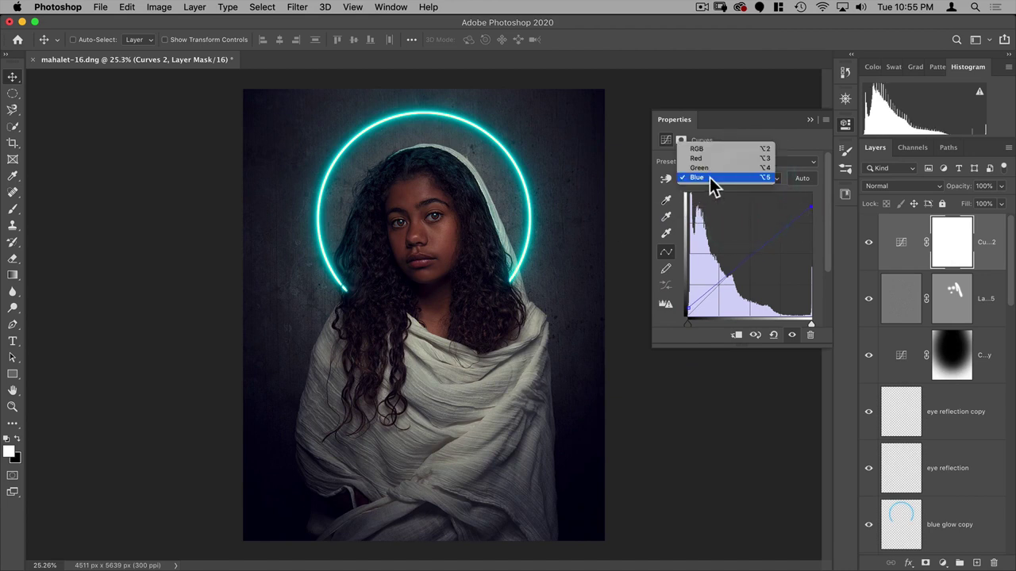
left_click(708, 159)
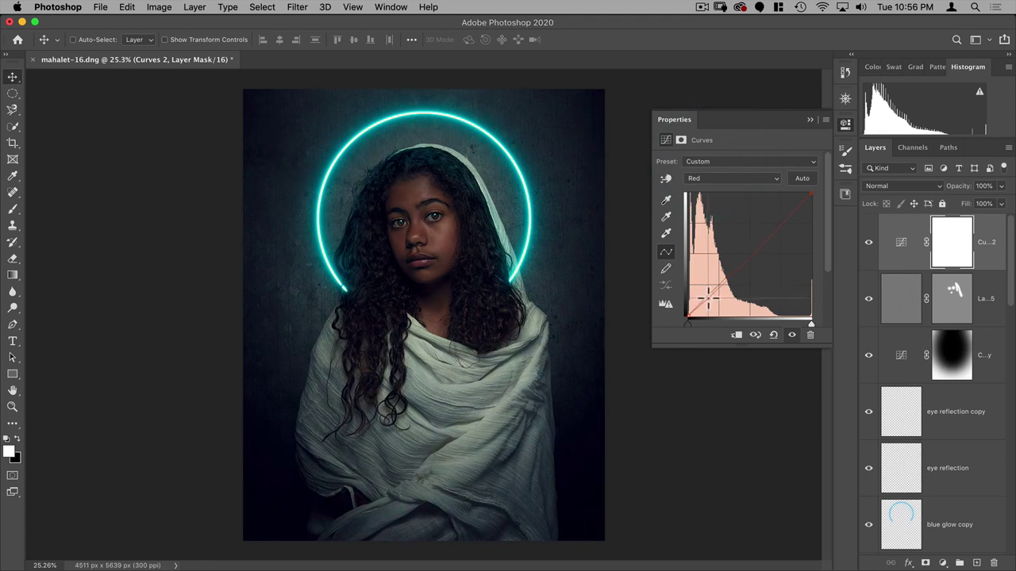
left_click_drag(708, 299, 700, 304)
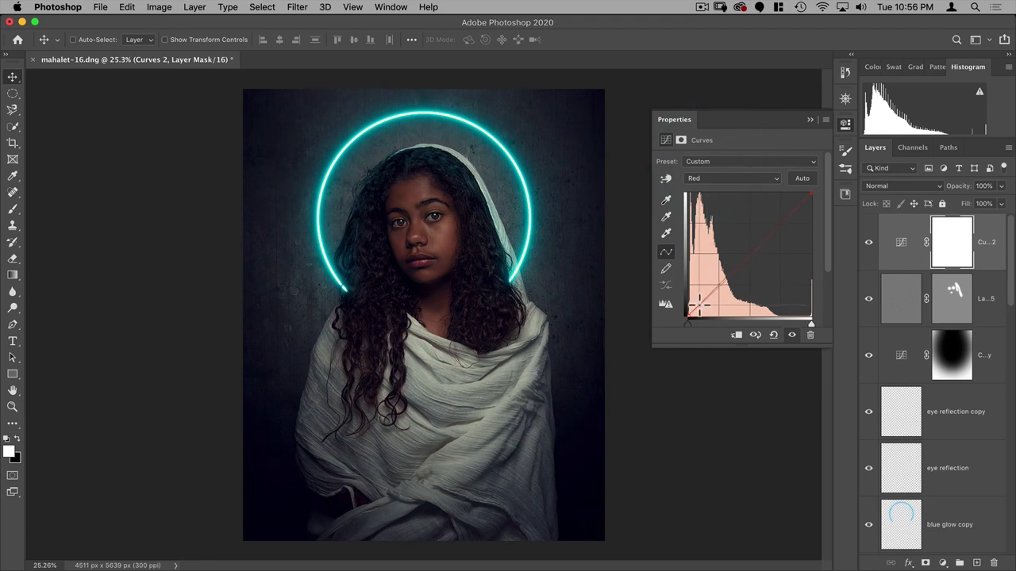
left_click(698, 306)
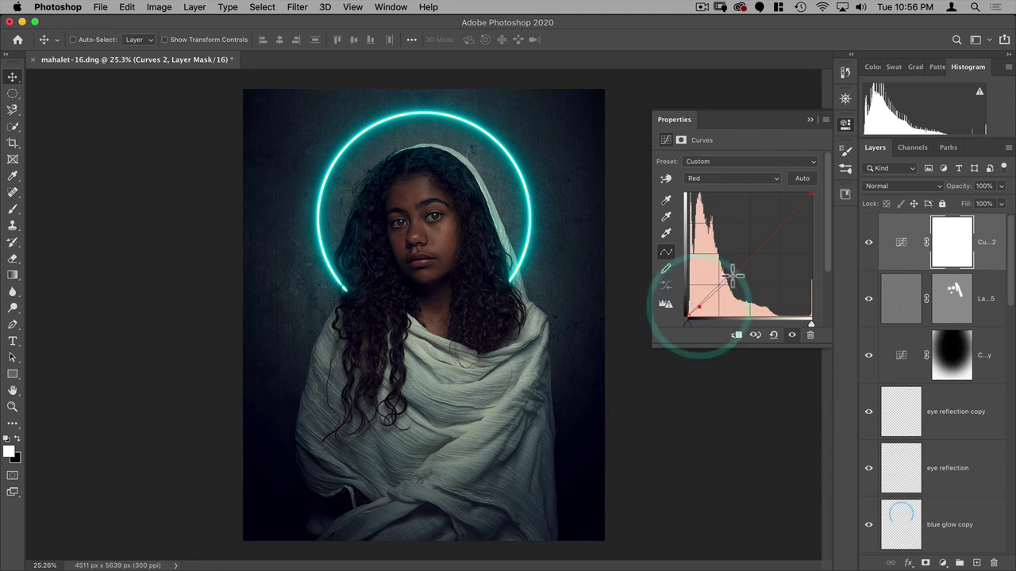
left_click(732, 274)
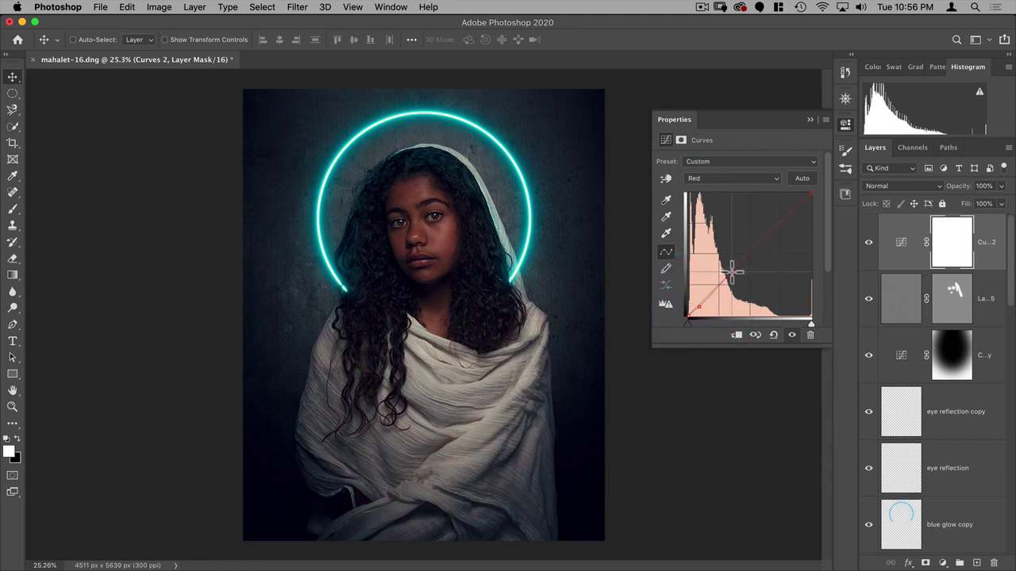
Step: Add a highlight point and a shadow point to the Blue channel curve, and compare the image with and without the Curves layer
left_click(710, 178)
left_click(714, 199)
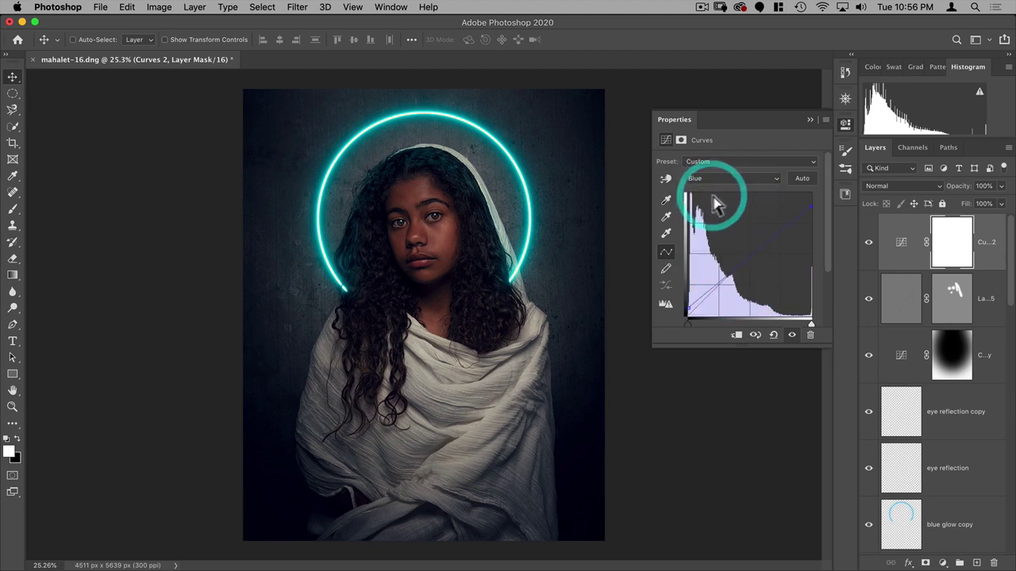
left_click(784, 230)
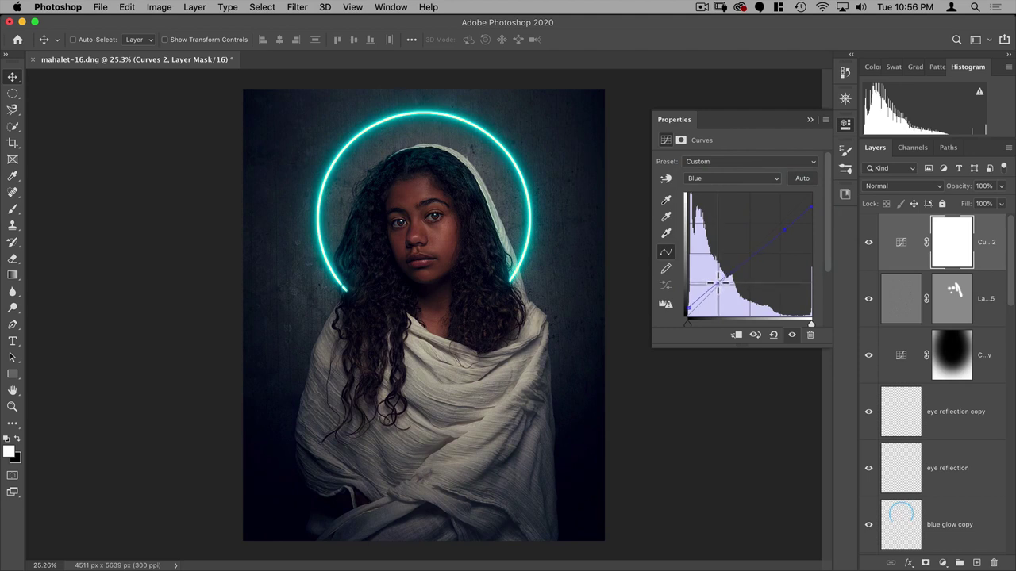
left_click(718, 282)
left_click(868, 243)
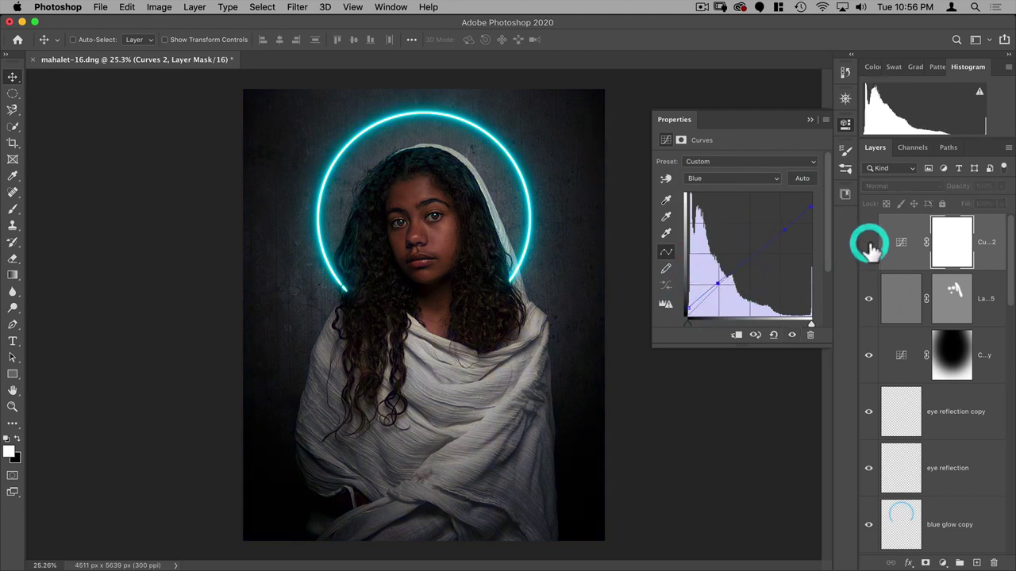
left_click(869, 243)
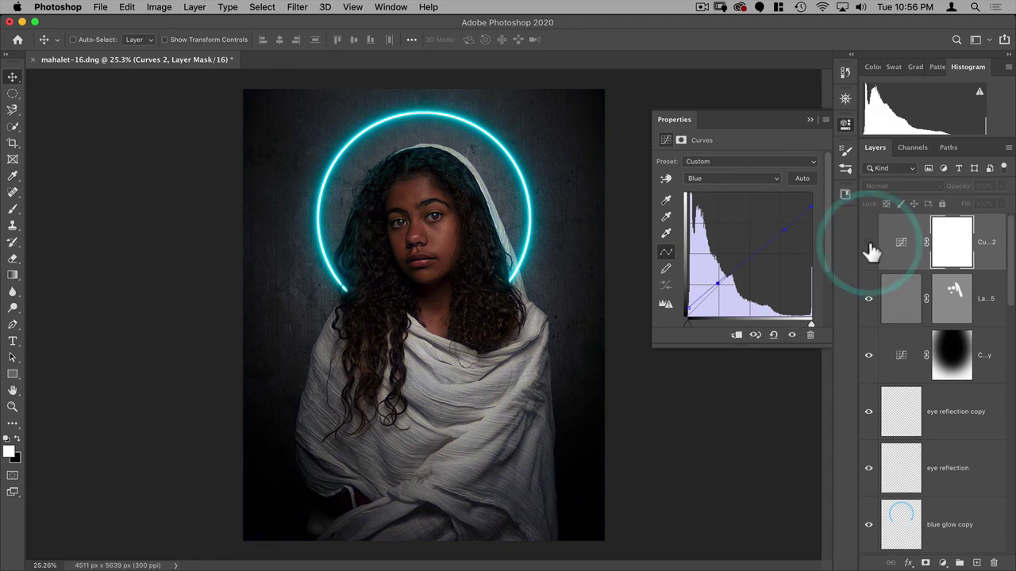
Step: Increase contrast on the composite RGB curve by raising the highlights and anchoring the shadows with a second point
left_click(708, 179)
left_click(708, 146)
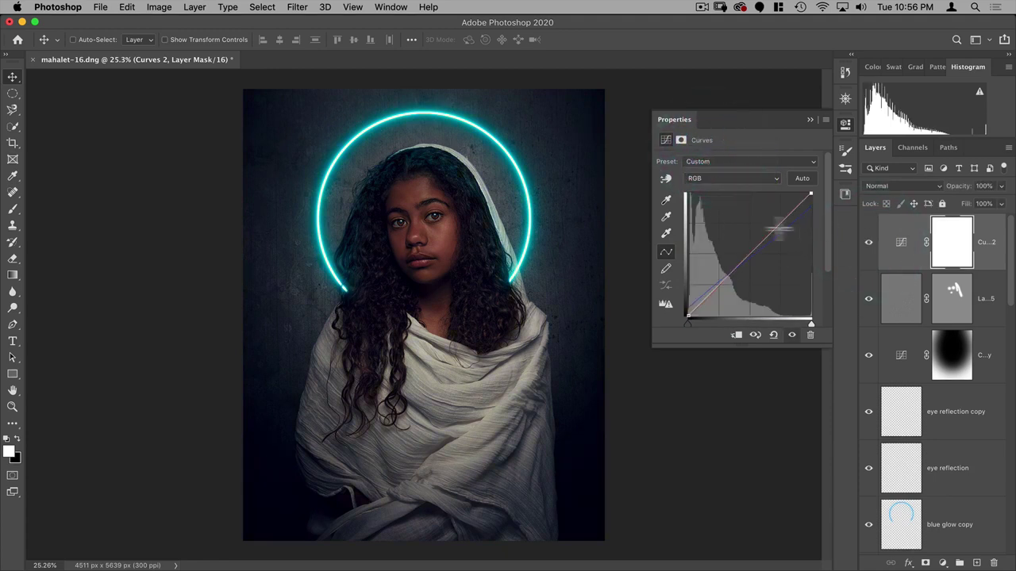
left_click_drag(768, 232, 768, 230)
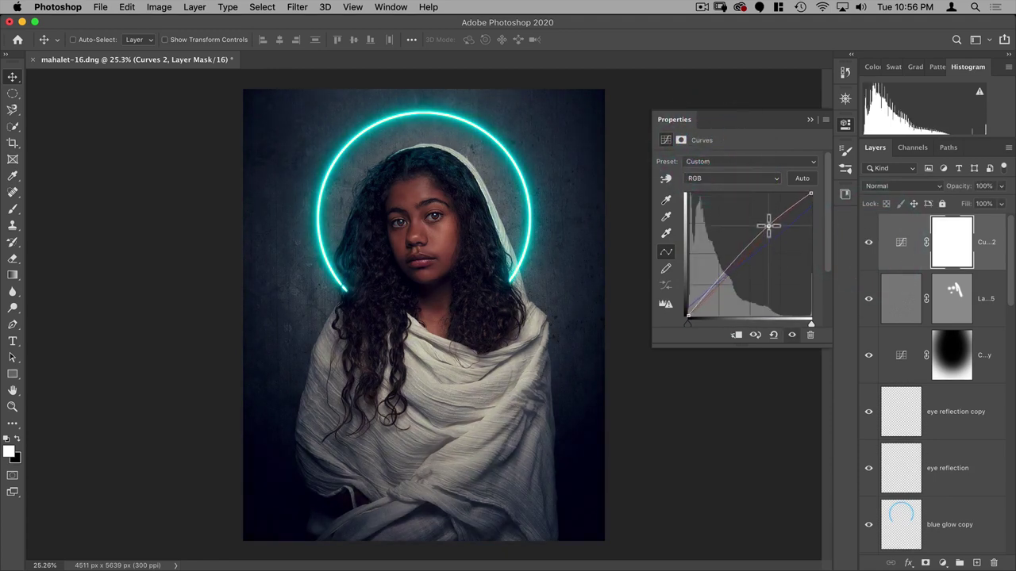
left_click(768, 224)
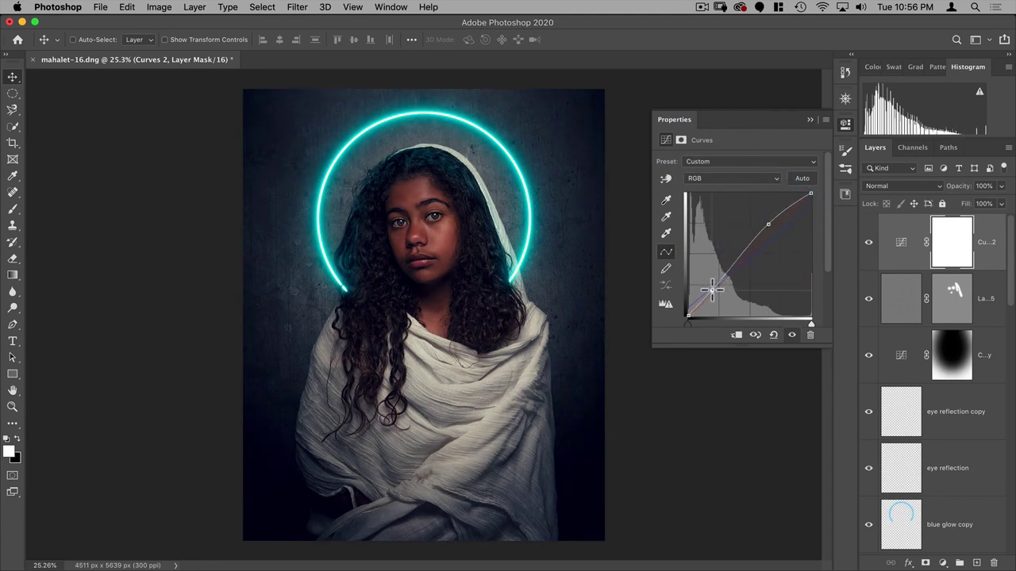
left_click(712, 287)
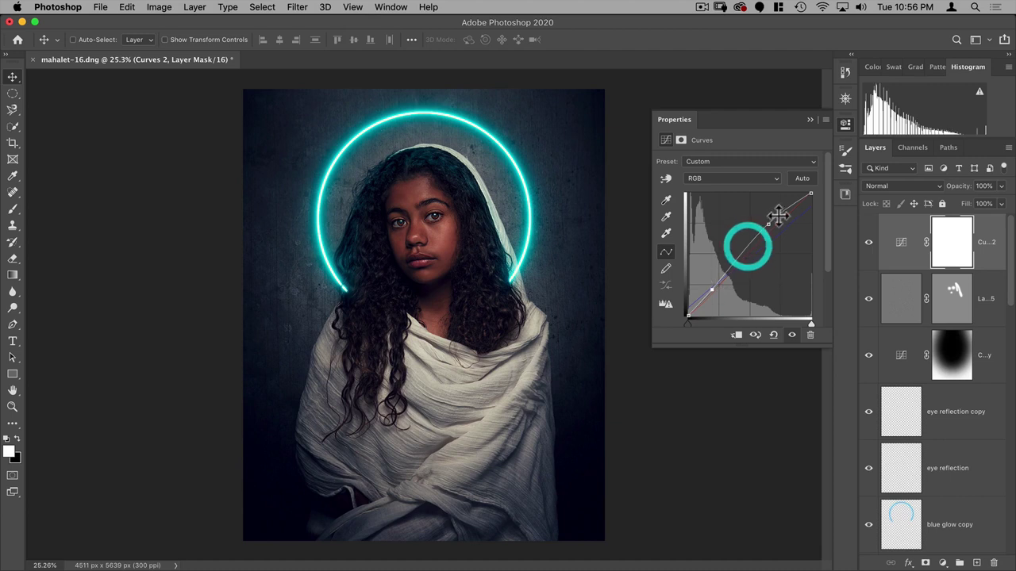
left_click(768, 225)
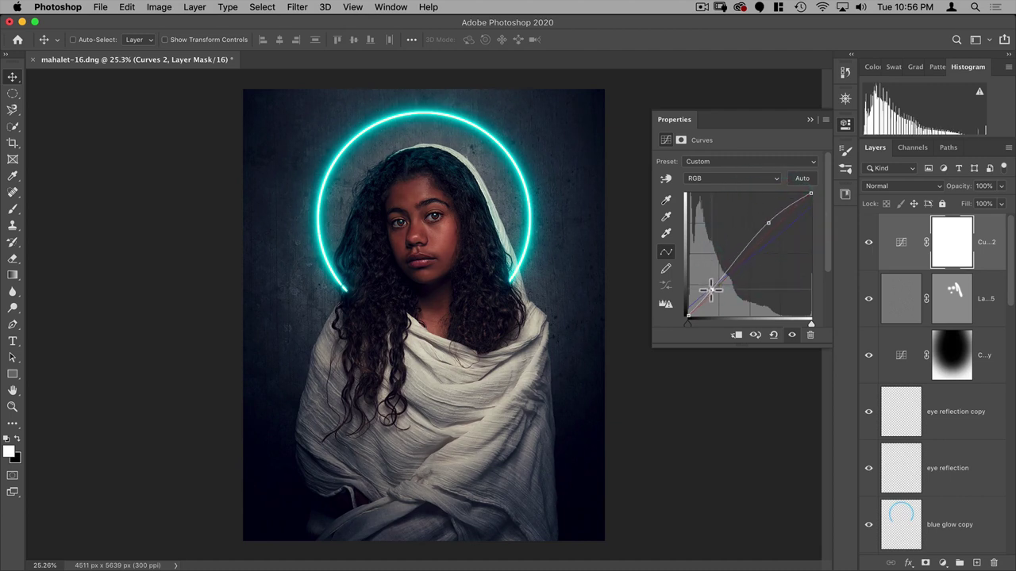
left_click(766, 272)
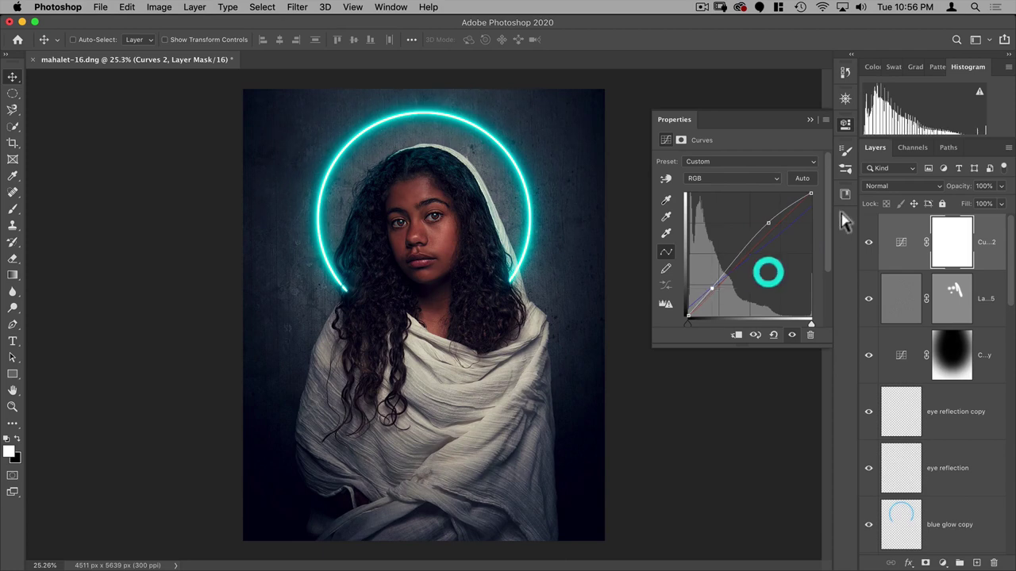
Step: Compare the image before and after the color-grading Curves layer, leave the layer visible, and collapse its properties
left_click(868, 242)
left_click(868, 242)
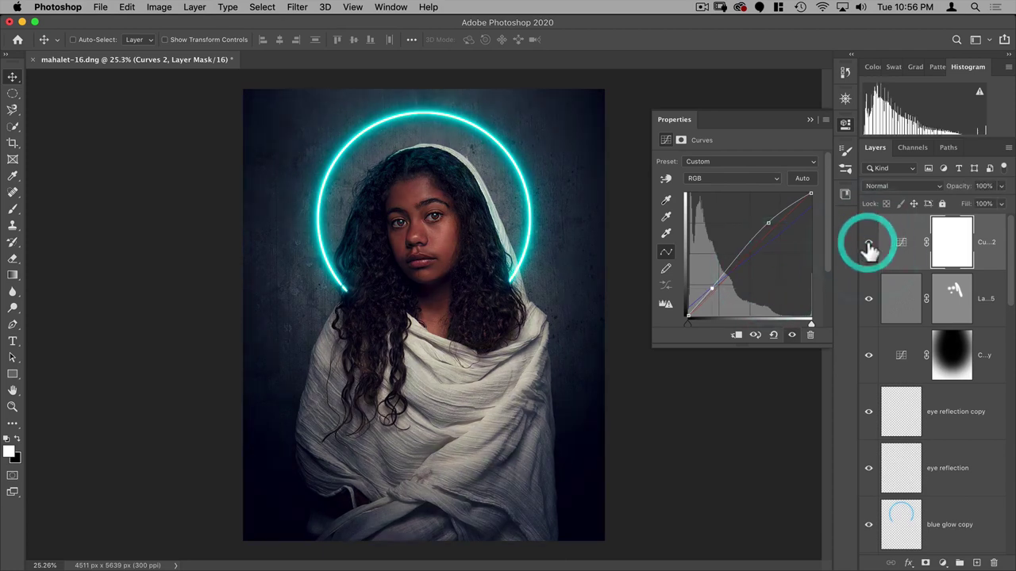
left_click(868, 242)
left_click(868, 242)
left_click(845, 124)
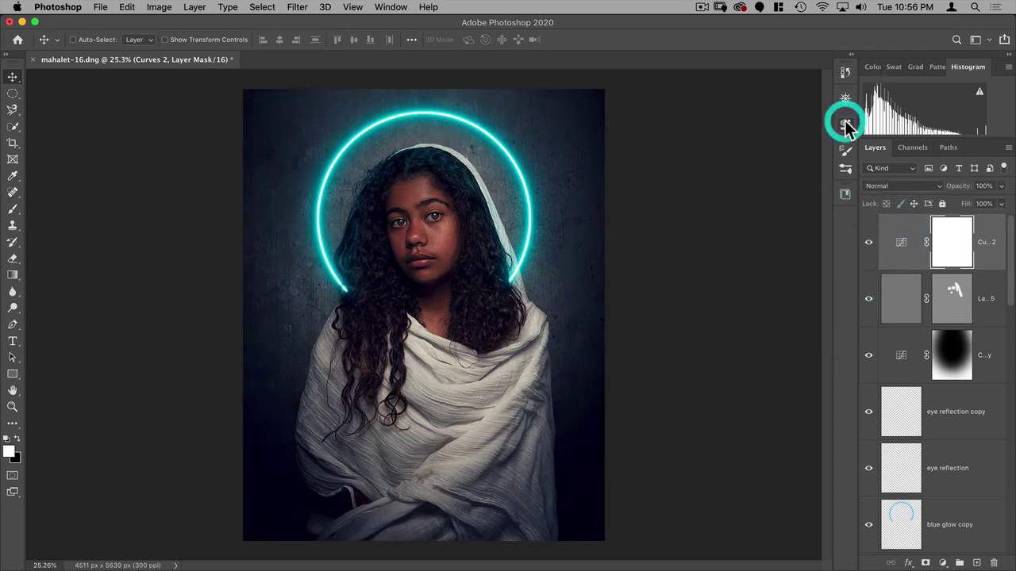